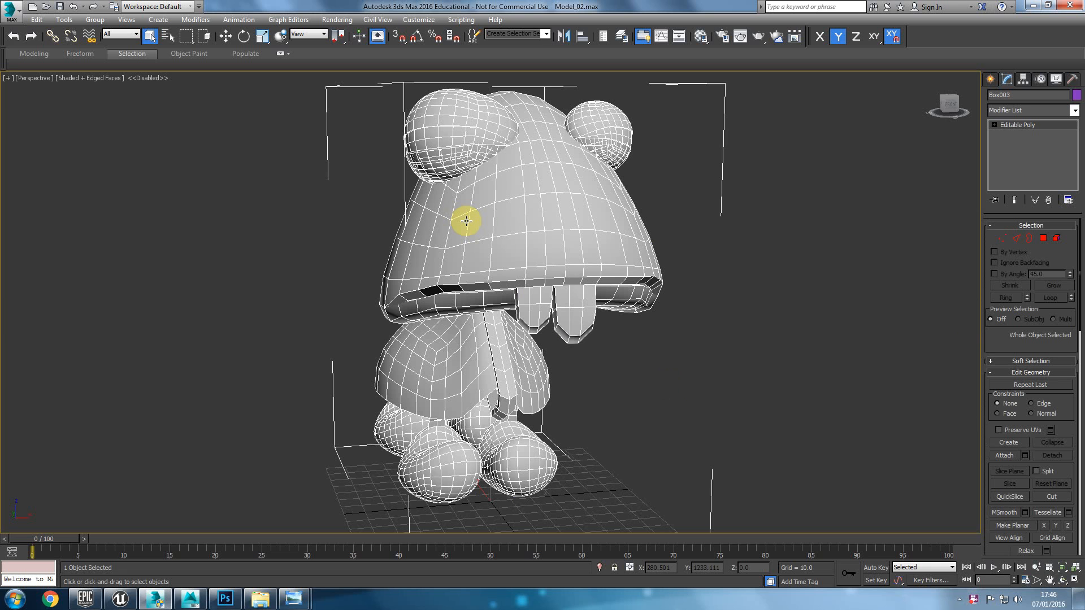
Add an Unwrap UVW modifier to the character mesh and open its UV editor
{"action": "left_click", "coordinate": [1036, 113]}
{"action": "key", "text": "u"}
{"action": "key", "text": "Return"}
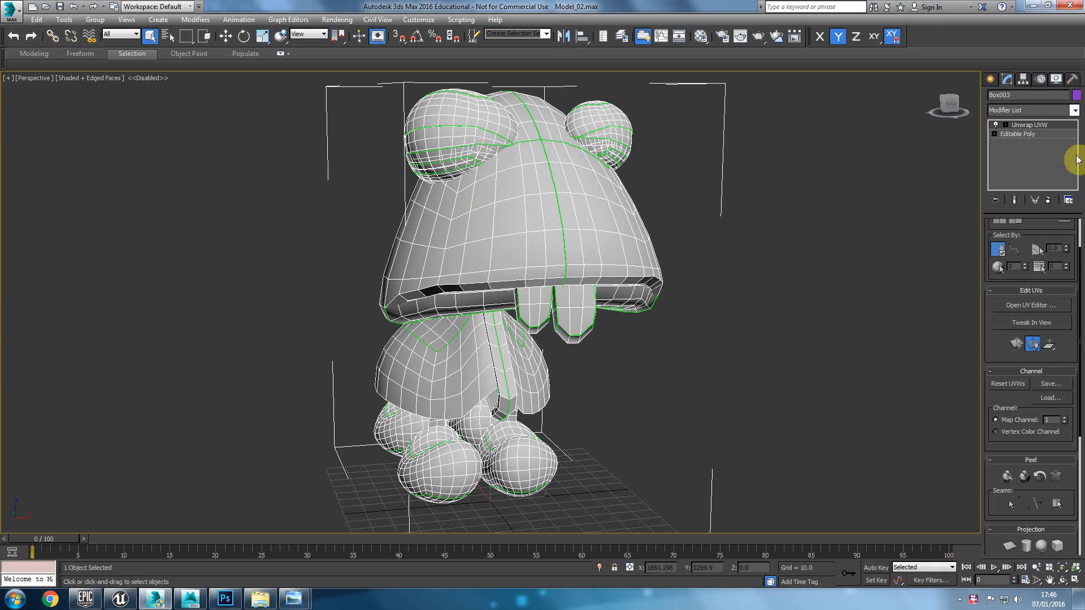
{"action": "left_click", "coordinate": [1034, 305]}
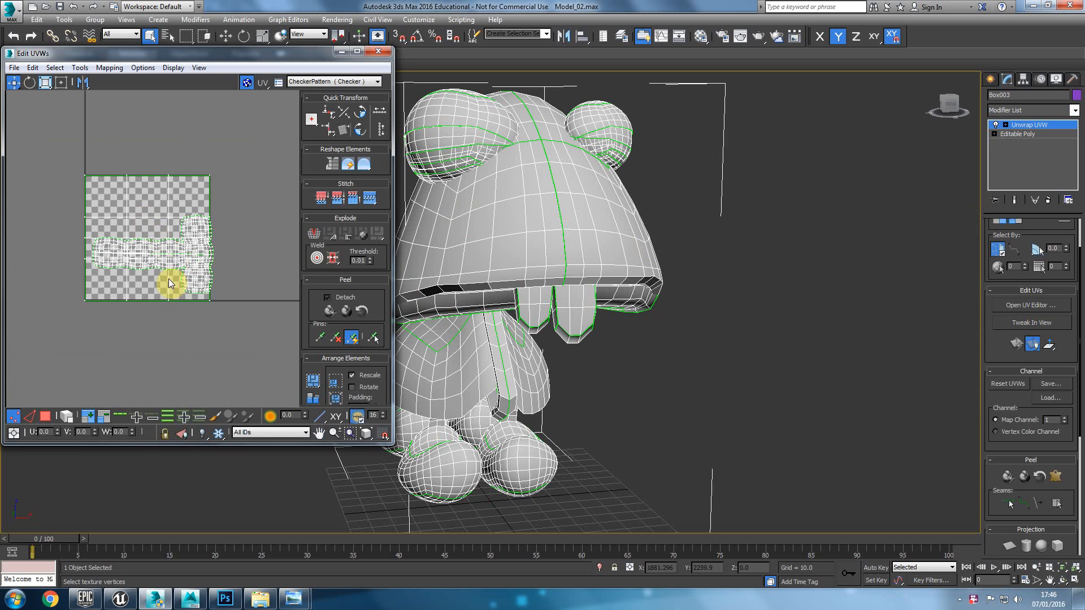
Move the whole UV layout off the checker tile in polygon mode, and remove the Unwrap UVW modifier from the stack
{"action": "left_click", "coordinate": [46, 418]}
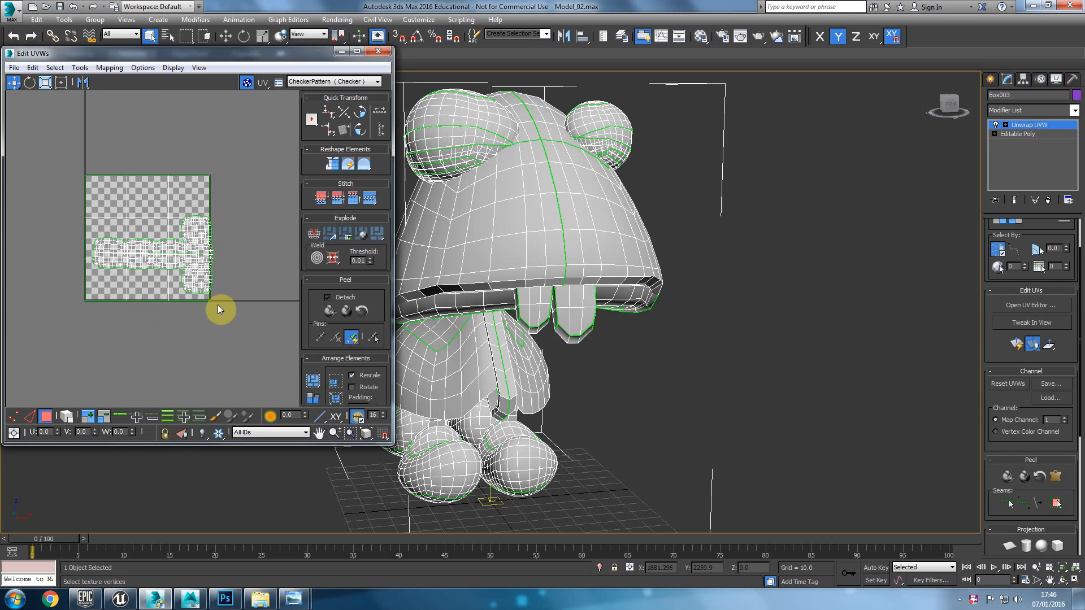
{"action": "key", "text": "ctrl+a"}
{"action": "left_click_drag", "start_coordinate": [206, 236], "coordinate": [35, 430]}
{"action": "middle_click_drag", "start_coordinate": [169, 280], "coordinate": [307, 179]}
{"action": "left_click", "coordinate": [226, 243]}
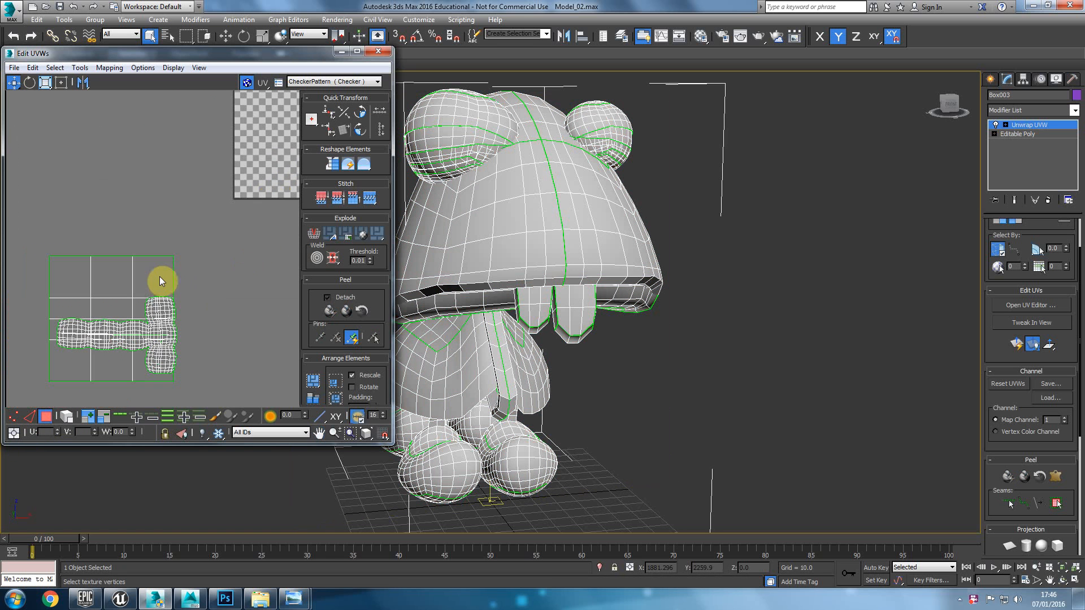
{"action": "middle_click_drag", "start_coordinate": [545, 350], "coordinate": [566, 333], "text": "alt"}
{"action": "middle_click", "coordinate": [156, 297]}
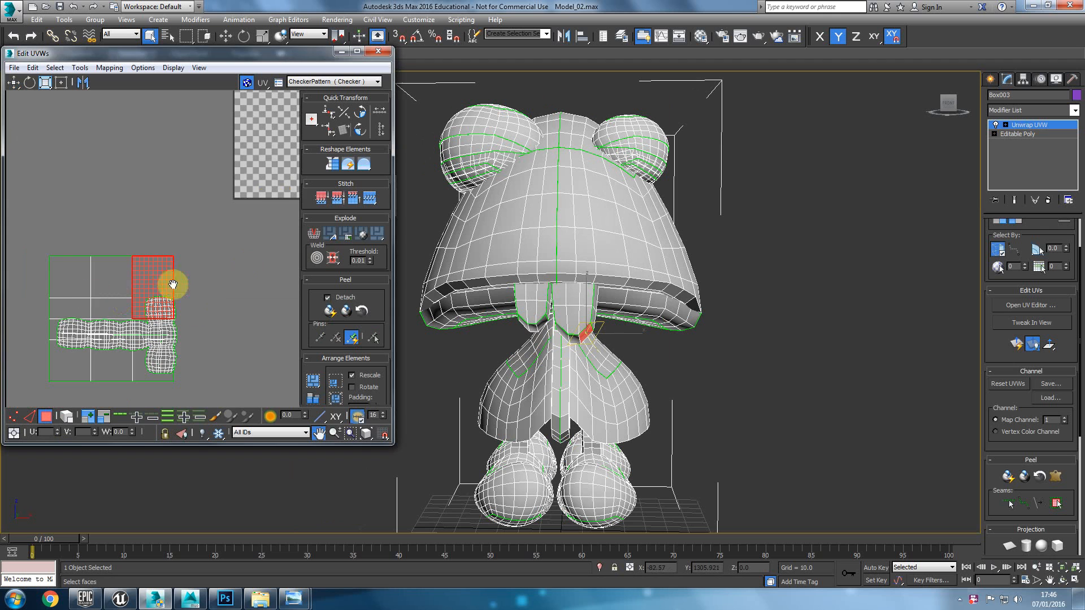
{"action": "middle_click_drag", "start_coordinate": [212, 242], "coordinate": [160, 325]}
{"action": "middle_click_drag", "start_coordinate": [255, 239], "coordinate": [236, 224]}
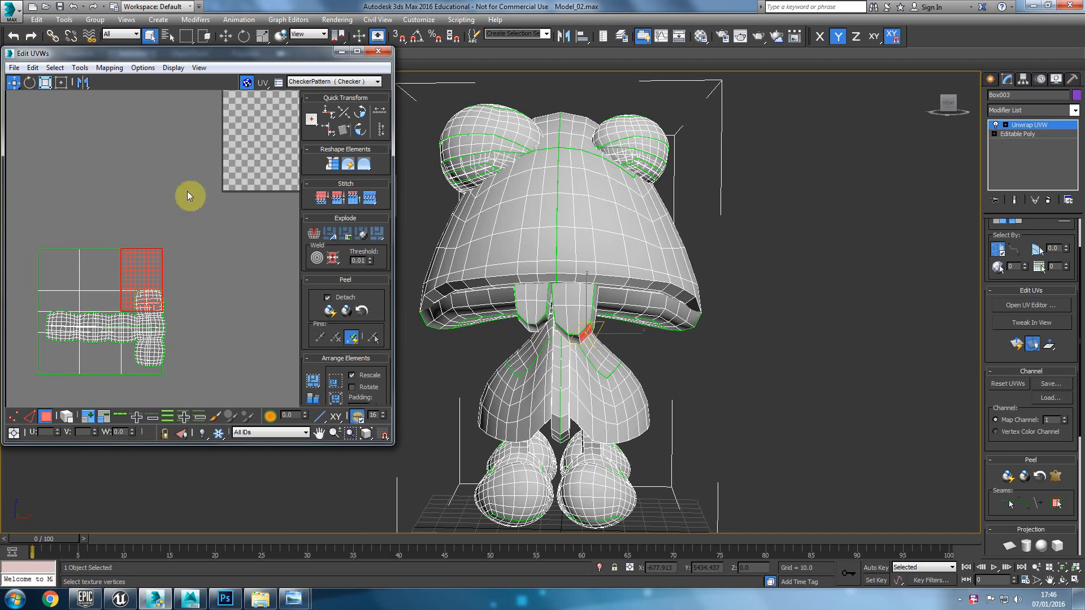
{"action": "middle_click_drag", "start_coordinate": [633, 331], "coordinate": [812, 375], "text": "alt"}
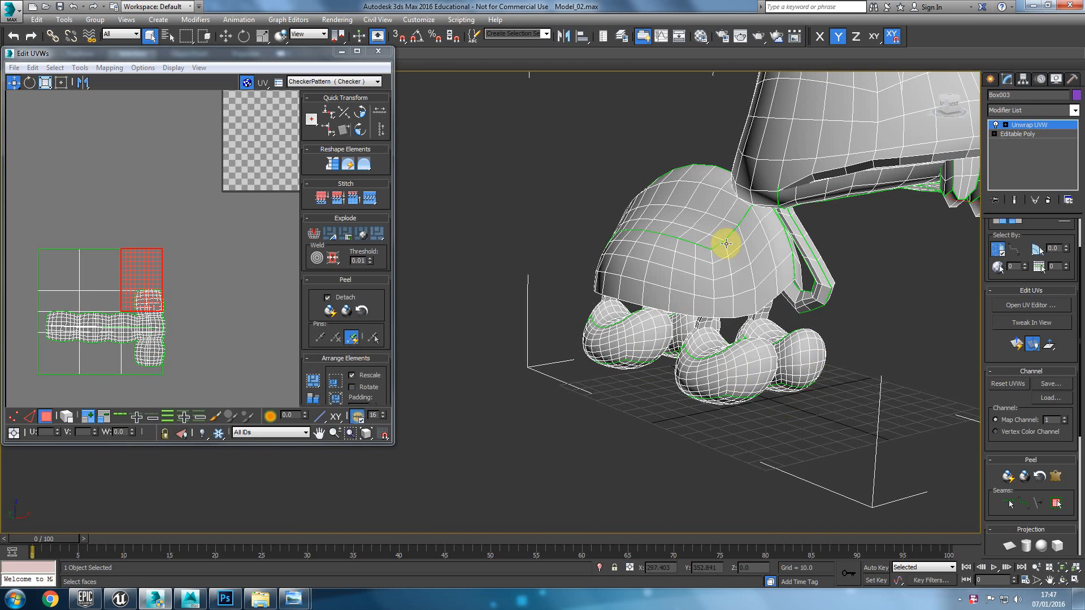
{"action": "left_click", "coordinate": [1049, 200]}
Delete three of the character's four feet as whole elements, keeping a single foot
{"action": "middle_click_drag", "start_coordinate": [786, 273], "coordinate": [615, 356]}
{"action": "left_click", "coordinate": [1057, 237]}
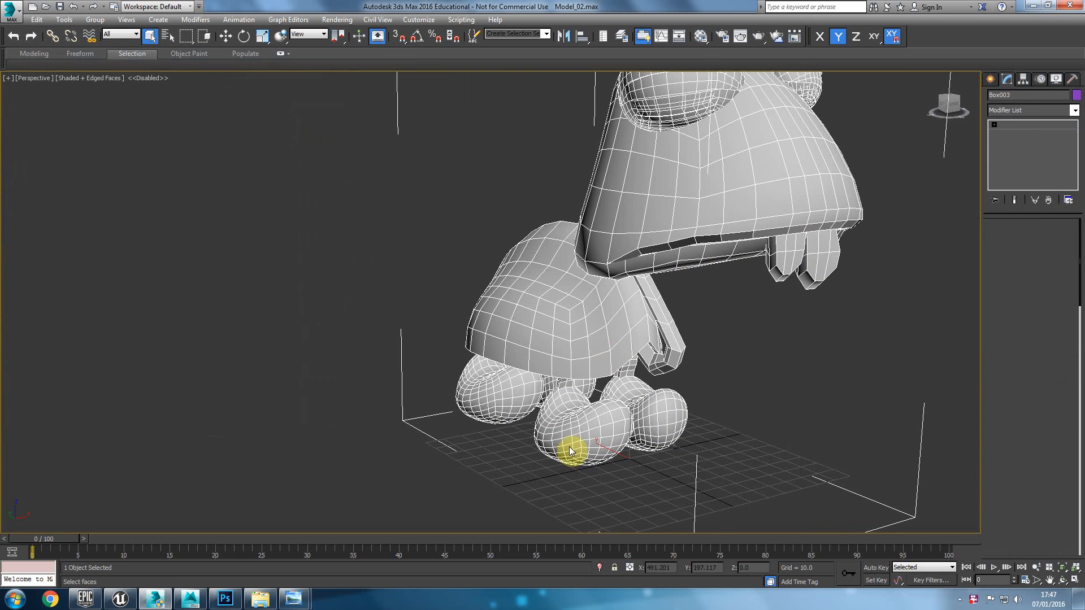
{"action": "left_click", "coordinate": [654, 412]}
{"action": "left_click", "coordinate": [513, 395], "text": "ctrl"}
{"action": "middle_click_drag", "start_coordinate": [611, 416], "coordinate": [593, 429], "text": "alt"}
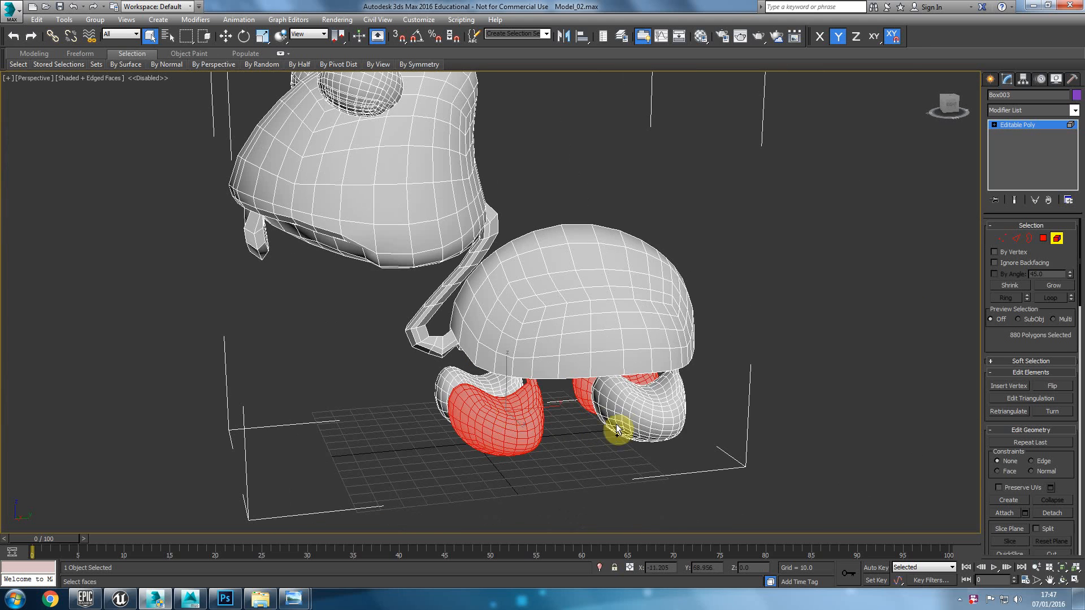
{"action": "key", "text": "Delete"}
{"action": "middle_click_drag", "start_coordinate": [524, 419], "coordinate": [571, 394], "text": "alt"}
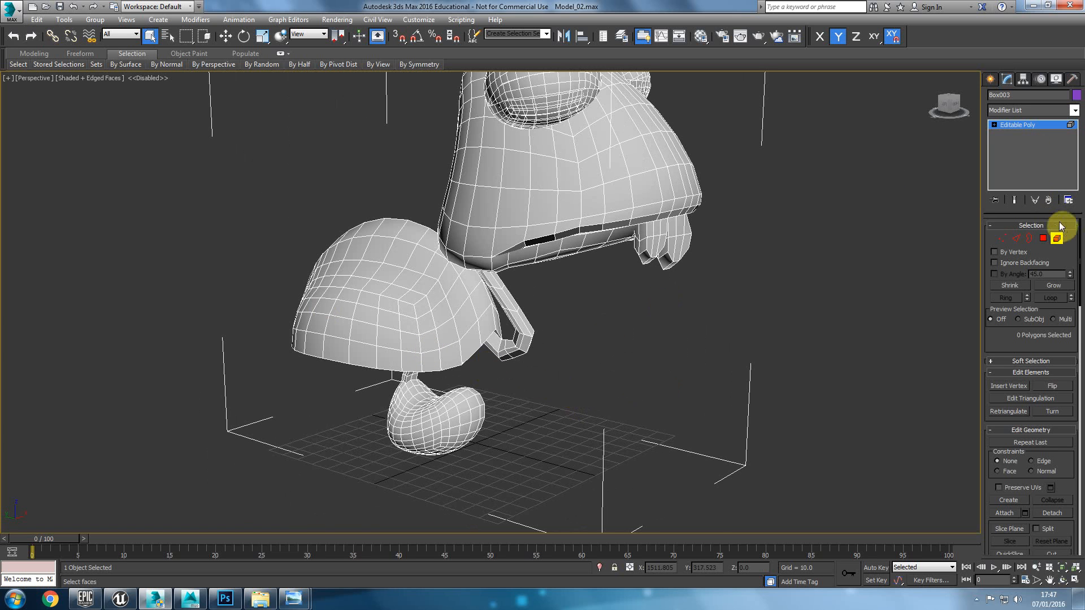
Delete the duplicate eye on the character's left side of the head as whole elements
{"action": "left_click", "coordinate": [1061, 244]}
{"action": "middle_click_drag", "start_coordinate": [714, 300], "coordinate": [705, 349]}
{"action": "left_click", "coordinate": [1061, 243]}
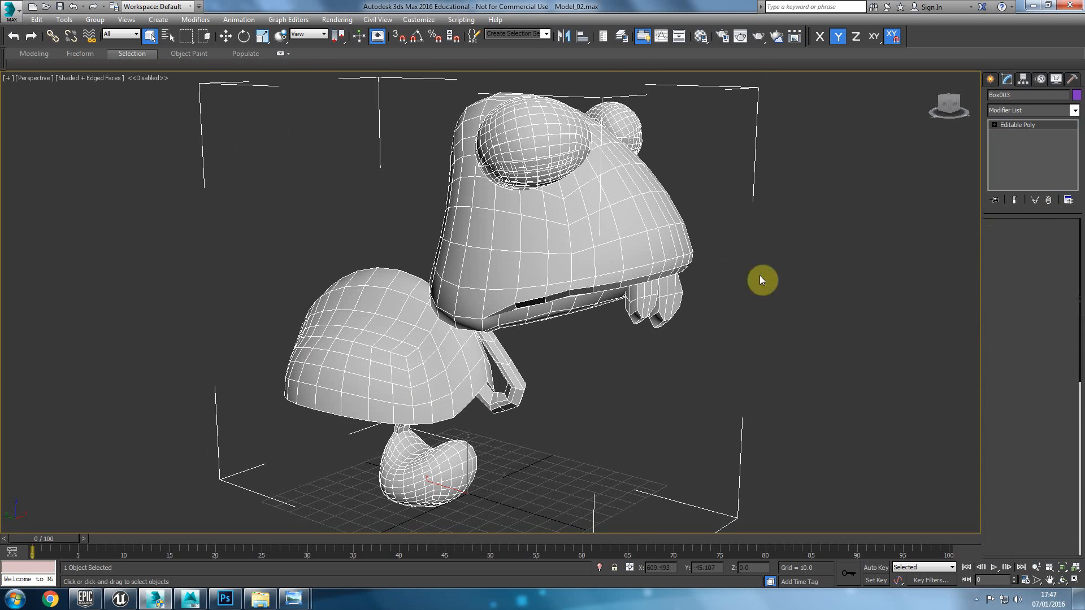
{"action": "middle_click_drag", "start_coordinate": [812, 267], "coordinate": [655, 275], "text": "alt"}
{"action": "left_click", "coordinate": [525, 155]}
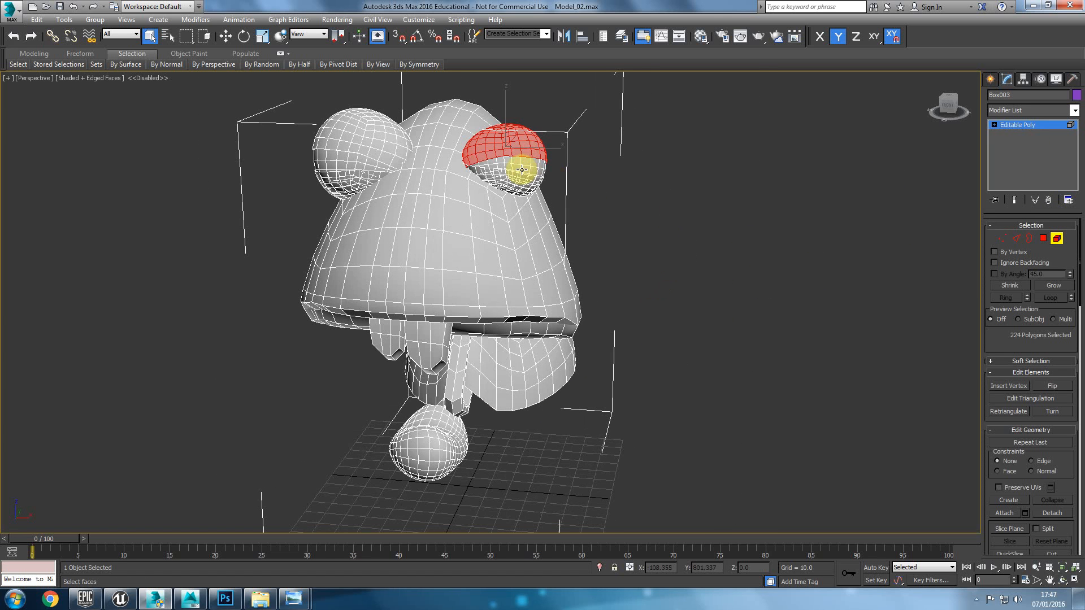
{"action": "key", "text": "Delete"}
Delete the duplicate tooth on the character's left side and leave element editing
{"action": "middle_click_drag", "start_coordinate": [516, 338], "coordinate": [608, 325], "text": "alt"}
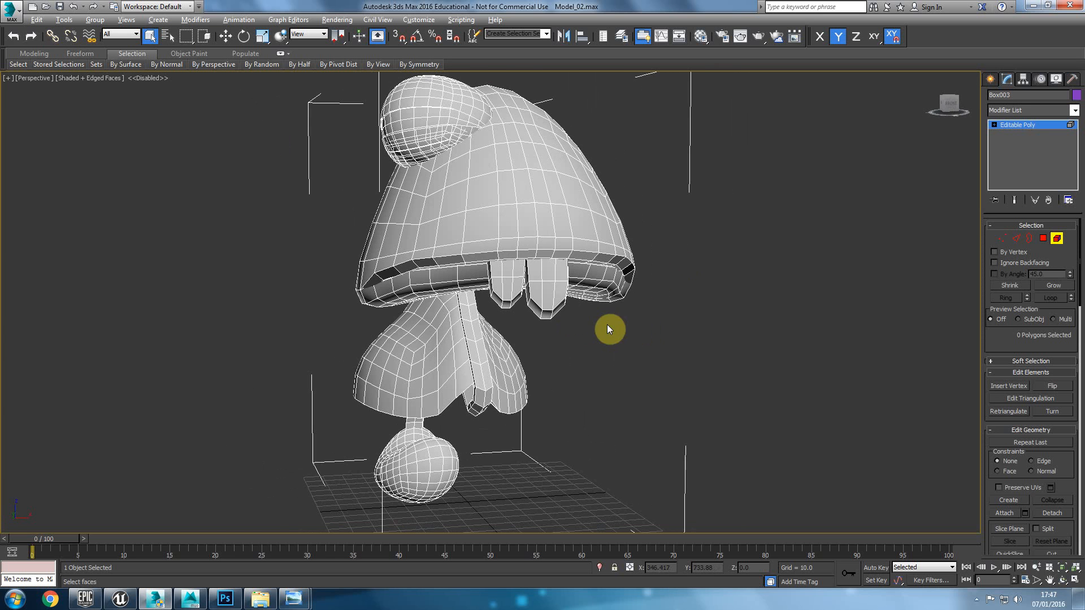
{"action": "left_click", "coordinate": [551, 284]}
{"action": "key", "text": "Delete"}
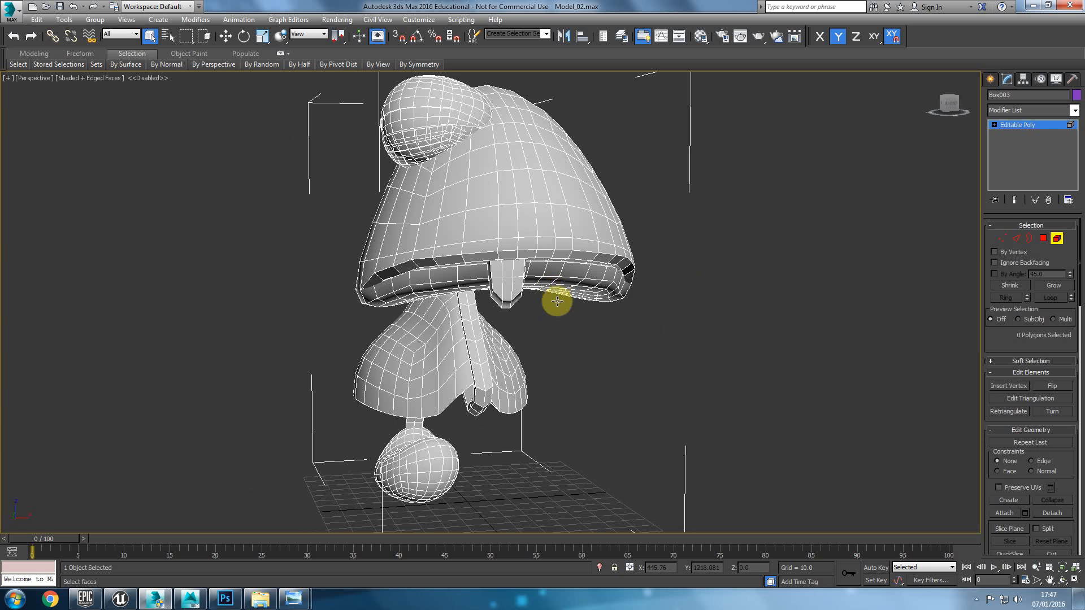
{"action": "middle_click_drag", "start_coordinate": [540, 210], "coordinate": [425, 210], "text": "alt"}
{"action": "left_click", "coordinate": [1057, 238]}
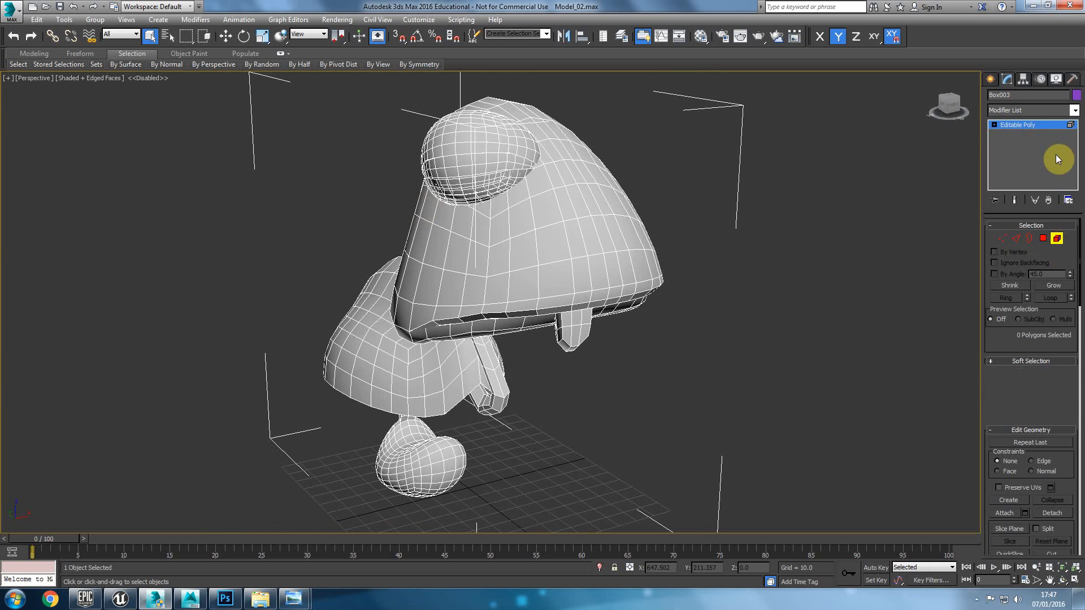
Add an Unwrap UVW modifier to the reduced mesh and open its UV editor
{"action": "left_click", "coordinate": [1050, 112]}
{"action": "key", "text": "u"}
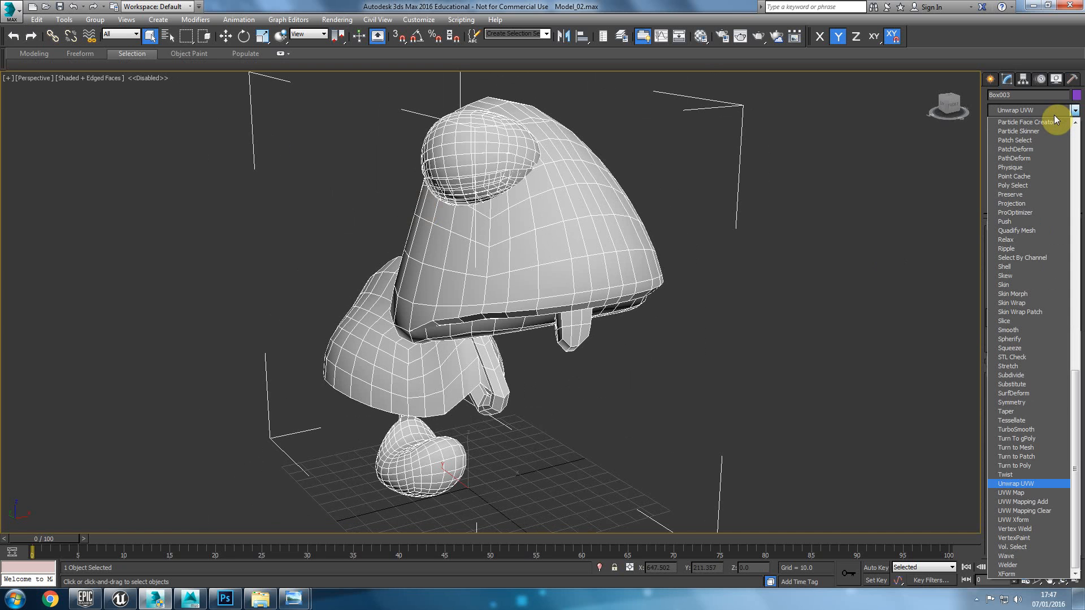
{"action": "key", "text": "Return"}
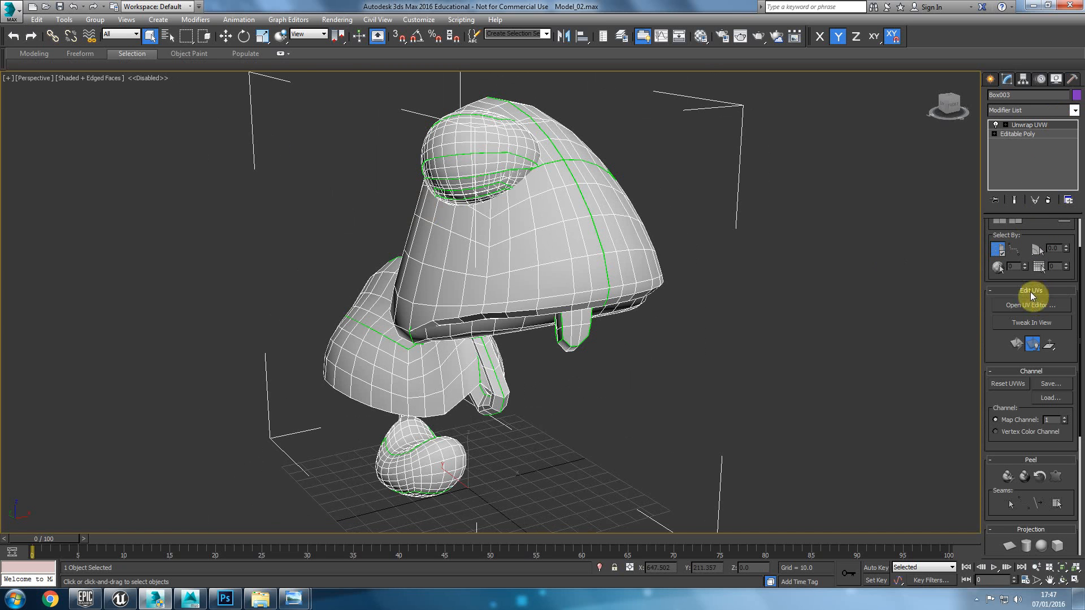
{"action": "left_click", "coordinate": [1036, 306]}
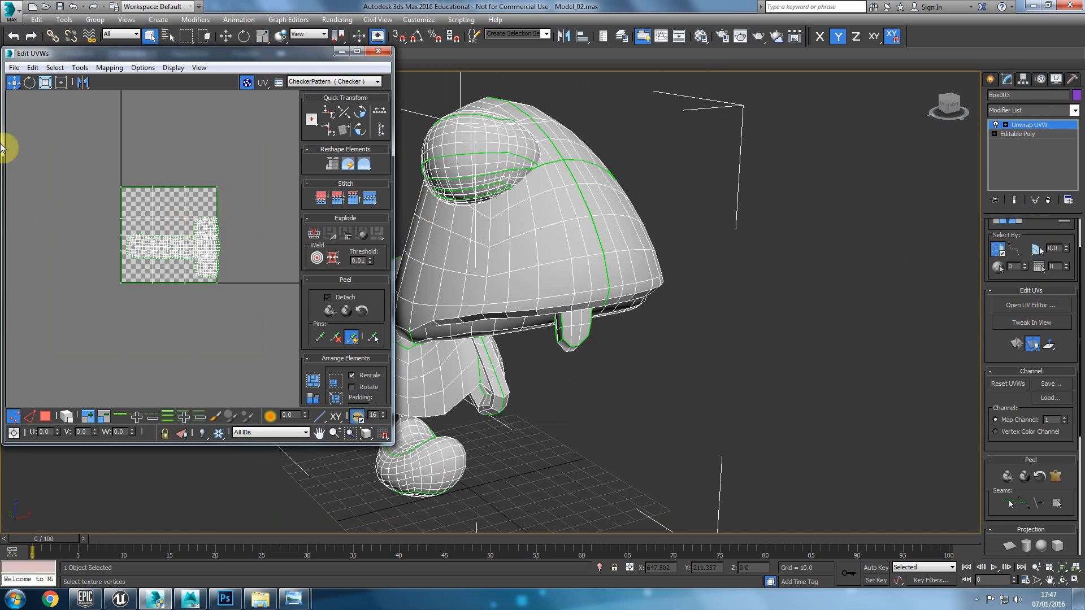
{"action": "left_click_drag", "start_coordinate": [323, 396], "coordinate": [323, 399]}
Select all UV polygons and move the entire layout down and away from the checker tile
{"action": "left_click", "coordinate": [46, 418]}
{"action": "left_click_drag", "start_coordinate": [67, 93], "coordinate": [266, 365]}
{"action": "left_click_drag", "start_coordinate": [205, 247], "coordinate": [39, 396]}
{"action": "left_click", "coordinate": [742, 276]}
Enable element selection for the UVs and move a square UV shell clear of the T-shaped shells
{"action": "middle_click_drag", "start_coordinate": [579, 390], "coordinate": [662, 247]}
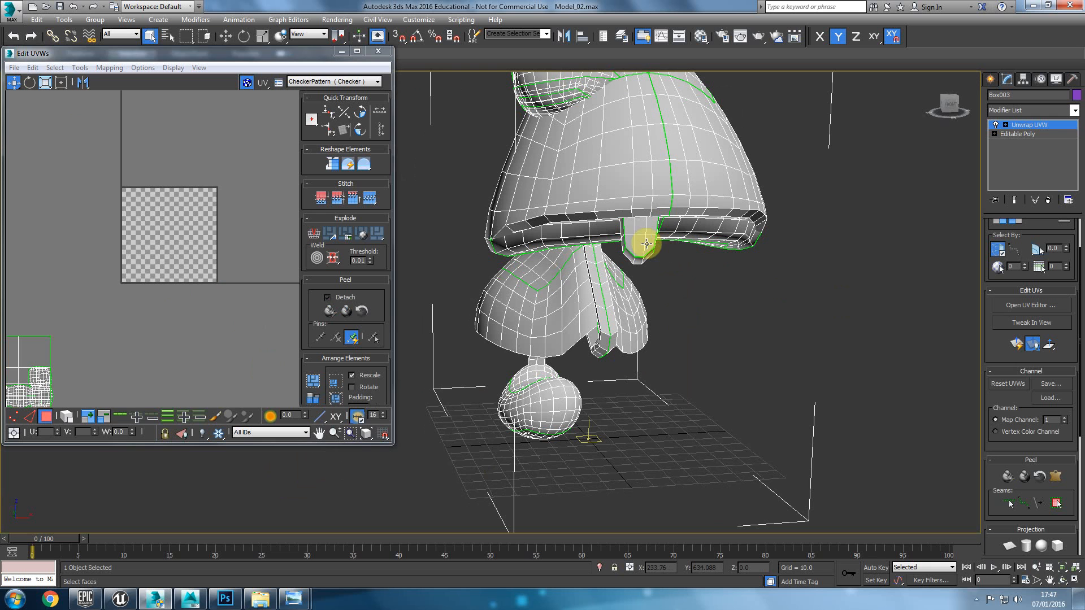
{"action": "left_click", "coordinate": [646, 243]}
{"action": "middle_click_drag", "start_coordinate": [91, 362], "coordinate": [206, 287]}
{"action": "left_click", "coordinate": [68, 417]}
{"action": "left_click", "coordinate": [120, 280]}
{"action": "middle_click_drag", "start_coordinate": [120, 280], "coordinate": [152, 260]}
{"action": "left_click_drag", "start_coordinate": [171, 261], "coordinate": [9, 166]}
{"action": "middle_click_drag", "start_coordinate": [84, 228], "coordinate": [157, 225]}
{"action": "left_click", "coordinate": [223, 260]}
Show the model in wireframe and move the remaining overlapping square UV shells away from the T-shaped shells
{"action": "middle_click_drag", "start_coordinate": [704, 276], "coordinate": [649, 274], "text": "alt"}
{"action": "key", "text": "F3"}
{"action": "left_click", "coordinate": [182, 283]}
{"action": "left_click", "coordinate": [86, 133]}
{"action": "left_click_drag", "start_coordinate": [87, 133], "coordinate": [82, 131]}
{"action": "left_click_drag", "start_coordinate": [221, 253], "coordinate": [37, 138]}
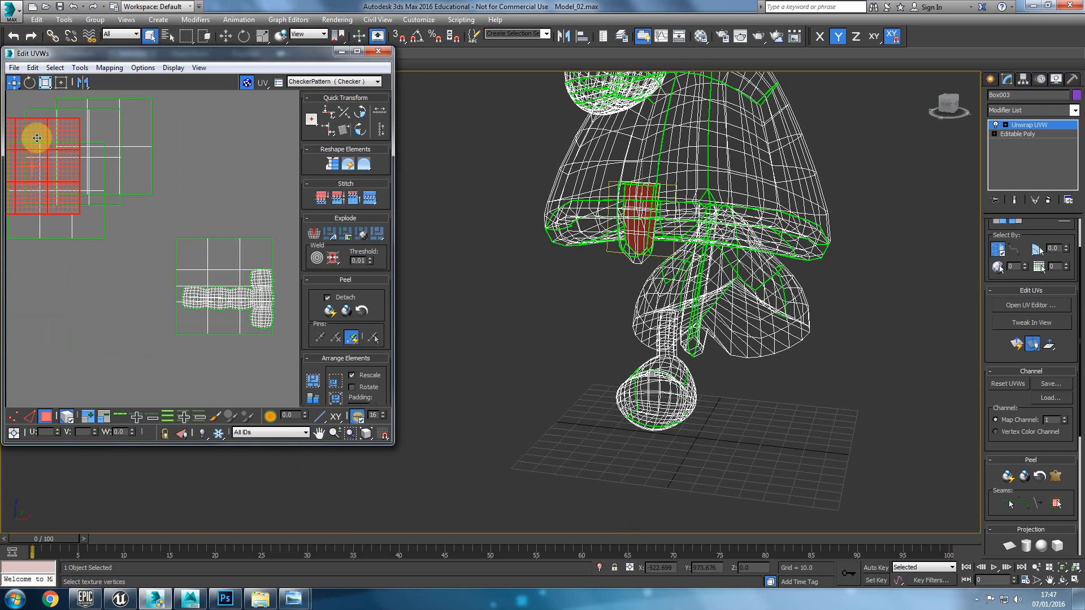
{"action": "left_click", "coordinate": [218, 254]}
{"action": "left_click_drag", "start_coordinate": [218, 255], "coordinate": [50, 125]}
{"action": "left_click", "coordinate": [226, 264]}
{"action": "left_click_drag", "start_coordinate": [226, 263], "coordinate": [54, 132]}
Move the tooth's square UV shells farther out to the lower left of the T-shaped shells
{"action": "middle_click_drag", "start_coordinate": [163, 222], "coordinate": [213, 223]}
{"action": "scroll", "coordinate": [214, 220], "scroll_direction": "down", "scroll_amount": 2}
{"action": "mouse_move", "coordinate": [218, 210]}
{"action": "left_mouse_down"}
{"action": "mouse_move", "coordinate": [120, 203]}
{"action": "mouse_move", "coordinate": [9, 392]}
{"action": "left_mouse_up"}
{"action": "middle_click_drag", "start_coordinate": [285, 339], "coordinate": [225, 316]}
{"action": "middle_click_drag", "start_coordinate": [671, 318], "coordinate": [738, 299], "text": "alt"}
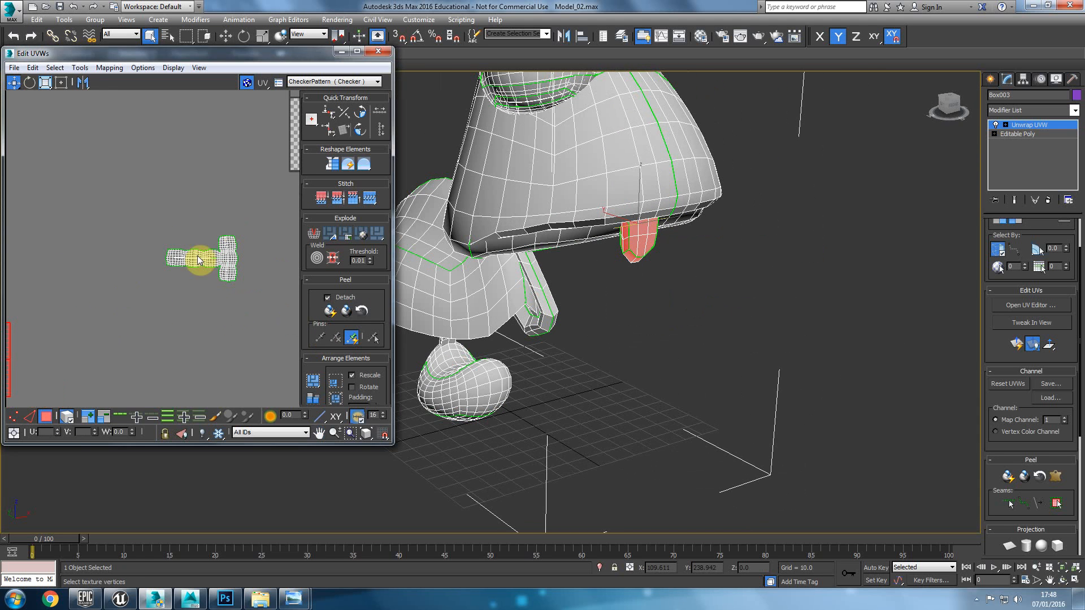
Separate the stacked T-shaped UV shells by moving the foot's shell up and an eye shell down
{"action": "left_click", "coordinate": [221, 263]}
{"action": "left_click_drag", "start_coordinate": [232, 256], "coordinate": [224, 173]}
{"action": "left_click", "coordinate": [226, 274]}
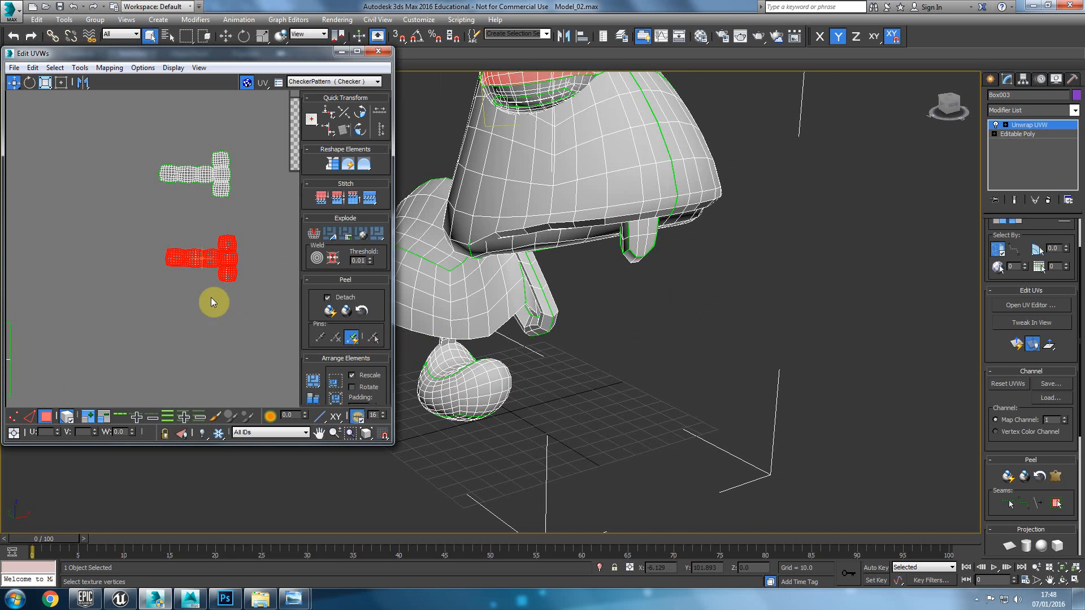
{"action": "left_click_drag", "start_coordinate": [223, 271], "coordinate": [194, 322]}
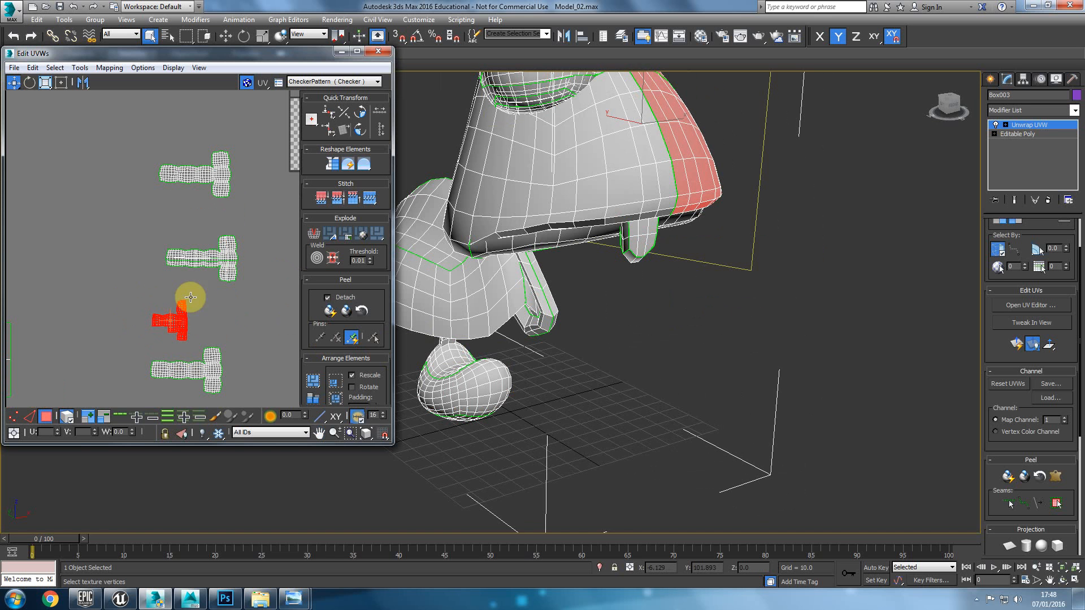
Undo the move of the head's partial UV shell, and try moving another piece out of the middle T-shaped shell
{"action": "key", "text": "ctrl+z"}
{"action": "middle_click_drag", "start_coordinate": [691, 197], "coordinate": [602, 220], "text": "alt"}
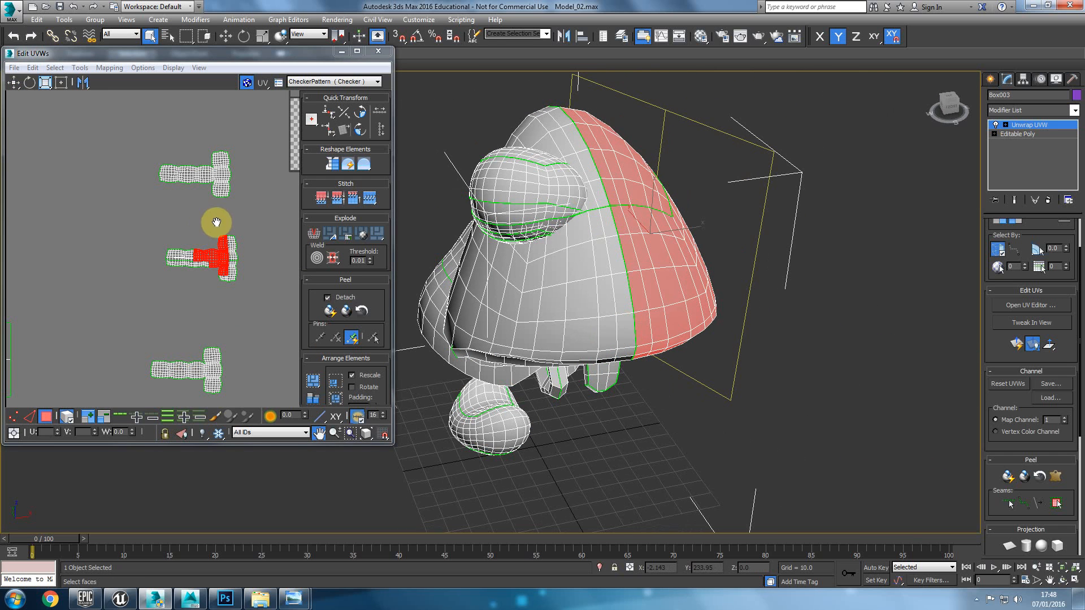
{"action": "right_click", "coordinate": [227, 277]}
{"action": "left_click", "coordinate": [220, 251]}
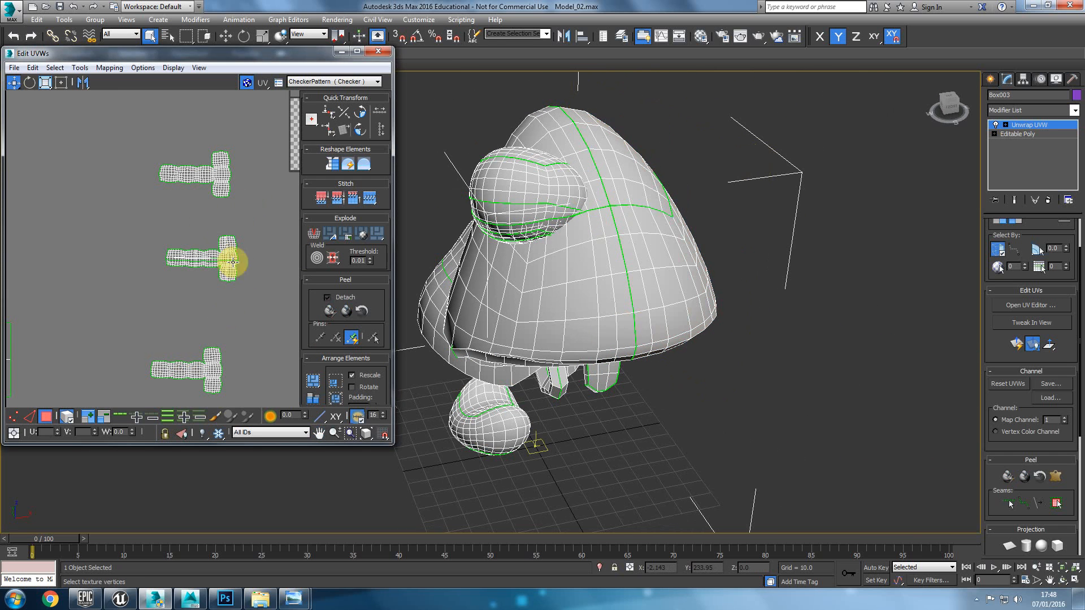
{"action": "left_click", "coordinate": [227, 263]}
{"action": "left_click_drag", "start_coordinate": [221, 262], "coordinate": [201, 319]}
{"action": "key", "text": "ctrl+z"}
Check which parts of the model the separated T-shaped UV shells belong to
{"action": "left_click", "coordinate": [236, 277]}
{"action": "middle_click_drag", "start_coordinate": [599, 295], "coordinate": [691, 271], "text": "alt"}
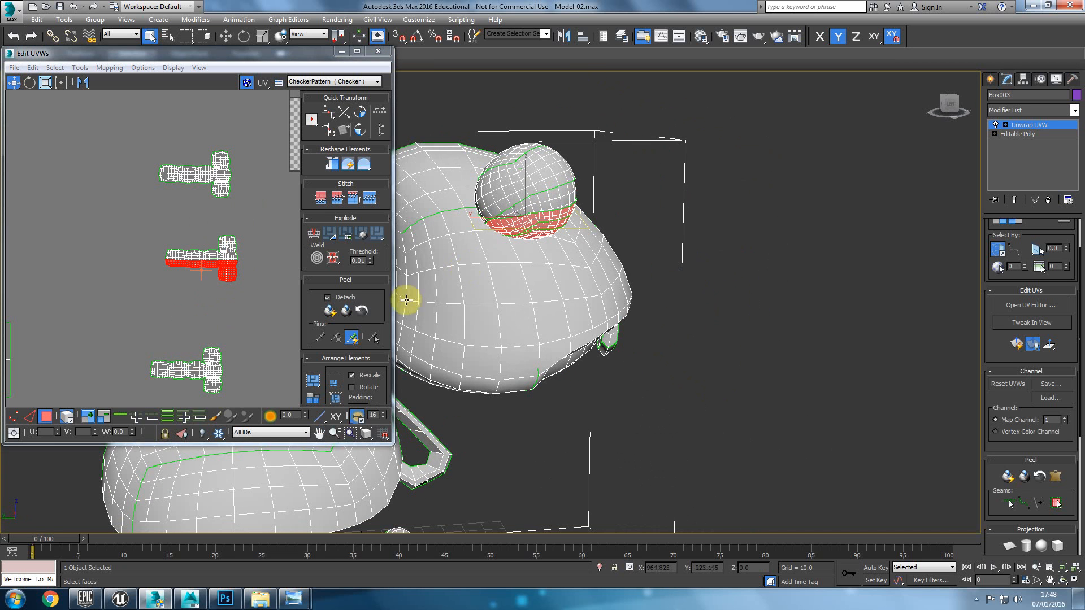
{"action": "left_click", "coordinate": [163, 388]}
{"action": "left_click_drag", "start_coordinate": [162, 204], "coordinate": [162, 203]}
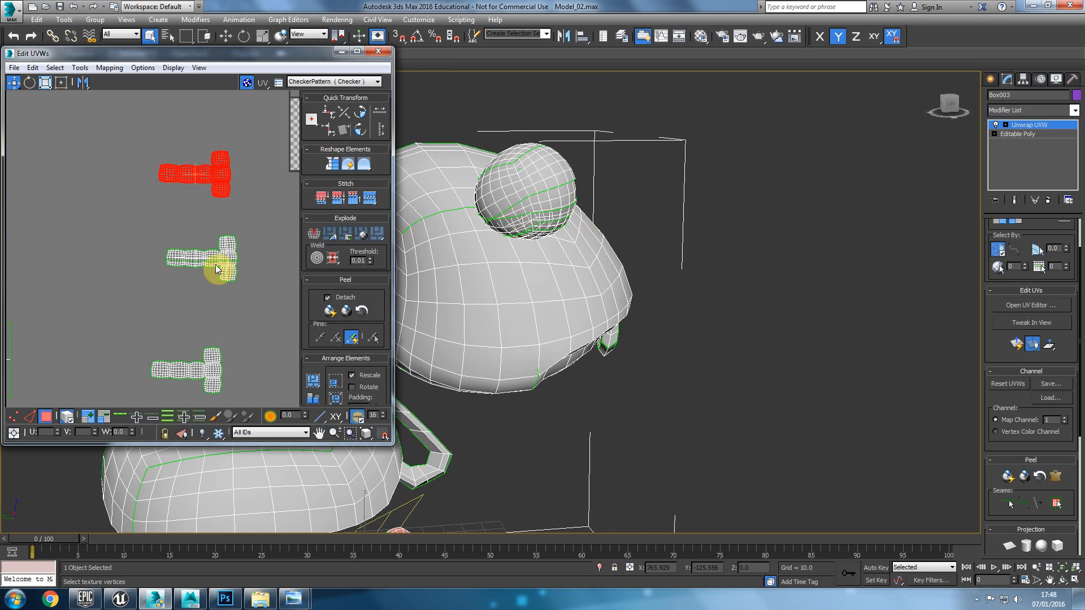
{"action": "middle_click_drag", "start_coordinate": [395, 267], "coordinate": [702, 247], "text": "alt"}
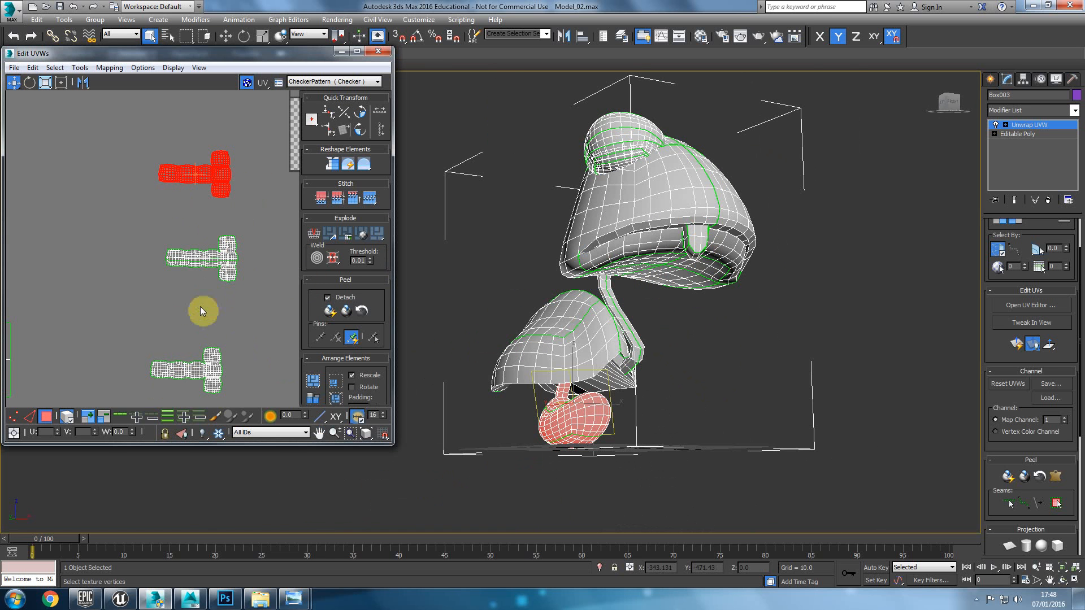
{"action": "left_click_drag", "start_coordinate": [235, 334], "coordinate": [149, 399]}
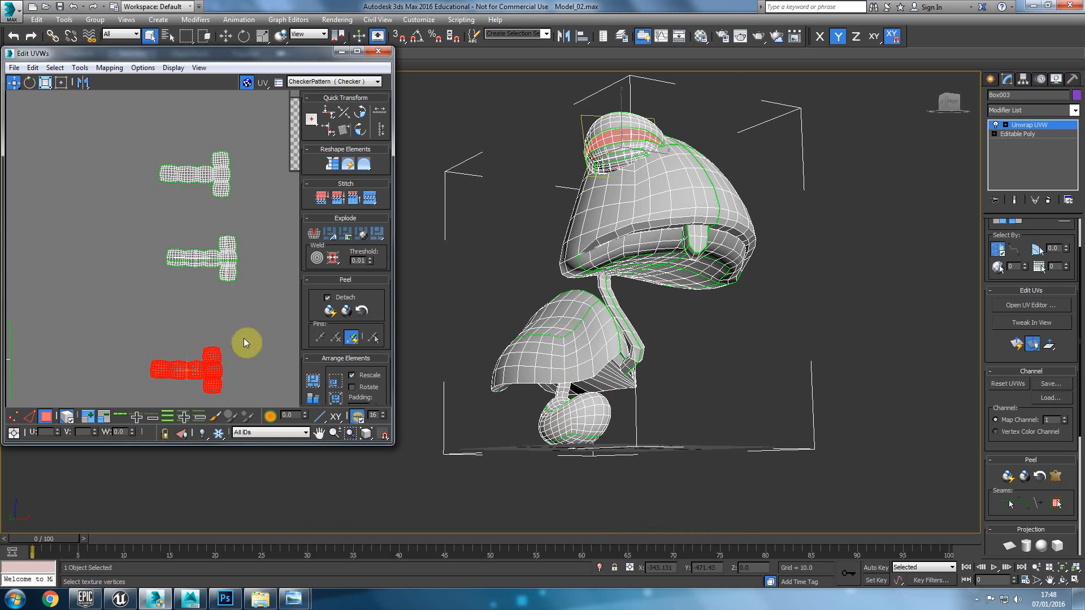
Try to select the whole eye by picking some of its faces on the model and growing the selection
{"action": "left_click_drag", "start_coordinate": [576, 97], "coordinate": [618, 147]}
{"action": "middle_click_drag", "start_coordinate": [540, 190], "coordinate": [532, 234]}
{"action": "scroll", "coordinate": [551, 226], "scroll_direction": "up", "scroll_amount": 3}
{"action": "left_click_drag", "start_coordinate": [1048, 237], "coordinate": [1047, 289]}
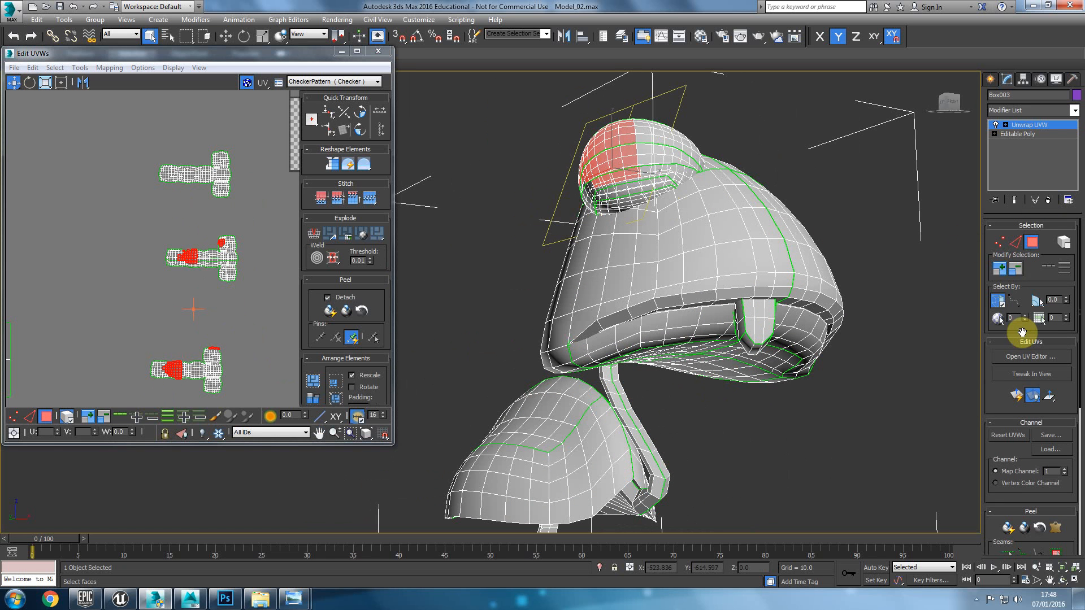
{"action": "left_click", "coordinate": [1003, 271]}
{"action": "left_click", "coordinate": [1003, 271]}
{"action": "left_click", "coordinate": [867, 92]}
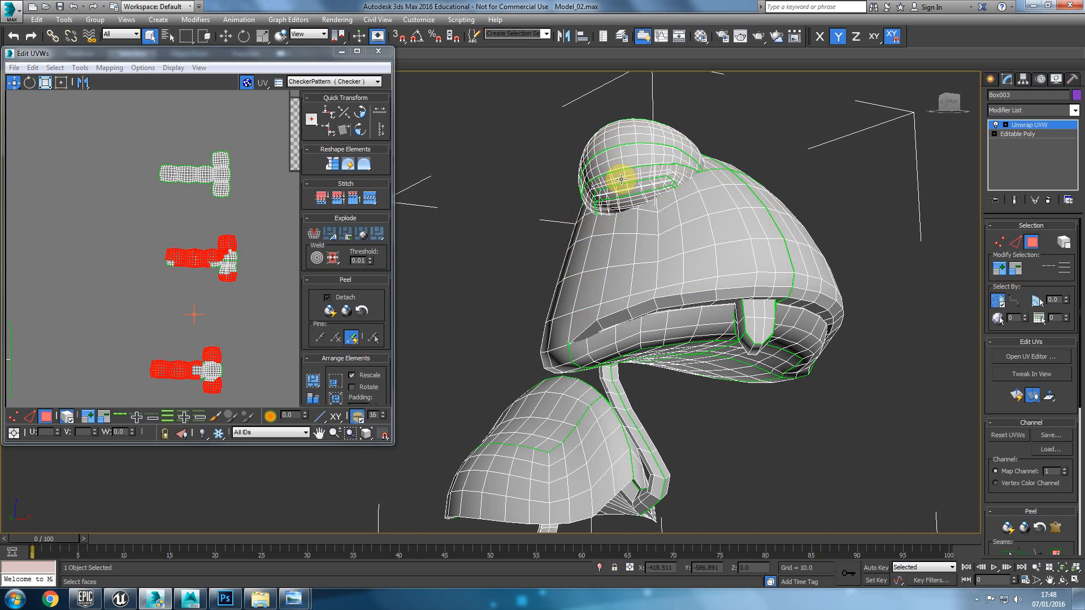
Select a few outer faces of the eye on the model and grow the selection until it covers the whole eye
{"action": "middle_click_drag", "start_coordinate": [633, 162], "coordinate": [771, 204], "text": "alt"}
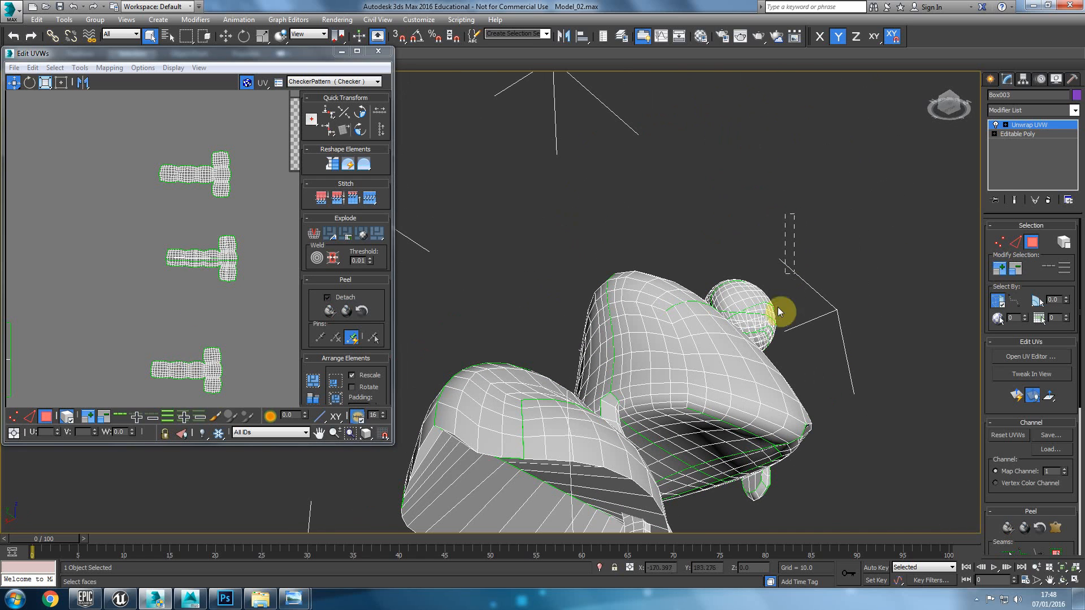
{"action": "left_click_drag", "start_coordinate": [771, 337], "coordinate": [770, 336]}
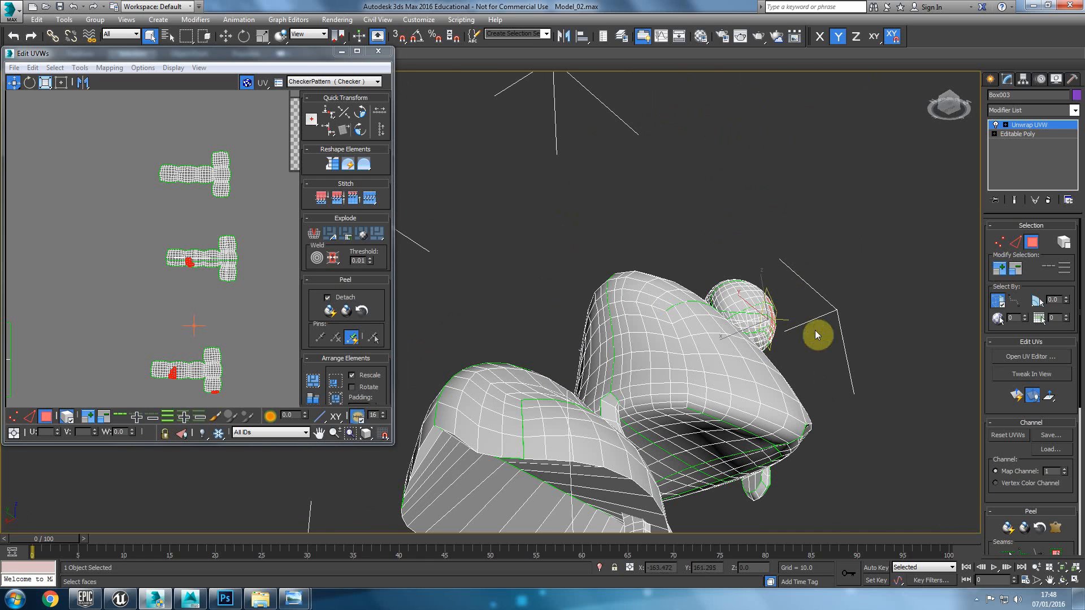
{"action": "left_click", "coordinate": [1001, 269]}
{"action": "left_click", "coordinate": [1000, 269]}
{"action": "left_click", "coordinate": [1000, 269]}
{"action": "left_click", "coordinate": [1000, 269]}
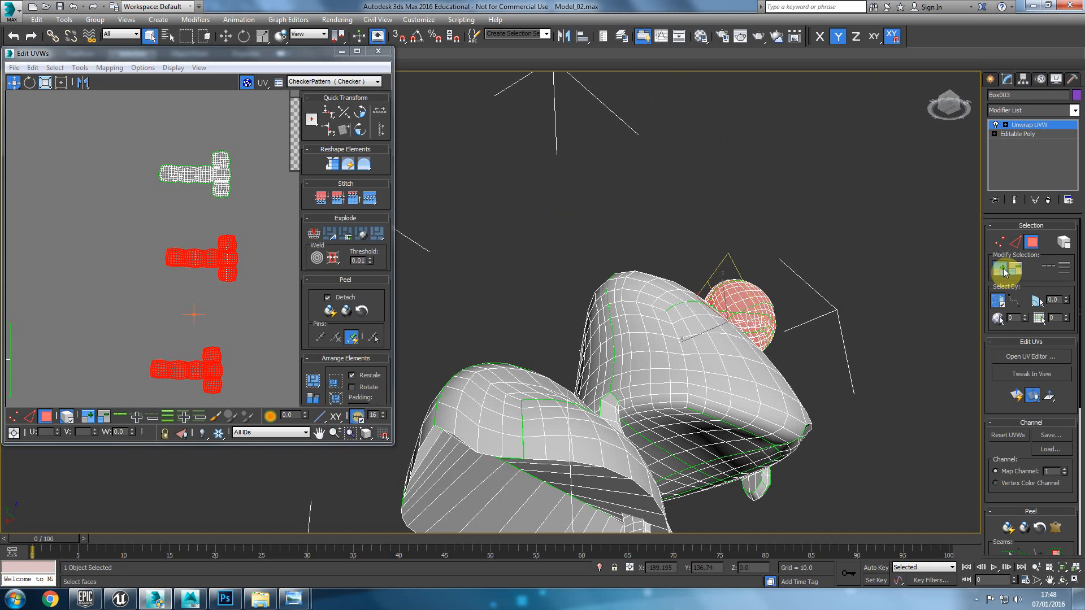
Move the selected eye UV shells down, away from the shells of the other body parts
{"action": "middle_click_drag", "start_coordinate": [555, 289], "coordinate": [491, 357], "text": "alt"}
{"action": "middle_click_drag", "start_coordinate": [247, 287], "coordinate": [215, 237]}
{"action": "left_click_drag", "start_coordinate": [205, 197], "coordinate": [222, 318]}
{"action": "middle_click_drag", "start_coordinate": [222, 313], "coordinate": [196, 179]}
{"action": "scroll", "coordinate": [196, 179], "scroll_direction": "down", "scroll_amount": 1}
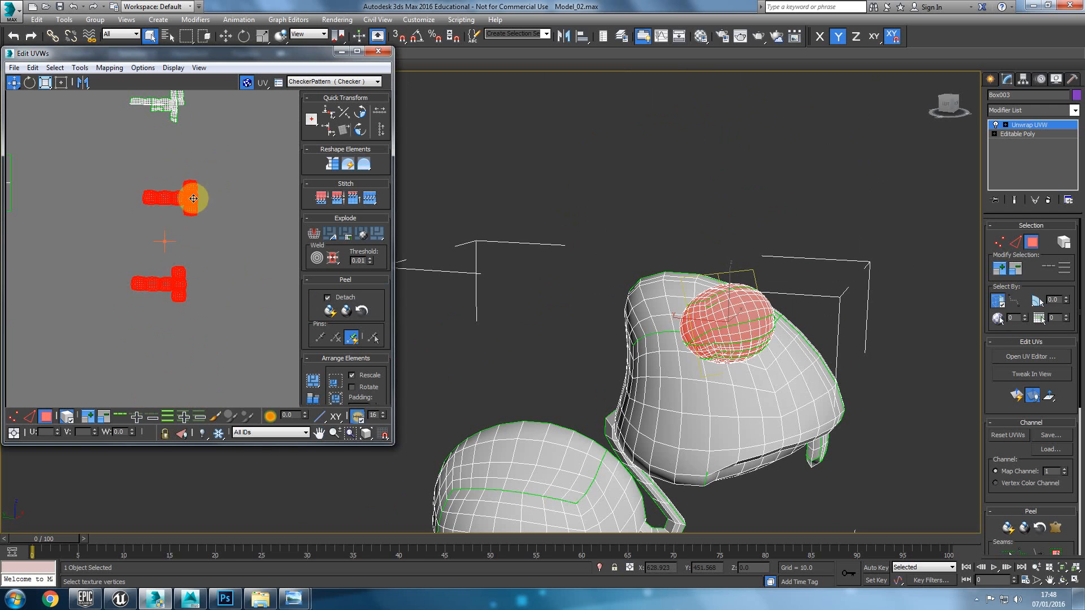
Move the eye UV shells further down the layout, away from the other shells
{"action": "left_click_drag", "start_coordinate": [192, 199], "coordinate": [198, 250]}
{"action": "left_click_drag", "start_coordinate": [118, 370], "coordinate": [210, 294]}
{"action": "middle_click_drag", "start_coordinate": [202, 204], "coordinate": [229, 323]}
{"action": "middle_click_drag", "start_coordinate": [727, 323], "coordinate": [670, 368], "text": "alt"}
{"action": "middle_click_drag", "start_coordinate": [670, 368], "coordinate": [674, 211]}
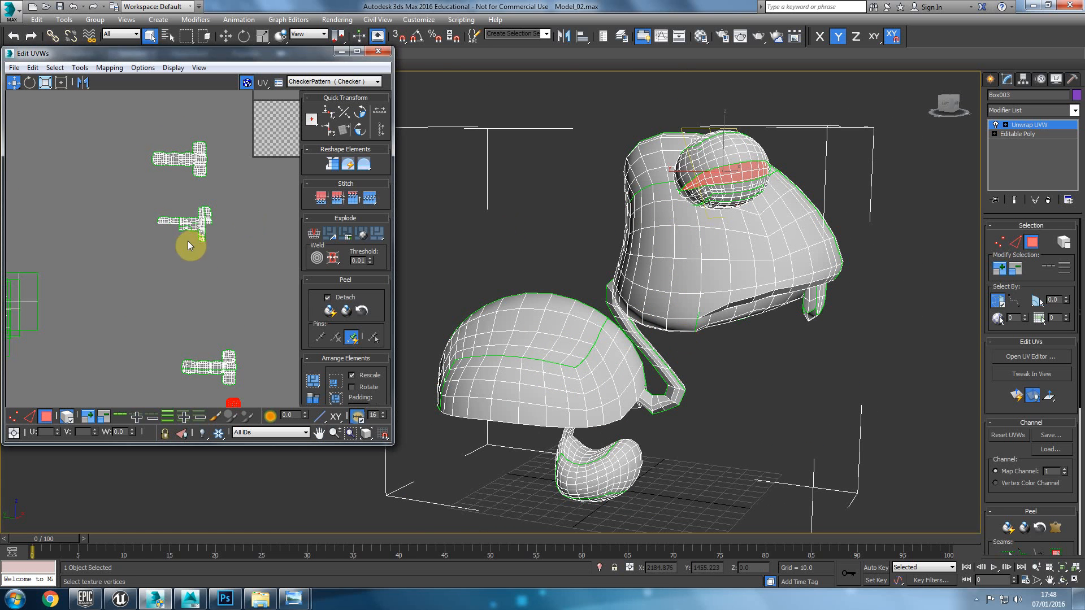
Check on the model which parts the mixed, overlapping UV shells belong to
{"action": "middle_click_drag", "start_coordinate": [187, 241], "coordinate": [194, 270]}
{"action": "left_click", "coordinate": [537, 328]}
{"action": "middle_click_drag", "start_coordinate": [629, 397], "coordinate": [552, 371], "text": "alt"}
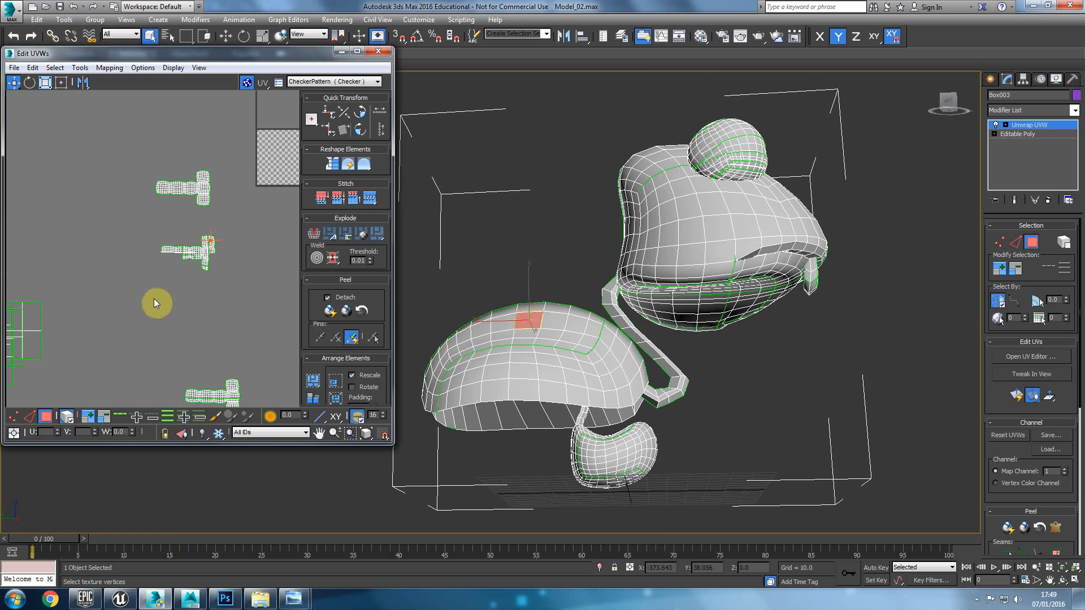
{"action": "left_click", "coordinate": [200, 258]}
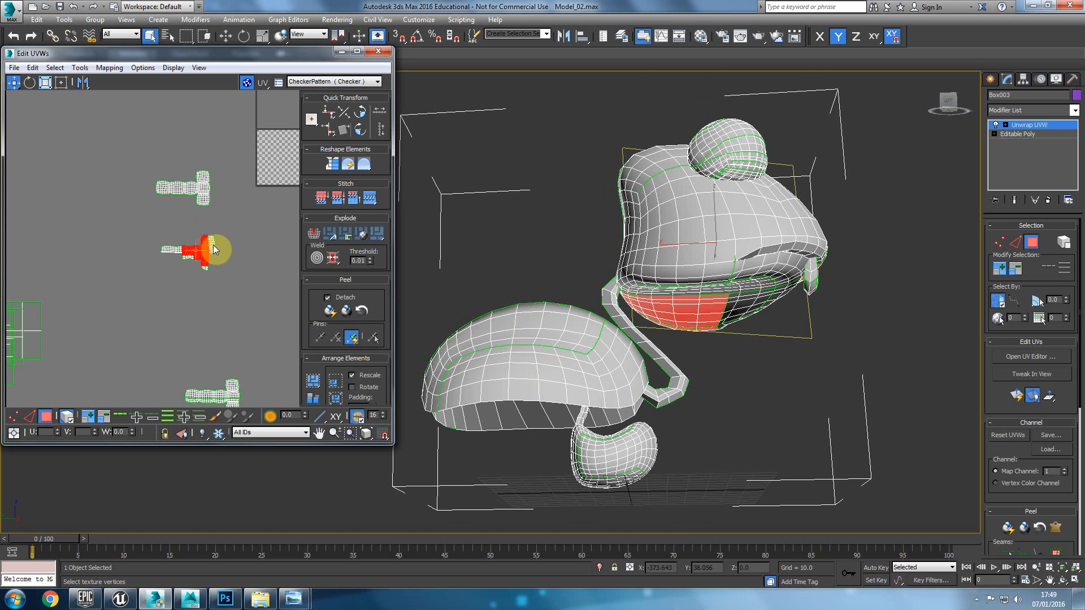
{"action": "left_click", "coordinate": [213, 245]}
{"action": "middle_click_drag", "start_coordinate": [453, 281], "coordinate": [471, 324], "text": "alt"}
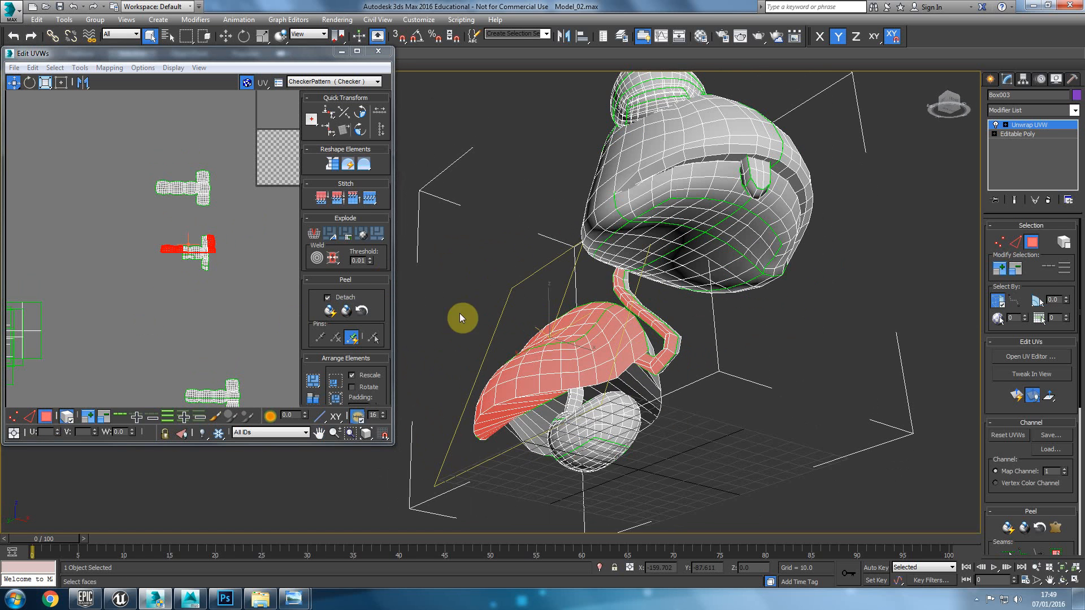
Select the leg's UV shells and move them down beside the eye shells
{"action": "scroll", "coordinate": [150, 247], "scroll_direction": "up", "scroll_amount": 2}
{"action": "left_click", "coordinate": [208, 179]}
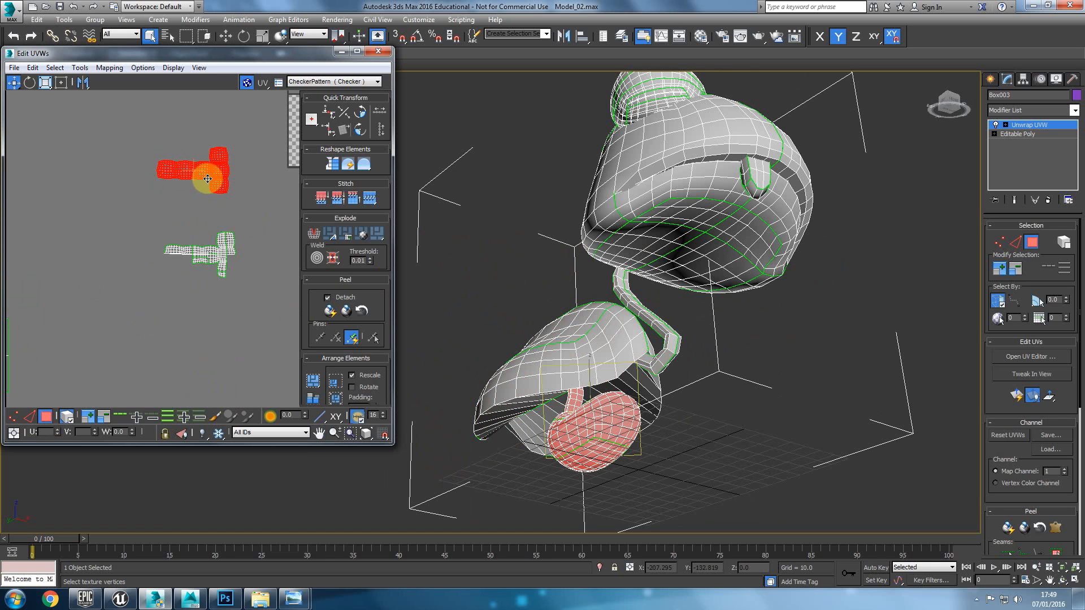
{"action": "scroll", "coordinate": [209, 213], "scroll_direction": "down", "scroll_amount": 2}
{"action": "left_click_drag", "start_coordinate": [212, 188], "coordinate": [280, 320]}
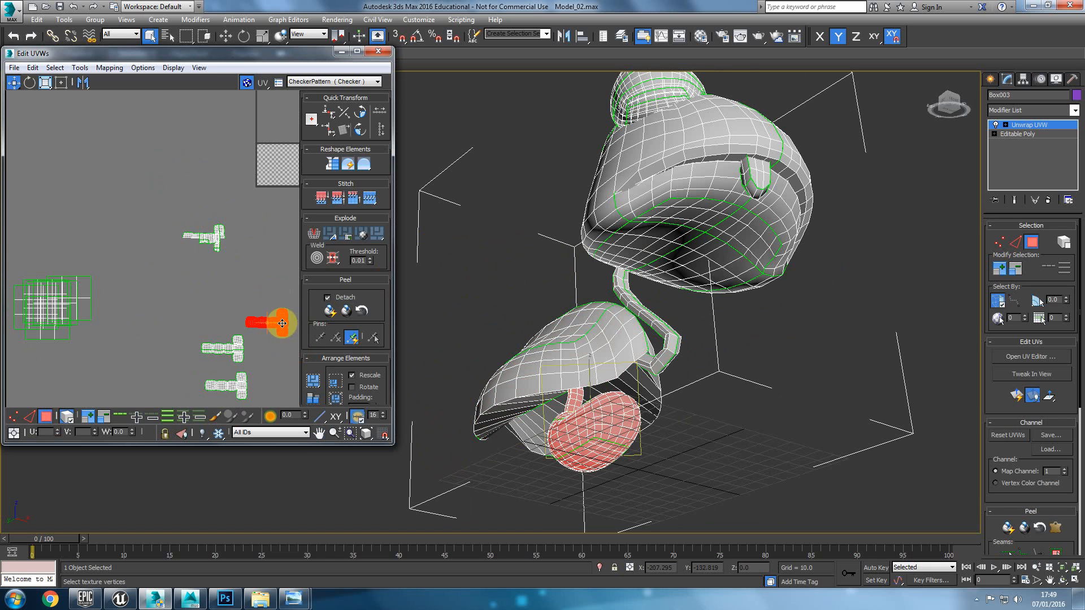
Select the overlapping head and body UV shells together and move them up, away from the leg and eye shells
{"action": "middle_click_drag", "start_coordinate": [253, 249], "coordinate": [233, 289]}
{"action": "left_click_drag", "start_coordinate": [240, 229], "coordinate": [115, 322]}
{"action": "left_click_drag", "start_coordinate": [197, 278], "coordinate": [211, 213]}
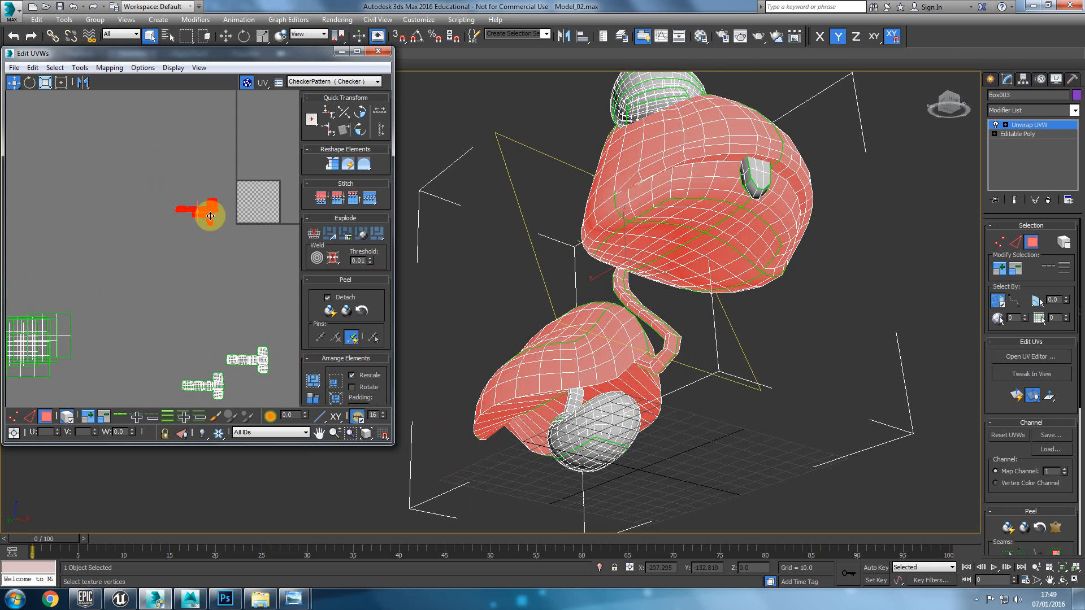
Try to separate one head UV shell from the overlapping group by moving it up
{"action": "scroll", "coordinate": [214, 215], "scroll_direction": "up", "scroll_amount": 2}
{"action": "middle_click_drag", "start_coordinate": [223, 232], "coordinate": [205, 277]}
{"action": "left_click", "coordinate": [206, 277]}
{"action": "left_click", "coordinate": [157, 241]}
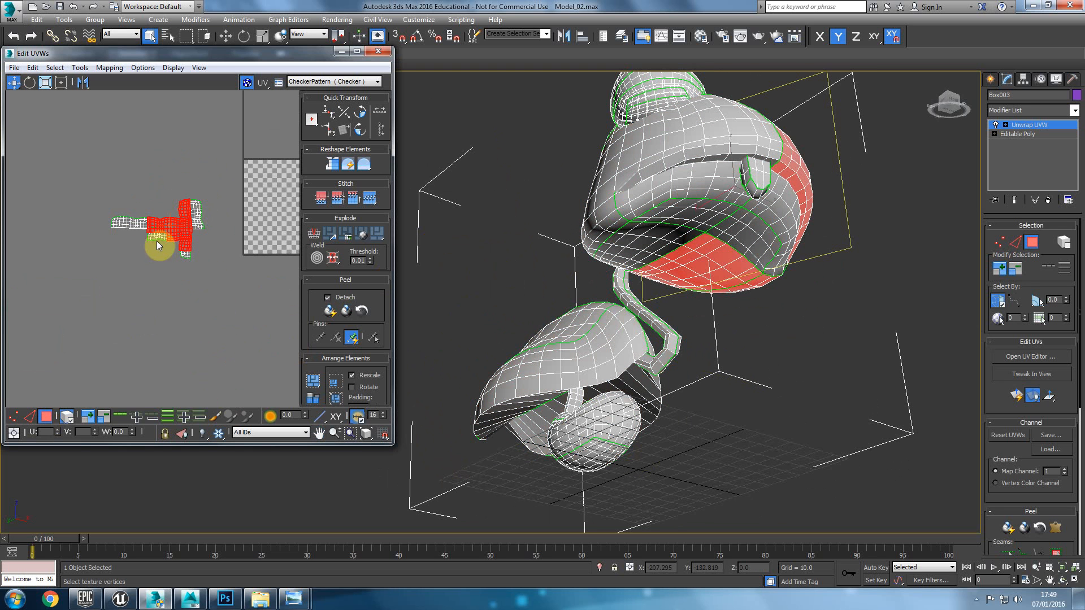
{"action": "left_click_drag", "start_coordinate": [184, 238], "coordinate": [188, 99]}
{"action": "middle_click_drag", "start_coordinate": [167, 200], "coordinate": [182, 235]}
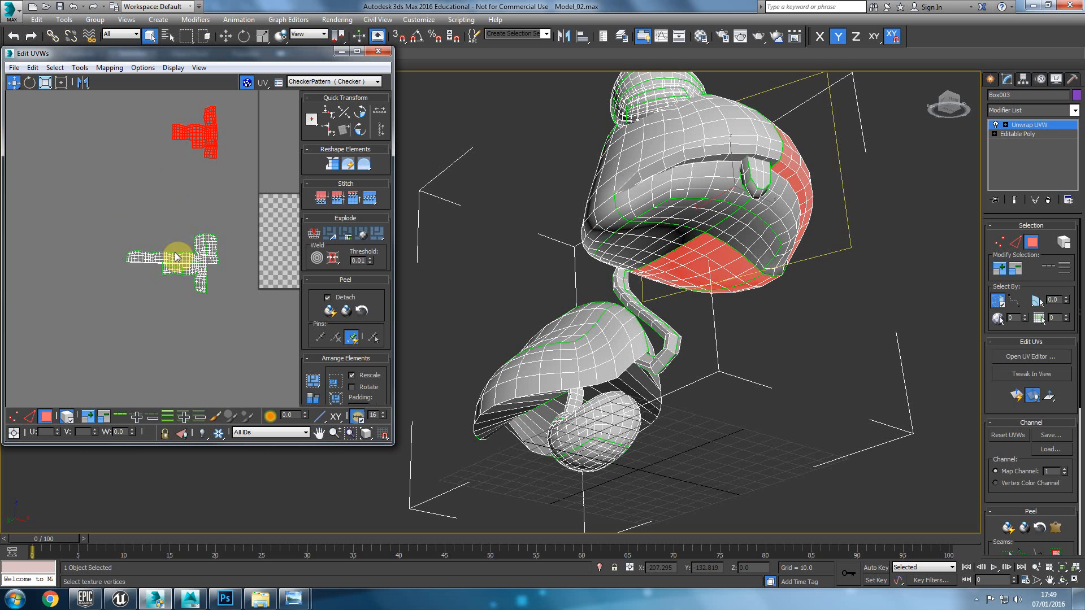
{"action": "key", "text": "ctrl+z"}
Move the UV shells of both body halves up out of the overlapping group, placing one above the other
{"action": "left_click", "coordinate": [138, 259]}
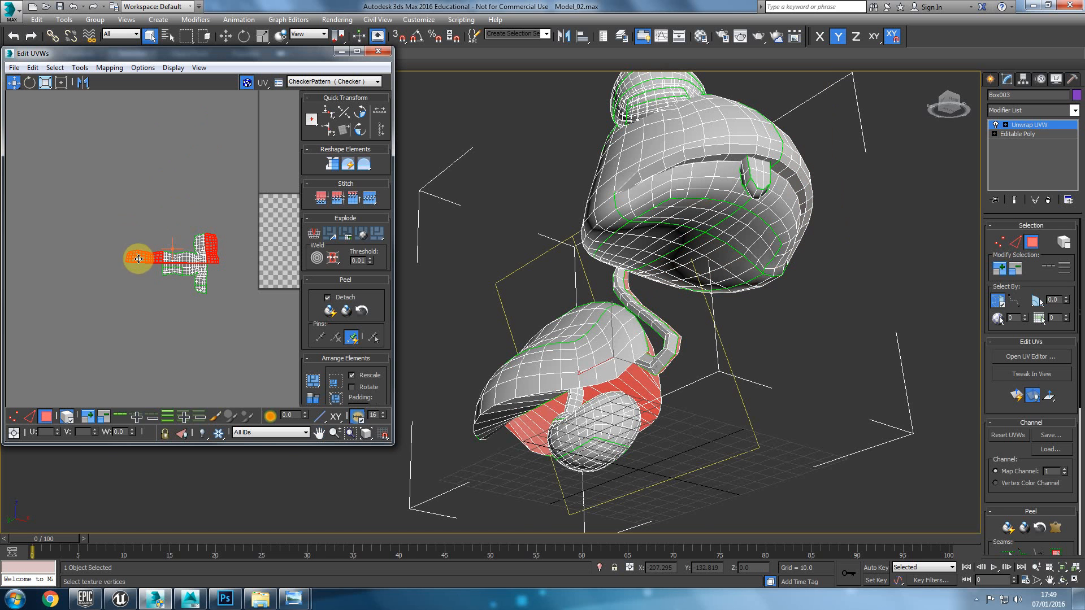
{"action": "middle_click_drag", "start_coordinate": [693, 298], "coordinate": [597, 311], "text": "alt"}
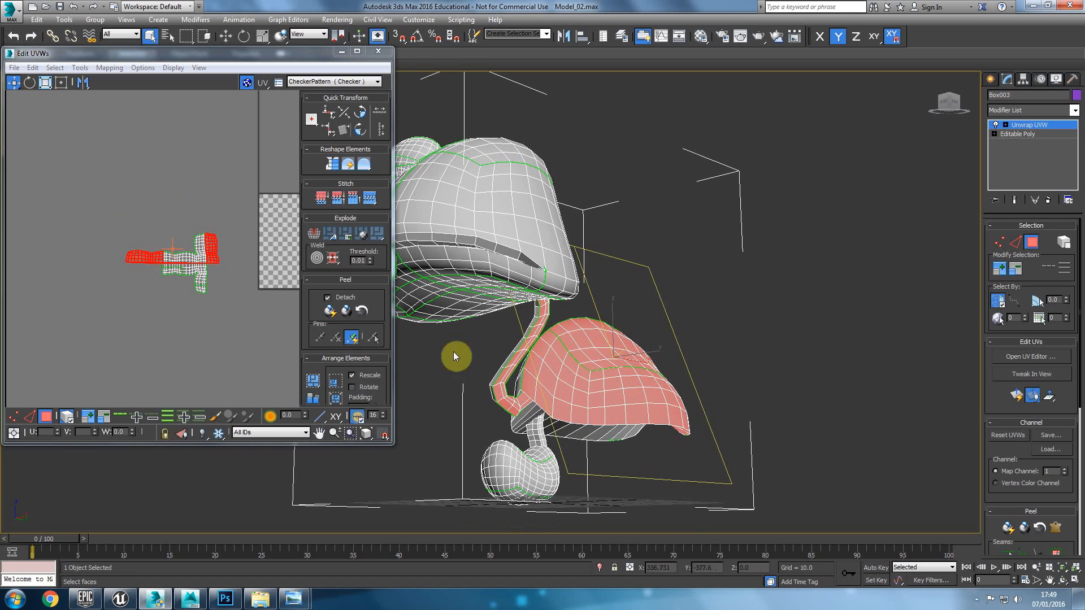
{"action": "left_click_drag", "start_coordinate": [213, 247], "coordinate": [214, 182]}
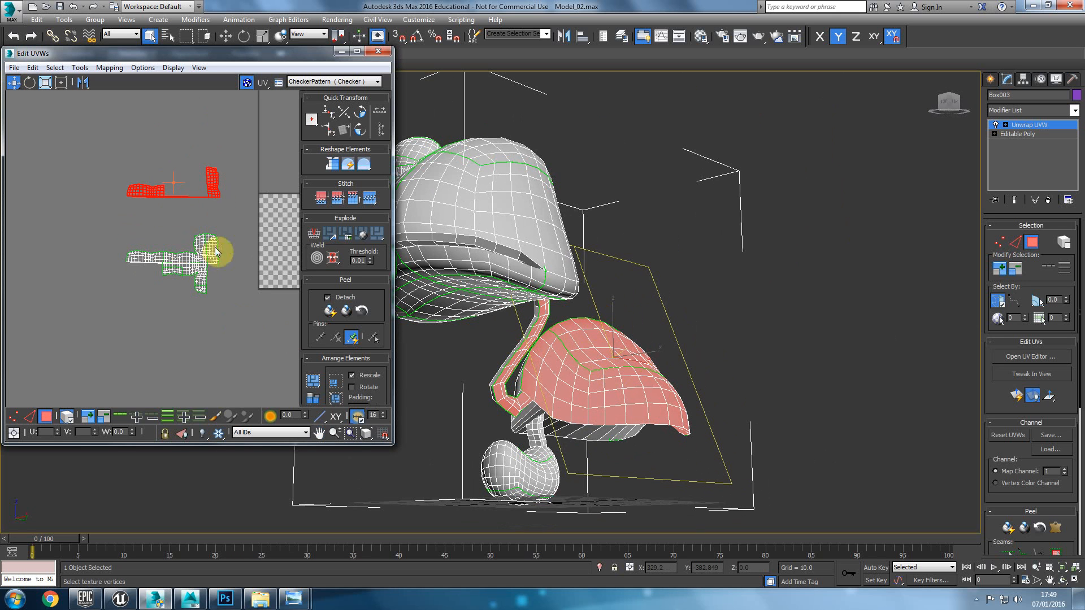
{"action": "left_click", "coordinate": [215, 260]}
{"action": "left_click", "coordinate": [215, 258]}
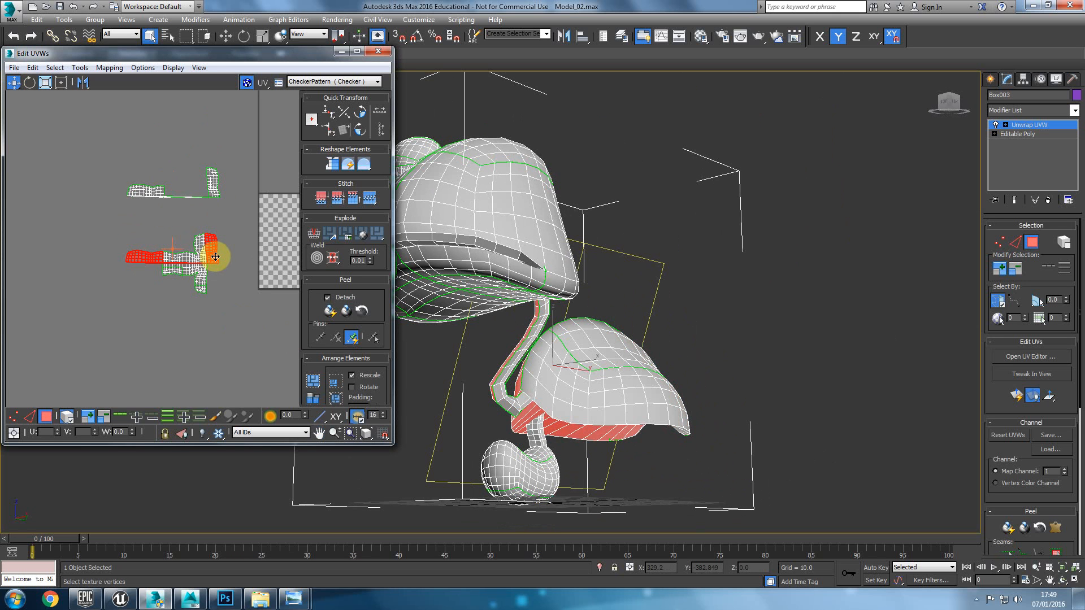
{"action": "left_click_drag", "start_coordinate": [210, 255], "coordinate": [204, 114]}
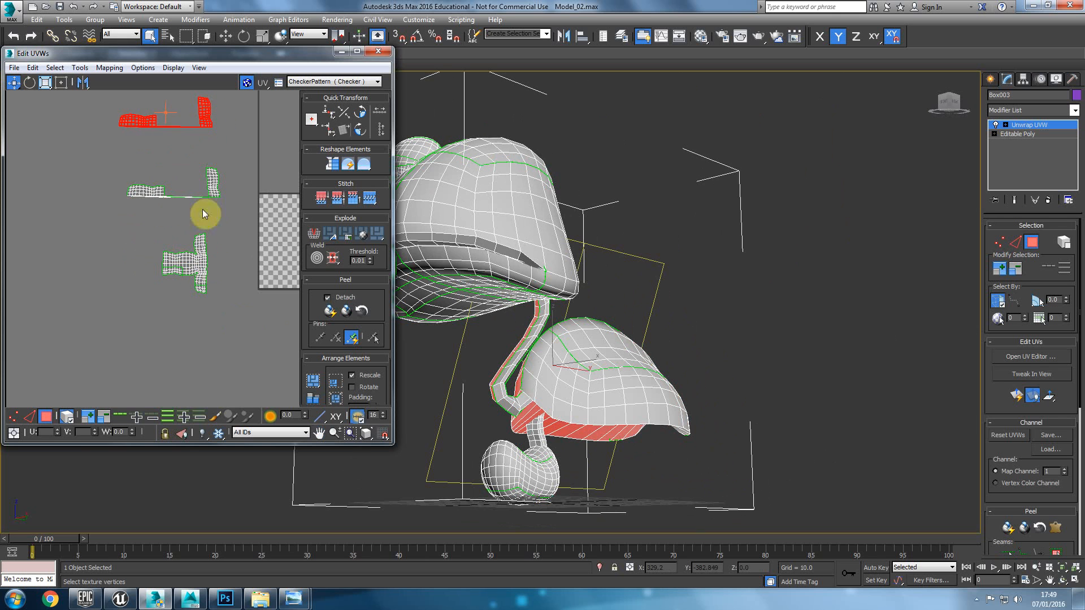
Move the two large head UV shells down, side by side, away from the small remaining shells
{"action": "left_click", "coordinate": [200, 256]}
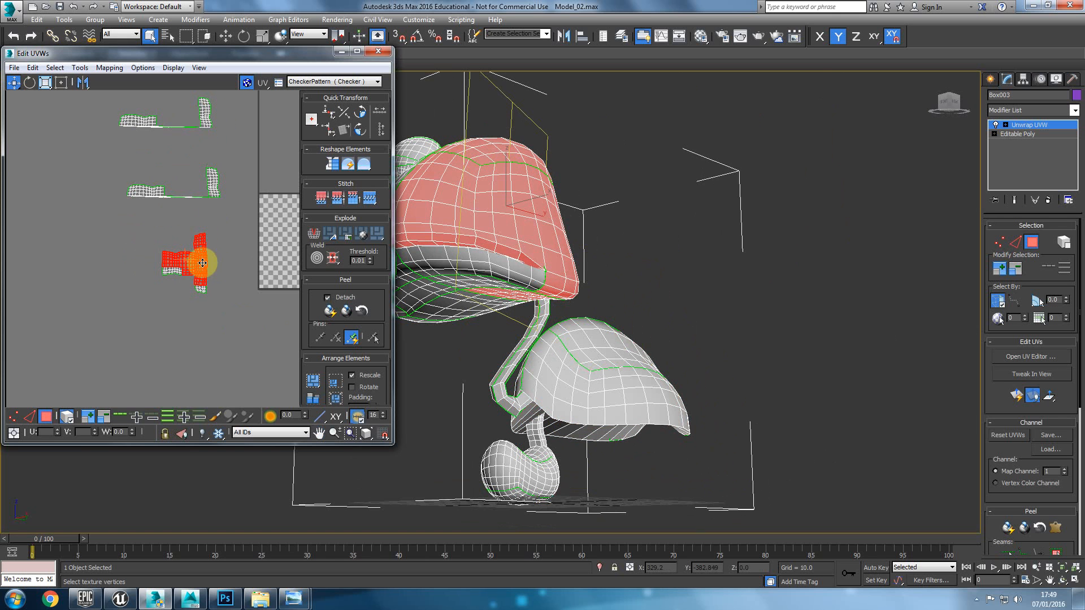
{"action": "left_click_drag", "start_coordinate": [199, 257], "coordinate": [190, 357]}
{"action": "left_click", "coordinate": [195, 268]}
{"action": "left_click_drag", "start_coordinate": [195, 268], "coordinate": [253, 378]}
Select both body UV shells and examine on the model which faces they cover
{"action": "middle_click_drag", "start_coordinate": [528, 283], "coordinate": [509, 328], "text": "alt"}
{"action": "left_click", "coordinate": [202, 289]}
{"action": "left_click", "coordinate": [158, 199]}
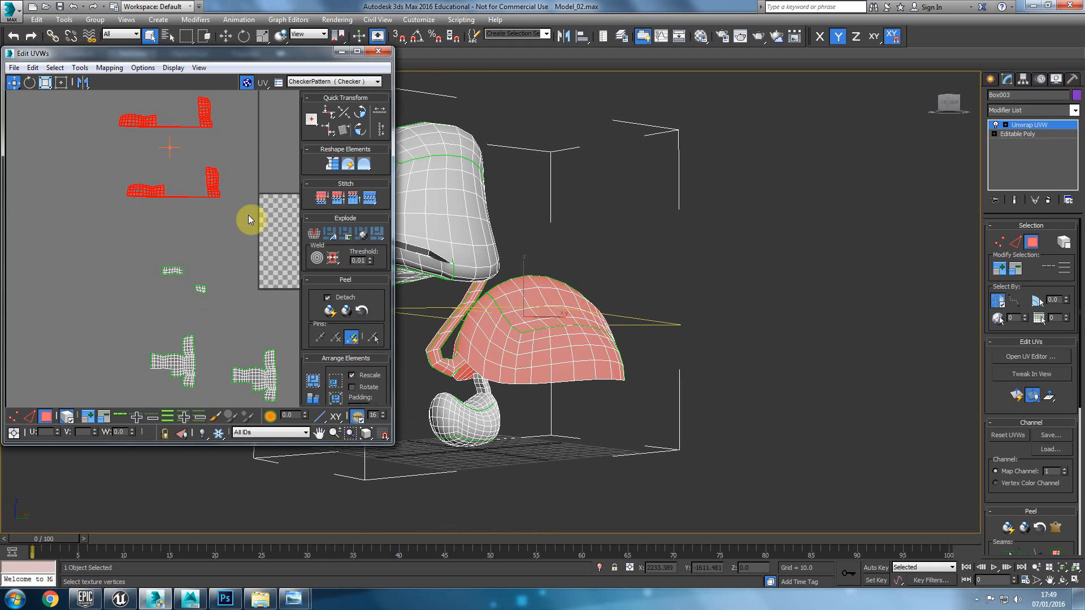
{"action": "middle_click_drag", "start_coordinate": [248, 215], "coordinate": [245, 280]}
{"action": "left_click_drag", "start_coordinate": [250, 168], "coordinate": [134, 229]}
{"action": "mouse_move", "coordinate": [120, 238]}
{"action": "middle_mouse_down"}
{"action": "mouse_move", "coordinate": [151, 250]}
{"action": "mouse_move", "coordinate": [119, 248]}
{"action": "middle_mouse_up"}
{"action": "scroll", "coordinate": [121, 247], "scroll_direction": "up", "scroll_amount": 2}
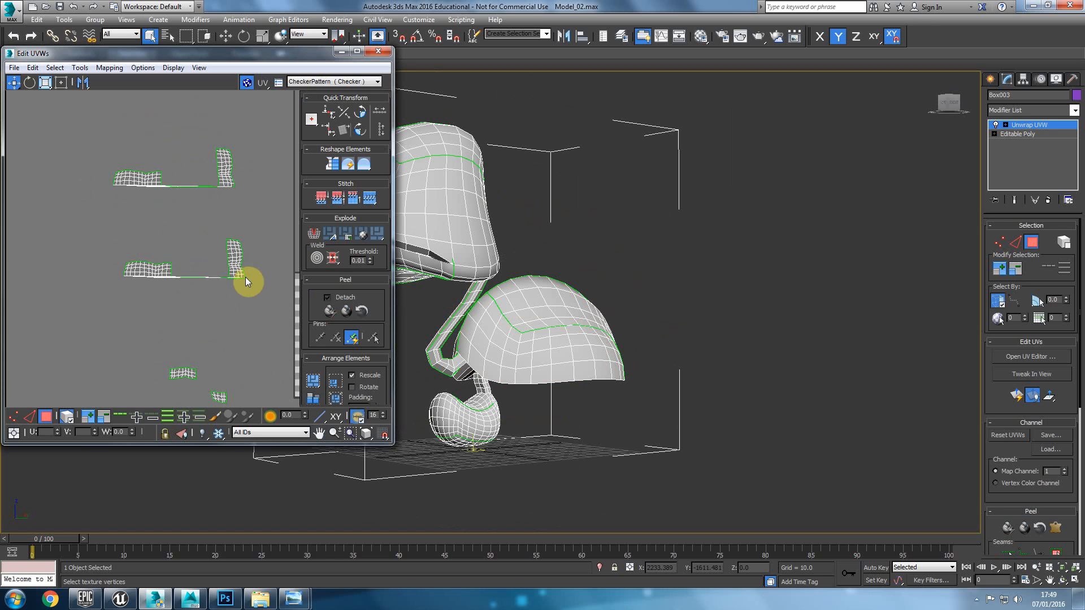
{"action": "left_click", "coordinate": [228, 265], "text": "ctrl"}
{"action": "mouse_move", "coordinate": [466, 312]}
{"action": "middle_mouse_down", "text": "alt"}
{"action": "mouse_move", "coordinate": [603, 345]}
{"action": "mouse_move", "coordinate": [494, 245]}
{"action": "mouse_move", "coordinate": [482, 314]}
{"action": "middle_mouse_up", "text": "alt"}
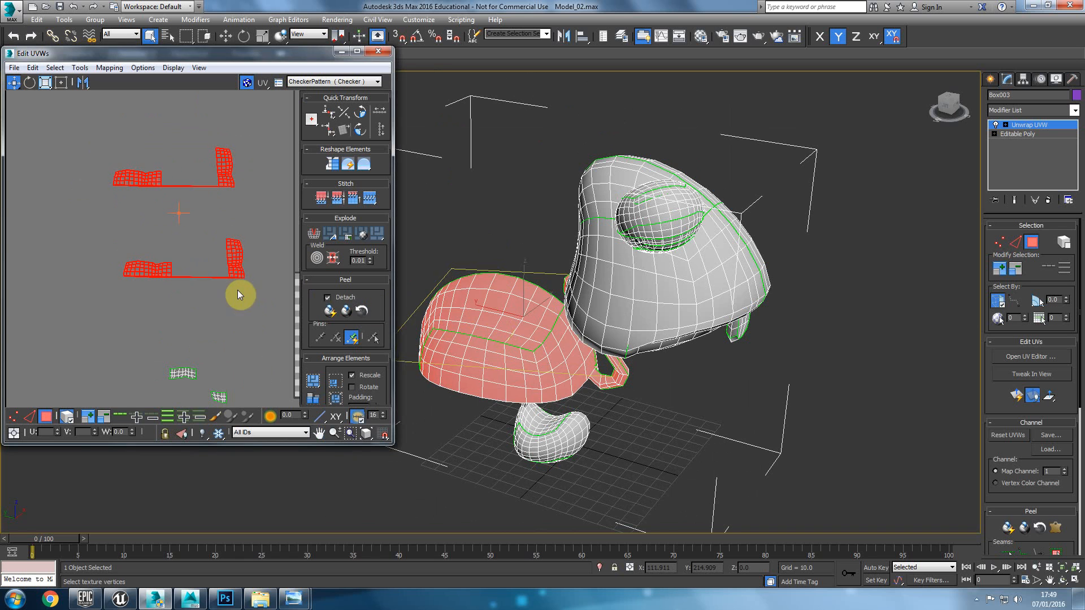
{"action": "left_click", "coordinate": [190, 239]}
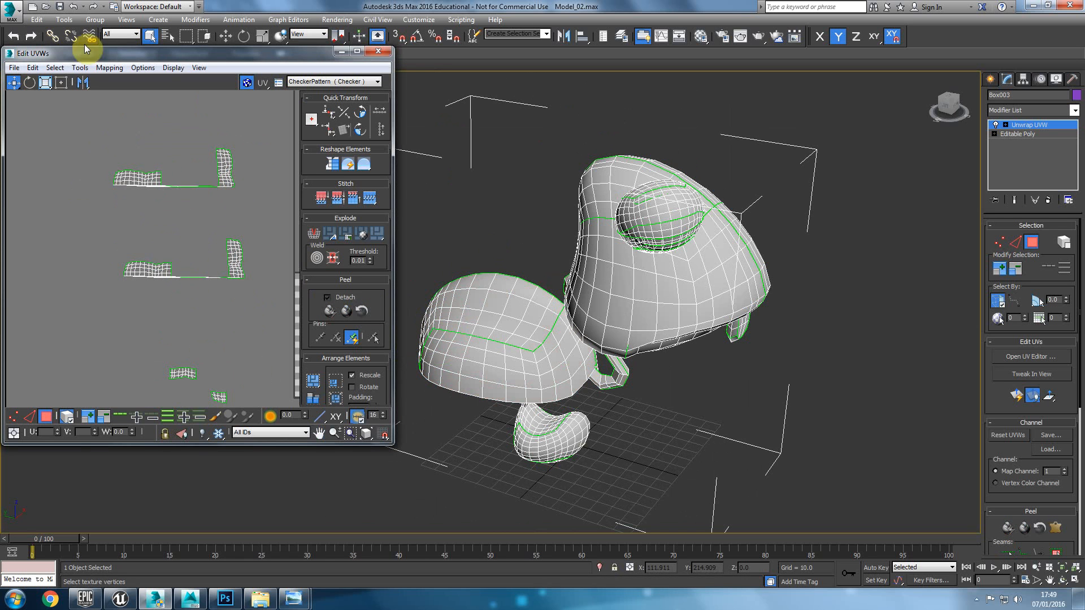
Select the inverted polygons and examine where they lie in the body UV shells
{"action": "left_click_drag", "start_coordinate": [252, 162], "coordinate": [184, 229]}
{"action": "left_click", "coordinate": [185, 229]}
{"action": "left_click", "coordinate": [55, 67]}
{"action": "left_click", "coordinate": [77, 162]}
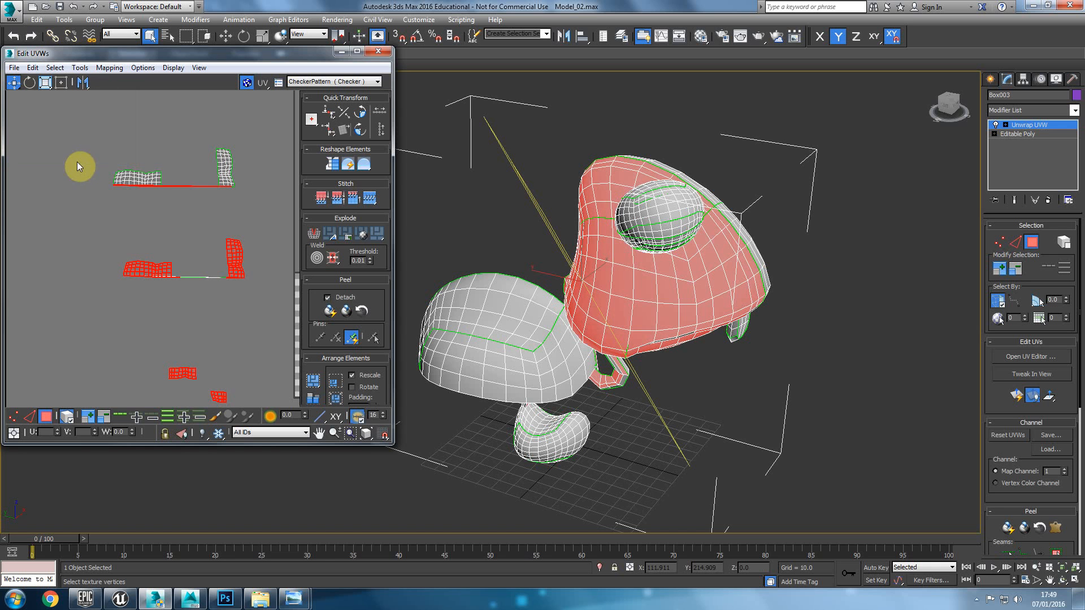
{"action": "scroll", "coordinate": [177, 263], "scroll_direction": "up", "scroll_amount": 3}
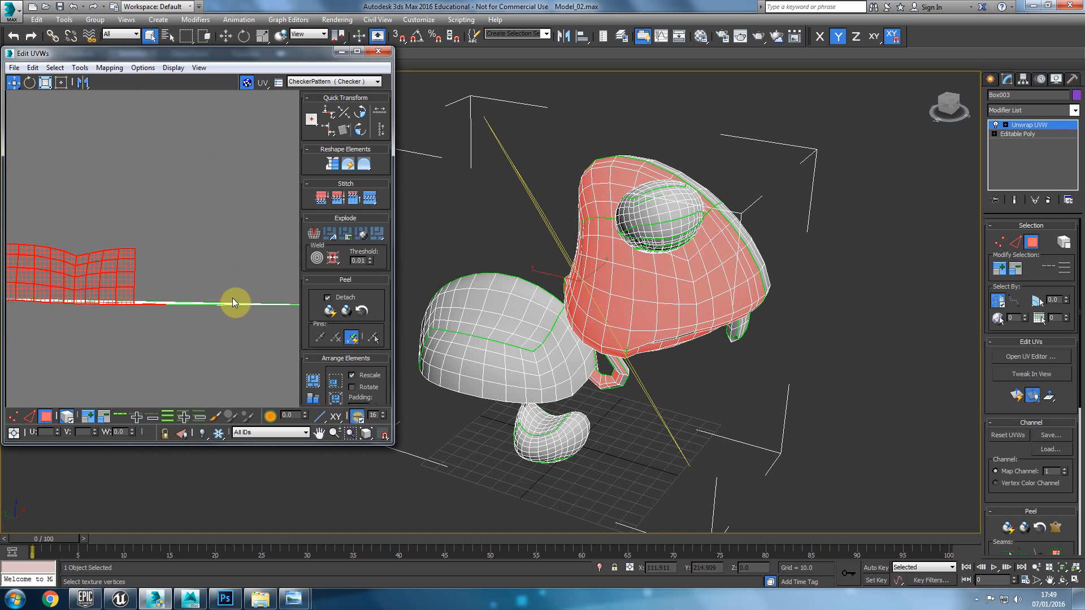
{"action": "scroll", "coordinate": [232, 297], "scroll_direction": "down", "scroll_amount": 4}
Compare the overlapped polygons with the inverted ones by selecting each set in turn
{"action": "left_click", "coordinate": [54, 67]}
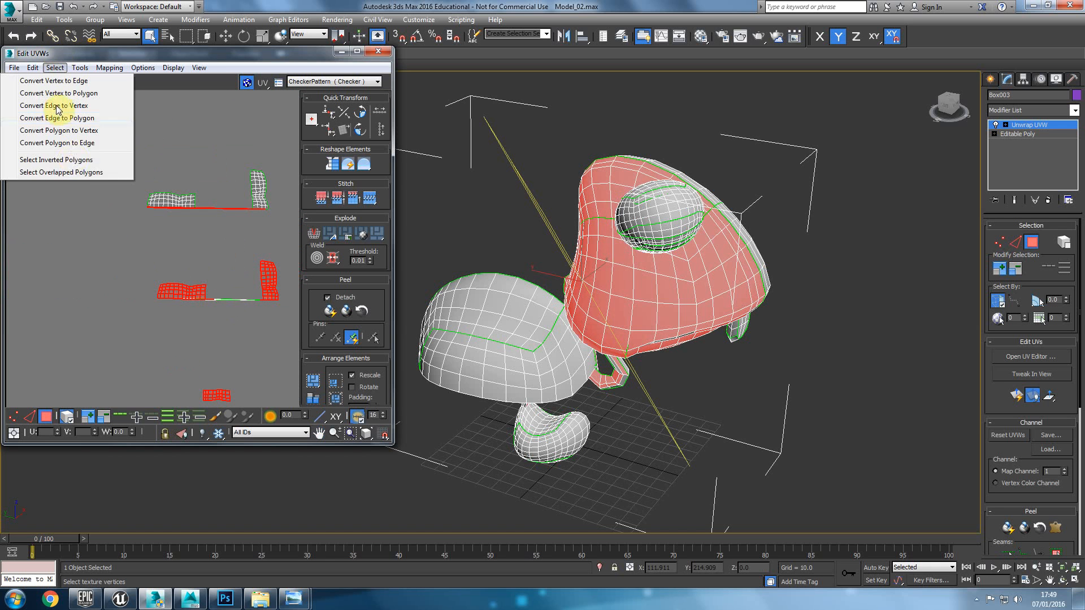
{"action": "left_click", "coordinate": [79, 160]}
{"action": "left_click", "coordinate": [55, 67]}
{"action": "left_click", "coordinate": [70, 172]}
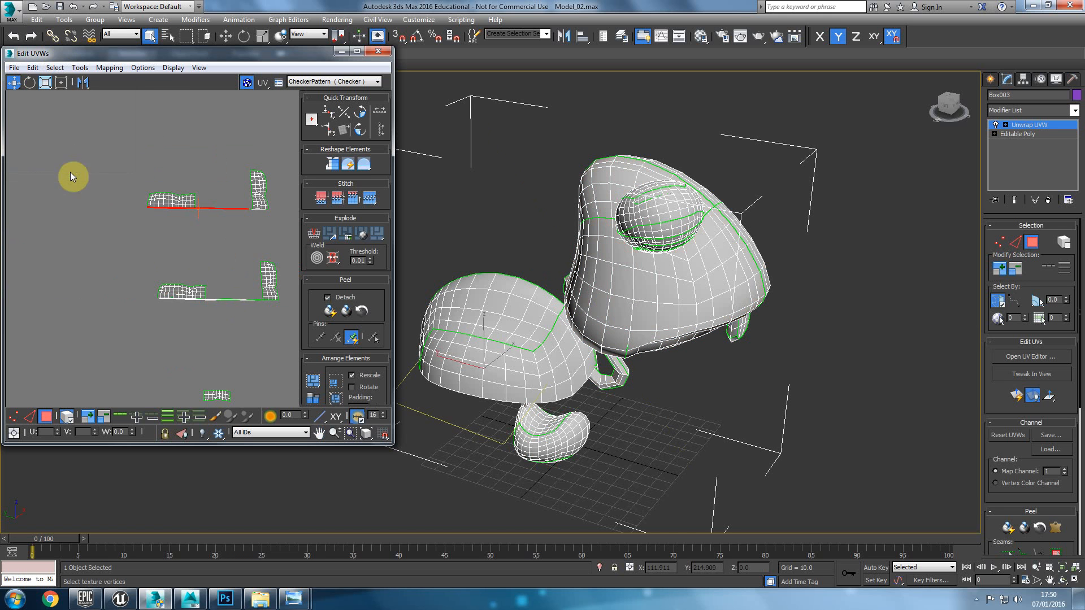
{"action": "left_click", "coordinate": [58, 70]}
{"action": "left_click", "coordinate": [64, 160]}
{"action": "middle_click_drag", "start_coordinate": [202, 290], "coordinate": [133, 271]}
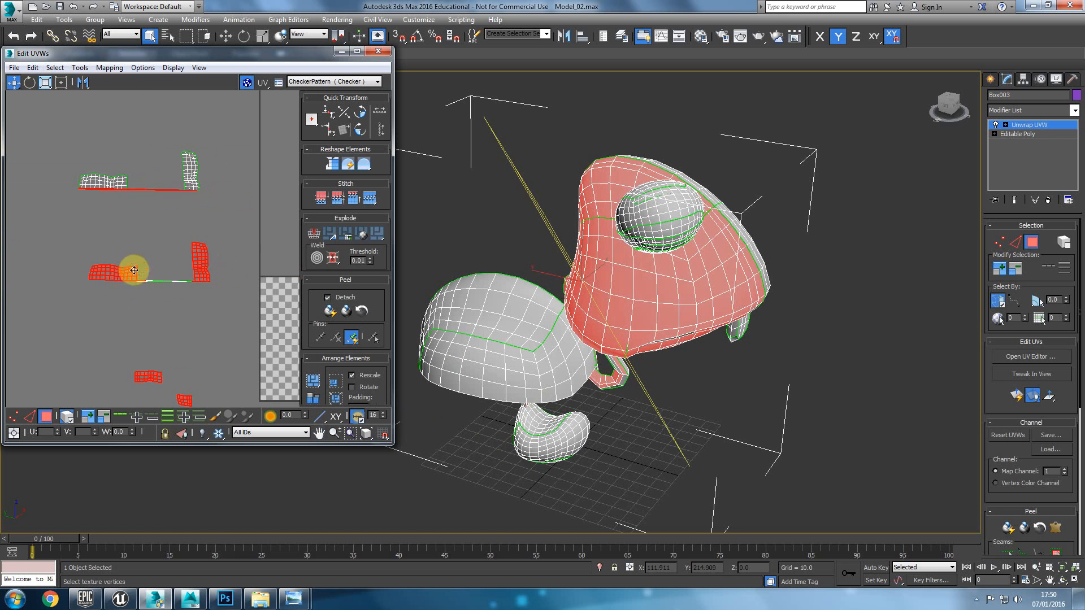
Examine the two body UV shells up close, including the thin strip of faces joining their ends
{"action": "left_click", "coordinate": [186, 264]}
{"action": "scroll", "coordinate": [189, 264], "scroll_direction": "up", "scroll_amount": 1}
{"action": "left_click_drag", "start_coordinate": [231, 215], "coordinate": [92, 315]}
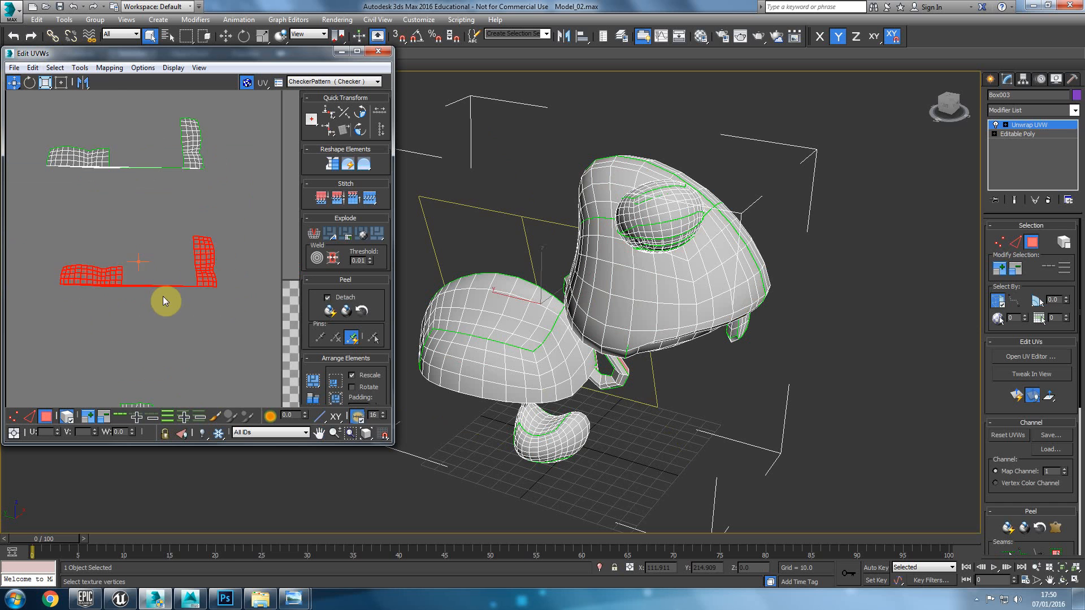
{"action": "scroll", "coordinate": [163, 295], "scroll_direction": "up", "scroll_amount": 1}
{"action": "middle_click_drag", "start_coordinate": [140, 191], "coordinate": [177, 259]}
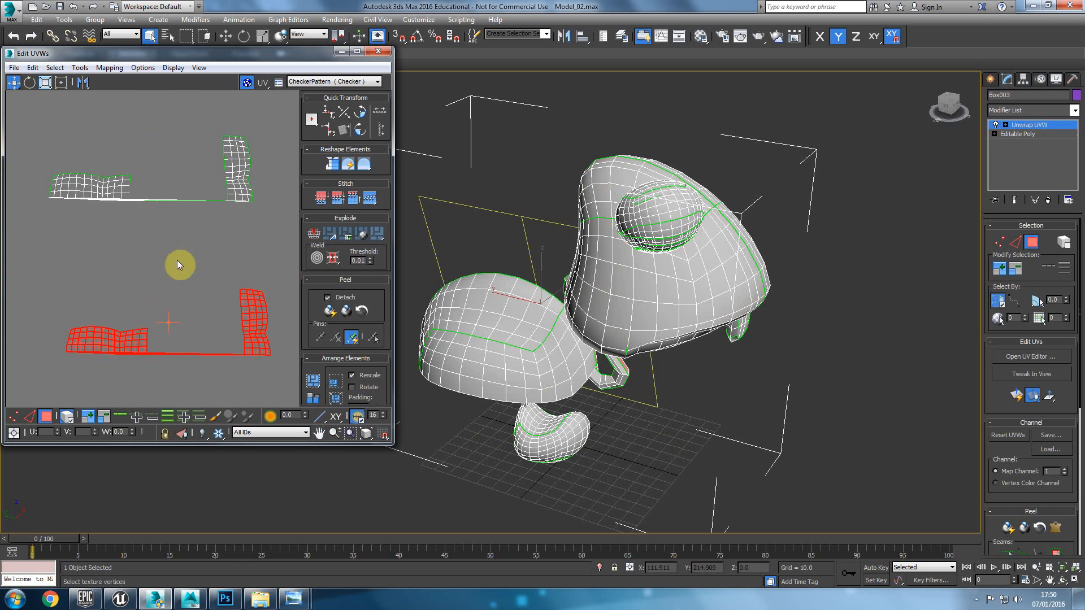
{"action": "left_click_drag", "start_coordinate": [199, 338], "coordinate": [194, 368]}
{"action": "scroll", "coordinate": [172, 303], "scroll_direction": "down", "scroll_amount": 3}
{"action": "left_click_drag", "start_coordinate": [266, 190], "coordinate": [82, 367]}
{"action": "left_click", "coordinate": [147, 284]}
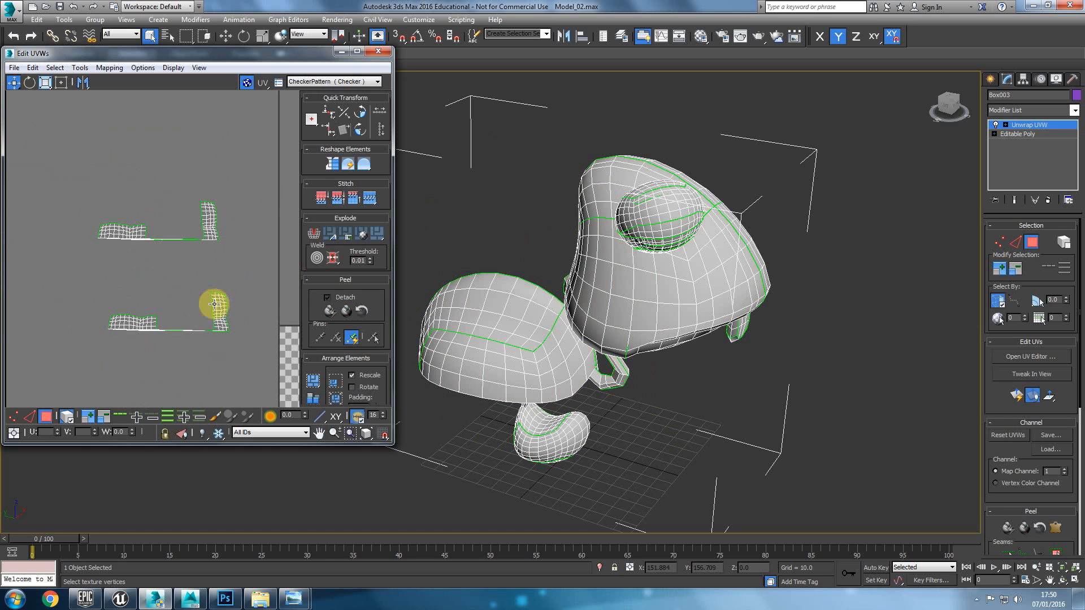
In the left view, select all the faces of the thin neck that connects the body to the head
{"action": "middle_click_drag", "start_coordinate": [551, 349], "coordinate": [542, 376], "text": "alt"}
{"action": "key", "text": "l"}
{"action": "key", "text": "z"}
{"action": "middle_click_drag", "start_coordinate": [531, 338], "coordinate": [628, 294]}
{"action": "scroll", "coordinate": [625, 361], "scroll_direction": "up", "scroll_amount": 4}
{"action": "left_click_drag", "start_coordinate": [610, 302], "coordinate": [586, 297]}
{"action": "left_click_drag", "start_coordinate": [719, 381], "coordinate": [621, 247], "text": "ctrl"}
{"action": "middle_click_drag", "start_coordinate": [611, 234], "coordinate": [642, 292]}
{"action": "left_click_drag", "start_coordinate": [657, 281], "coordinate": [618, 298], "text": "ctrl"}
{"action": "left_click_drag", "start_coordinate": [622, 235], "coordinate": [557, 258], "text": "ctrl"}
{"action": "scroll", "coordinate": [628, 282], "scroll_direction": "up", "scroll_amount": 2}
{"action": "middle_click_drag", "start_coordinate": [579, 200], "coordinate": [630, 218]}
{"action": "left_click_drag", "start_coordinate": [634, 179], "coordinate": [545, 215], "text": "ctrl"}
{"action": "left_click_drag", "start_coordinate": [580, 141], "coordinate": [501, 177], "text": "ctrl"}
{"action": "middle_click_drag", "start_coordinate": [519, 103], "coordinate": [533, 171]}
{"action": "left_click", "coordinate": [558, 184], "text": "ctrl"}
{"action": "left_click", "coordinate": [542, 194], "text": "ctrl"}
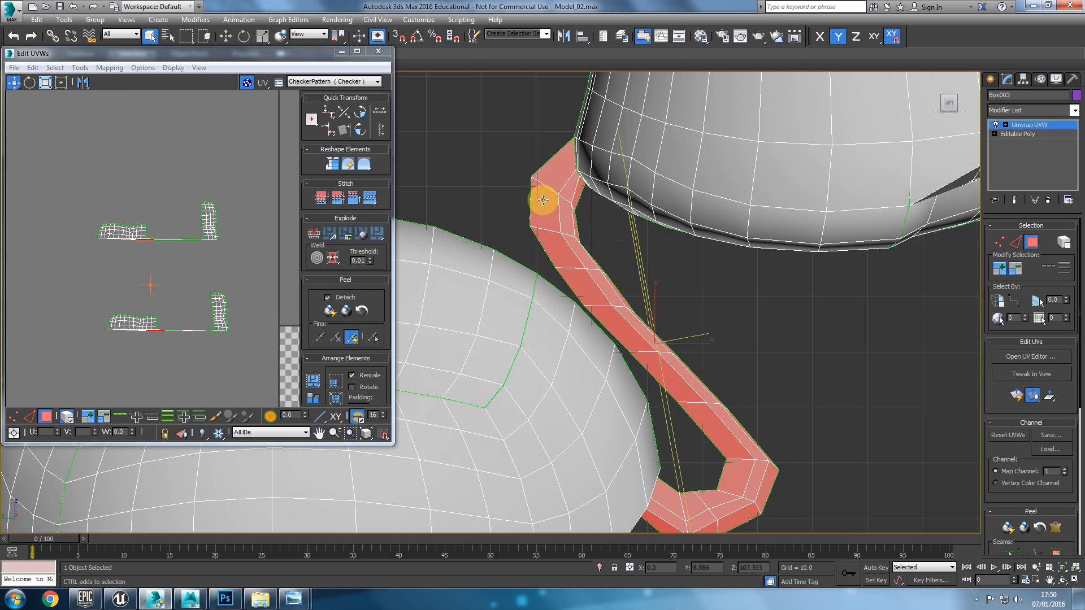
Planar-map the selected neck faces along the X axis and move their UV shell down, out of the checker tile
{"action": "scroll", "coordinate": [999, 412], "scroll_direction": "down", "scroll_amount": 5}
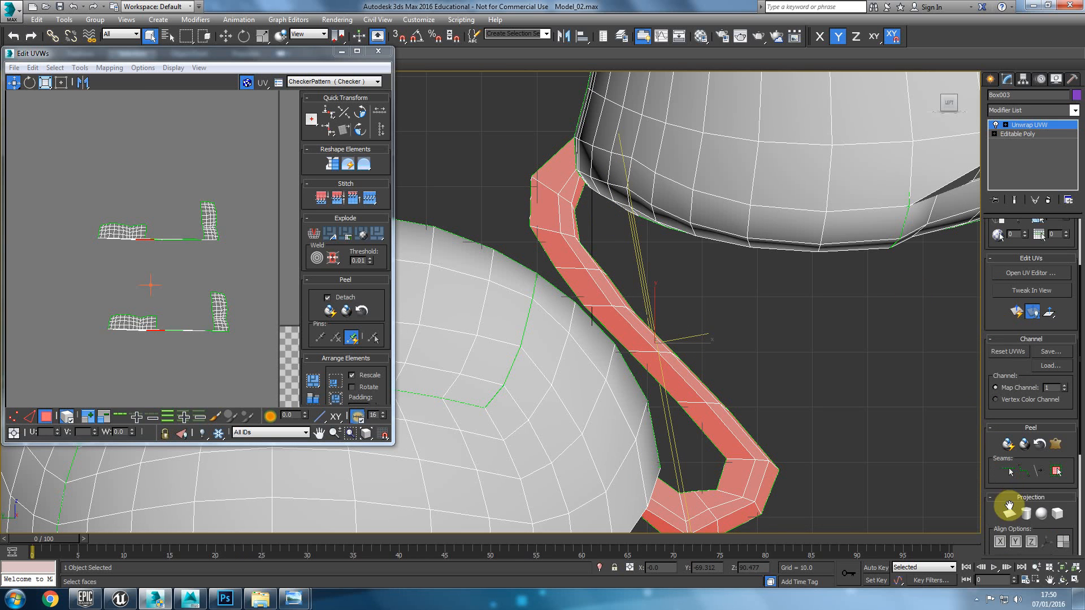
{"action": "left_click", "coordinate": [1010, 513]}
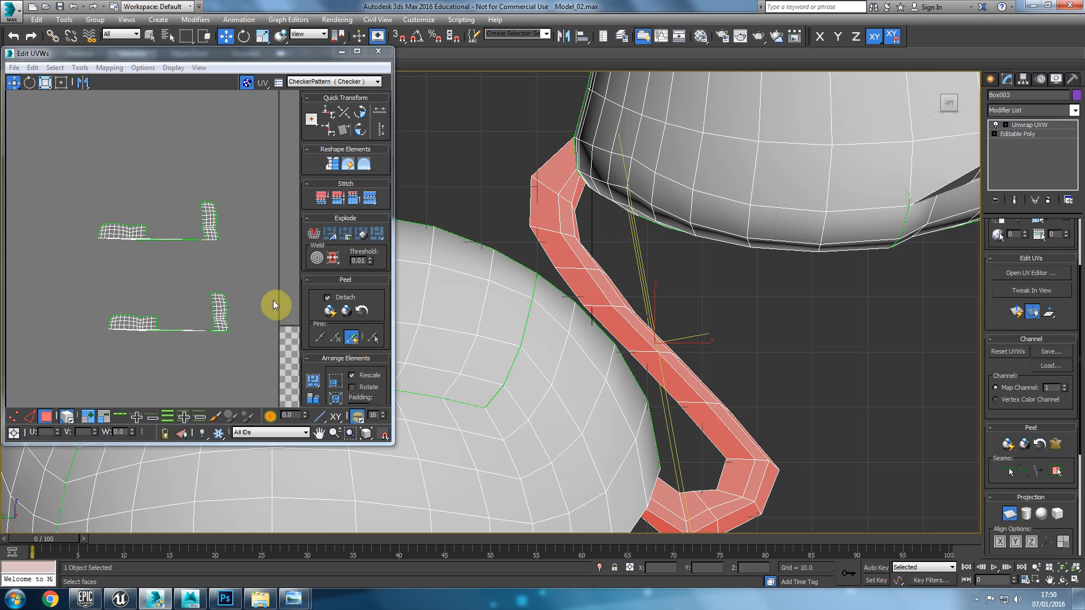
{"action": "left_click", "coordinate": [1001, 542]}
{"action": "left_click", "coordinate": [1010, 514]}
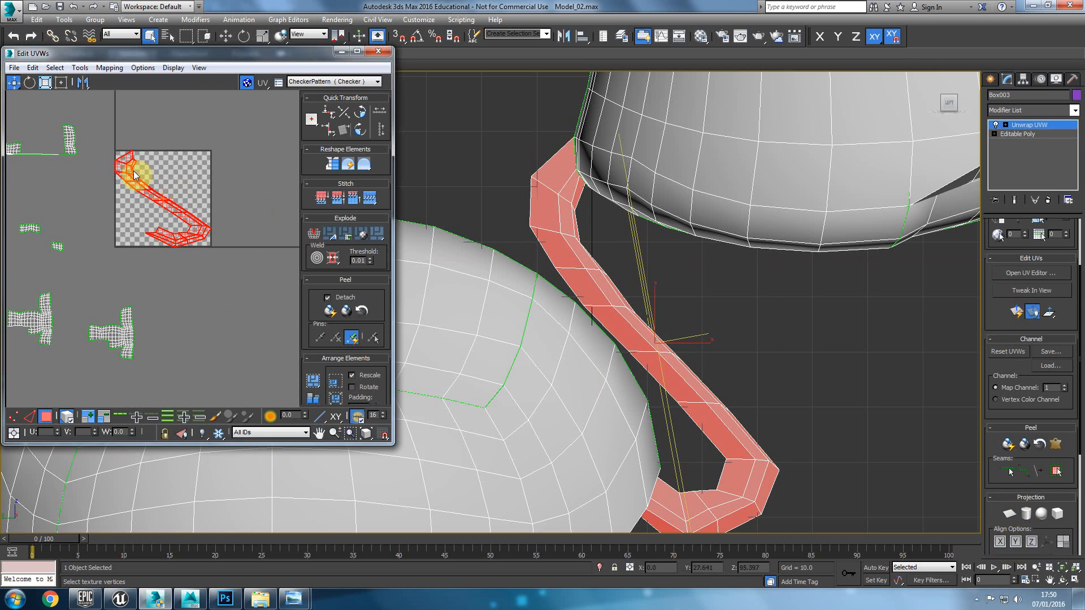
{"action": "scroll", "coordinate": [157, 193], "scroll_direction": "down", "scroll_amount": 1}
{"action": "left_click_drag", "start_coordinate": [190, 216], "coordinate": [293, 386]}
Select the inverted polygons again and check on the model which body faces they cover
{"action": "middle_click_drag", "start_coordinate": [201, 282], "coordinate": [261, 371]}
{"action": "left_click", "coordinate": [100, 131]}
{"action": "scroll", "coordinate": [62, 102], "scroll_direction": "up", "scroll_amount": 1}
{"action": "left_click", "coordinate": [55, 68]}
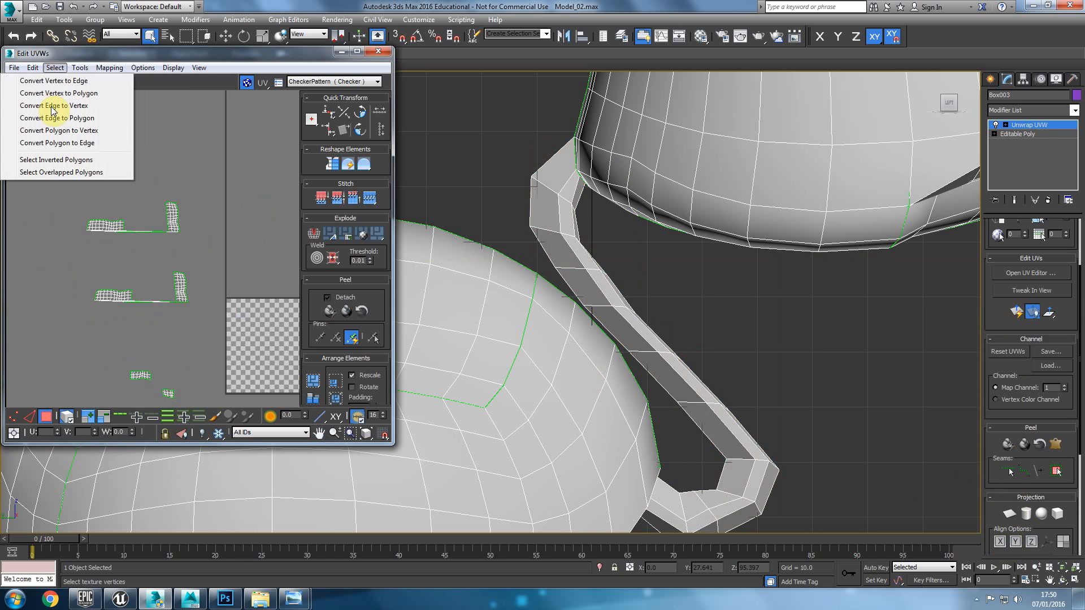
{"action": "left_click", "coordinate": [59, 159]}
{"action": "scroll", "coordinate": [163, 306], "scroll_direction": "up", "scroll_amount": 2}
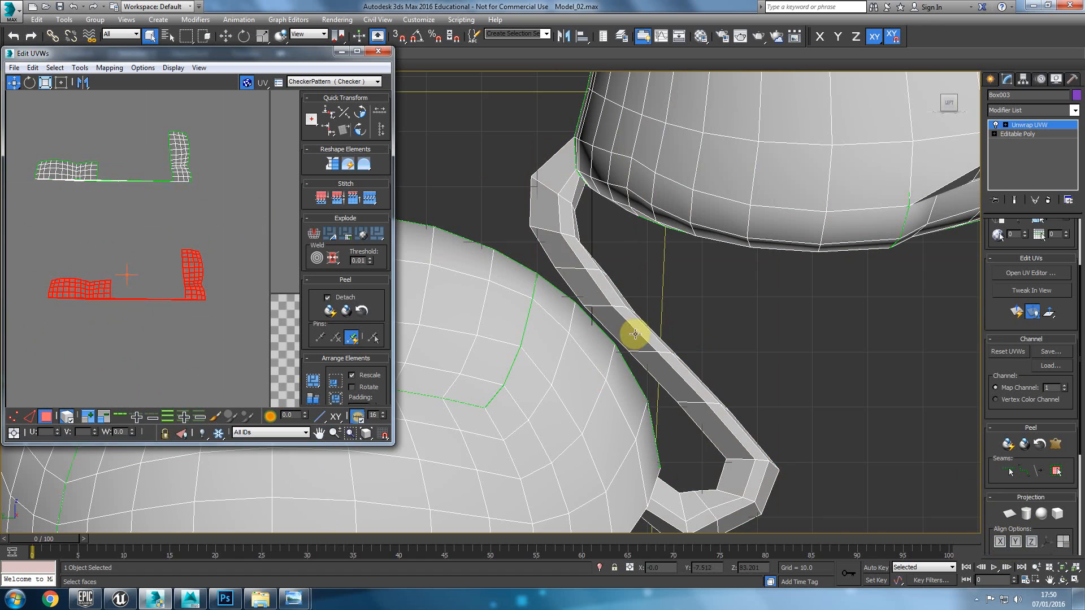
{"action": "scroll", "coordinate": [627, 334], "scroll_direction": "down", "scroll_amount": 5}
{"action": "middle_click_drag", "start_coordinate": [627, 334], "coordinate": [484, 320], "text": "alt"}
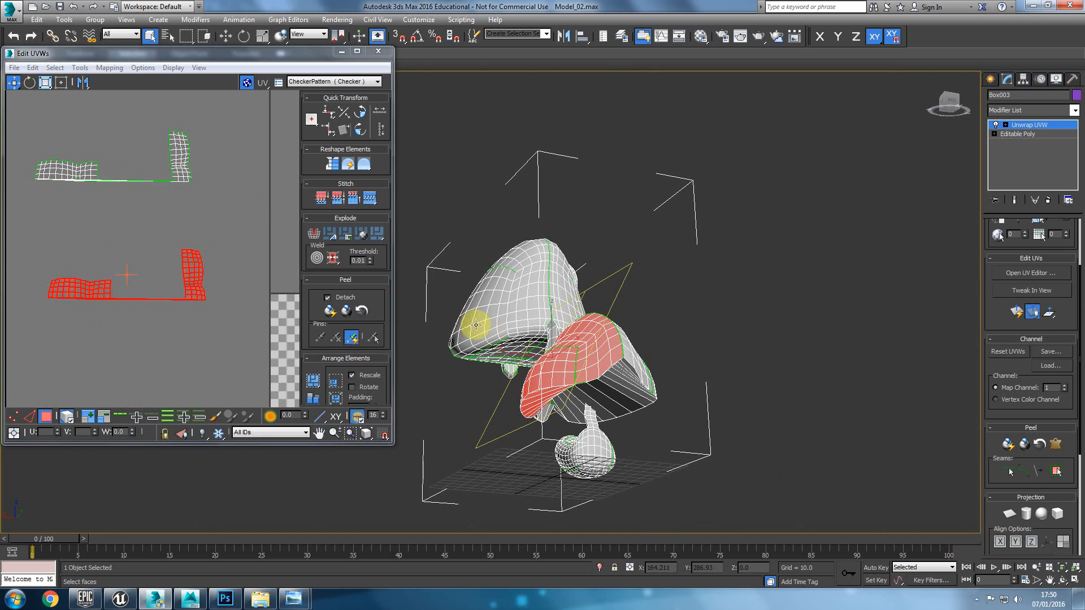
Select one face on the flat underside of the body and enable planar-angle selection with a threshold of 5
{"action": "middle_click_drag", "start_coordinate": [608, 439], "coordinate": [543, 140], "text": "alt"}
{"action": "scroll", "coordinate": [543, 140], "scroll_direction": "up", "scroll_amount": 4}
{"action": "middle_click_drag", "start_coordinate": [532, 388], "coordinate": [584, 312], "text": "alt"}
{"action": "scroll", "coordinate": [624, 321], "scroll_direction": "down", "scroll_amount": 3}
{"action": "left_click", "coordinate": [461, 289]}
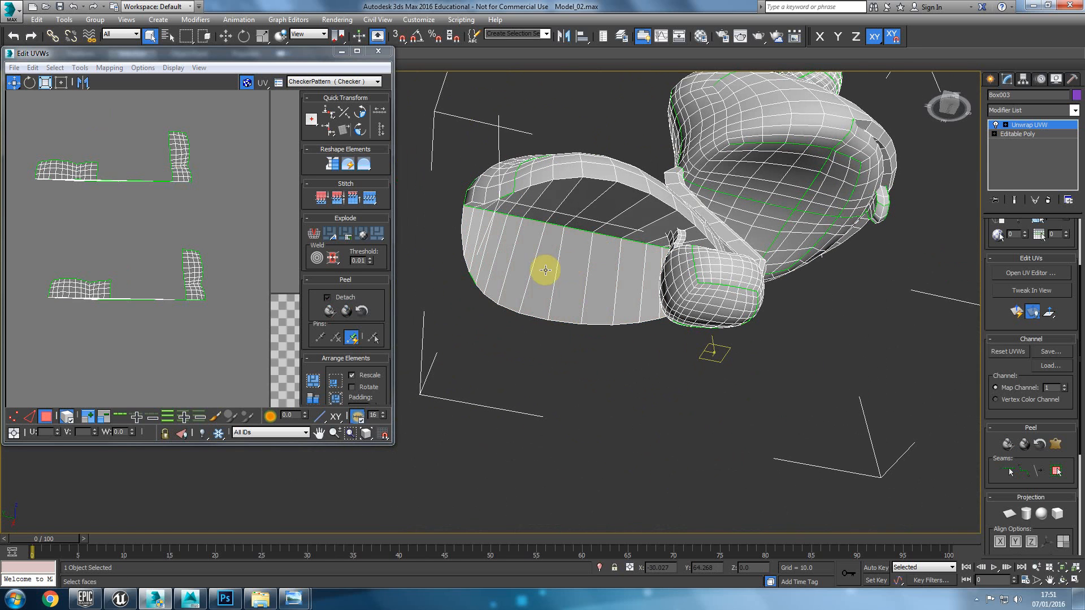
{"action": "left_click", "coordinate": [577, 264]}
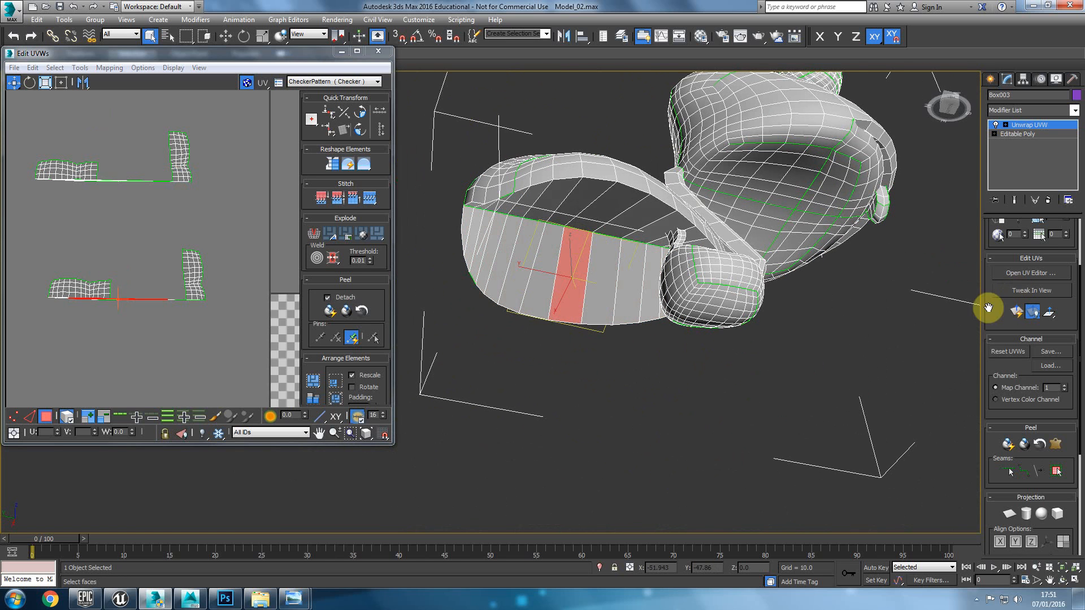
{"action": "left_click_drag", "start_coordinate": [989, 307], "coordinate": [989, 425]}
{"action": "left_click", "coordinate": [1036, 302]}
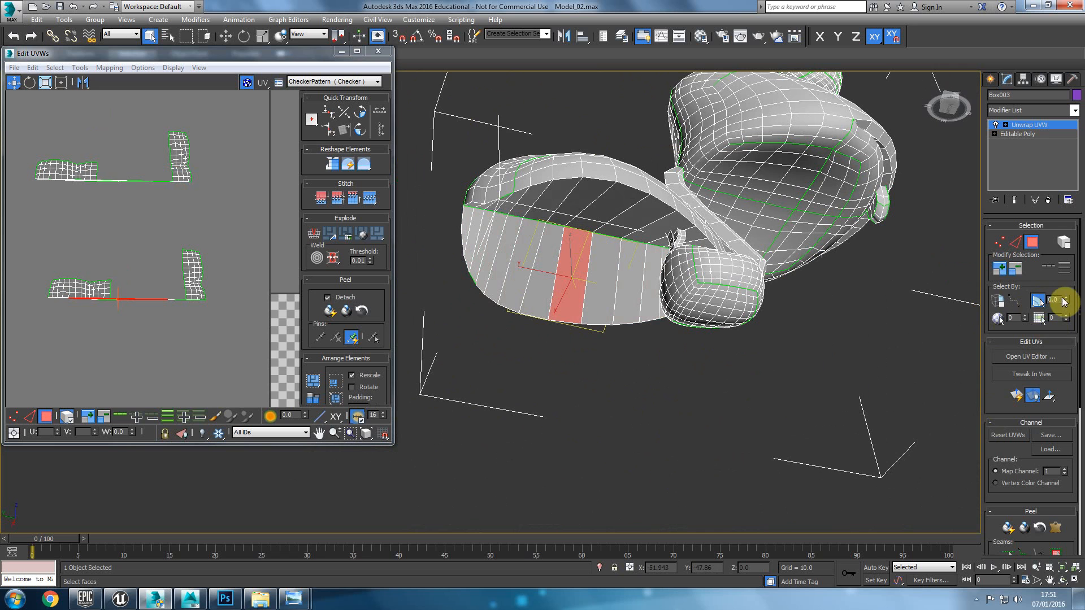
{"action": "left_click_drag", "start_coordinate": [1069, 293], "coordinate": [1065, 271]}
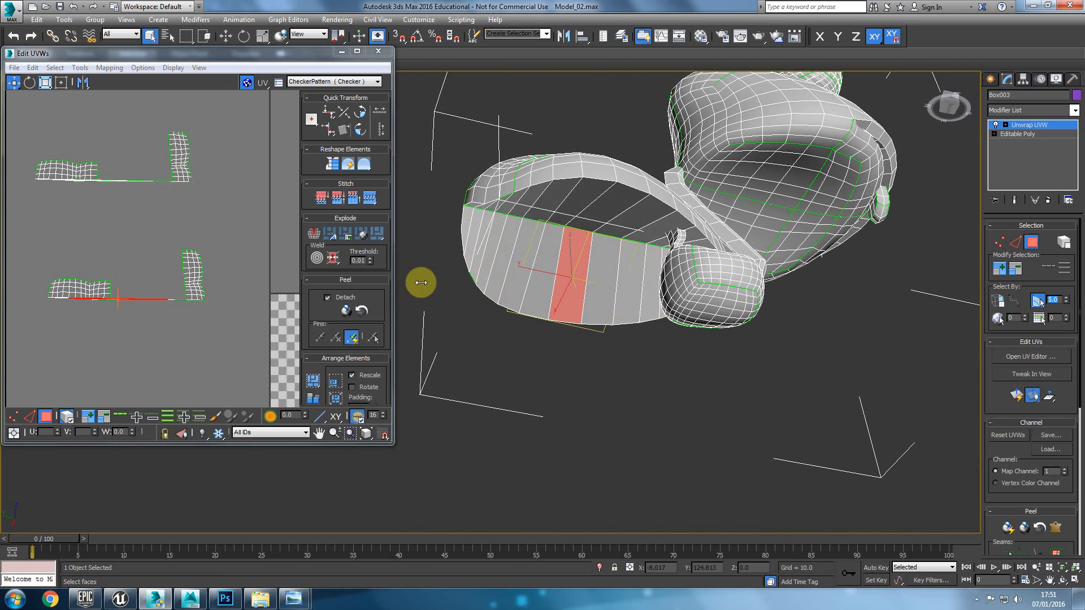
Try to select all the faces on one half of the body's underside using the threshold of 5
{"action": "left_click", "coordinate": [535, 258]}
{"action": "left_click", "coordinate": [492, 252], "text": "ctrl"}
{"action": "left_click", "coordinate": [475, 238], "text": "ctrl"}
{"action": "left_click", "coordinate": [469, 220], "text": "ctrl"}
{"action": "middle_click_drag", "start_coordinate": [635, 286], "coordinate": [680, 215], "text": "alt"}
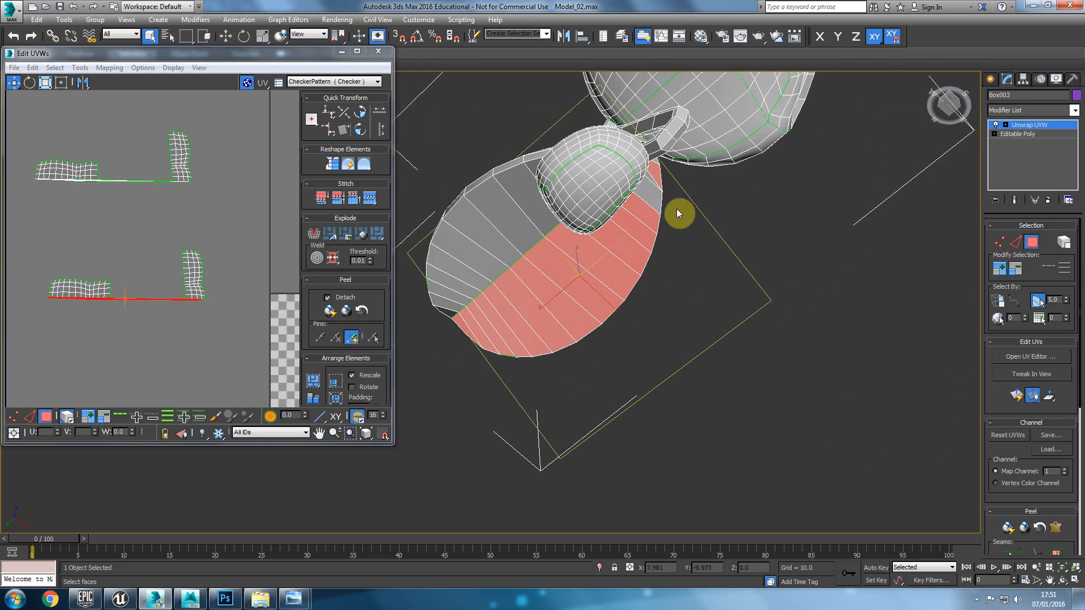
Set the planar-angle threshold to 20 and select all the faces on one half of the body's underside
{"action": "left_click", "coordinate": [1057, 300]}
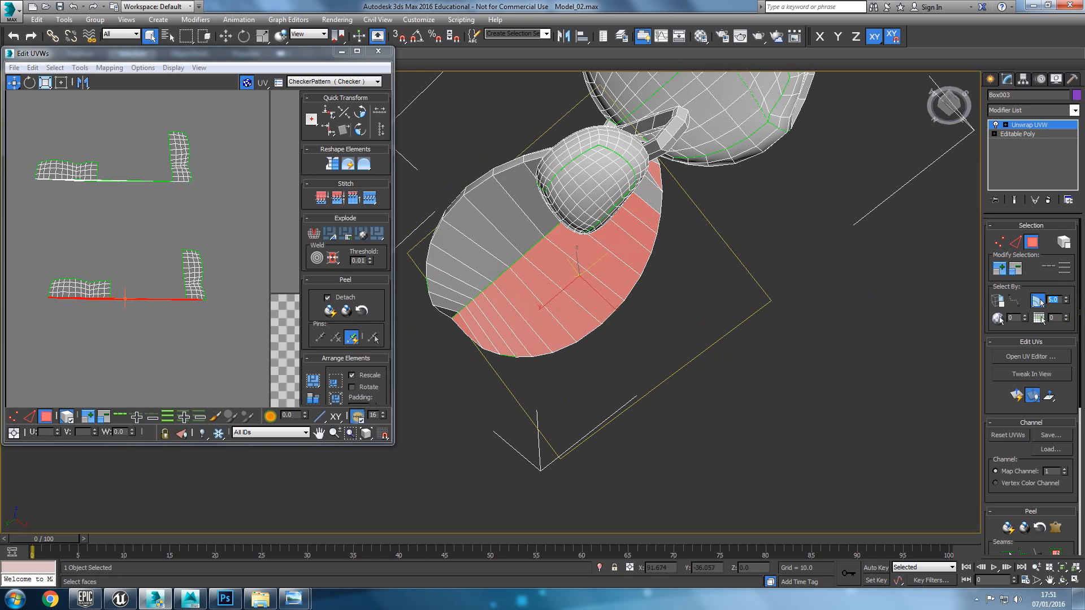
{"action": "left_click", "coordinate": [733, 352]}
{"action": "left_click", "coordinate": [550, 253]}
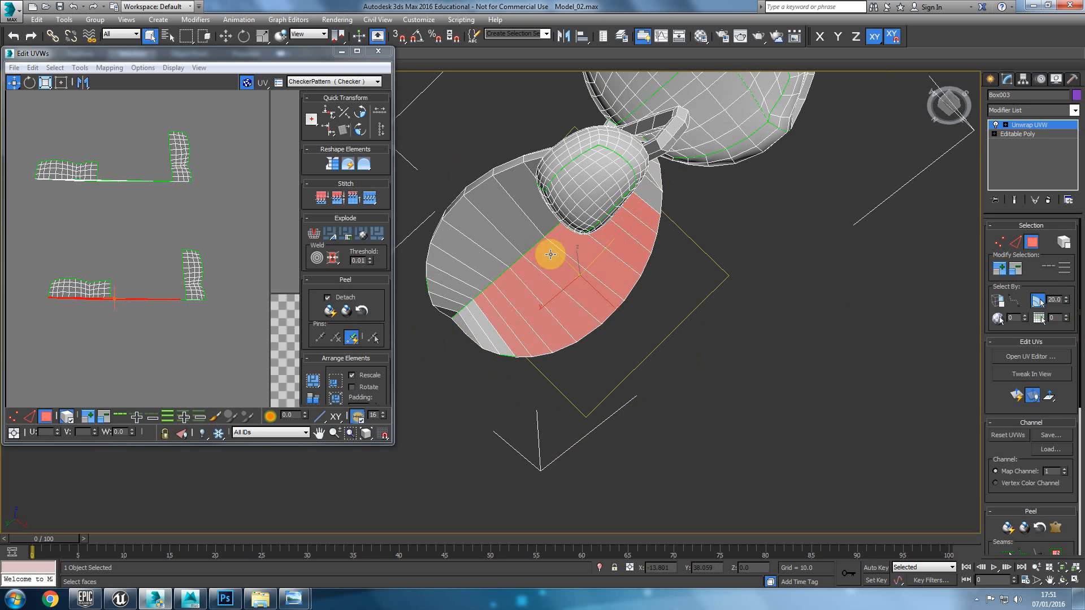
{"action": "left_click", "coordinate": [495, 344], "text": "ctrl"}
{"action": "left_click", "coordinate": [459, 323], "text": "ctrl"}
{"action": "left_click", "coordinate": [664, 175], "text": "ctrl"}
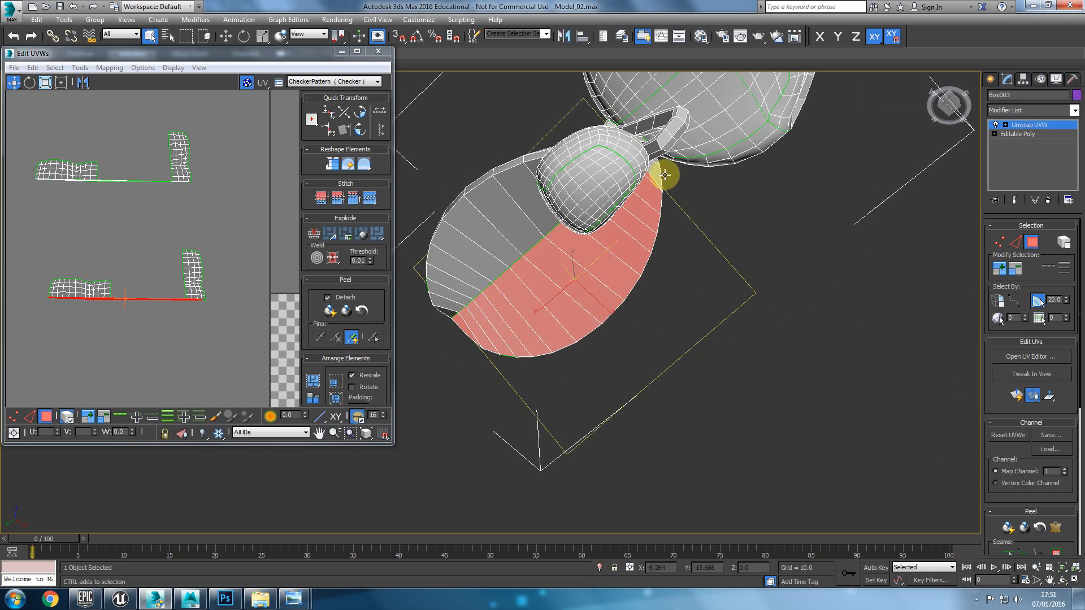
Add all the faces on the other half of the body's underside to the selection
{"action": "middle_click_drag", "start_coordinate": [654, 174], "coordinate": [475, 266], "text": "alt"}
{"action": "left_click", "coordinate": [452, 301], "text": "ctrl"}
{"action": "middle_click_drag", "start_coordinate": [452, 301], "coordinate": [414, 294], "text": "alt"}
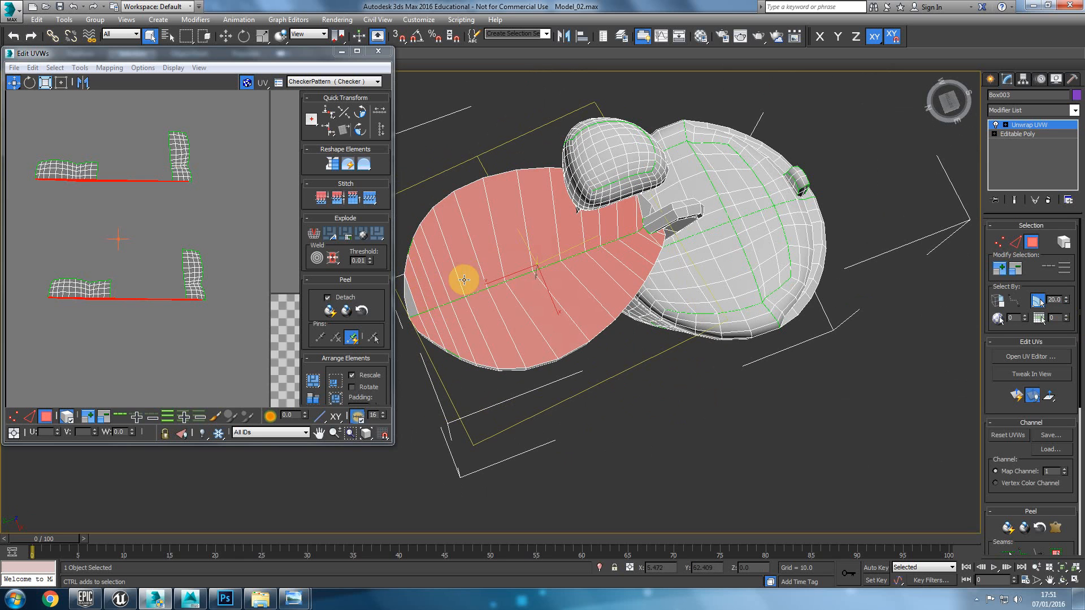
{"action": "left_click", "coordinate": [411, 306], "text": "ctrl"}
{"action": "left_click", "coordinate": [647, 210], "text": "ctrl"}
Planar-map the selected underside faces along the Z axis and move their UV shell below and to the right of the checker tile
{"action": "middle_click_drag", "start_coordinate": [643, 262], "coordinate": [625, 363], "text": "alt"}
{"action": "scroll", "coordinate": [154, 264], "scroll_direction": "down", "scroll_amount": 3}
{"action": "scroll", "coordinate": [154, 263], "scroll_direction": "up", "scroll_amount": 2}
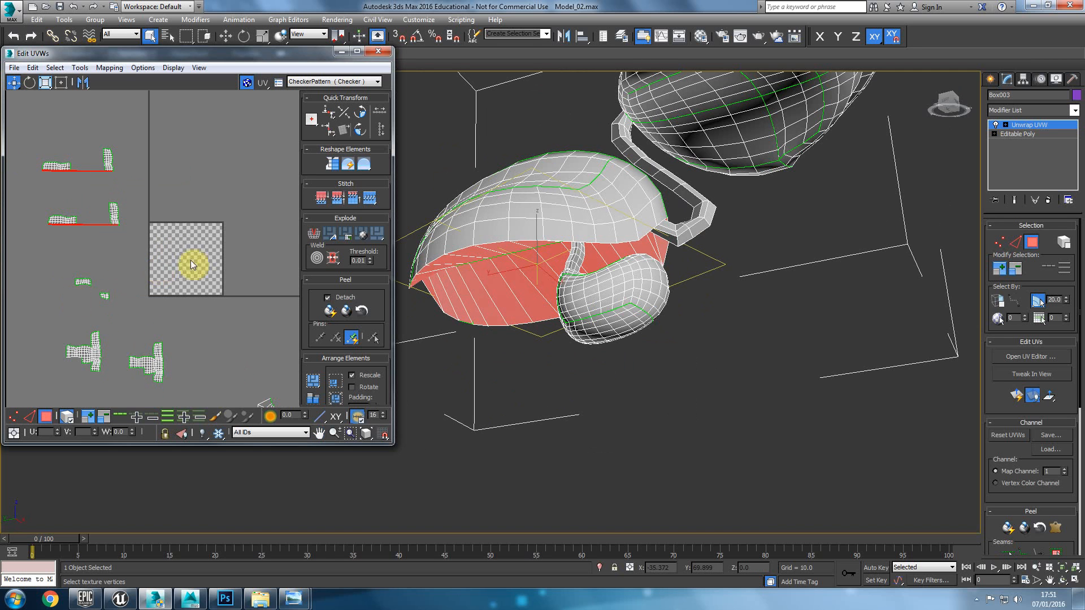
{"action": "scroll", "coordinate": [999, 447], "scroll_direction": "down", "scroll_amount": 3}
{"action": "left_click", "coordinate": [1010, 521]}
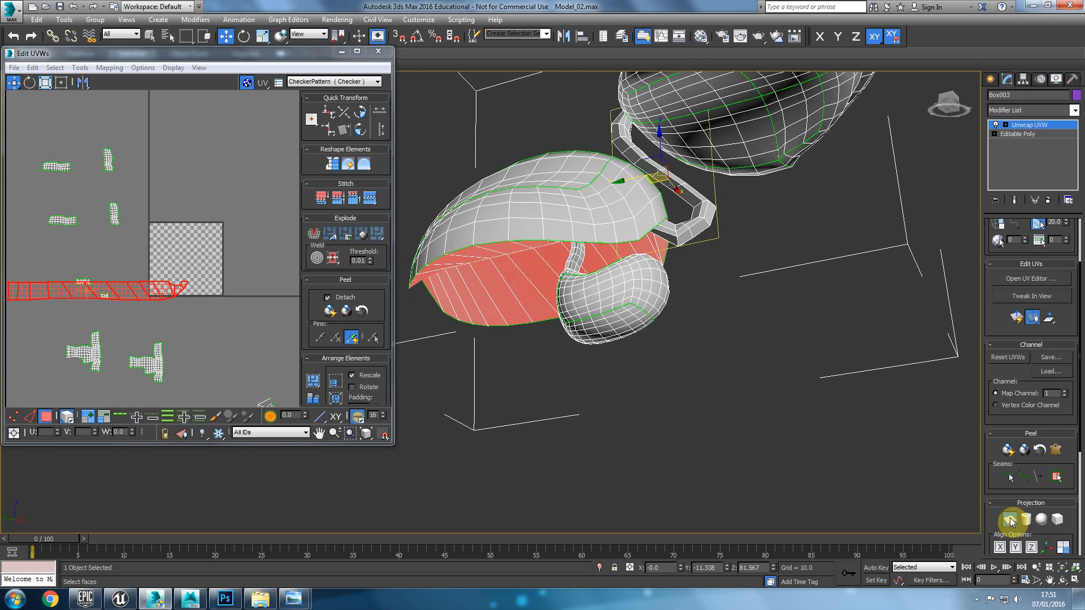
{"action": "left_click", "coordinate": [1031, 548]}
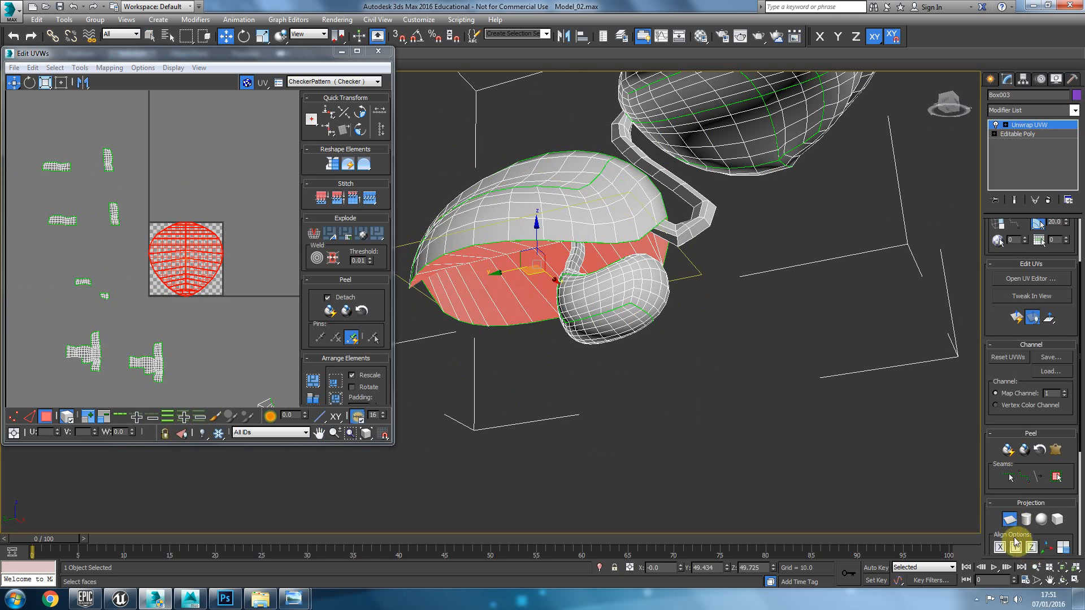
{"action": "left_click", "coordinate": [1009, 520]}
{"action": "scroll", "coordinate": [174, 261], "scroll_direction": "down", "scroll_amount": 2}
{"action": "left_click_drag", "start_coordinate": [174, 261], "coordinate": [315, 363]}
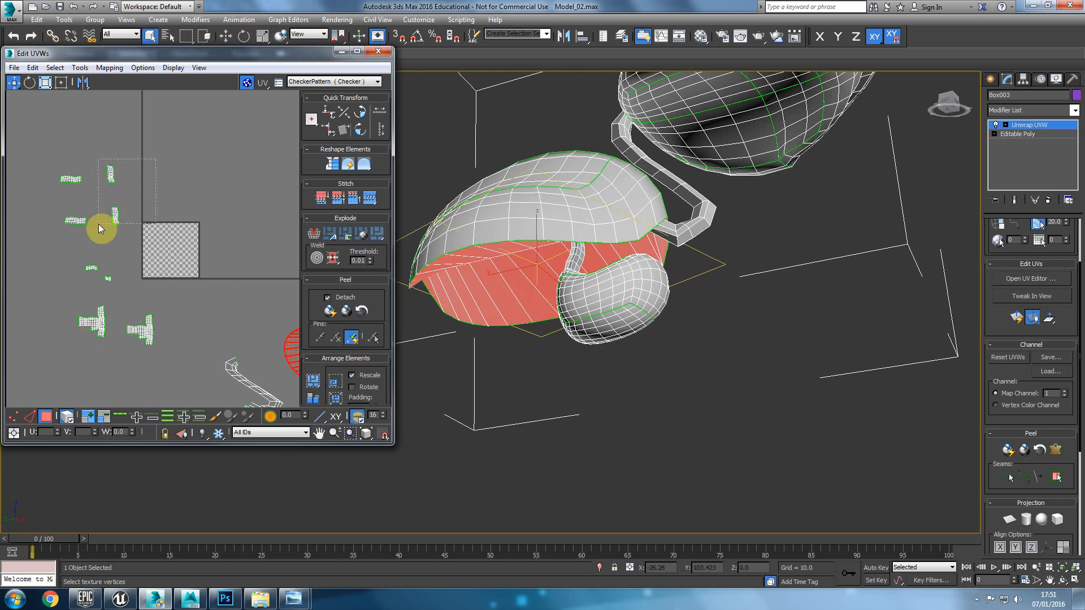
Select the inverted polygons and mirror the lower pair of body shells vertically
{"action": "left_click", "coordinate": [91, 203]}
{"action": "scroll", "coordinate": [153, 182], "scroll_direction": "up", "scroll_amount": 2}
{"action": "left_click", "coordinate": [55, 67]}
{"action": "left_click", "coordinate": [75, 158]}
{"action": "left_click_drag", "start_coordinate": [216, 233], "coordinate": [118, 267]}
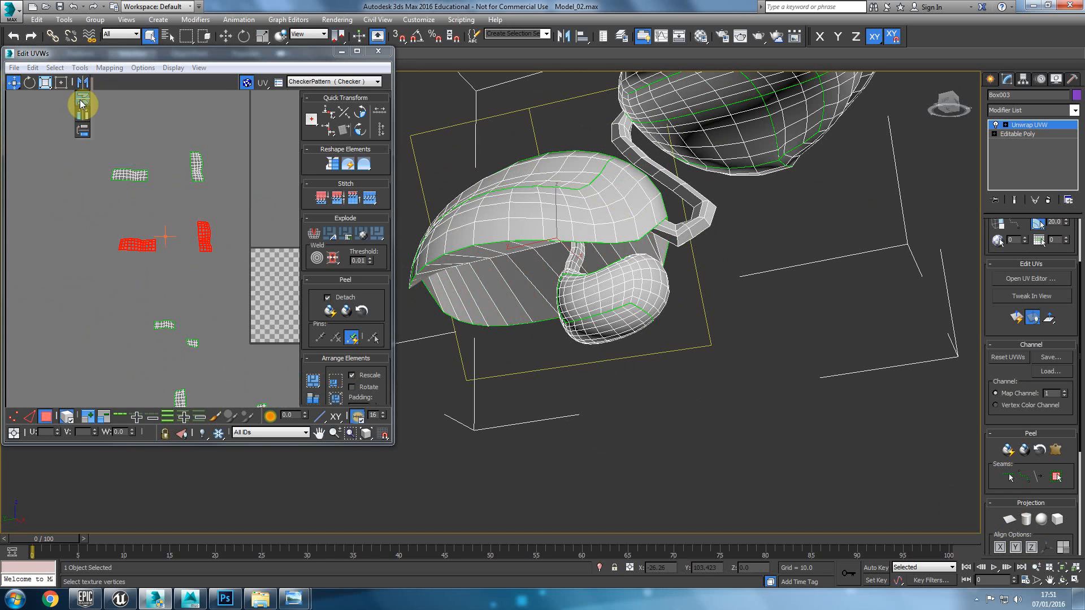
{"action": "left_click", "coordinate": [86, 230]}
Select the inverted polygons again to check which UV shells are still flipped
{"action": "left_click", "coordinate": [55, 68]}
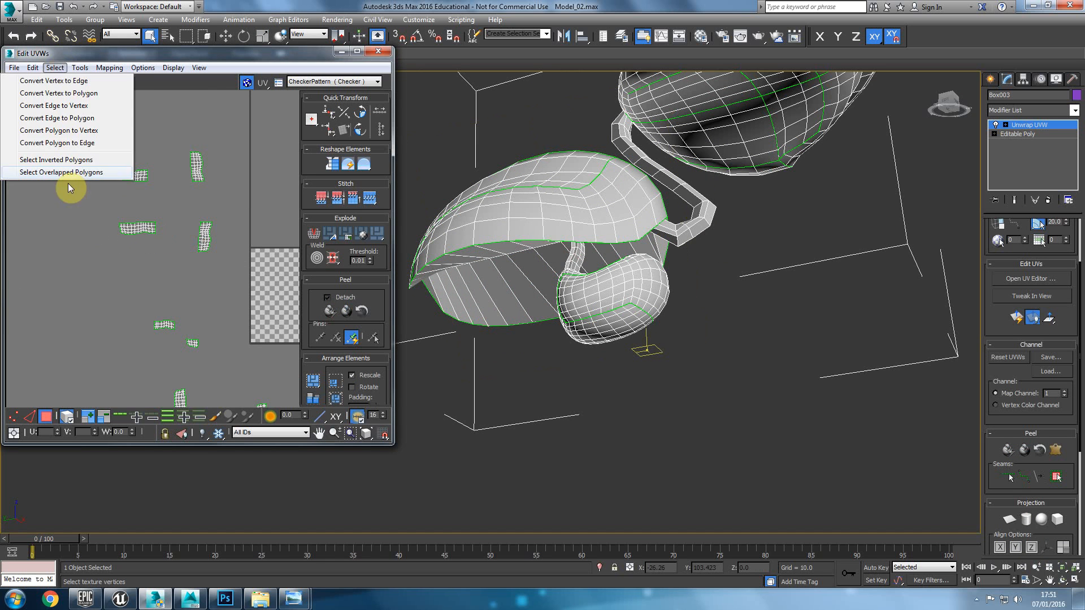
{"action": "left_click", "coordinate": [77, 160]}
{"action": "middle_click_drag", "start_coordinate": [164, 200], "coordinate": [183, 212]}
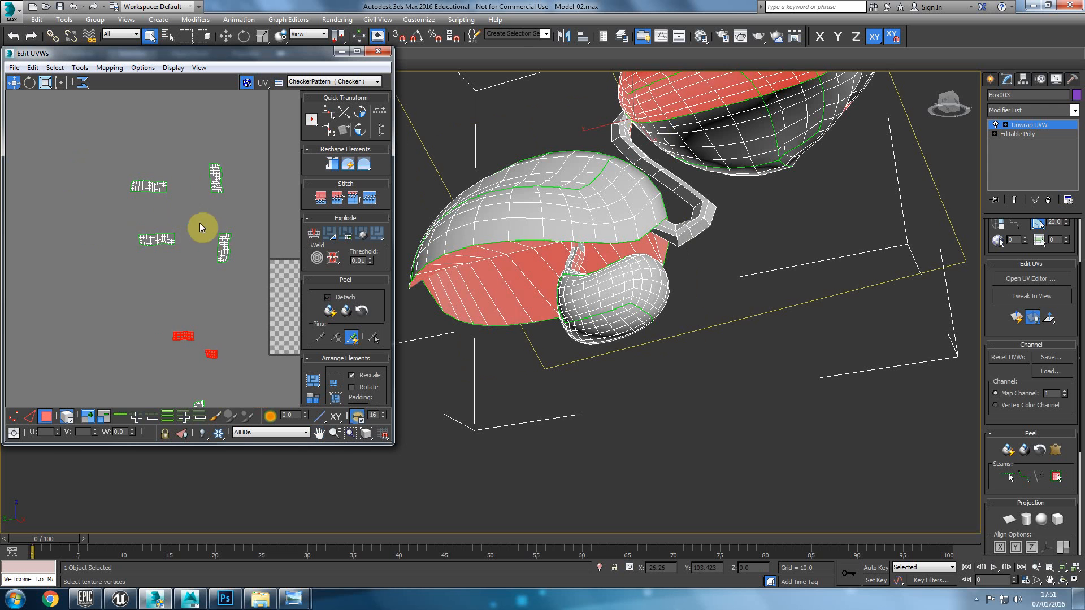
Select the separated body side shells one by one and check on the model which faces each covers
{"action": "left_click", "coordinate": [155, 239]}
{"action": "middle_click_drag", "start_coordinate": [663, 227], "coordinate": [543, 271], "text": "alt"}
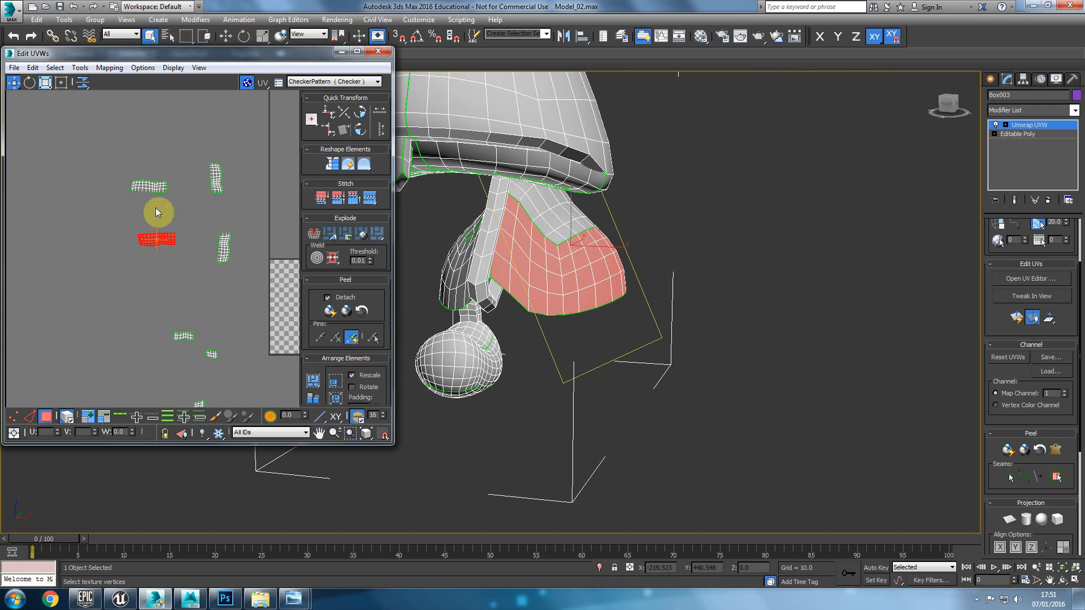
{"action": "left_click_drag", "start_coordinate": [117, 216], "coordinate": [117, 216]}
{"action": "mouse_move", "coordinate": [166, 220]}
{"action": "middle_mouse_down"}
{"action": "mouse_move", "coordinate": [243, 230]}
{"action": "mouse_move", "coordinate": [164, 220]}
{"action": "middle_mouse_up"}
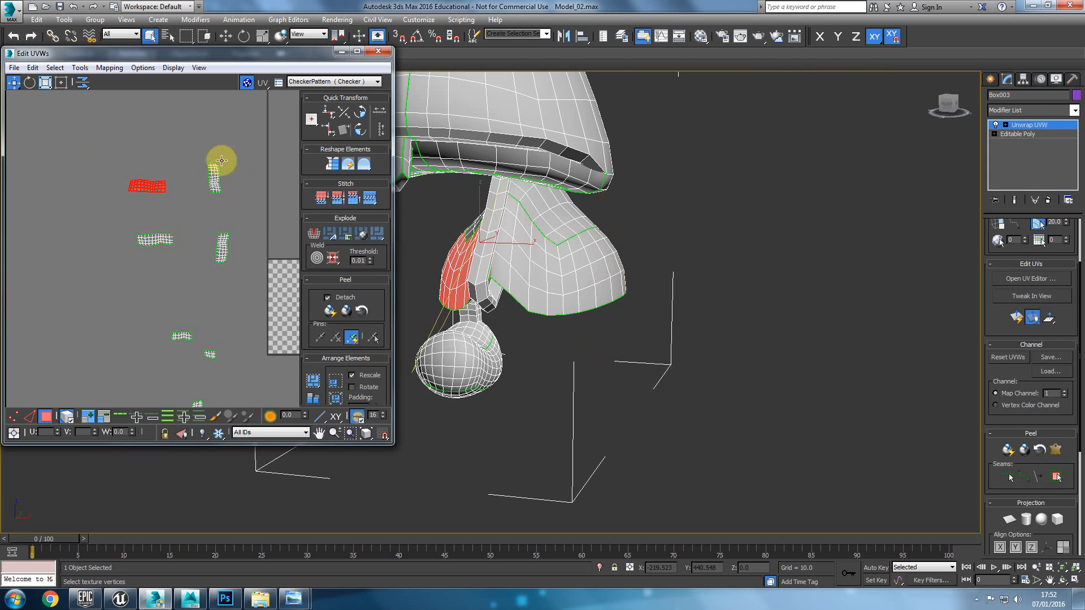
{"action": "left_click_drag", "start_coordinate": [211, 203], "coordinate": [212, 202]}
{"action": "middle_click_drag", "start_coordinate": [216, 231], "coordinate": [174, 216]}
{"action": "scroll", "coordinate": [146, 167], "scroll_direction": "up", "scroll_amount": 3}
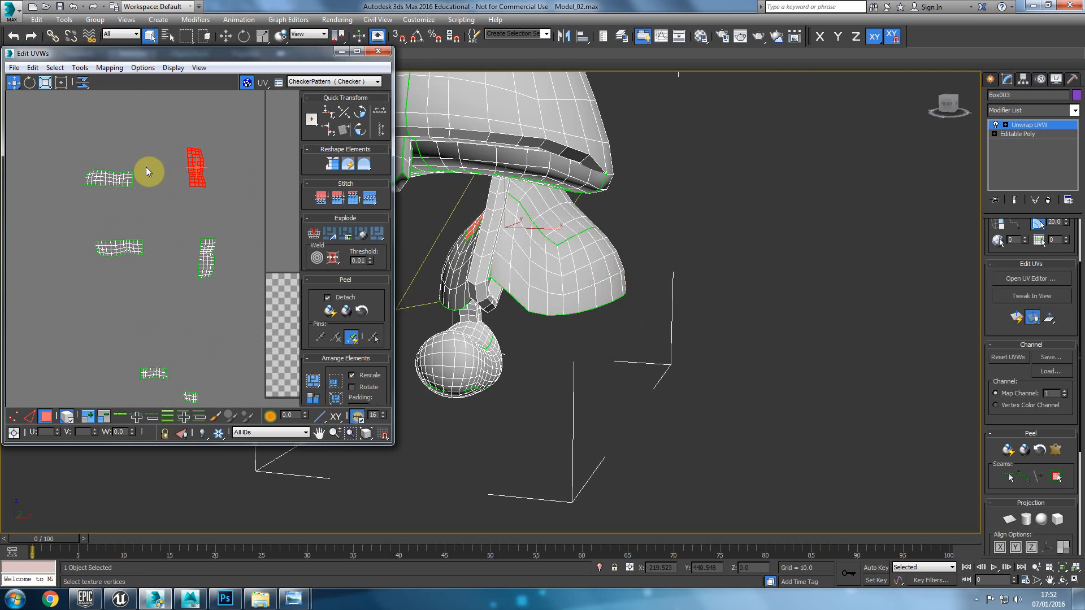
{"action": "scroll", "coordinate": [164, 243], "scroll_direction": "up", "scroll_amount": 3}
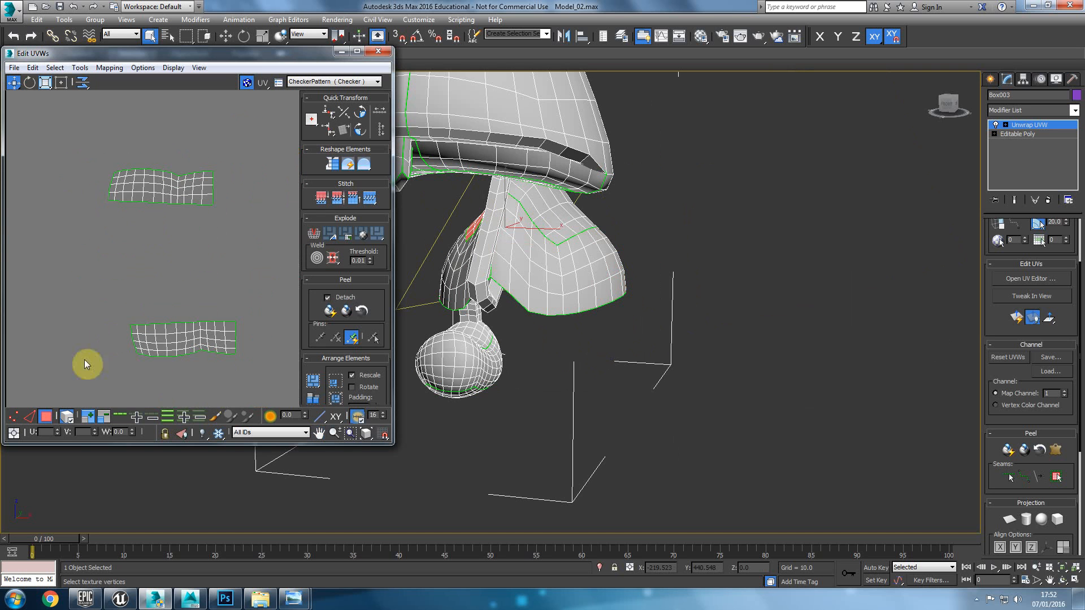
In edge mode, try to stitch the bottom border of the upper horizontal body shell, and undo the stitch
{"action": "left_click", "coordinate": [31, 416]}
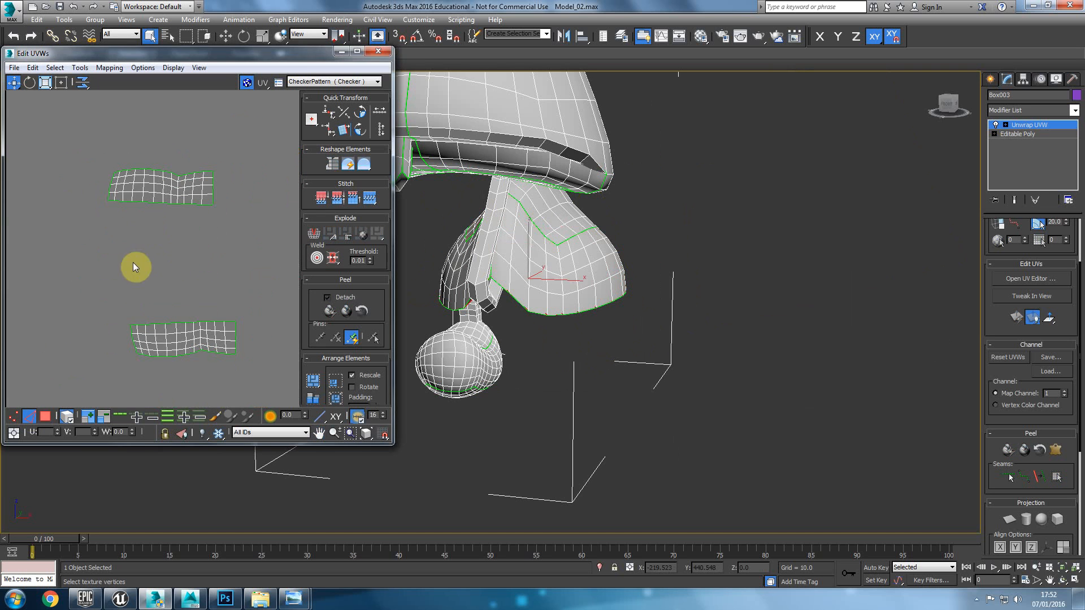
{"action": "double_click", "coordinate": [167, 205]}
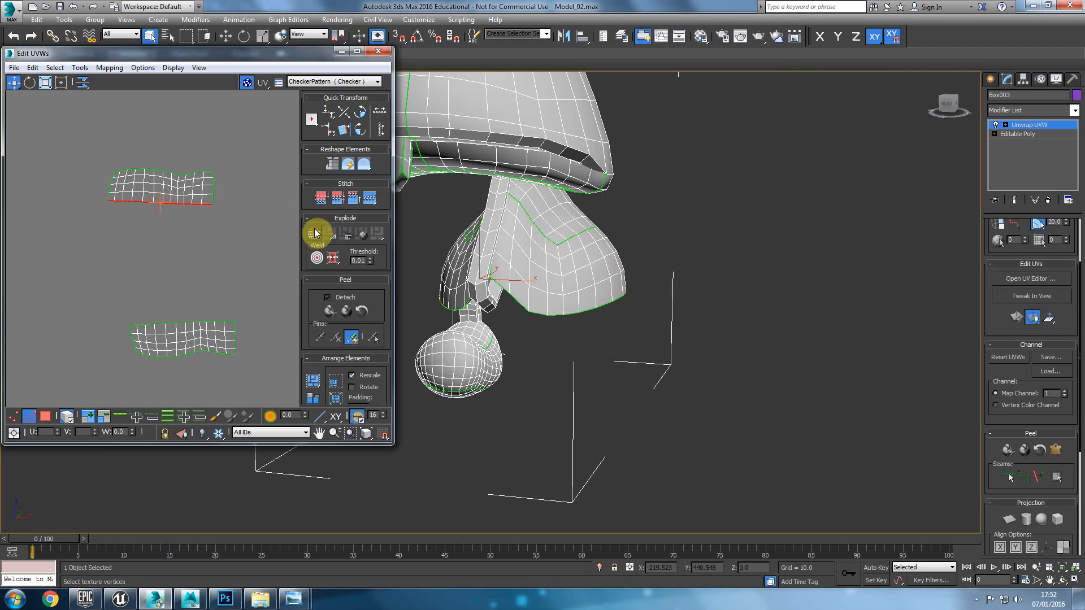
{"action": "left_click", "coordinate": [354, 199]}
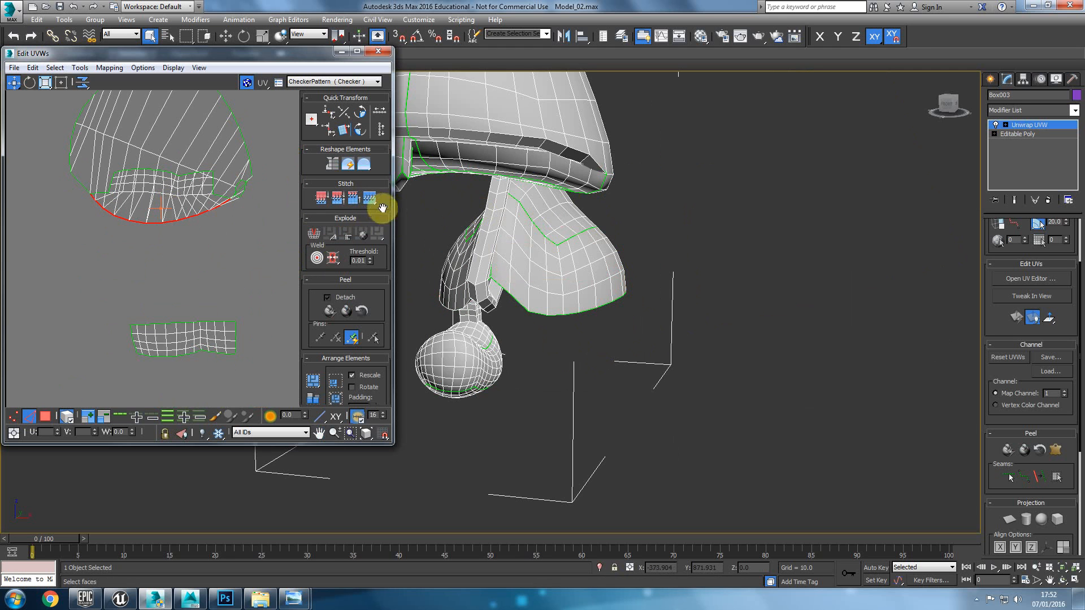
{"action": "key", "text": "ctrl+z"}
Examine the pointed tip of the underside shell and compare it with the body side shells
{"action": "scroll", "coordinate": [134, 243], "scroll_direction": "down", "scroll_amount": 3}
{"action": "scroll", "coordinate": [123, 287], "scroll_direction": "up", "scroll_amount": 3}
{"action": "scroll", "coordinate": [70, 159], "scroll_direction": "up", "scroll_amount": 2}
{"action": "scroll", "coordinate": [187, 238], "scroll_direction": "up", "scroll_amount": 5}
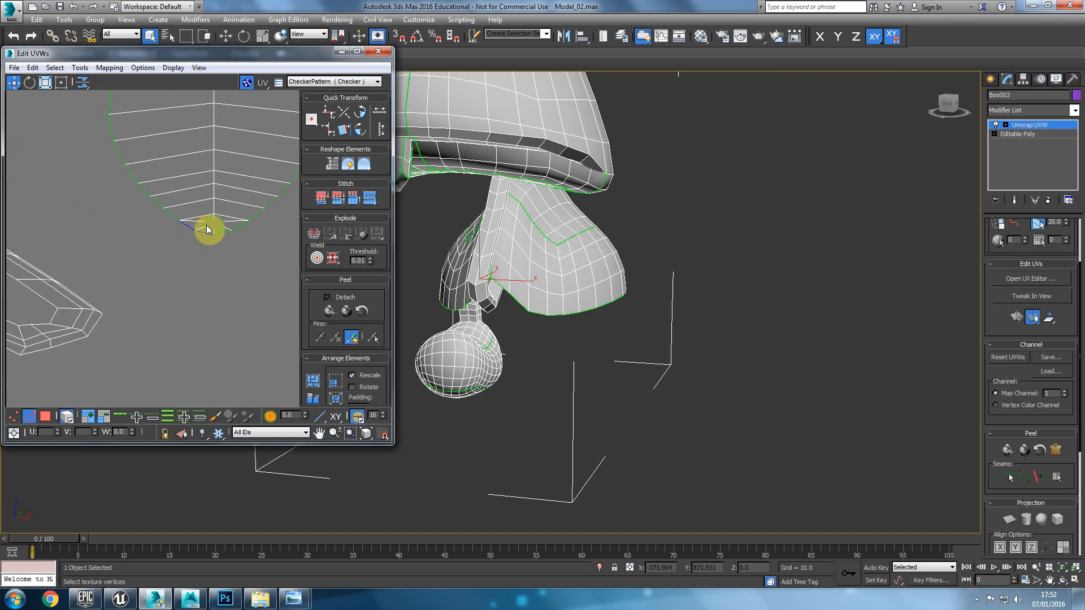
{"action": "scroll", "coordinate": [141, 208], "scroll_direction": "down", "scroll_amount": 7}
{"action": "middle_click_drag", "start_coordinate": [82, 195], "coordinate": [145, 229]}
{"action": "scroll", "coordinate": [147, 223], "scroll_direction": "up", "scroll_amount": 5}
{"action": "scroll", "coordinate": [152, 233], "scroll_direction": "up", "scroll_amount": 1}
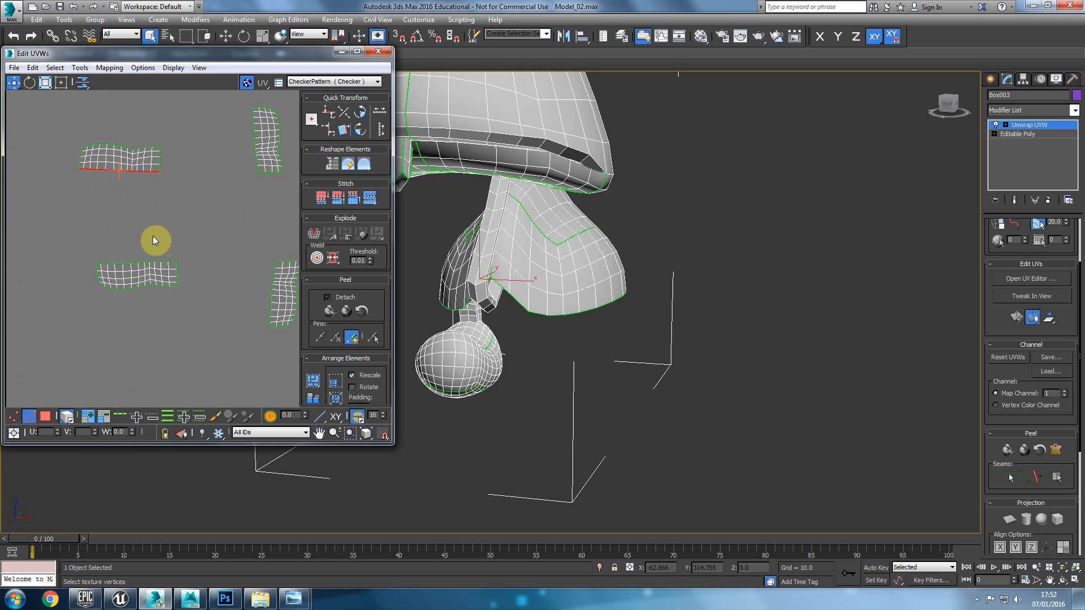
Select the whole lower horizontal body shell and move it directly beneath the upper horizontal shell
{"action": "left_click", "coordinate": [158, 261]}
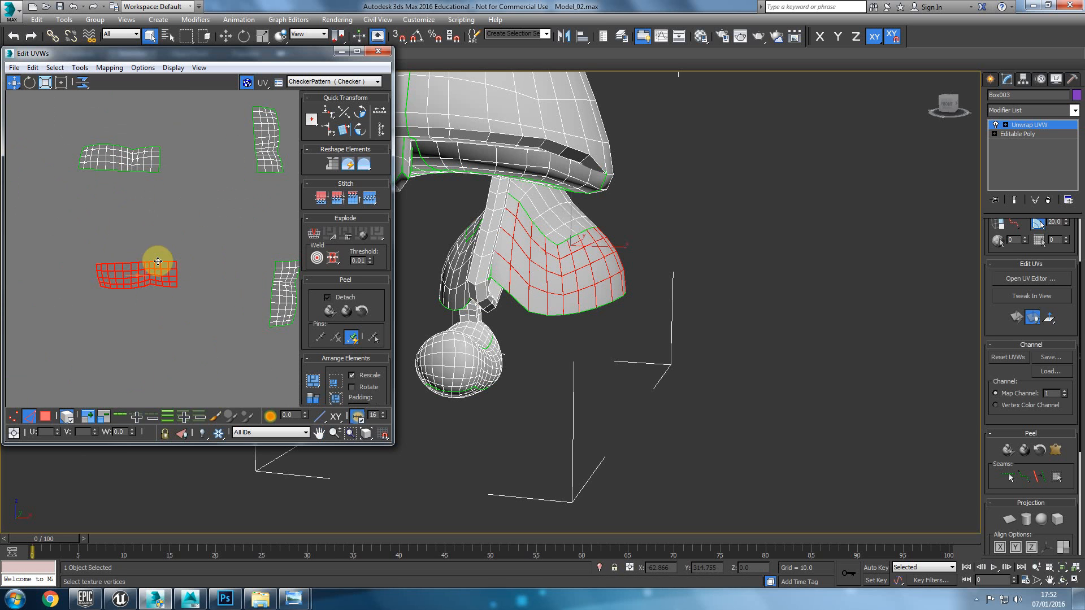
{"action": "left_click", "coordinate": [82, 374]}
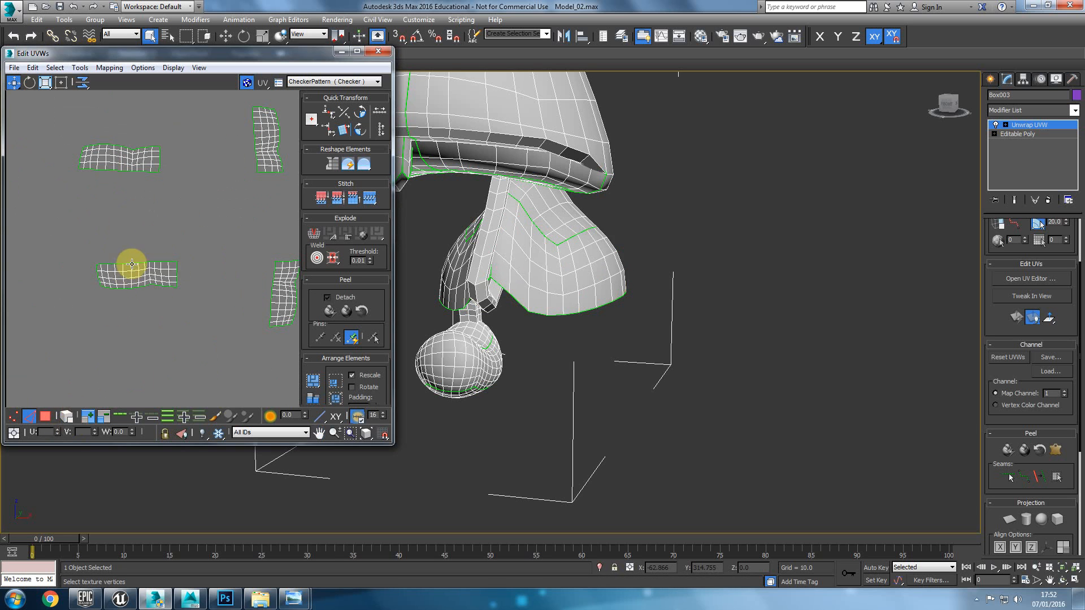
{"action": "left_click", "coordinate": [67, 416]}
{"action": "left_click", "coordinate": [160, 281]}
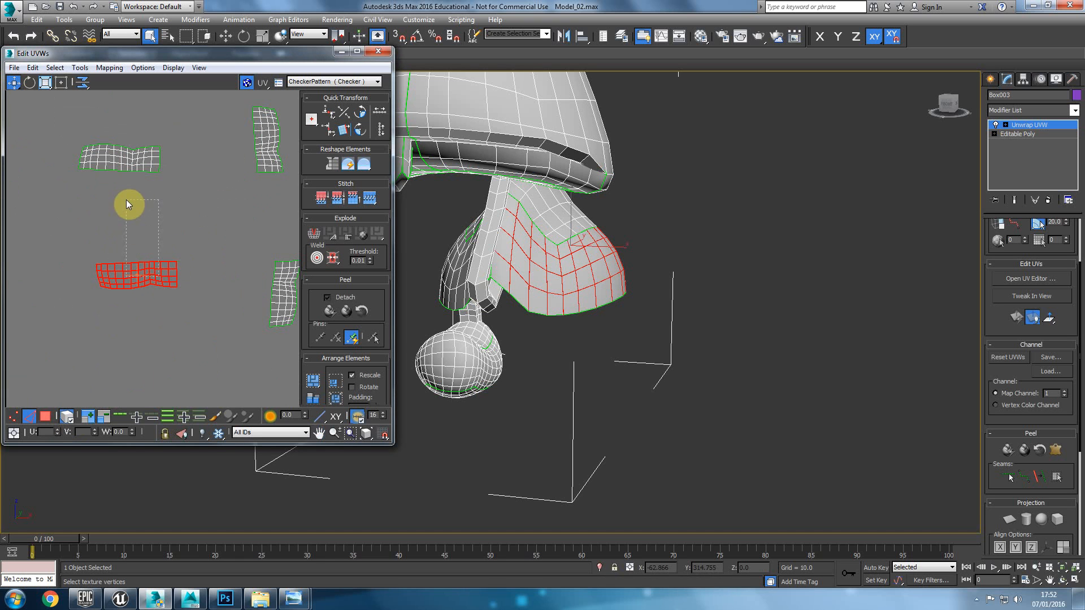
{"action": "left_click_drag", "start_coordinate": [161, 274], "coordinate": [127, 187]}
{"action": "scroll", "coordinate": [127, 187], "scroll_direction": "up", "scroll_amount": 1}
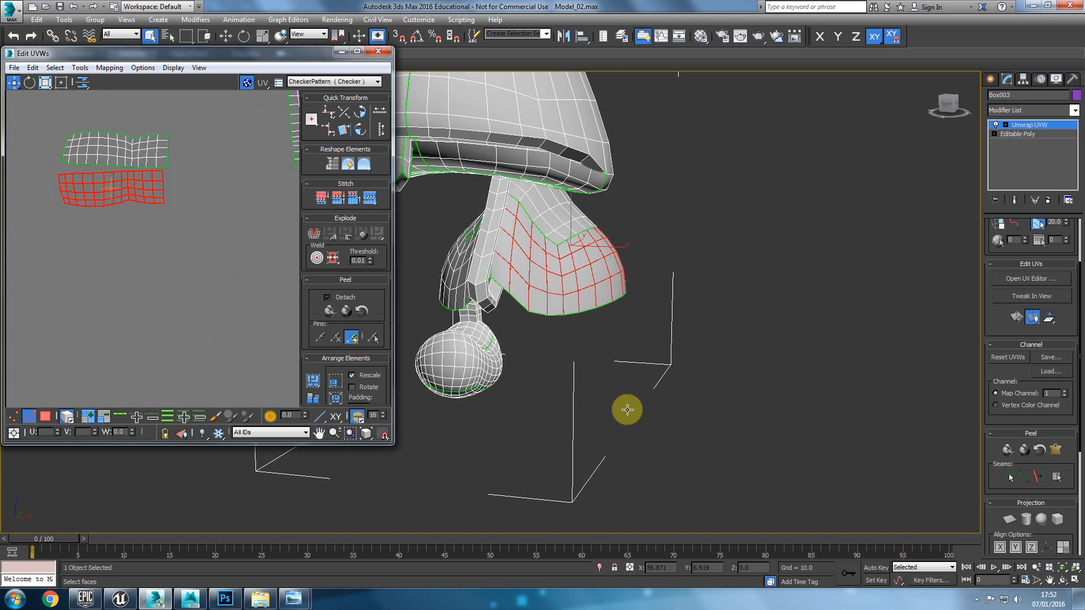
Turn off element selection, select the top border edges of the lower horizontal shell, and locate them on the model
{"action": "middle_click_drag", "start_coordinate": [627, 410], "coordinate": [666, 405], "text": "alt"}
{"action": "left_click", "coordinate": [164, 290]}
{"action": "left_click", "coordinate": [96, 178]}
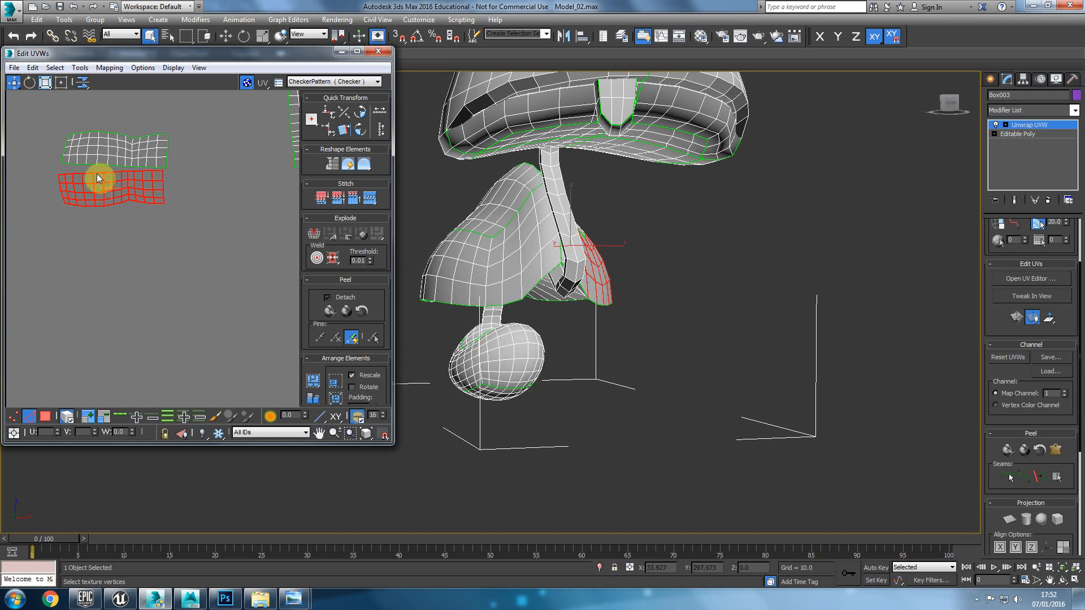
{"action": "left_click", "coordinate": [69, 418]}
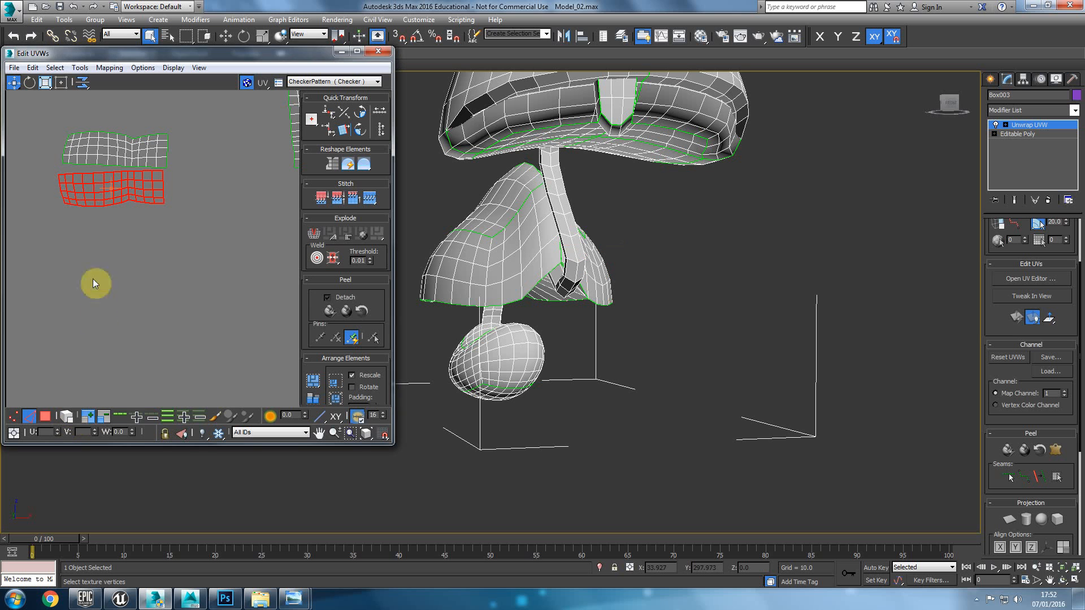
{"action": "left_click", "coordinate": [97, 173]}
{"action": "middle_click_drag", "start_coordinate": [640, 266], "coordinate": [447, 298], "text": "alt"}
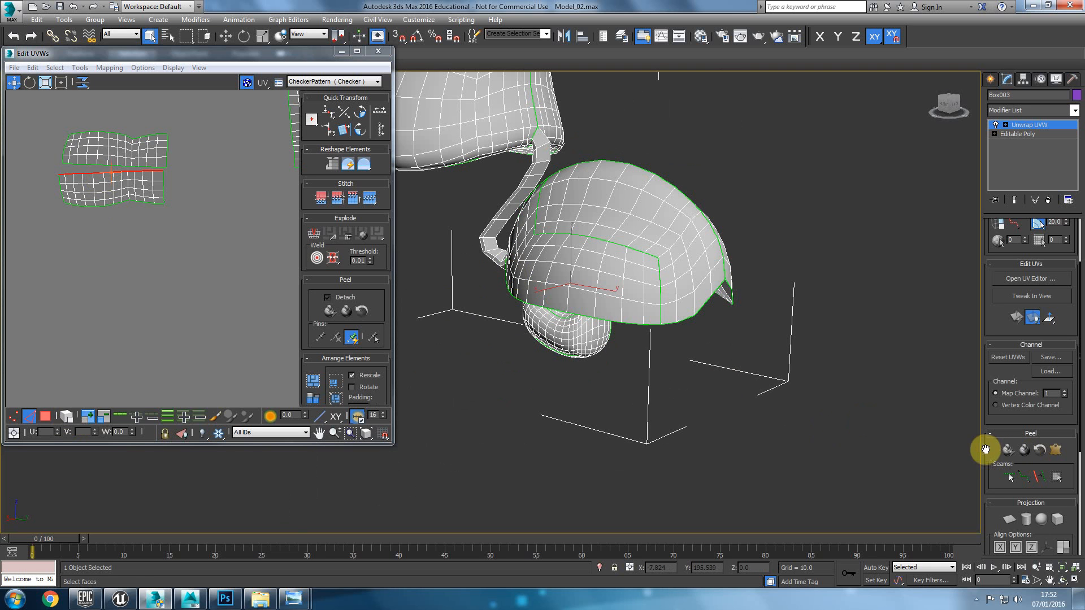
Display only peel seams on the model and select the lower horizontal shell's bottom border edges to locate them on the body
{"action": "left_click_drag", "start_coordinate": [981, 449], "coordinate": [1001, 274]}
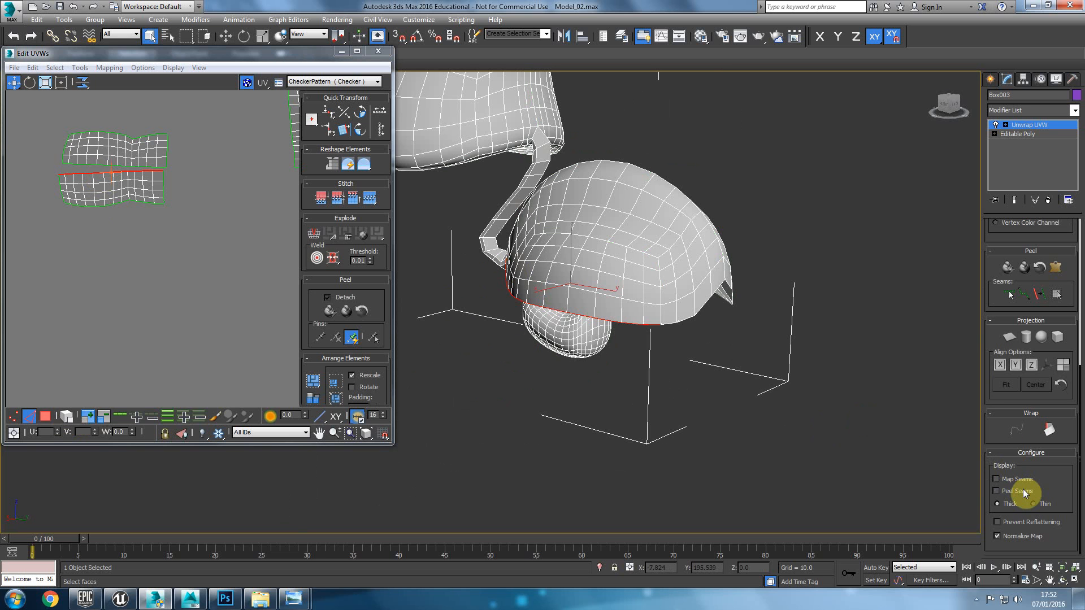
{"action": "middle_click_drag", "start_coordinate": [575, 317], "coordinate": [446, 257], "text": "alt"}
{"action": "left_click", "coordinate": [113, 206]}
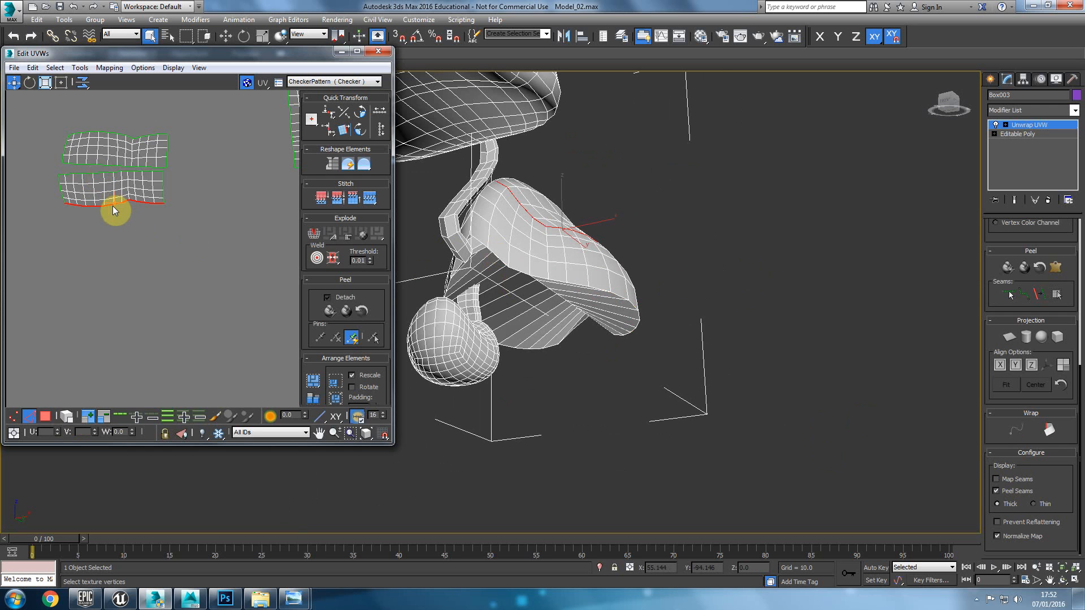
{"action": "middle_click_drag", "start_coordinate": [714, 249], "coordinate": [559, 286], "text": "alt"}
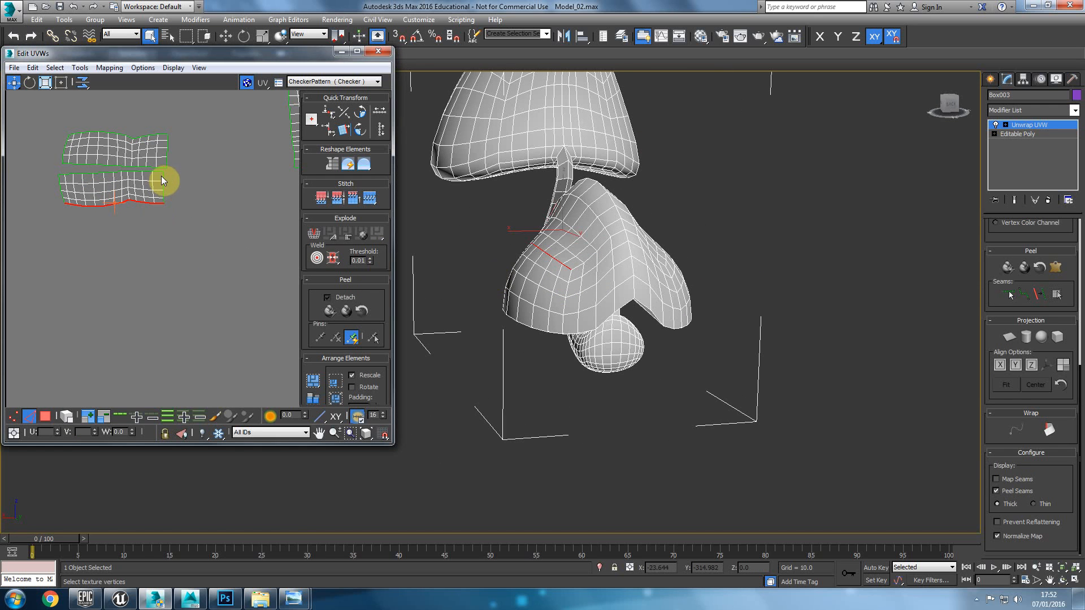
Select the right-end border edges of the lower horizontal body shell and locate them on the model
{"action": "left_click_drag", "start_coordinate": [163, 176], "coordinate": [177, 184]}
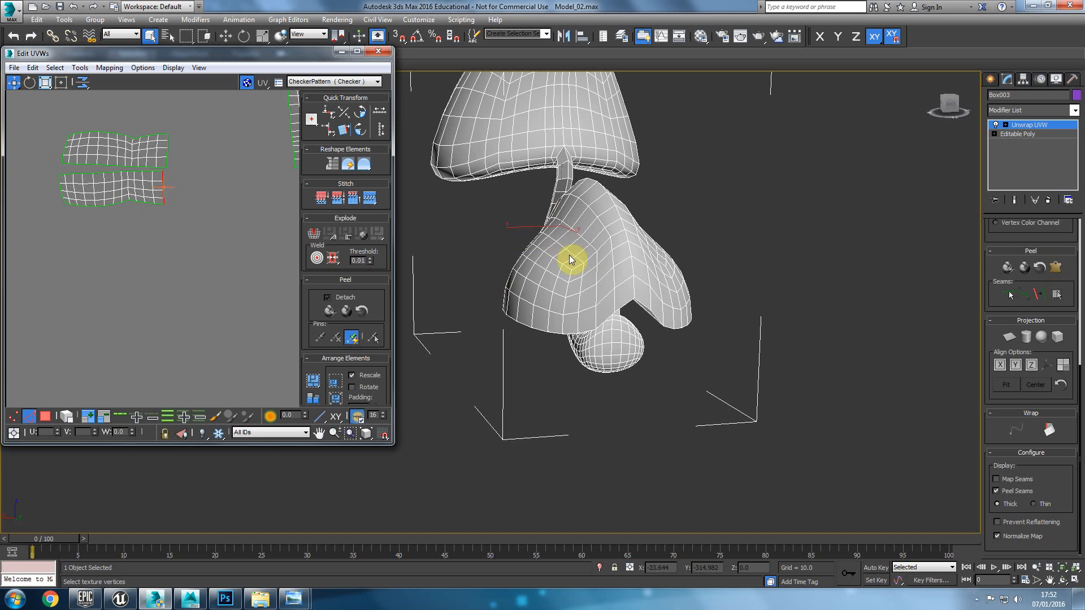
{"action": "scroll", "coordinate": [691, 281], "scroll_direction": "up", "scroll_amount": 3}
{"action": "middle_click_drag", "start_coordinate": [691, 281], "coordinate": [667, 320], "text": "alt"}
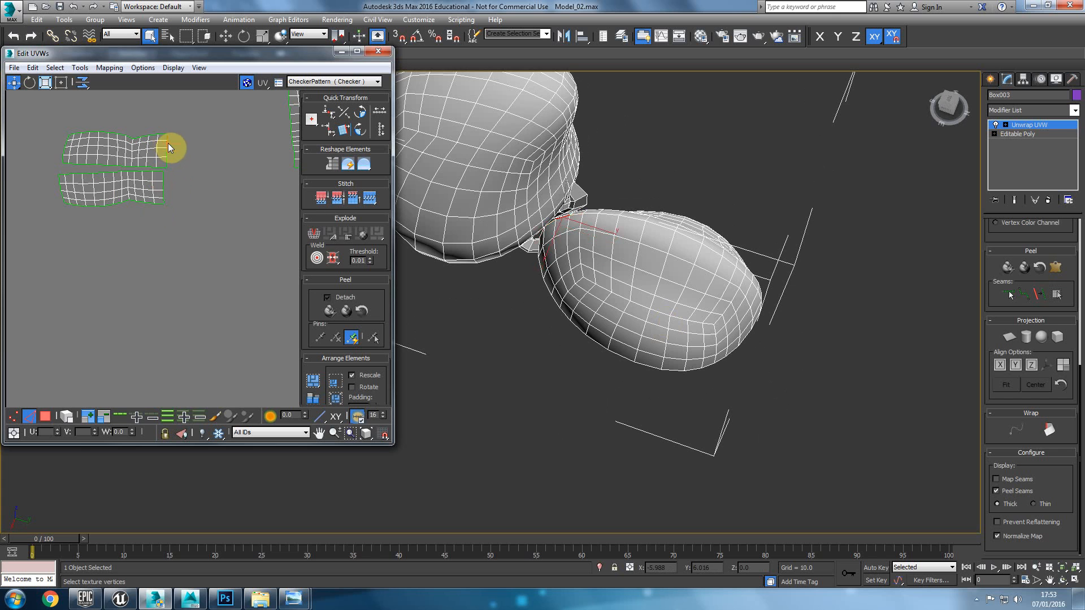
{"action": "middle_click_drag", "start_coordinate": [168, 148], "coordinate": [204, 208]}
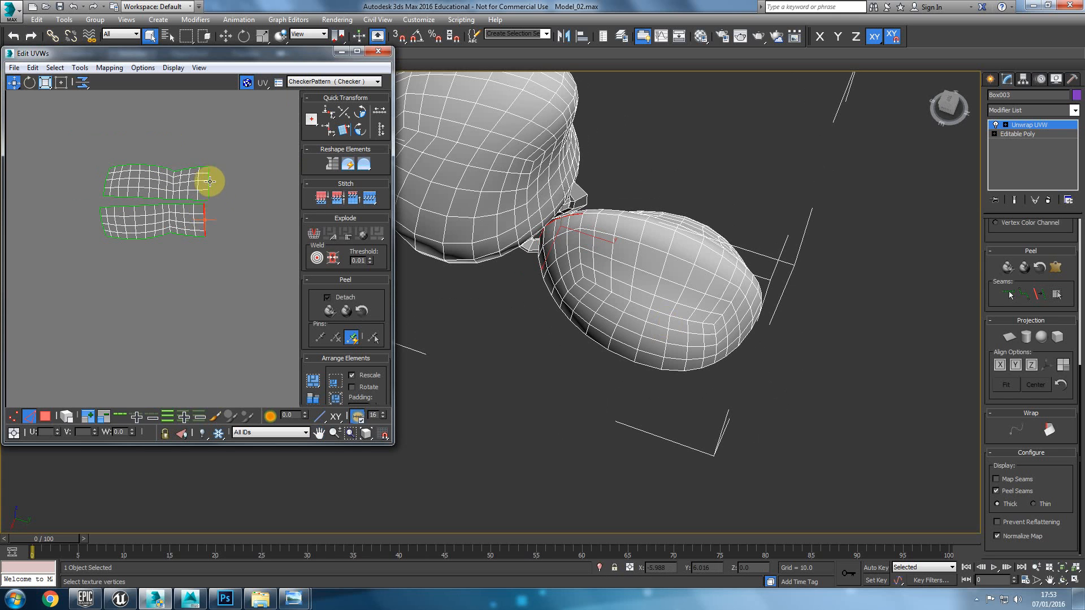
{"action": "scroll", "coordinate": [189, 185], "scroll_direction": "up", "scroll_amount": 4}
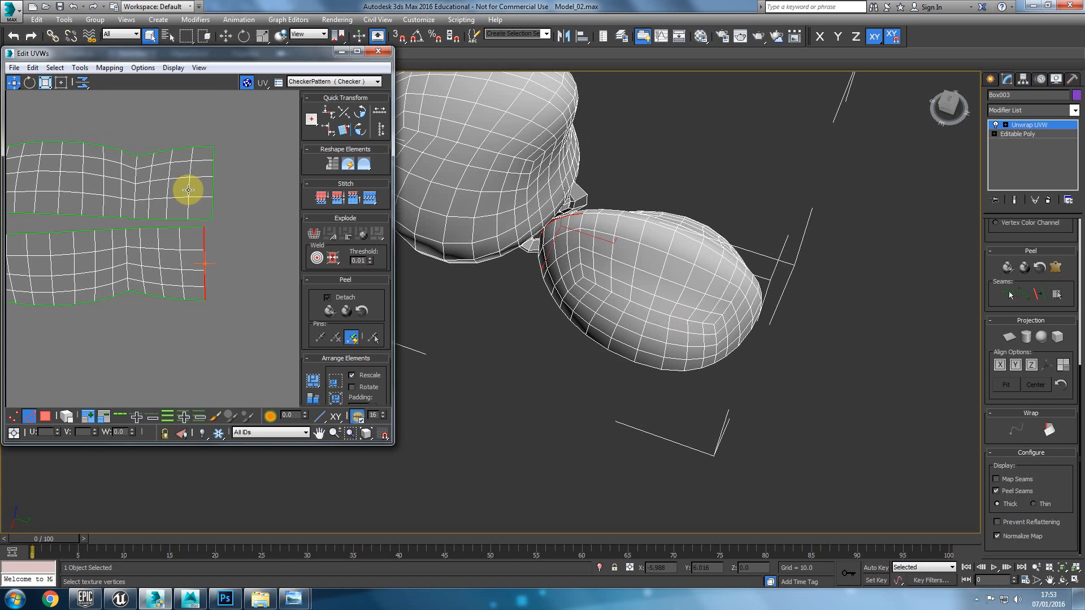
{"action": "scroll", "coordinate": [189, 190], "scroll_direction": "down", "scroll_amount": 3}
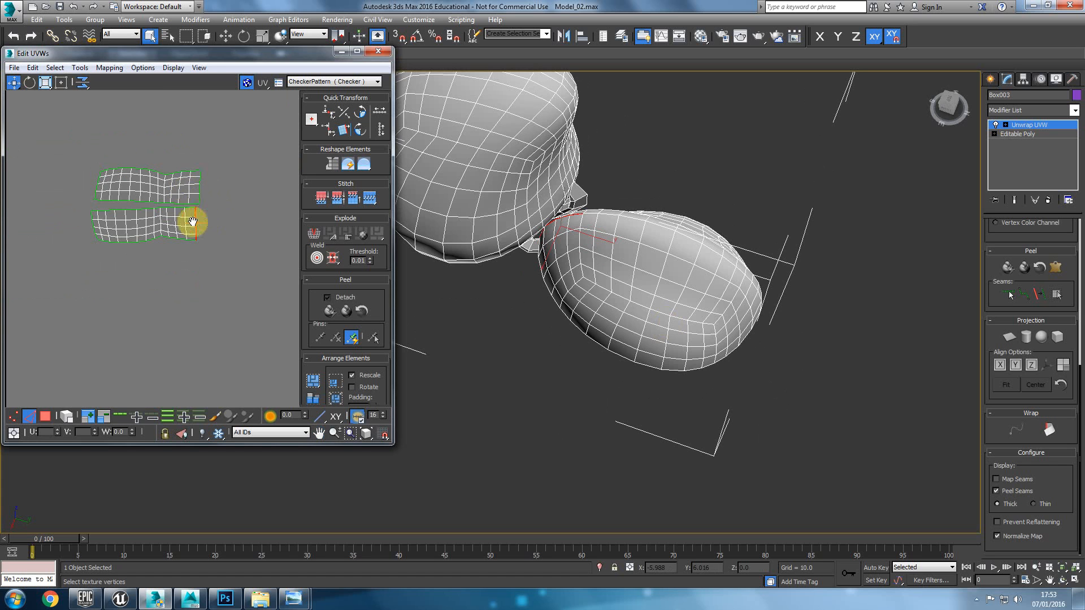
{"action": "middle_click_drag", "start_coordinate": [208, 213], "coordinate": [159, 195]}
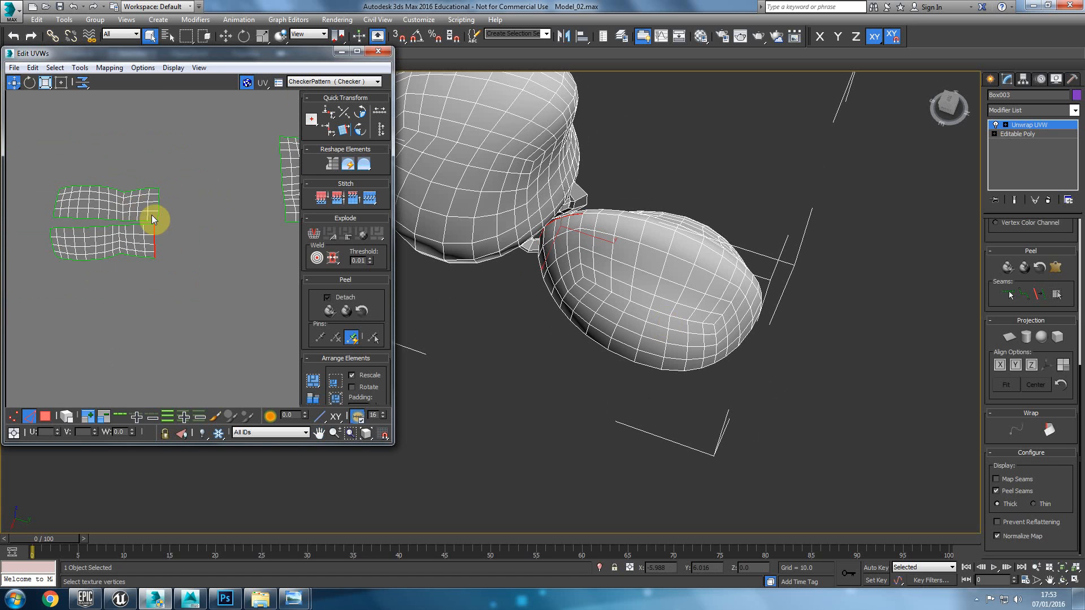
Select individual end faces of the upper horizontal shell and locate them on the body
{"action": "left_click", "coordinate": [113, 315]}
{"action": "key", "text": "3"}
{"action": "left_click", "coordinate": [155, 215]}
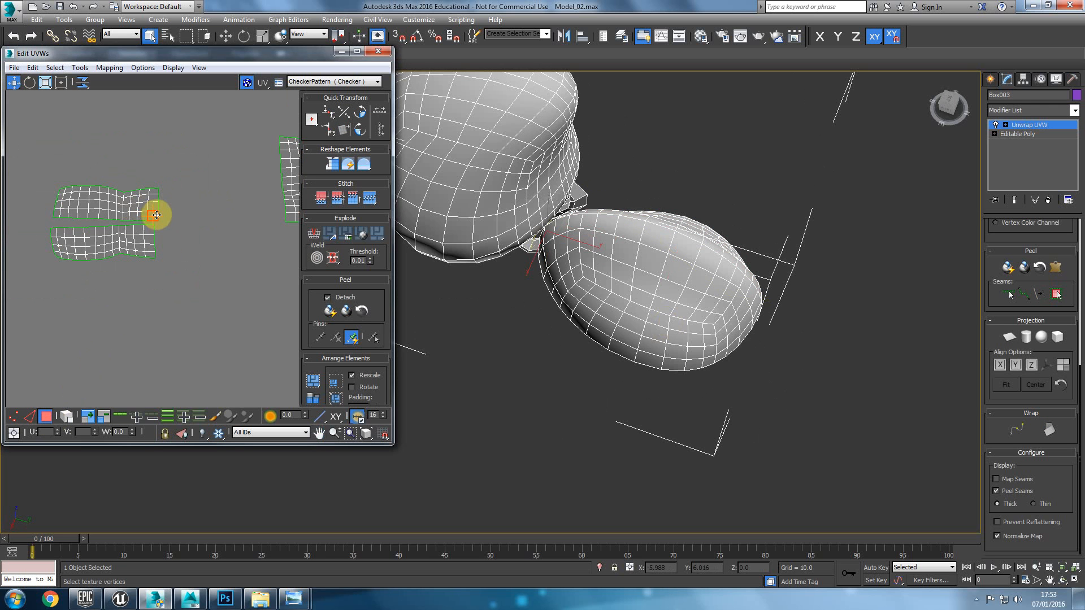
{"action": "middle_click_drag", "start_coordinate": [577, 256], "coordinate": [717, 221], "text": "alt"}
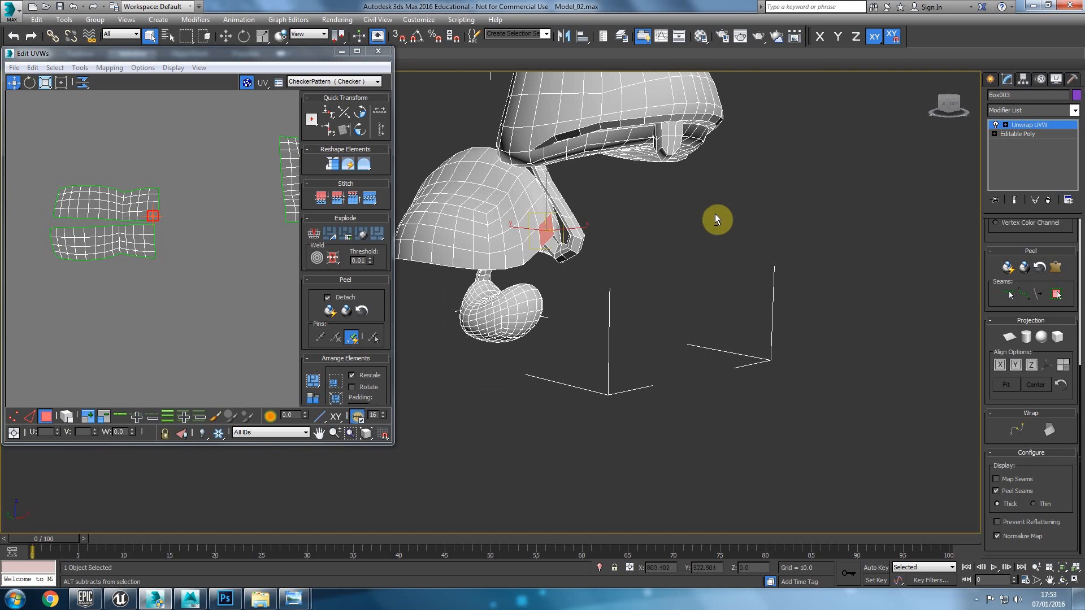
{"action": "left_click", "coordinate": [154, 208]}
{"action": "left_click", "coordinate": [153, 191]}
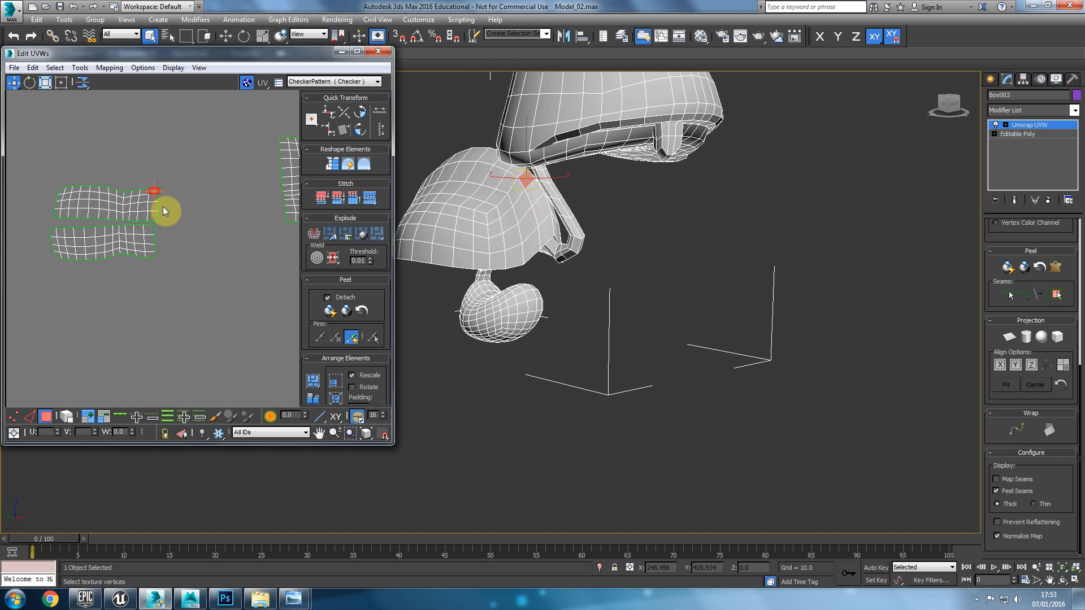
Select the upper horizontal shell's right-end border edges and stitch them to the matching horizontal shell to form one long strip
{"action": "key", "text": "2"}
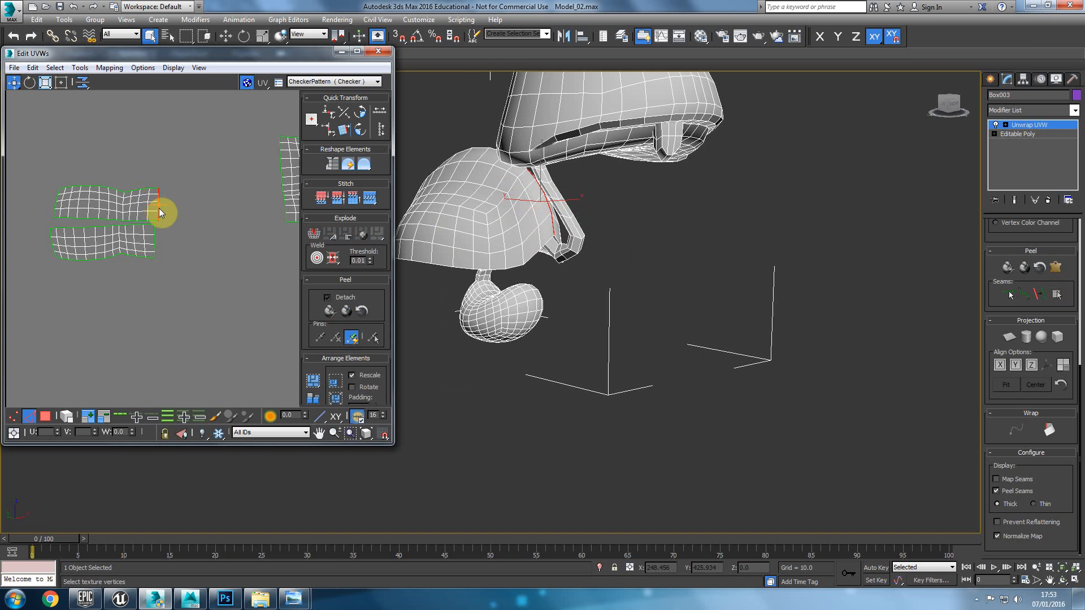
{"action": "left_click", "coordinate": [160, 212]}
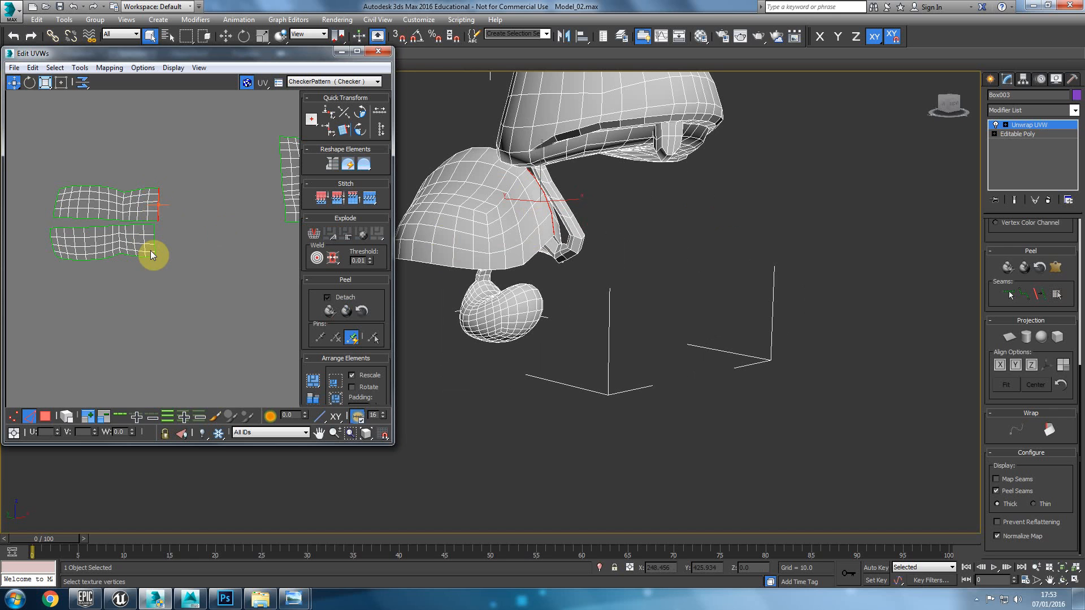
{"action": "middle_click_drag", "start_coordinate": [187, 249], "coordinate": [134, 254]}
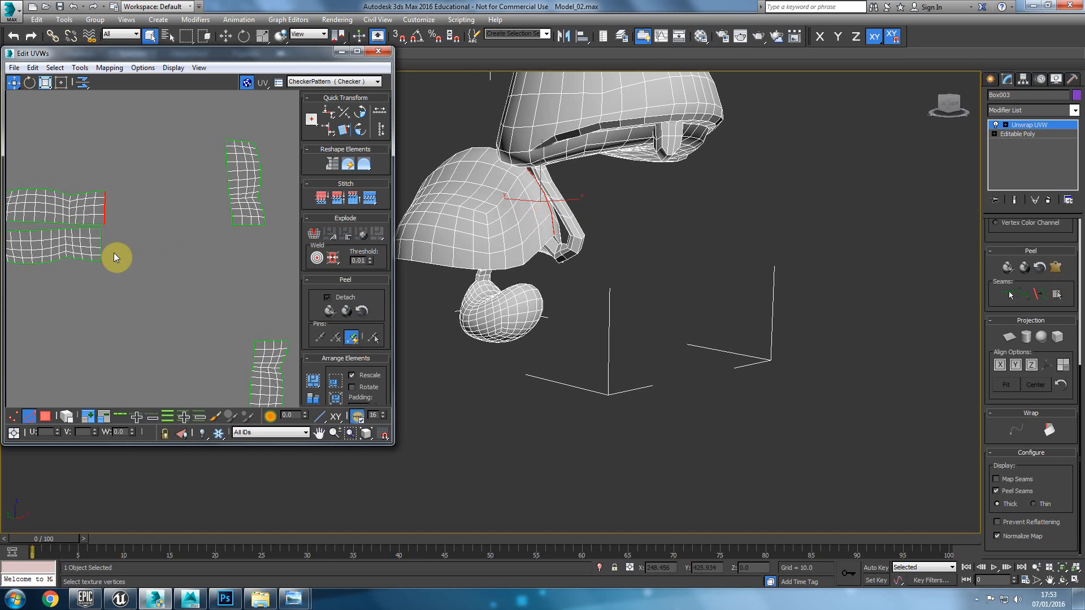
{"action": "left_click", "coordinate": [372, 202]}
{"action": "left_click", "coordinate": [212, 294]}
{"action": "scroll", "coordinate": [139, 251], "scroll_direction": "down", "scroll_amount": 2}
{"action": "mouse_move", "coordinate": [177, 273]}
{"action": "middle_mouse_down"}
{"action": "mouse_move", "coordinate": [199, 209]}
{"action": "mouse_move", "coordinate": [175, 274]}
{"action": "middle_mouse_up"}
Select end border edges on the vertical body shells, including the lower shell's top edges, to locate them on the model
{"action": "double_click", "coordinate": [179, 205]}
{"action": "scroll", "coordinate": [137, 307], "scroll_direction": "down", "scroll_amount": 7}
{"action": "middle_click_drag", "start_coordinate": [247, 402], "coordinate": [168, 287]}
{"action": "scroll", "coordinate": [167, 287], "scroll_direction": "up", "scroll_amount": 1}
{"action": "scroll", "coordinate": [108, 178], "scroll_direction": "up", "scroll_amount": 6}
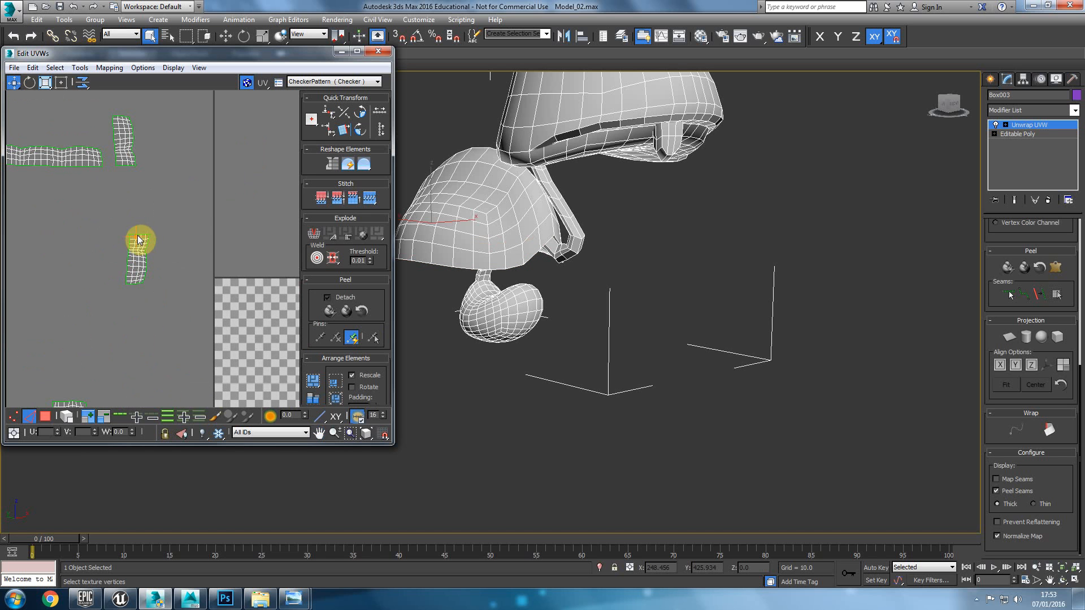
{"action": "scroll", "coordinate": [143, 246], "scroll_direction": "down", "scroll_amount": 5}
{"action": "middle_click_drag", "start_coordinate": [185, 287], "coordinate": [231, 299]}
{"action": "scroll", "coordinate": [177, 291], "scroll_direction": "up", "scroll_amount": 5}
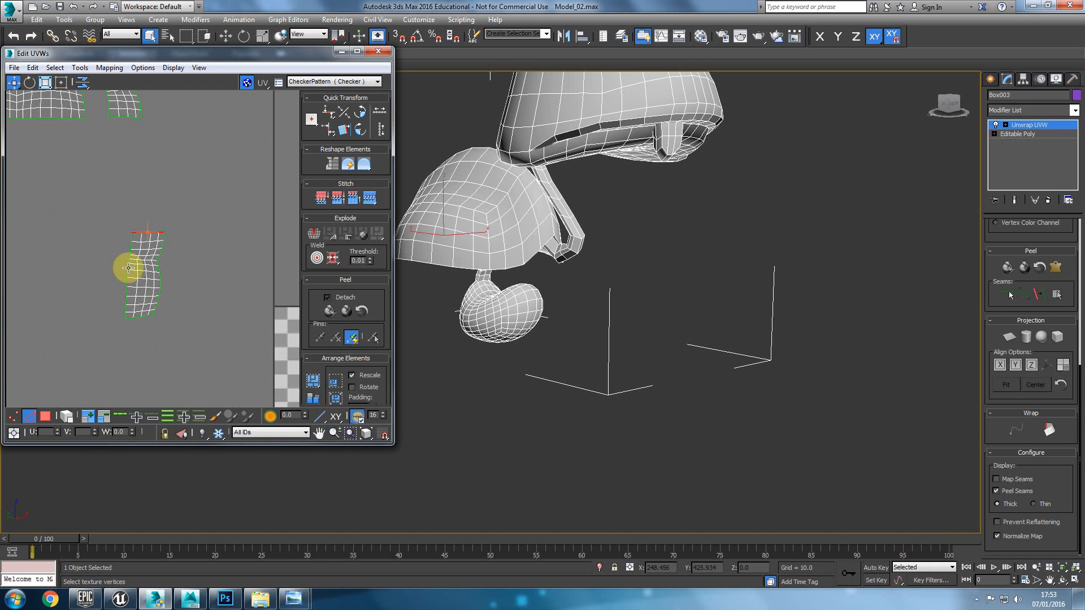
Select the lower vertical shell's bottom border edges and stitch the shell to the matching side of the long strip
{"action": "double_click", "coordinate": [137, 318]}
{"action": "scroll", "coordinate": [118, 236], "scroll_direction": "down", "scroll_amount": 1}
{"action": "middle_click_drag", "start_coordinate": [118, 235], "coordinate": [196, 286]}
{"action": "scroll", "coordinate": [196, 286], "scroll_direction": "up", "scroll_amount": 1}
{"action": "scroll", "coordinate": [162, 246], "scroll_direction": "down", "scroll_amount": 1}
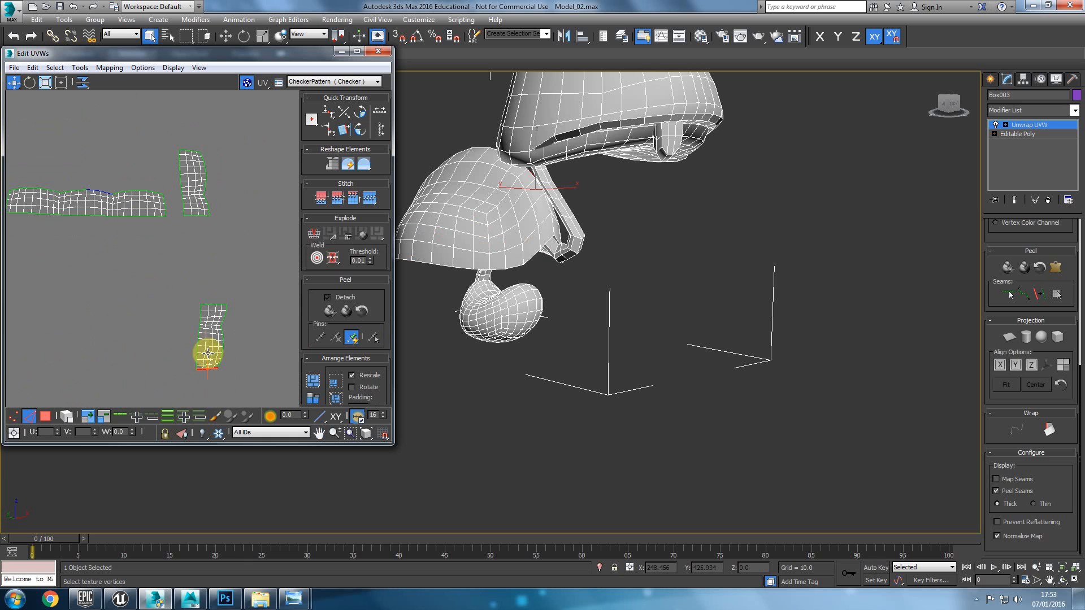
{"action": "middle_click_drag", "start_coordinate": [565, 286], "coordinate": [506, 286], "text": "alt"}
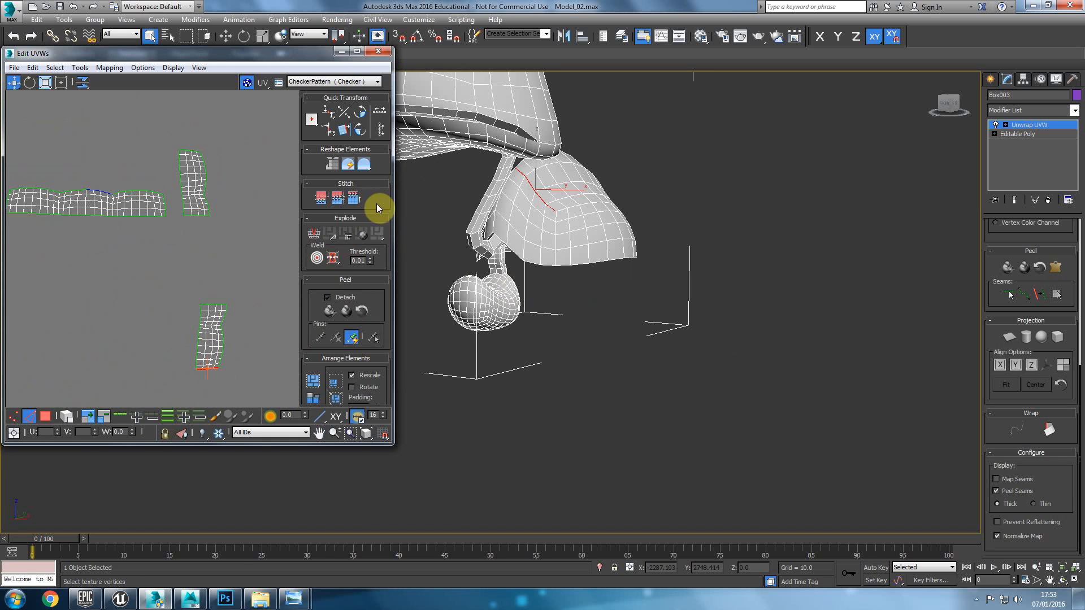
{"action": "left_click", "coordinate": [376, 199]}
Select the top border edges of the remaining vertical shell and stitch it to the long strip beside the attached vertical section
{"action": "middle_click_drag", "start_coordinate": [274, 270], "coordinate": [244, 200]}
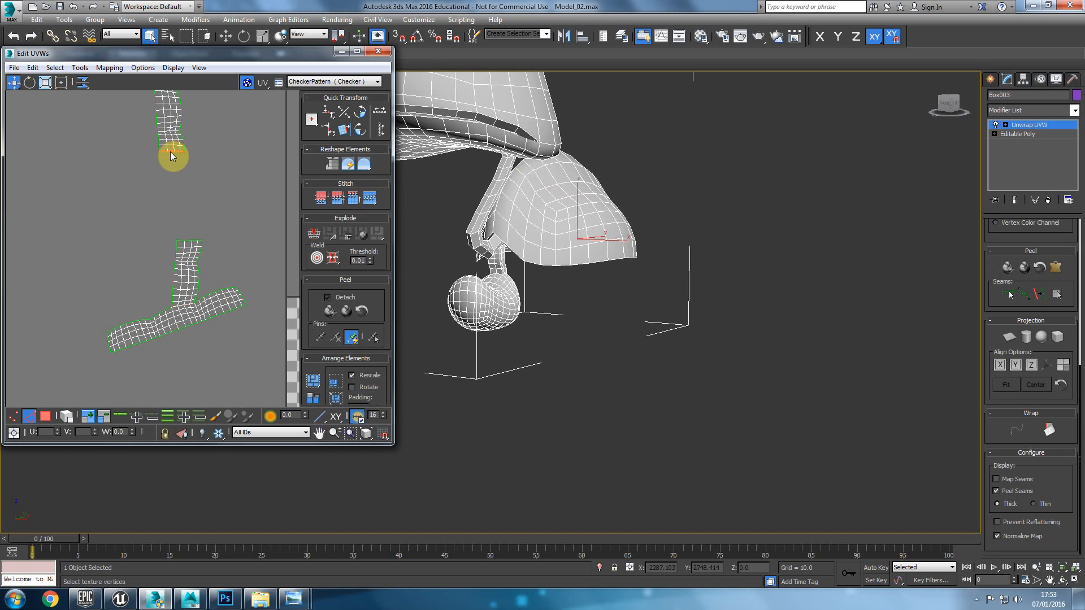
{"action": "middle_click_drag", "start_coordinate": [181, 206], "coordinate": [188, 266]}
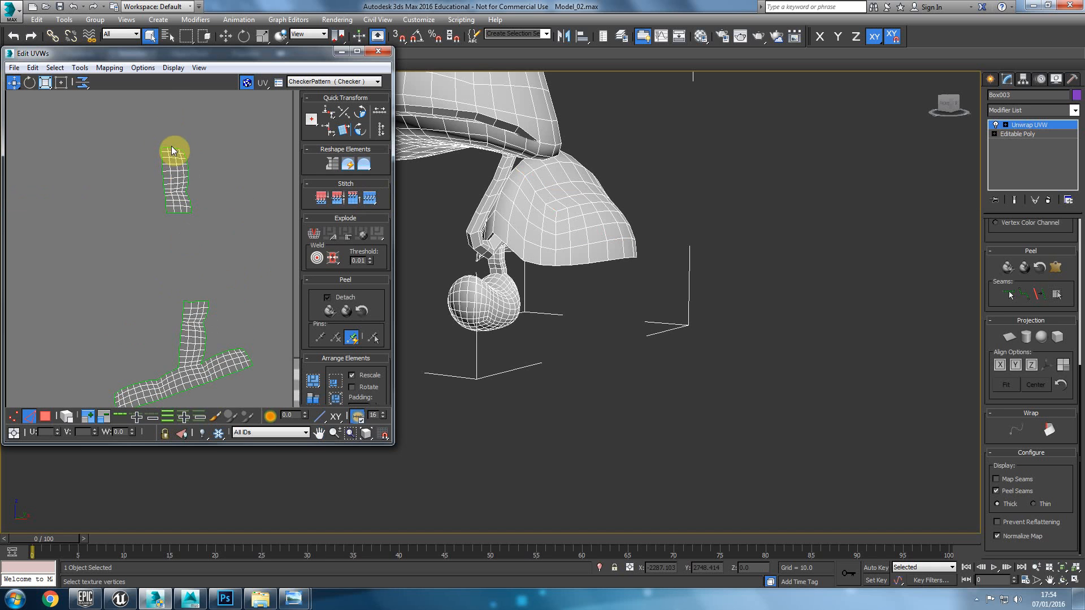
{"action": "left_click", "coordinate": [172, 149]}
{"action": "middle_click_drag", "start_coordinate": [192, 351], "coordinate": [189, 290]}
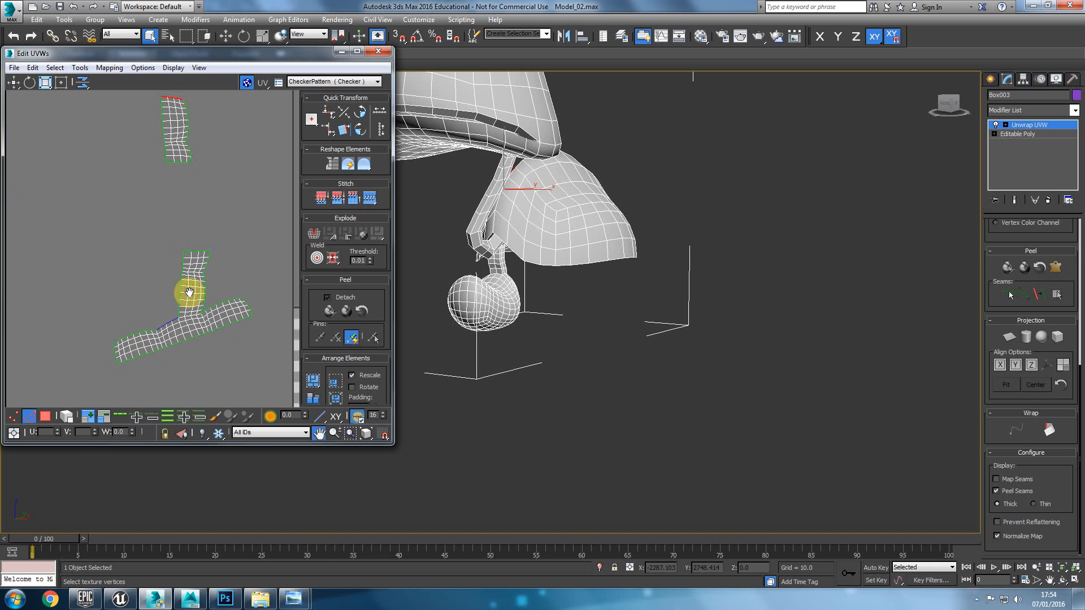
{"action": "left_click", "coordinate": [377, 201]}
Try to stitch the facing inner edges of the two vertical sections together
{"action": "middle_click_drag", "start_coordinate": [221, 235], "coordinate": [225, 331]}
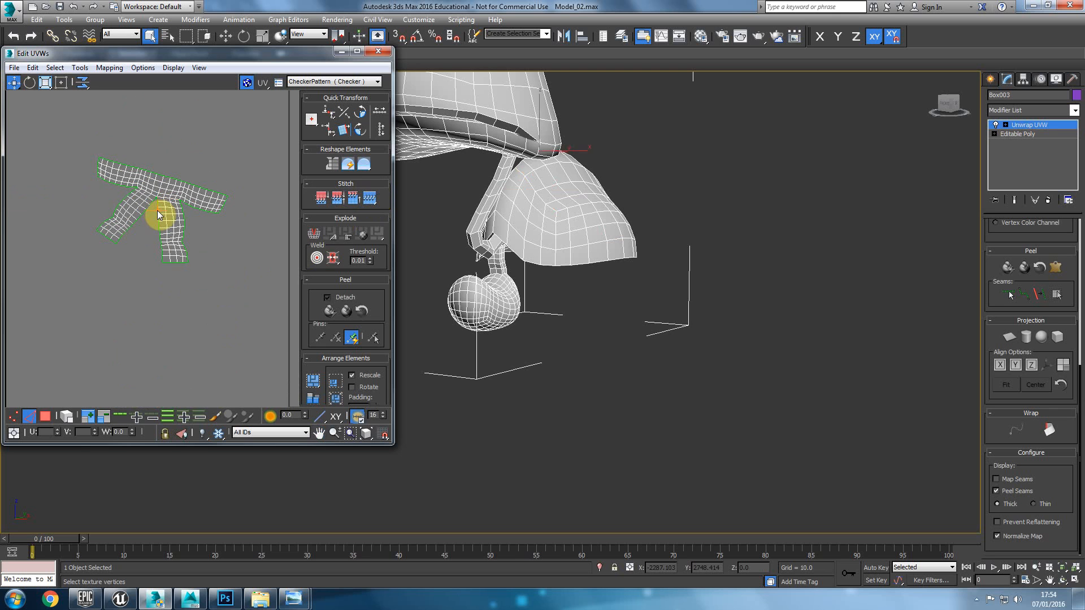
{"action": "left_click", "coordinate": [371, 199]}
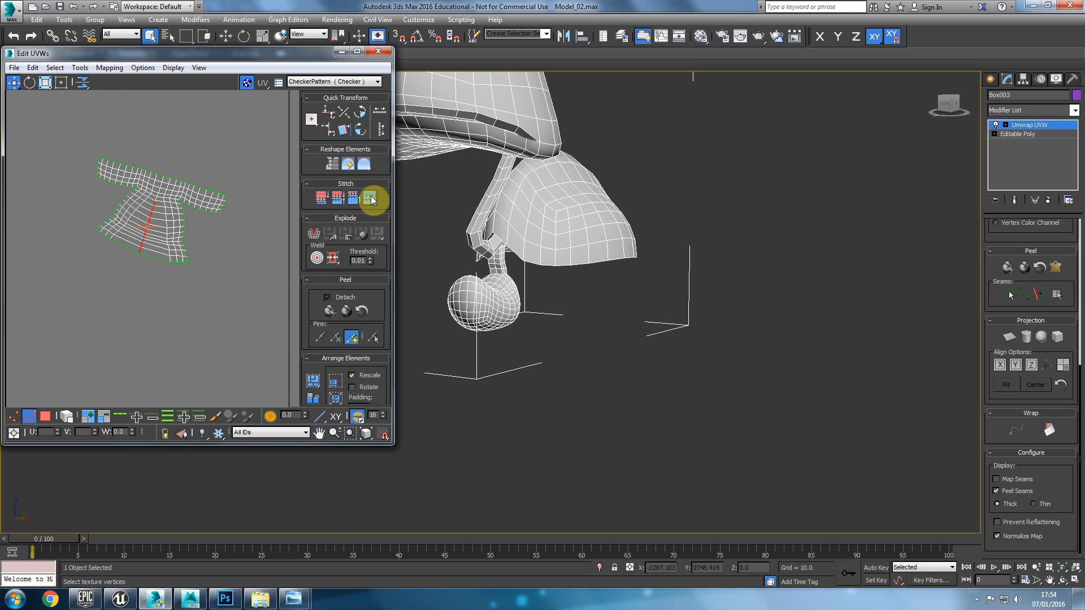
{"action": "key", "text": "ctrl+z"}
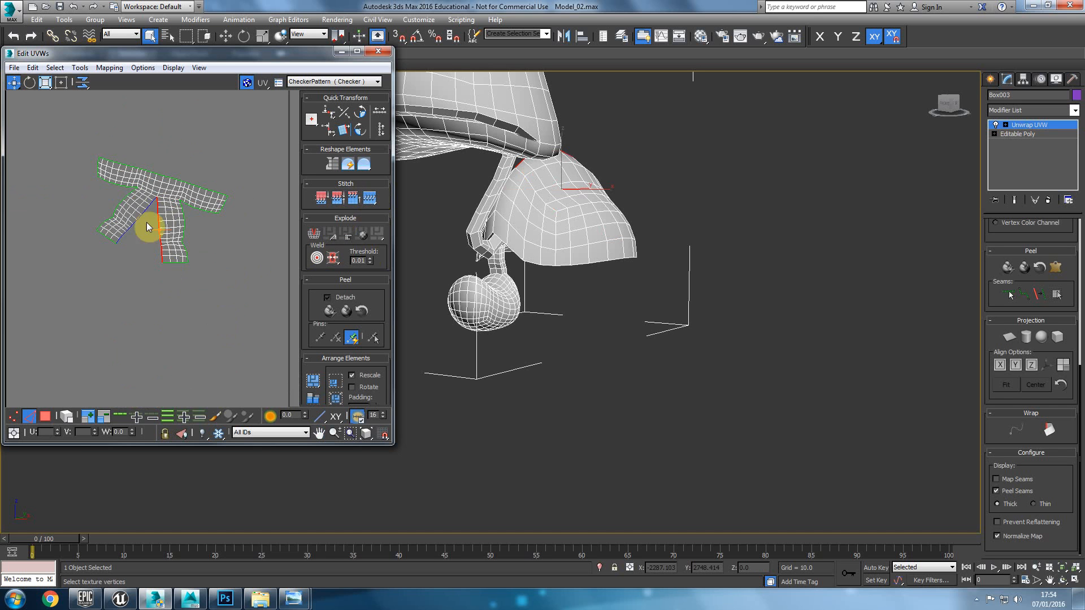
Select the faces of one arm and its vertical section, break them off the joined shell, and move them slightly away
{"action": "scroll", "coordinate": [188, 310], "scroll_direction": "up", "scroll_amount": 5}
{"action": "middle_click_drag", "start_coordinate": [213, 286], "coordinate": [194, 286]}
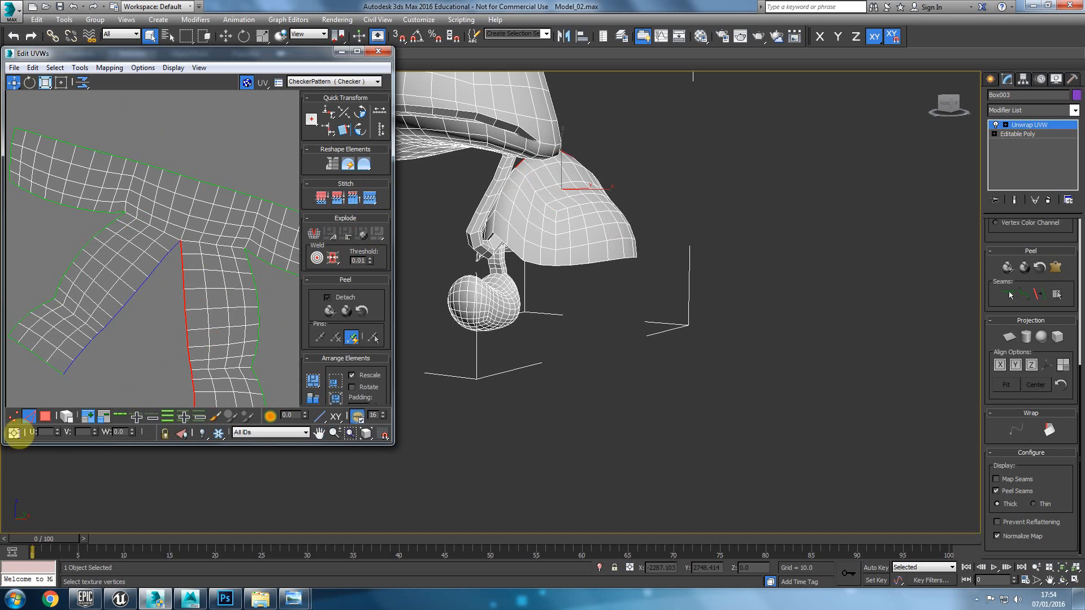
{"action": "left_click", "coordinate": [14, 417]}
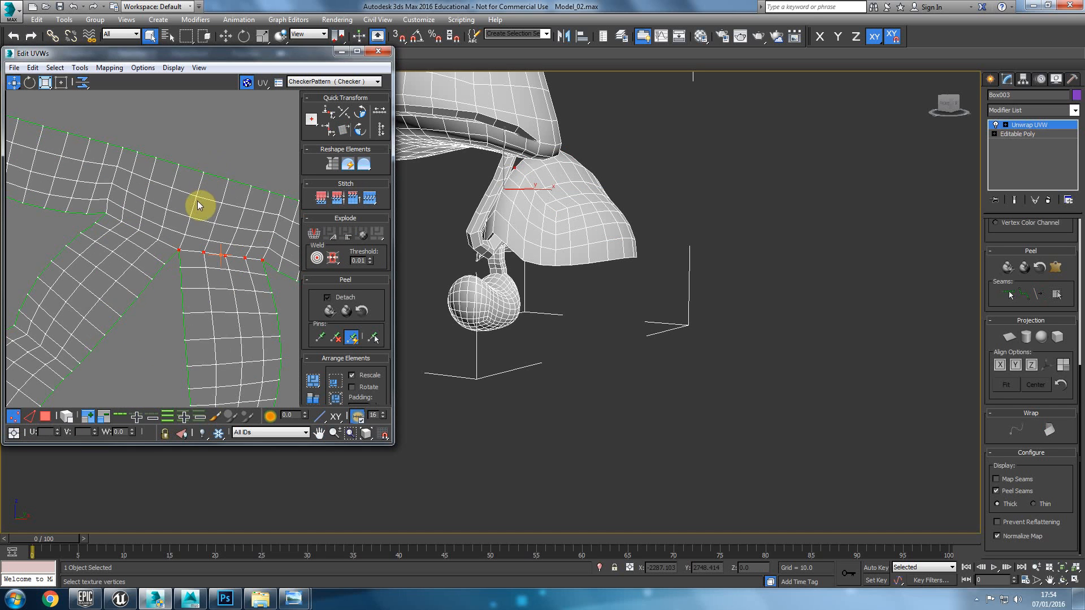
{"action": "left_click", "coordinate": [45, 417]}
{"action": "middle_click_drag", "start_coordinate": [186, 327], "coordinate": [89, 245]}
{"action": "scroll", "coordinate": [211, 200], "scroll_direction": "down", "scroll_amount": 2}
{"action": "scroll", "coordinate": [233, 236], "scroll_direction": "down", "scroll_amount": 2}
{"action": "middle_click_drag", "start_coordinate": [274, 191], "coordinate": [254, 196]}
{"action": "left_click_drag", "start_coordinate": [284, 163], "coordinate": [153, 334]}
{"action": "left_click_drag", "start_coordinate": [133, 203], "coordinate": [132, 203], "text": "ctrl"}
{"action": "left_click_drag", "start_coordinate": [158, 154], "coordinate": [143, 200], "text": "ctrl"}
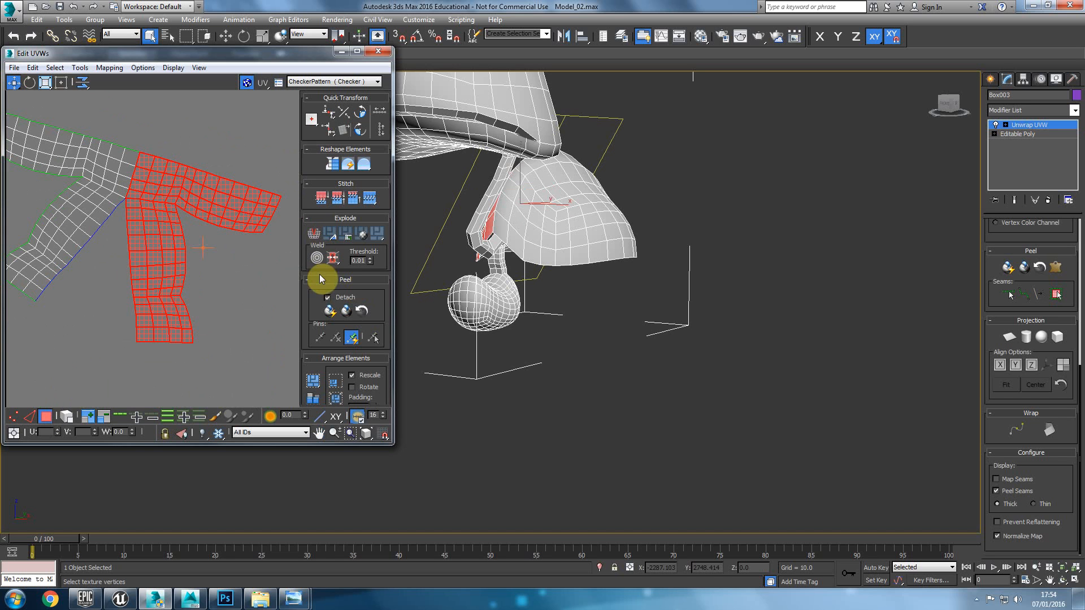
{"action": "left_click", "coordinate": [312, 237]}
{"action": "left_click_drag", "start_coordinate": [168, 177], "coordinate": [194, 198]}
Select the full cut edge on the other half of the body shell and stitch both halves back together along it
{"action": "left_click", "coordinate": [45, 397]}
{"action": "key", "text": "2"}
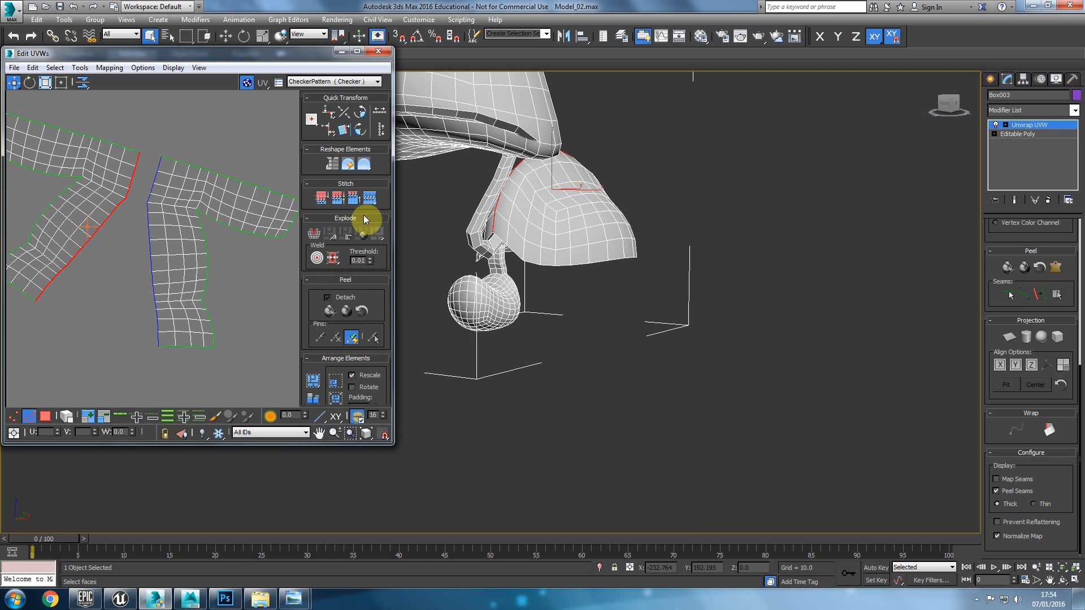
{"action": "left_click", "coordinate": [370, 199]}
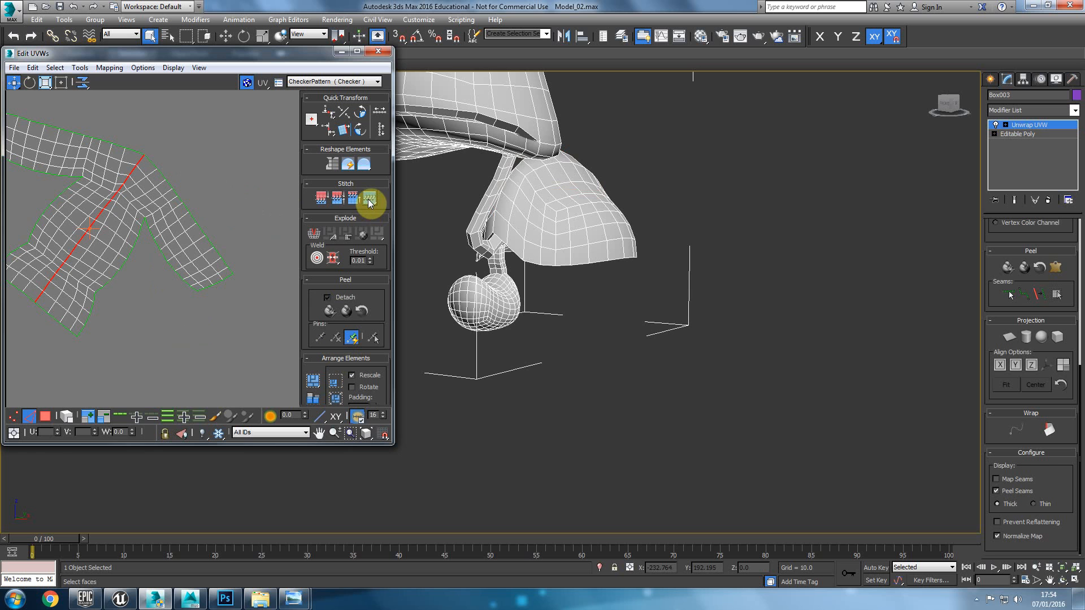
{"action": "scroll", "coordinate": [224, 268], "scroll_direction": "down", "scroll_amount": 2}
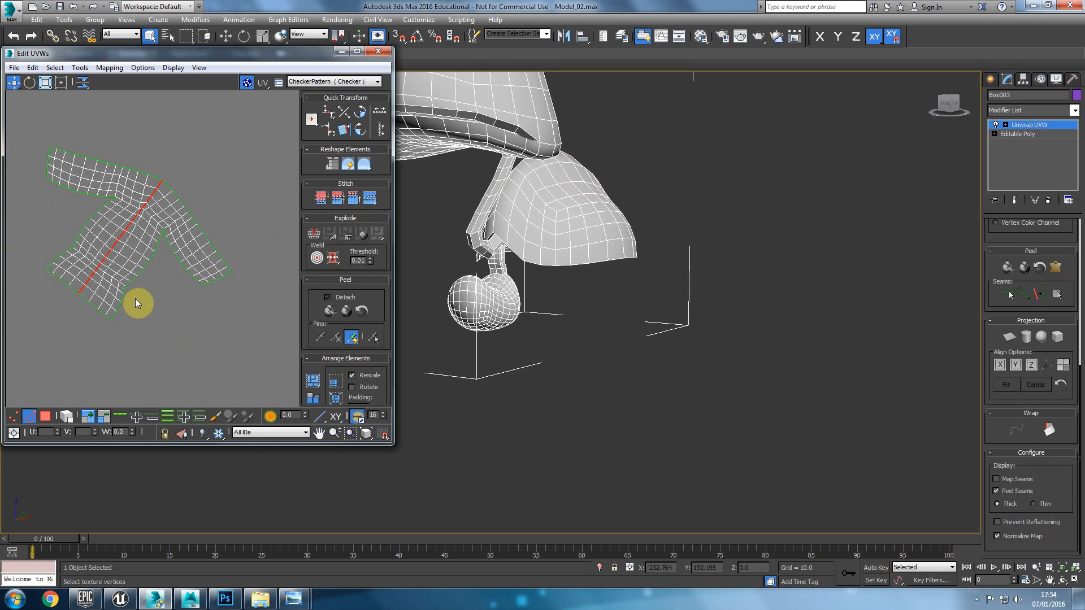
Show the checker pattern on the model and view it on the body
{"action": "left_click", "coordinate": [314, 82]}
{"action": "left_click", "coordinate": [317, 118]}
{"action": "middle_click_drag", "start_coordinate": [533, 242], "coordinate": [394, 268], "text": "alt"}
{"action": "middle_click_drag", "start_coordinate": [161, 275], "coordinate": [176, 246]}
{"action": "scroll", "coordinate": [176, 246], "scroll_direction": "down", "scroll_amount": 2}
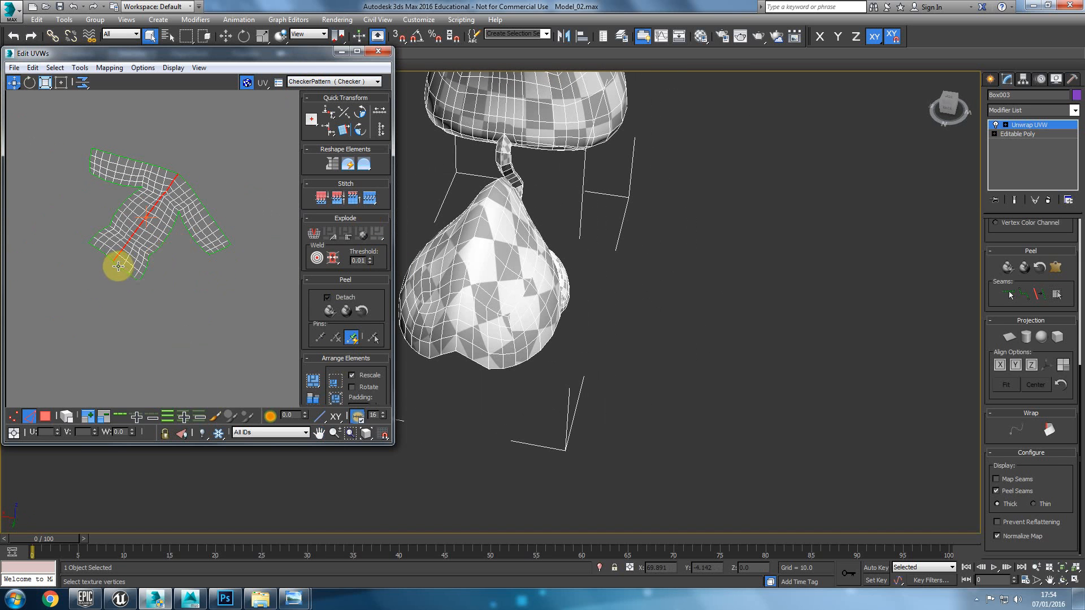
Select the bottom border edges of the joined body shell and examine their location and the checker pattern on the model
{"action": "double_click", "coordinate": [120, 270]}
{"action": "scroll", "coordinate": [229, 321], "scroll_direction": "down", "scroll_amount": 8}
{"action": "middle_click_drag", "start_coordinate": [229, 322], "coordinate": [92, 213]}
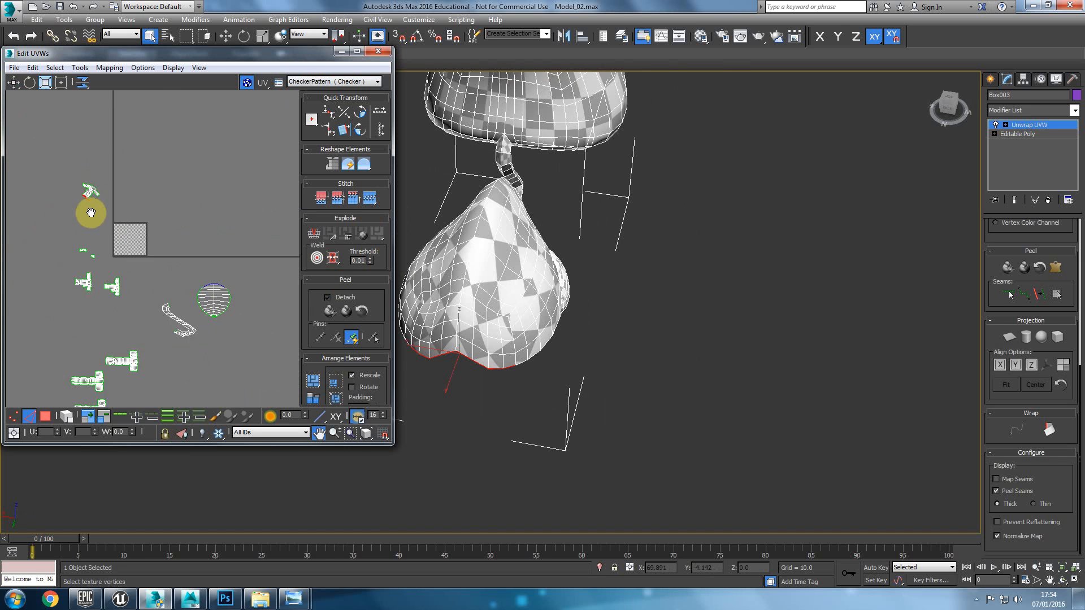
{"action": "middle_click_drag", "start_coordinate": [464, 318], "coordinate": [528, 264], "text": "alt"}
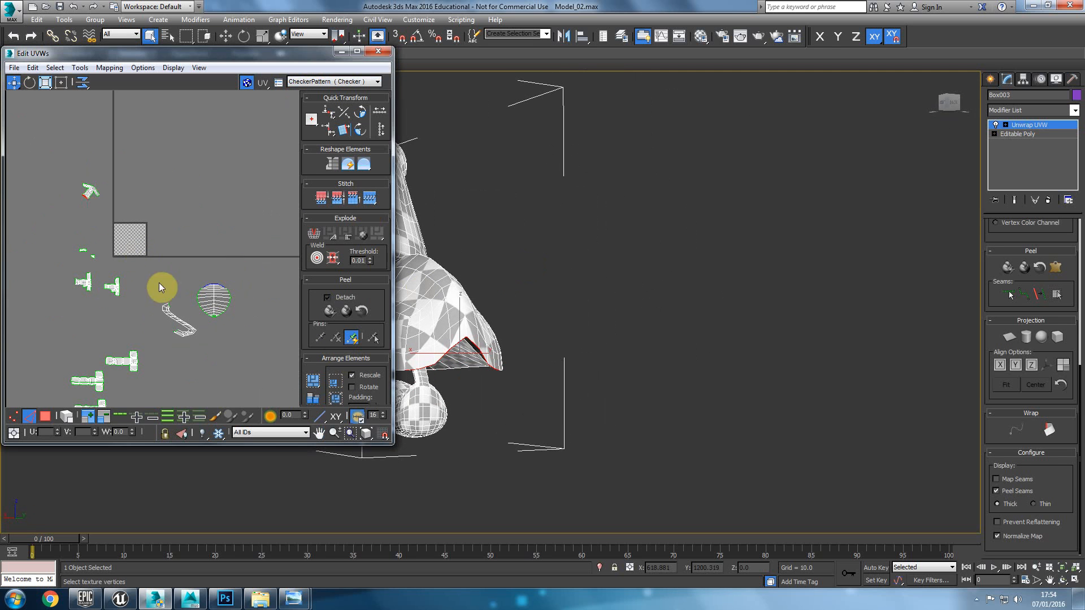
{"action": "middle_click_drag", "start_coordinate": [486, 317], "coordinate": [661, 310], "text": "alt"}
{"action": "scroll", "coordinate": [661, 310], "scroll_direction": "up", "scroll_amount": 4}
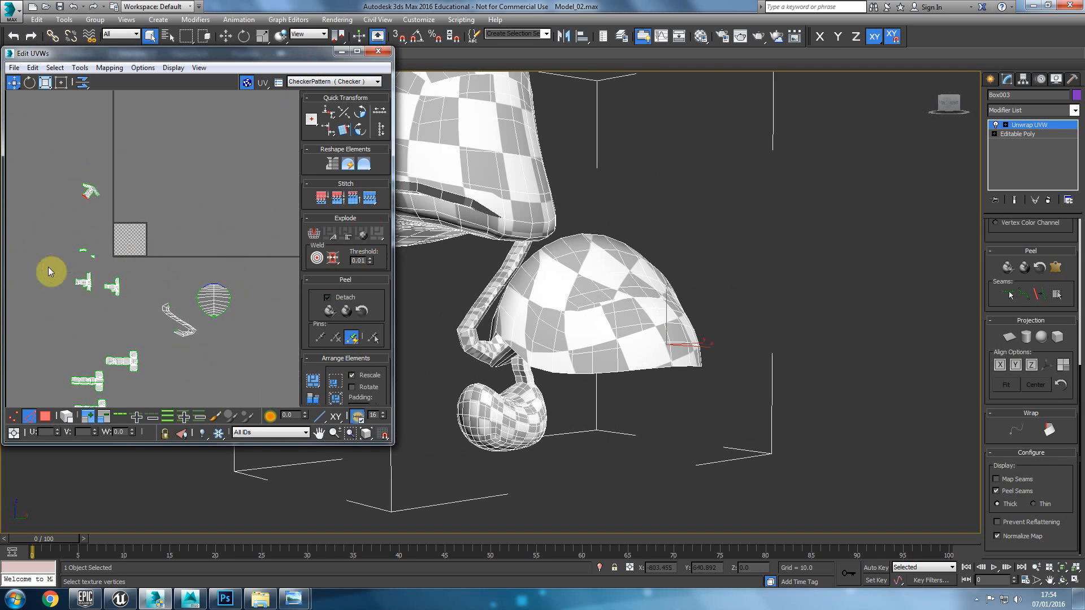
Select all faces of the joined body shell and use free-form transform to set it upright inside the checker tile
{"action": "left_click", "coordinate": [48, 418]}
{"action": "left_click_drag", "start_coordinate": [151, 165], "coordinate": [74, 216]}
{"action": "middle_click_drag", "start_coordinate": [557, 271], "coordinate": [373, 195], "text": "alt"}
{"action": "scroll", "coordinate": [52, 205], "scroll_direction": "up", "scroll_amount": 5}
{"action": "middle_click_drag", "start_coordinate": [52, 206], "coordinate": [95, 180]}
{"action": "scroll", "coordinate": [95, 180], "scroll_direction": "up", "scroll_amount": 1}
{"action": "middle_click_drag", "start_coordinate": [131, 268], "coordinate": [156, 281]}
{"action": "scroll", "coordinate": [118, 258], "scroll_direction": "down", "scroll_amount": 3}
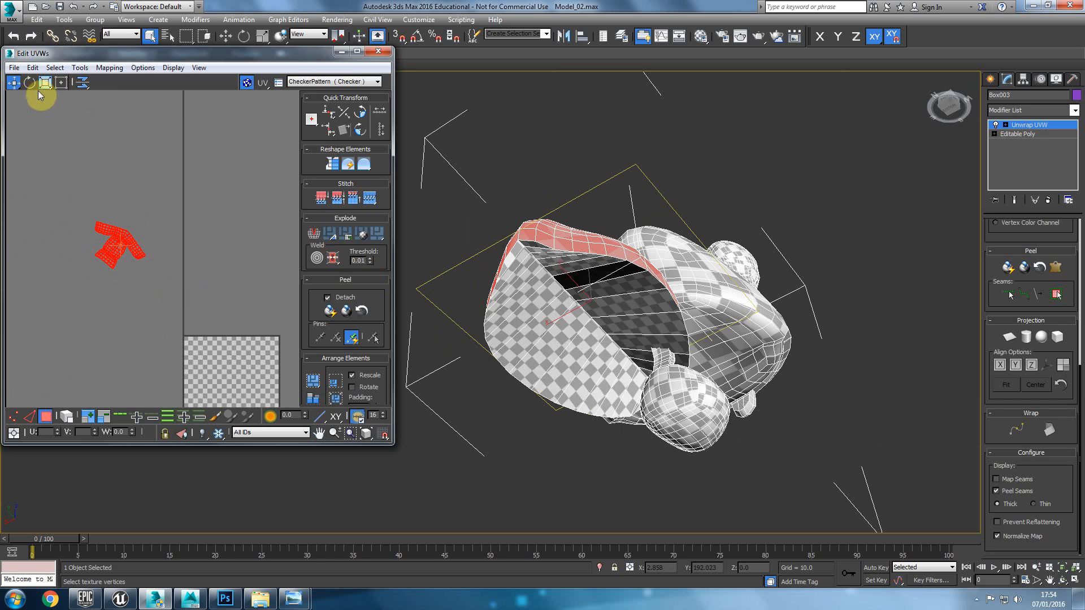
{"action": "left_click", "coordinate": [63, 83]}
{"action": "left_click_drag", "start_coordinate": [119, 273], "coordinate": [219, 368]}
Select an edge on the side of the body in the model and locate it at the joined shell's underarm
{"action": "middle_click_drag", "start_coordinate": [640, 200], "coordinate": [723, 320], "text": "alt"}
{"action": "left_click", "coordinate": [673, 305]}
{"action": "middle_click_drag", "start_coordinate": [196, 249], "coordinate": [133, 183]}
{"action": "scroll", "coordinate": [763, 276], "scroll_direction": "up", "scroll_amount": 1}
{"action": "middle_click_drag", "start_coordinate": [199, 297], "coordinate": [311, 262]}
{"action": "left_click", "coordinate": [34, 417]}
{"action": "left_click", "coordinate": [684, 275]}
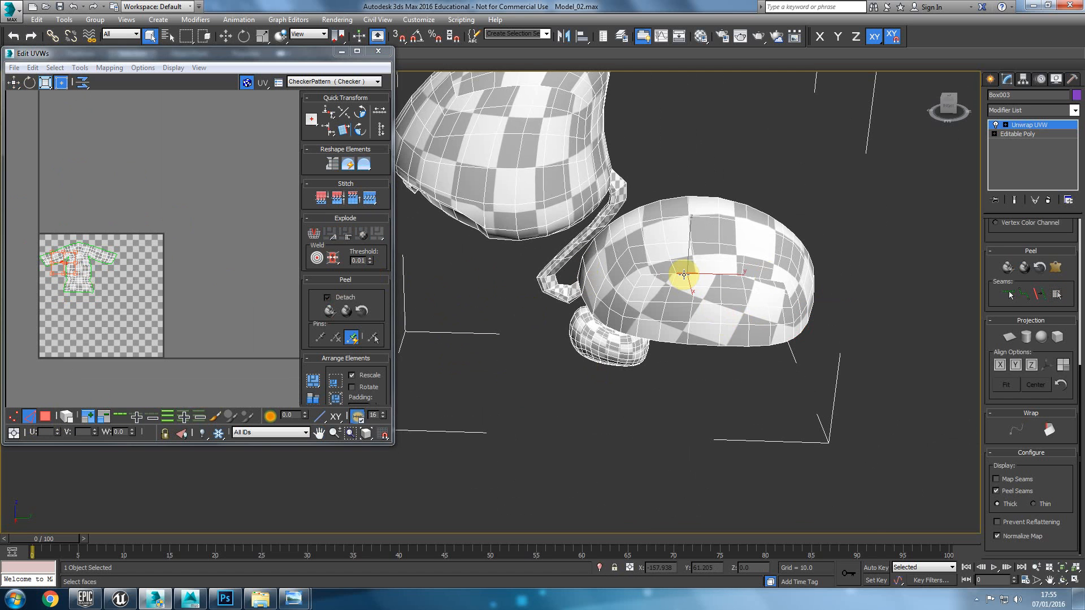
{"action": "middle_click_drag", "start_coordinate": [43, 193], "coordinate": [63, 204]}
{"action": "scroll", "coordinate": [63, 204], "scroll_direction": "up", "scroll_amount": 5}
{"action": "middle_click_drag", "start_coordinate": [176, 330], "coordinate": [185, 127]}
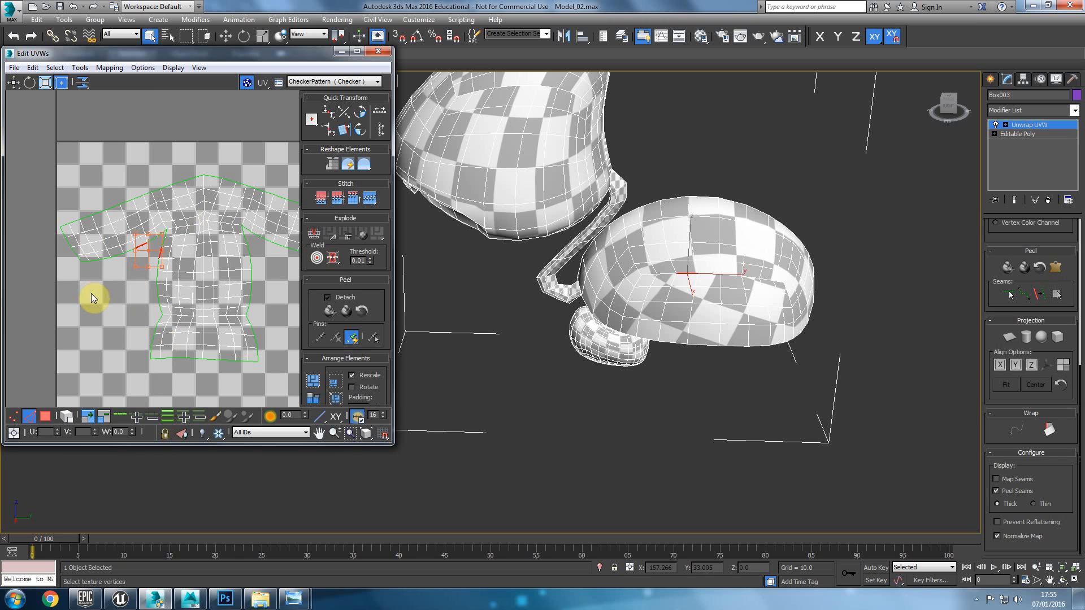
Select the joined body shell as faces and move it out of the checker tile into the empty space above
{"action": "middle_click_drag", "start_coordinate": [161, 281], "coordinate": [175, 264]}
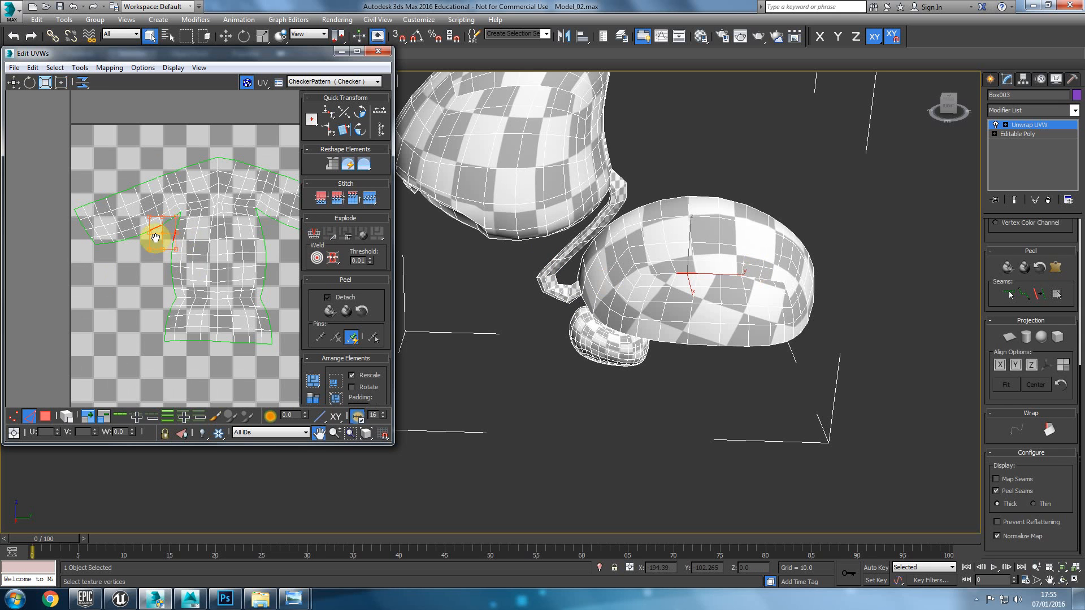
{"action": "scroll", "coordinate": [158, 203], "scroll_direction": "down", "scroll_amount": 1}
{"action": "middle_click_drag", "start_coordinate": [159, 204], "coordinate": [111, 199]}
{"action": "middle_click_drag", "start_coordinate": [199, 240], "coordinate": [182, 230]}
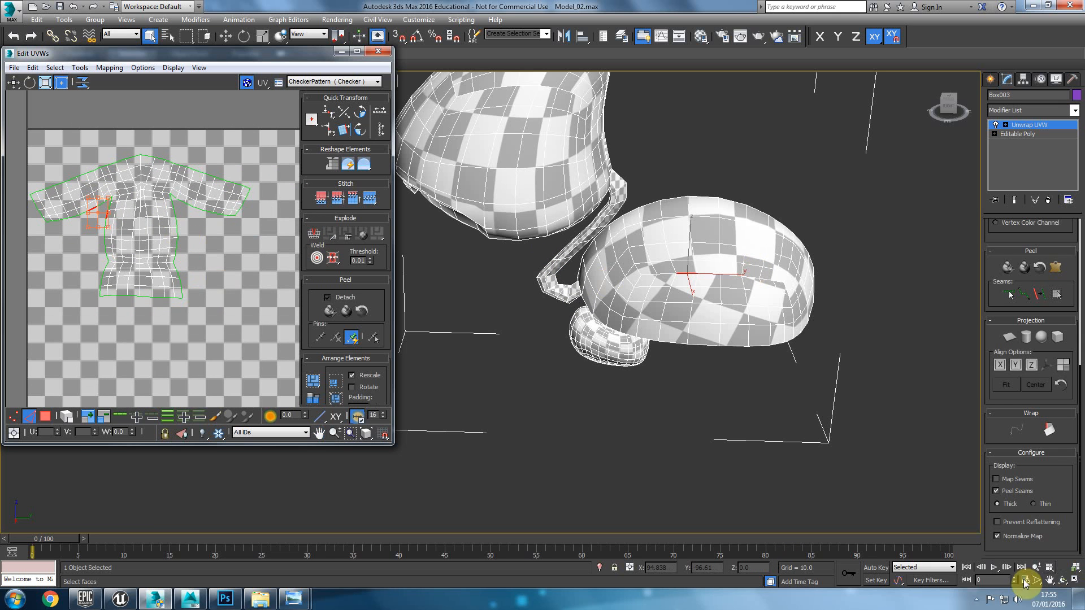
{"action": "left_click", "coordinate": [978, 600]}
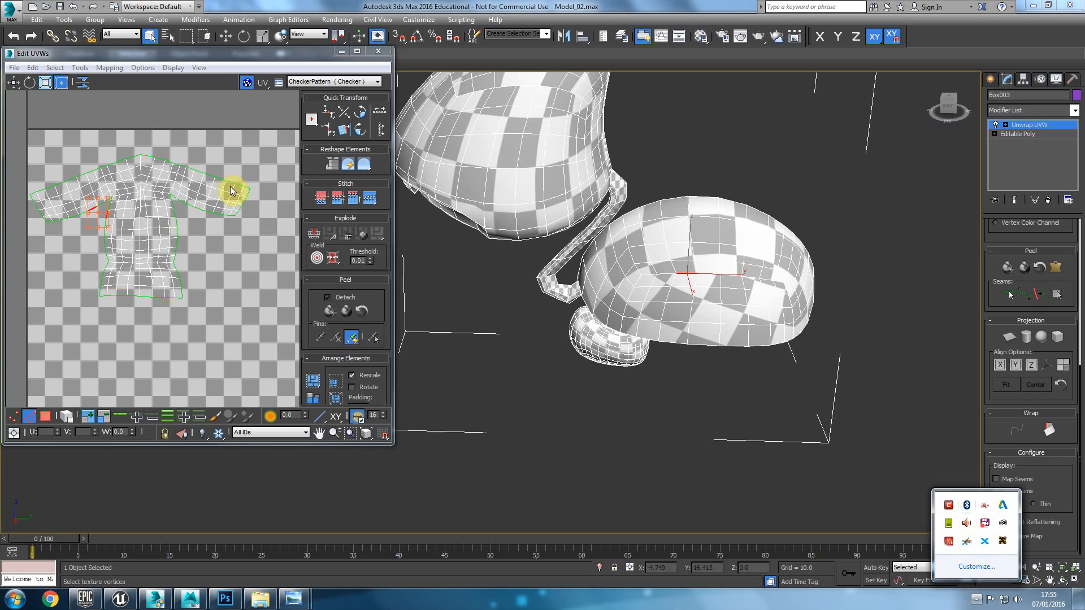
{"action": "scroll", "coordinate": [209, 212], "scroll_direction": "down", "scroll_amount": 4}
{"action": "middle_click_drag", "start_coordinate": [189, 278], "coordinate": [145, 259]}
{"action": "scroll", "coordinate": [592, 275], "scroll_direction": "down", "scroll_amount": 3}
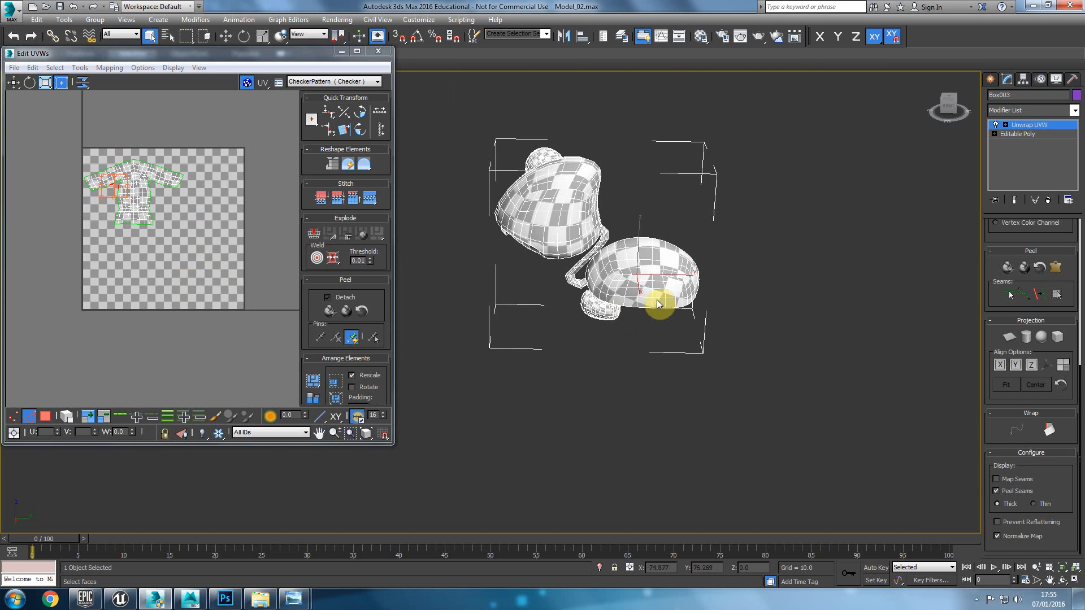
{"action": "left_click", "coordinate": [45, 417]}
{"action": "mouse_move", "coordinate": [212, 152]}
{"action": "left_mouse_down"}
{"action": "mouse_move", "coordinate": [86, 253]}
{"action": "mouse_move", "coordinate": [225, 144]}
{"action": "left_mouse_up"}
Select the whole round, ribbed shell and move it beside the body shell
{"action": "scroll", "coordinate": [153, 235], "scroll_direction": "down", "scroll_amount": 5}
{"action": "left_click", "coordinate": [209, 363]}
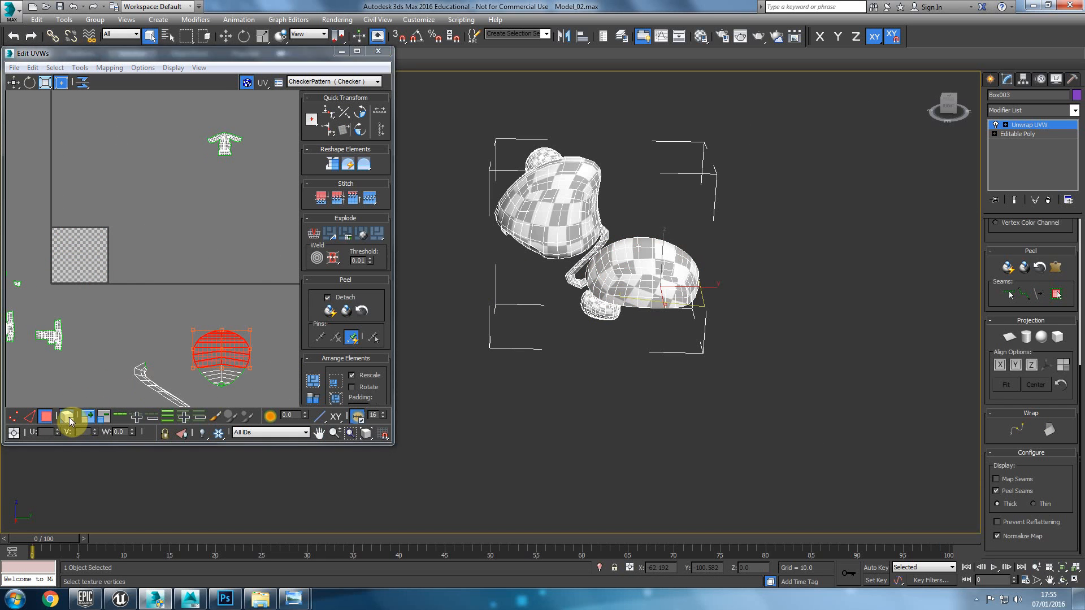
{"action": "left_click_drag", "start_coordinate": [225, 368], "coordinate": [283, 194]}
Select the foot element on the model and examine its T-shaped shell in the UV layout
{"action": "middle_click_drag", "start_coordinate": [585, 308], "coordinate": [678, 353], "text": "alt"}
{"action": "left_click", "coordinate": [663, 324]}
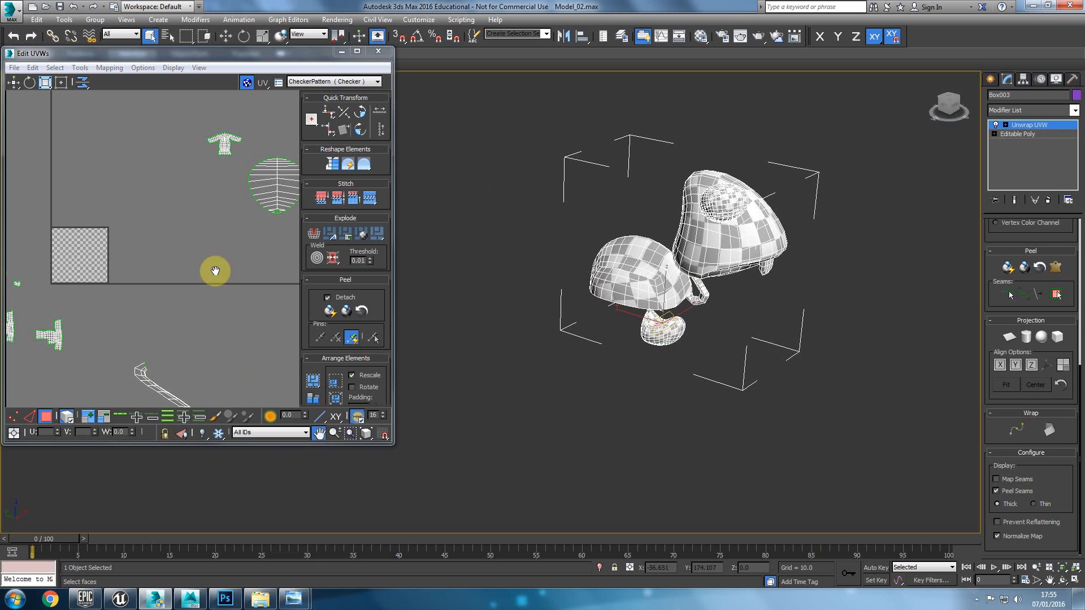
{"action": "right_click", "coordinate": [192, 253]}
{"action": "middle_click_drag", "start_coordinate": [153, 283], "coordinate": [197, 25]}
{"action": "scroll", "coordinate": [172, 193], "scroll_direction": "down", "scroll_amount": 2}
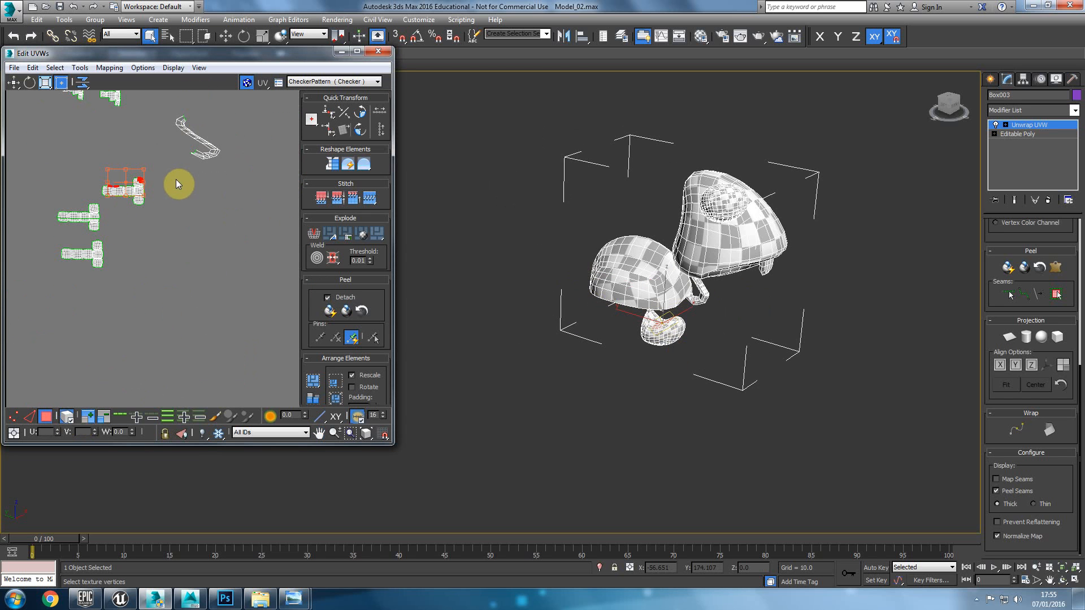
{"action": "scroll", "coordinate": [138, 229], "scroll_direction": "up", "scroll_amount": 5}
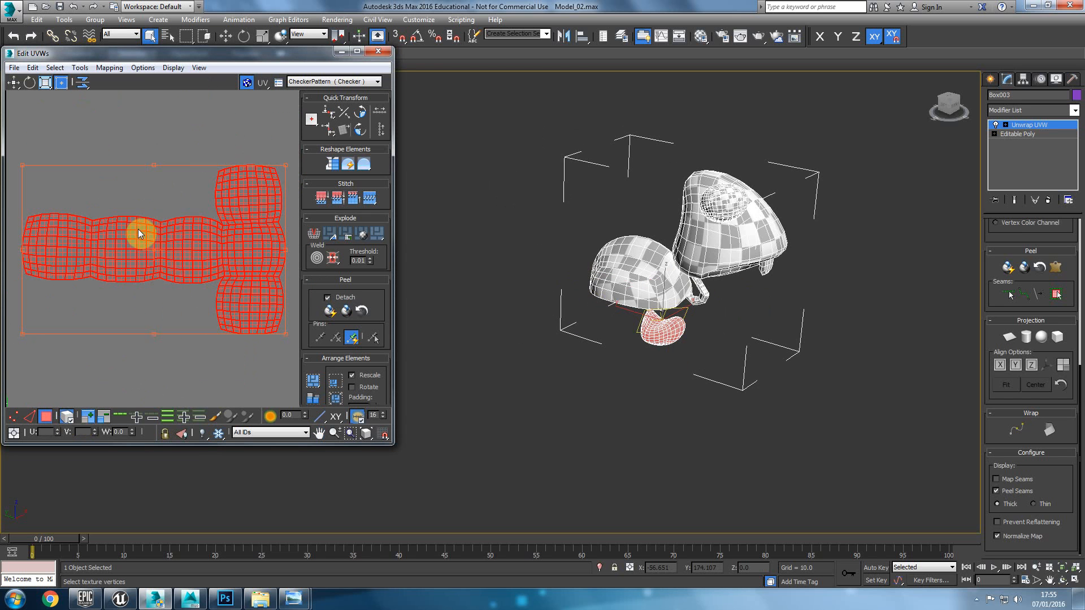
{"action": "scroll", "coordinate": [189, 275], "scroll_direction": "down", "scroll_amount": 3}
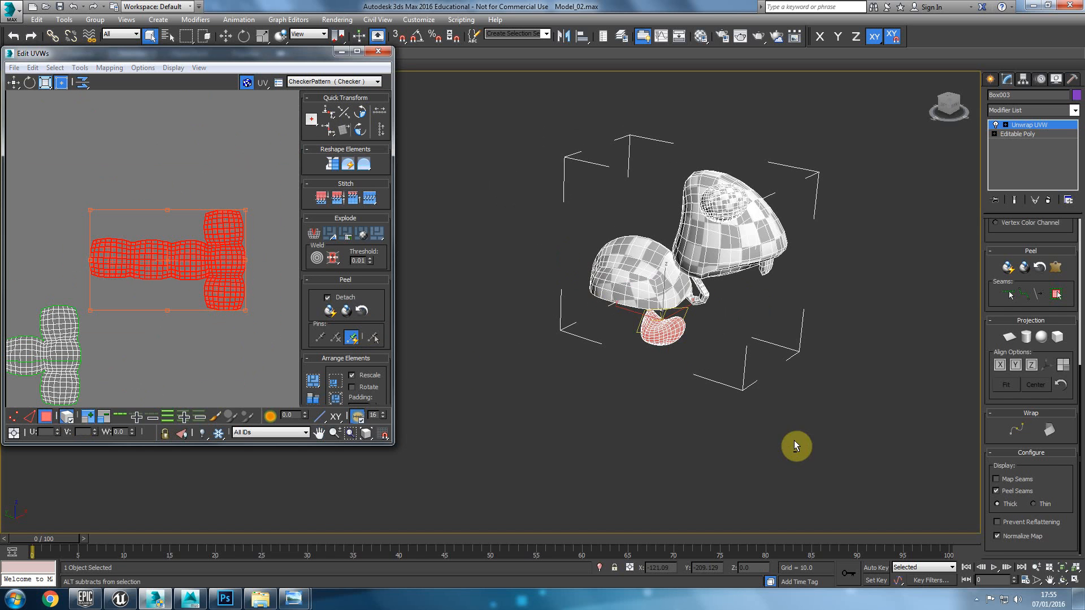
Pick the thin leg above the foot and locate its faces within the T-shaped shell
{"action": "middle_click_drag", "start_coordinate": [806, 444], "coordinate": [688, 430], "text": "alt"}
{"action": "scroll", "coordinate": [688, 430], "scroll_direction": "up", "scroll_amount": 4}
{"action": "left_click", "coordinate": [742, 377]}
{"action": "middle_click_drag", "start_coordinate": [524, 306], "coordinate": [518, 277], "text": "alt"}
{"action": "scroll", "coordinate": [571, 273], "scroll_direction": "up", "scroll_amount": 3}
{"action": "left_click", "coordinate": [495, 253]}
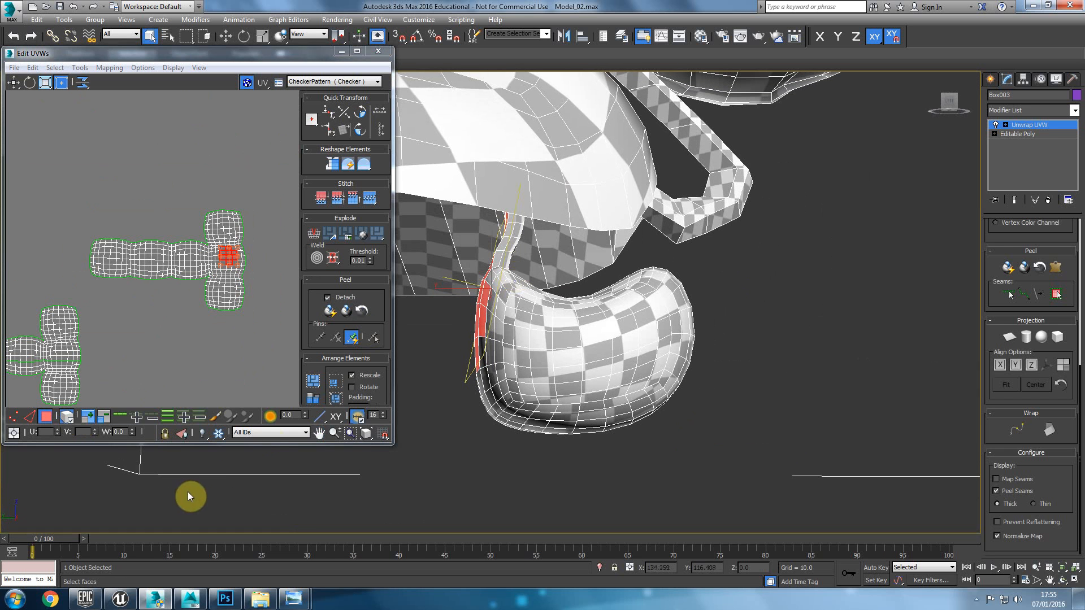
{"action": "scroll", "coordinate": [990, 262], "scroll_direction": "up", "scroll_amount": 5}
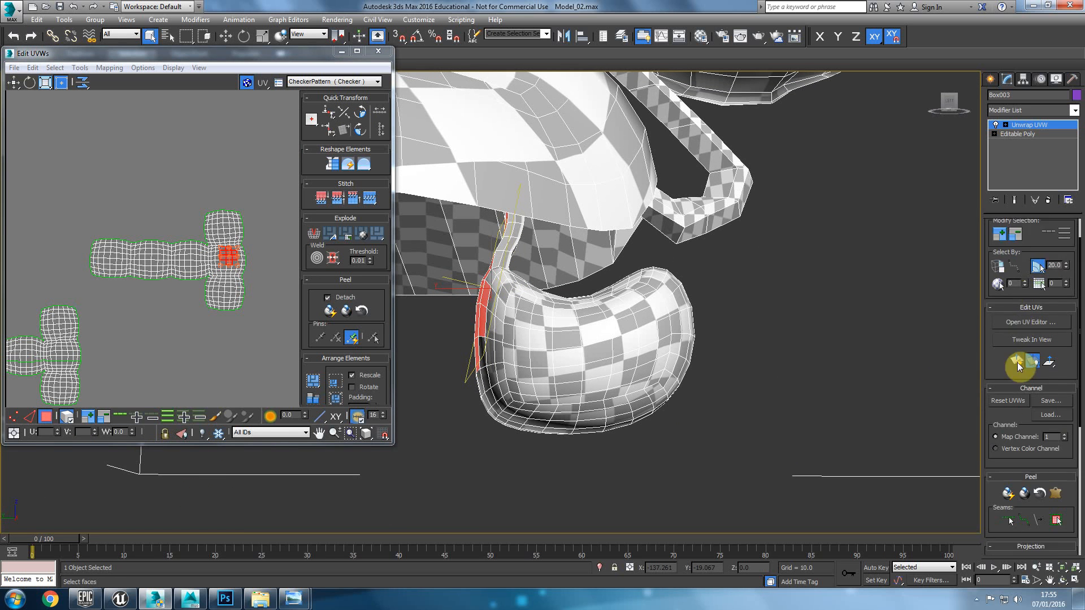
Switch the viewport to wireframe and try to pick the leg faces hidden inside the body
{"action": "middle_click_drag", "start_coordinate": [479, 289], "coordinate": [644, 305], "text": "alt"}
{"action": "left_click", "coordinate": [642, 305]}
{"action": "mouse_move", "coordinate": [570, 340]}
{"action": "middle_mouse_down"}
{"action": "mouse_move", "coordinate": [733, 327]}
{"action": "mouse_move", "coordinate": [562, 317]}
{"action": "mouse_move", "coordinate": [642, 313]}
{"action": "mouse_move", "coordinate": [650, 296]}
{"action": "mouse_move", "coordinate": [731, 249]}
{"action": "mouse_move", "coordinate": [695, 221]}
{"action": "middle_mouse_up"}
{"action": "left_click", "coordinate": [680, 289]}
{"action": "key", "text": "F3"}
{"action": "scroll", "coordinate": [696, 221], "scroll_direction": "up", "scroll_amount": 2}
{"action": "left_click", "coordinate": [670, 181]}
{"action": "middle_click_drag", "start_coordinate": [668, 266], "coordinate": [768, 228], "text": "alt"}
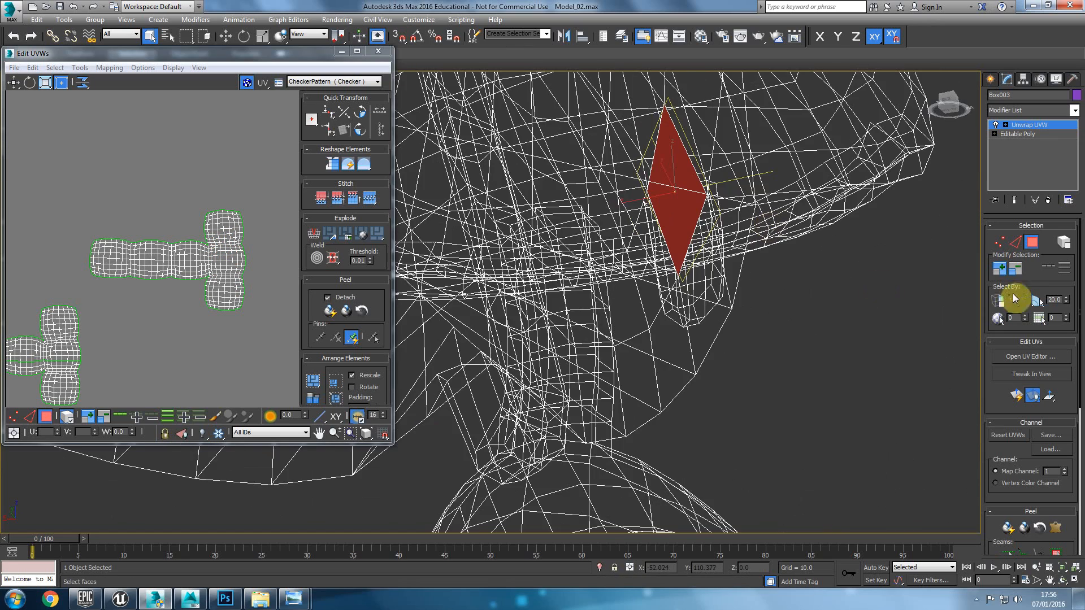
Select only the vertices around the leg's upper end in vertex mode, excluding the surrounding body vertices
{"action": "left_click", "coordinate": [1001, 243]}
{"action": "scroll", "coordinate": [487, 291], "scroll_direction": "up", "scroll_amount": 3}
{"action": "middle_click_drag", "start_coordinate": [552, 315], "coordinate": [753, 301], "text": "alt"}
{"action": "scroll", "coordinate": [562, 317], "scroll_direction": "up", "scroll_amount": 3}
{"action": "scroll", "coordinate": [727, 331], "scroll_direction": "down", "scroll_amount": 2}
{"action": "left_click_drag", "start_coordinate": [752, 301], "coordinate": [671, 360]}
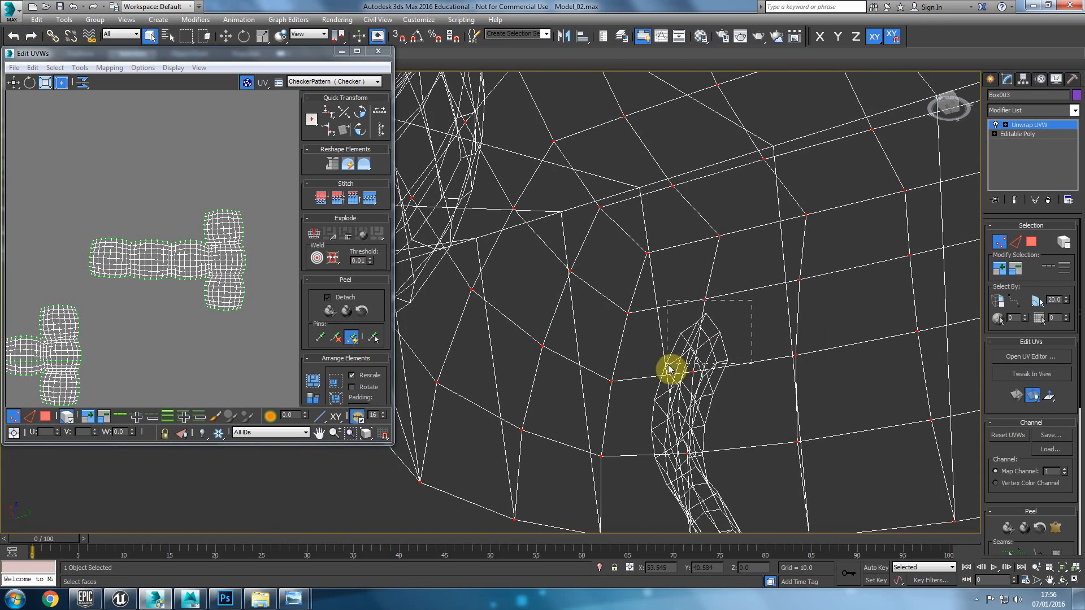
{"action": "middle_click_drag", "start_coordinate": [753, 380], "coordinate": [692, 403], "text": "alt"}
{"action": "left_click_drag", "start_coordinate": [692, 403], "coordinate": [662, 374], "text": "alt"}
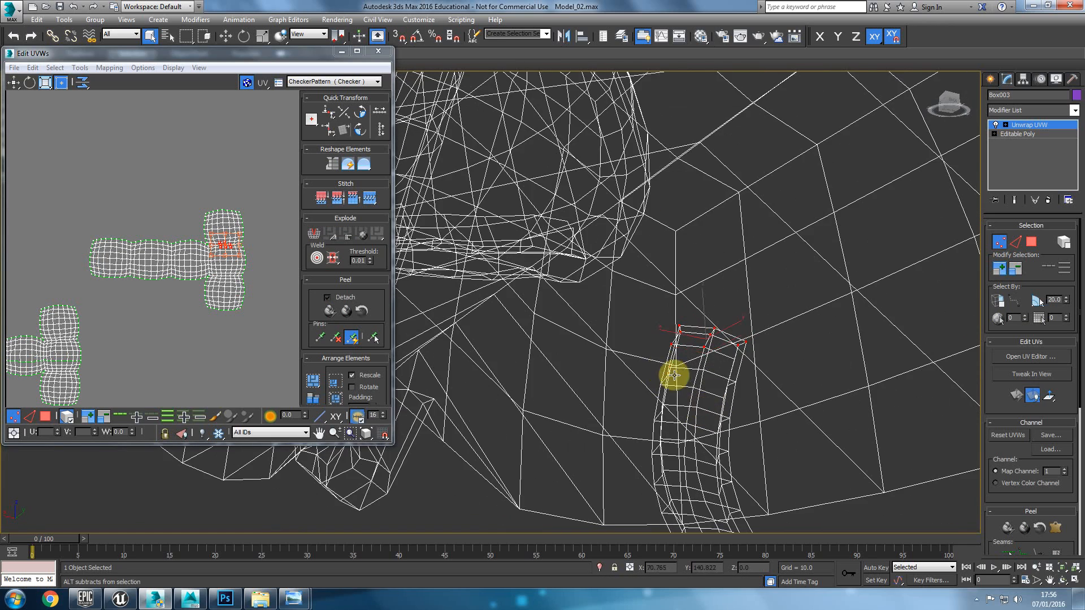
{"action": "middle_click_drag", "start_coordinate": [672, 377], "coordinate": [731, 371], "text": "alt"}
{"action": "left_click_drag", "start_coordinate": [764, 348], "coordinate": [749, 367], "text": "ctrl"}
Grow the vertex selection down the leg, convert it to polygons, and extend it to where the foot begins
{"action": "middle_click_drag", "start_coordinate": [739, 375], "coordinate": [747, 403], "text": "alt"}
{"action": "scroll", "coordinate": [662, 405], "scroll_direction": "down", "scroll_amount": 8}
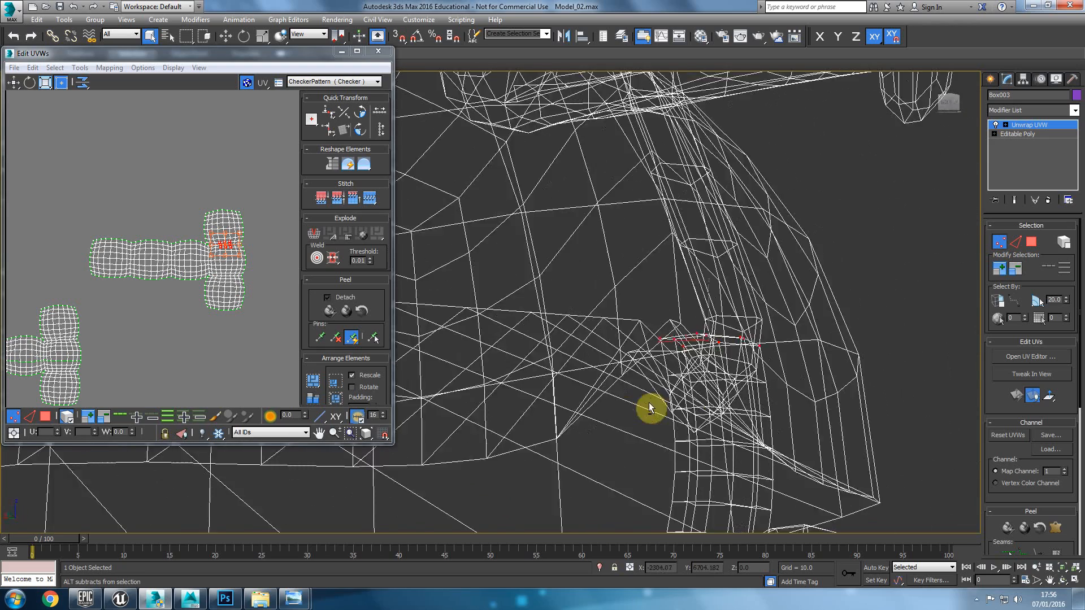
{"action": "middle_click_drag", "start_coordinate": [618, 400], "coordinate": [668, 327]}
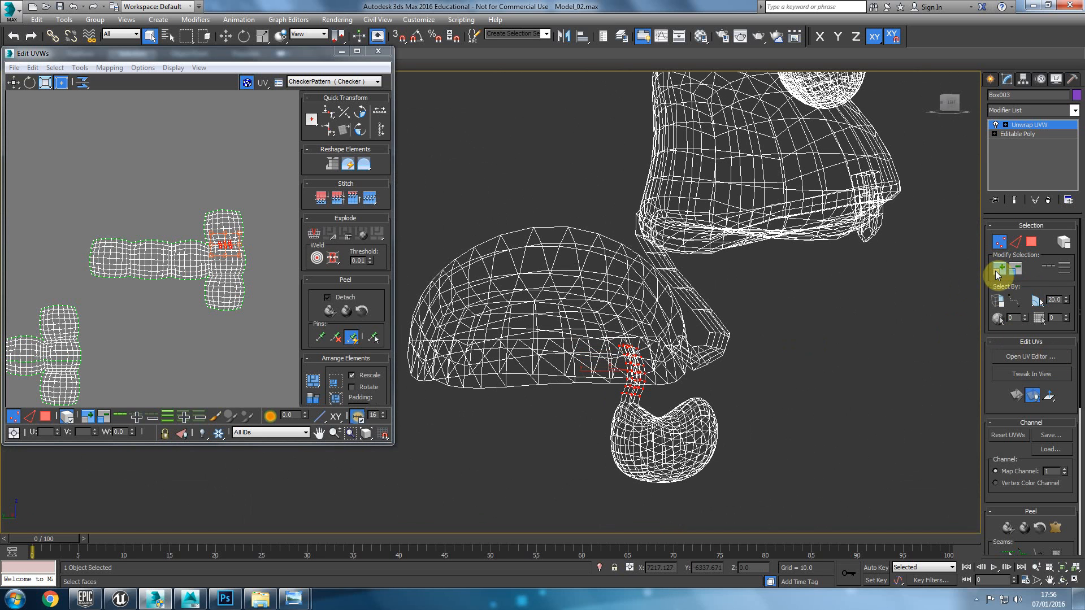
{"action": "left_click", "coordinate": [54, 68]}
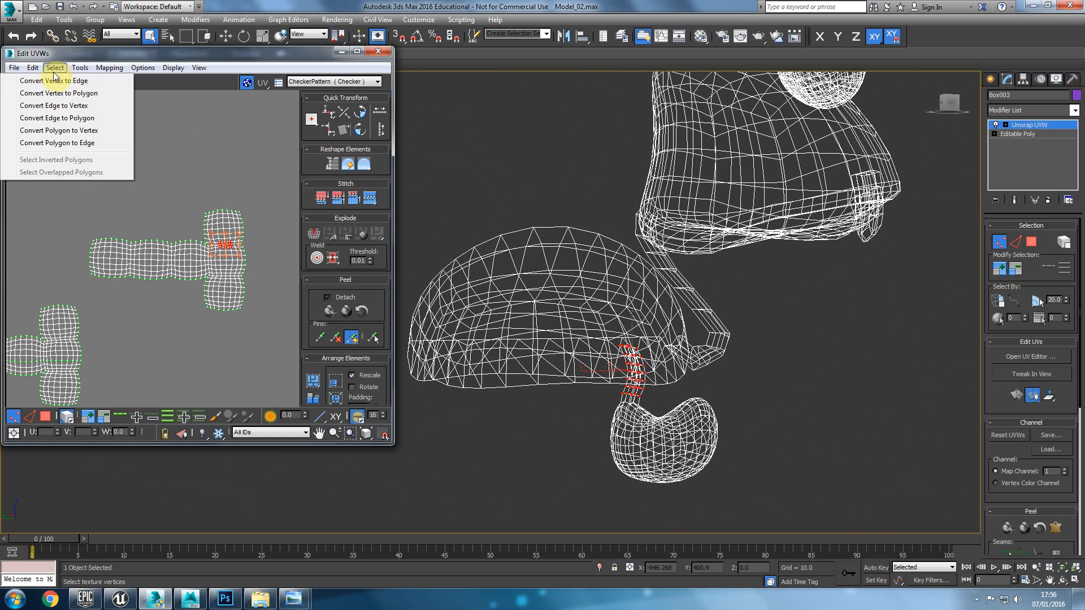
{"action": "left_click", "coordinate": [75, 94]}
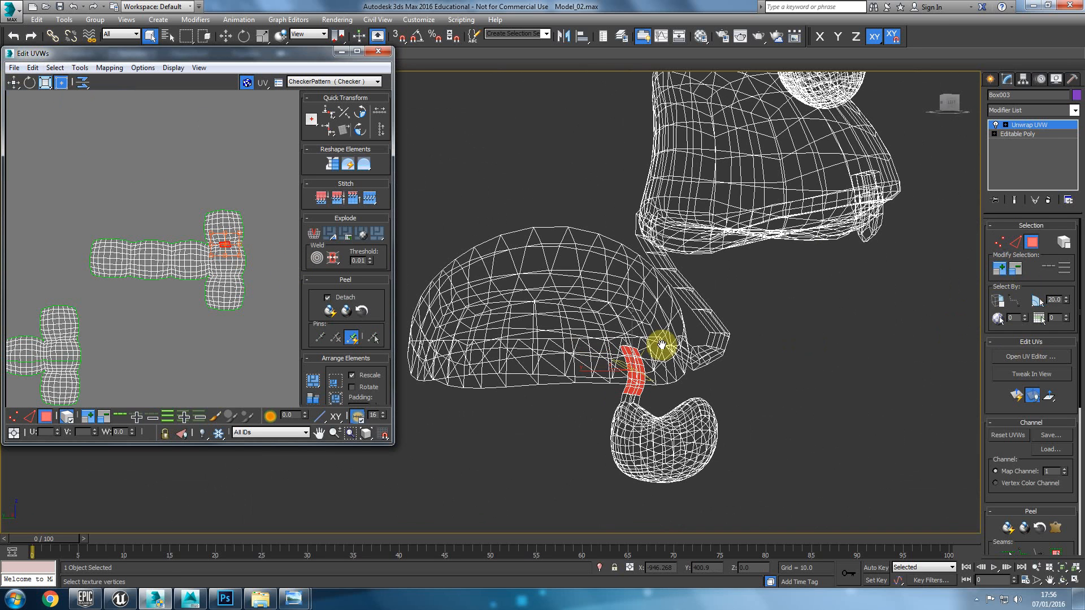
{"action": "left_click", "coordinate": [999, 270]}
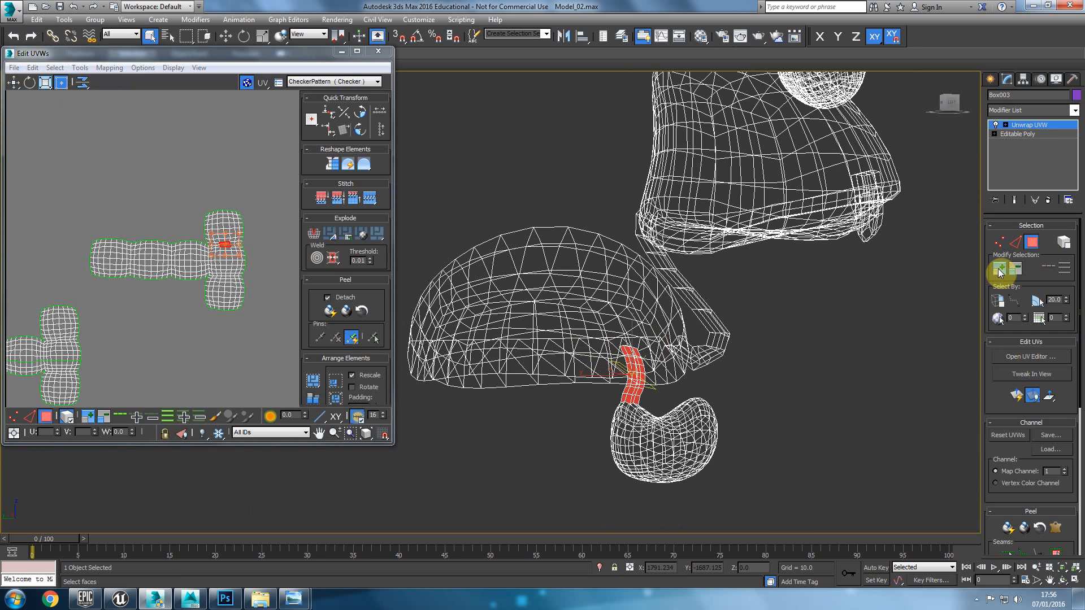
Apply a planar map aligned to the X axis to the selected leg faces
{"action": "scroll", "coordinate": [998, 432], "scroll_direction": "down", "scroll_amount": 5}
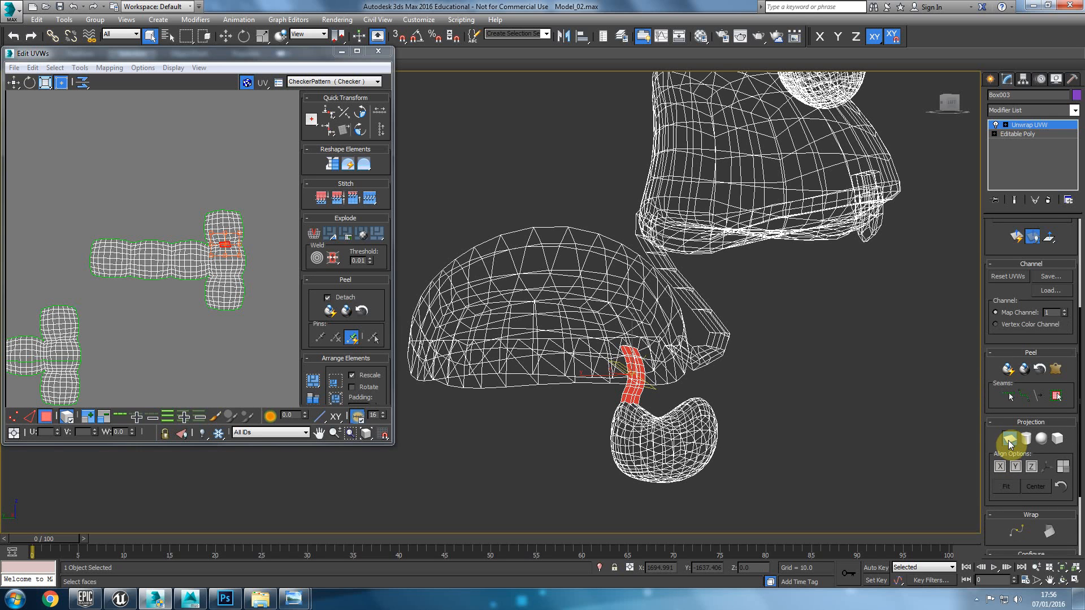
{"action": "left_click", "coordinate": [1008, 441]}
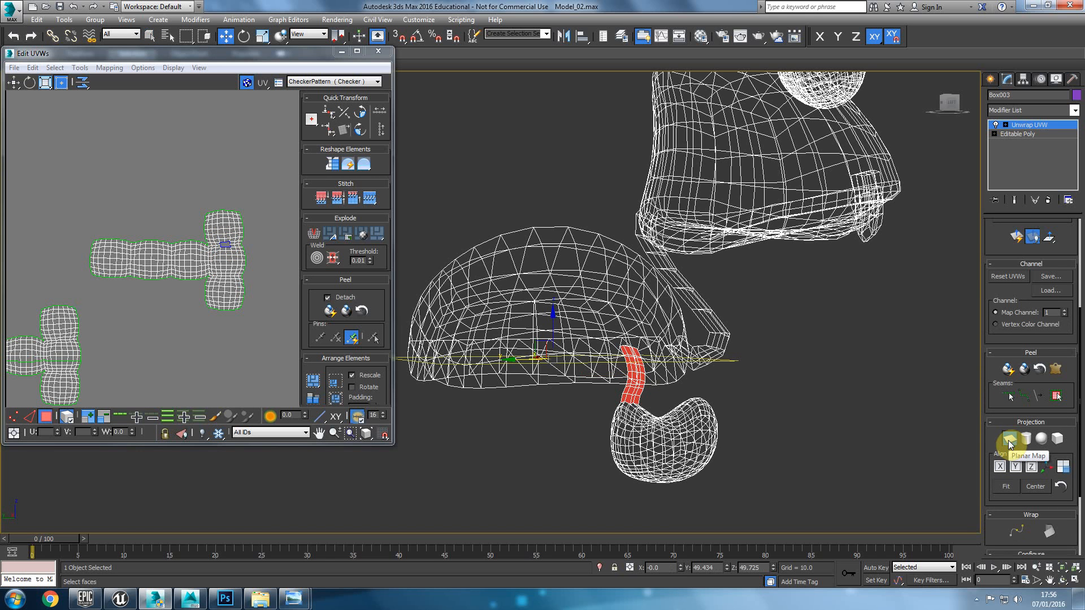
{"action": "left_click", "coordinate": [1009, 440]}
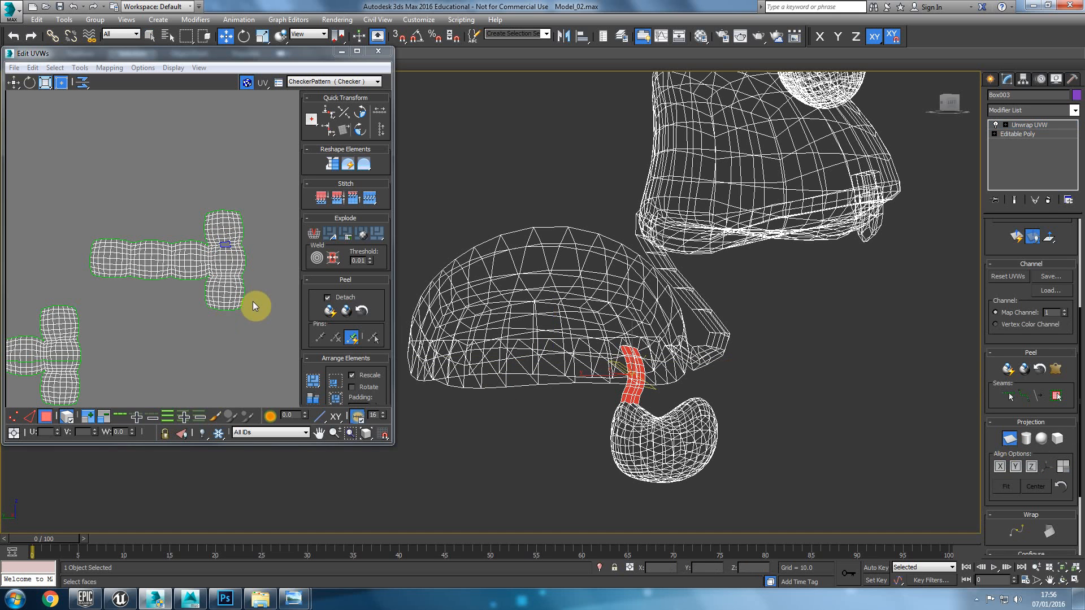
{"action": "scroll", "coordinate": [253, 307], "scroll_direction": "down", "scroll_amount": 5}
{"action": "scroll", "coordinate": [241, 238], "scroll_direction": "up", "scroll_amount": 3}
{"action": "middle_click_drag", "start_coordinate": [241, 237], "coordinate": [236, 315]}
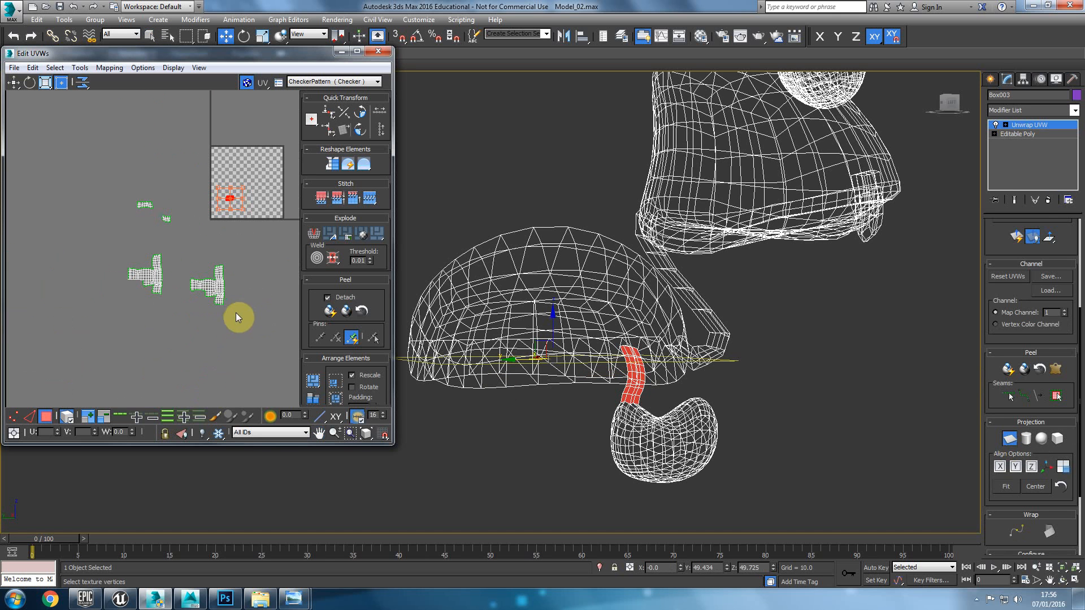
{"action": "left_click", "coordinate": [1000, 467]}
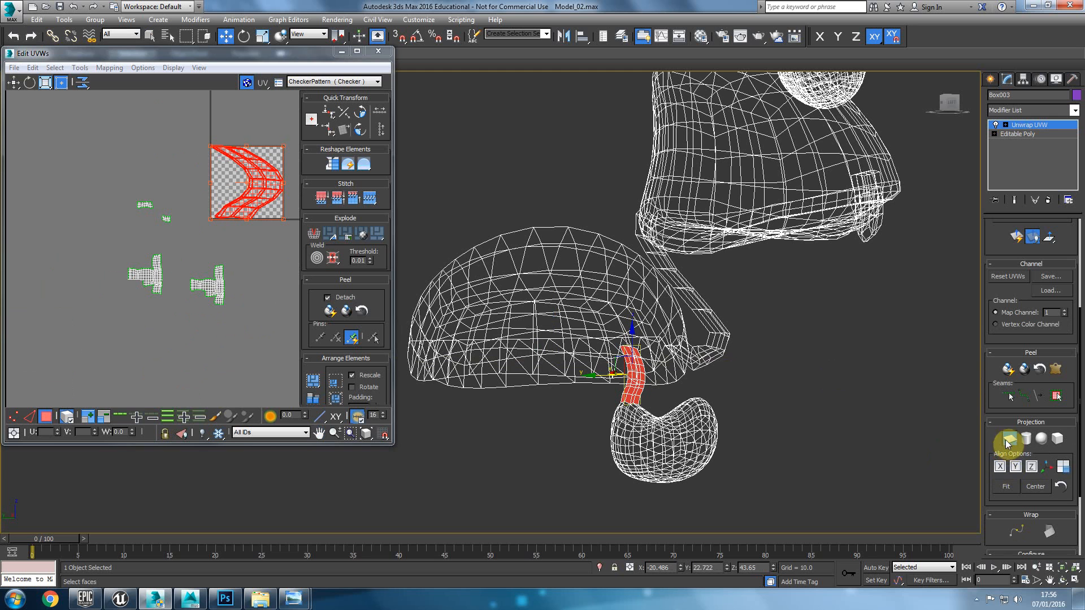
{"action": "left_click", "coordinate": [1009, 441]}
Move the planar-mapped leg shell out of the checker tile into the empty area below
{"action": "scroll", "coordinate": [192, 249], "scroll_direction": "down", "scroll_amount": 3}
{"action": "left_click_drag", "start_coordinate": [179, 225], "coordinate": [285, 372]}
{"action": "left_click", "coordinate": [179, 336]}
Return to shaded view, select the foot, and move its T-shaped shell up near the body shell
{"action": "left_click", "coordinate": [525, 371]}
{"action": "key", "text": "F3"}
{"action": "left_click_drag", "start_coordinate": [700, 354], "coordinate": [644, 375], "text": "alt"}
{"action": "key", "text": "z"}
{"action": "middle_click_drag", "start_coordinate": [645, 375], "coordinate": [583, 372], "text": "alt"}
{"action": "scroll", "coordinate": [572, 390], "scroll_direction": "down", "scroll_amount": 4}
{"action": "middle_click_drag", "start_coordinate": [153, 325], "coordinate": [88, 301]}
{"action": "left_click_drag", "start_coordinate": [111, 312], "coordinate": [264, 112]}
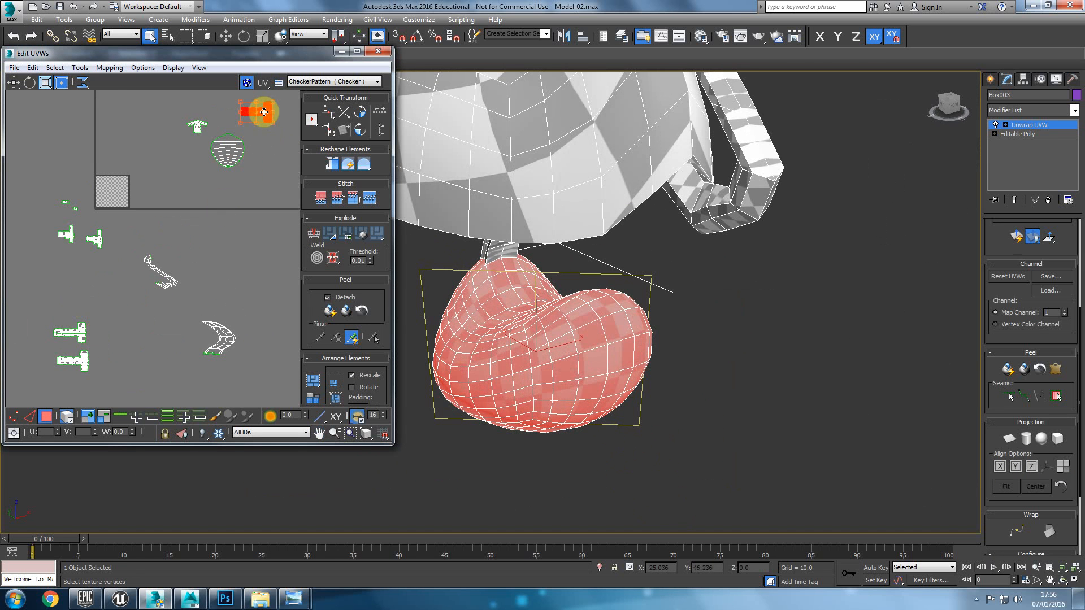
Select the leg shell and mark a point-to-point seam from the leg's upper end down to the foot
{"action": "left_click", "coordinate": [222, 339]}
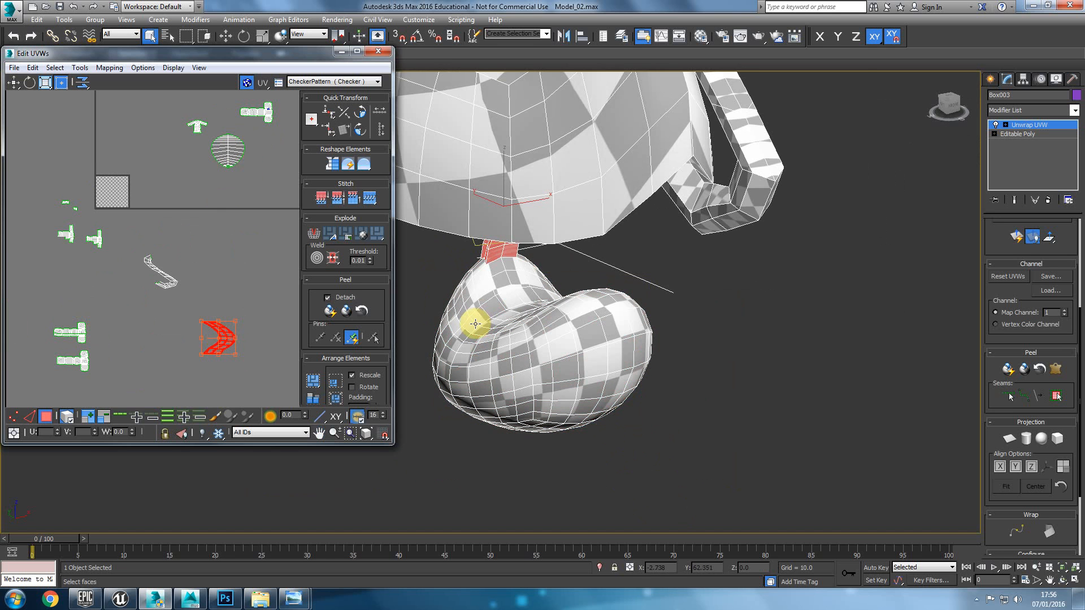
{"action": "scroll", "coordinate": [566, 295], "scroll_direction": "up", "scroll_amount": 8}
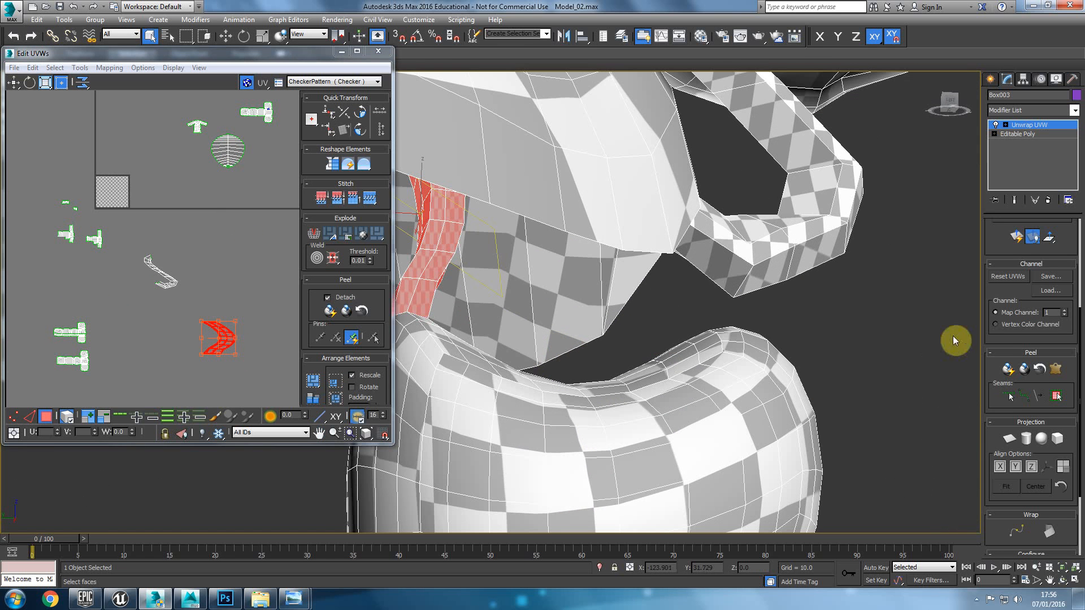
{"action": "left_click", "coordinate": [1026, 398]}
{"action": "middle_click_drag", "start_coordinate": [526, 309], "coordinate": [685, 357]}
{"action": "middle_click_drag", "start_coordinate": [570, 293], "coordinate": [622, 291], "text": "alt"}
{"action": "key", "text": "F3"}
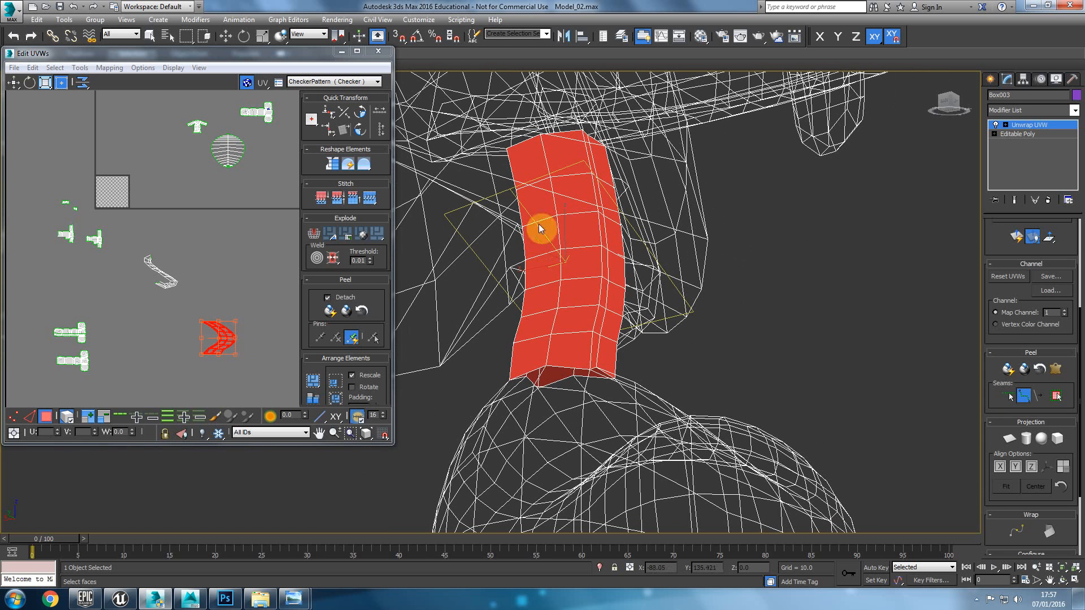
{"action": "left_click", "coordinate": [541, 135]}
{"action": "left_click", "coordinate": [548, 367]}
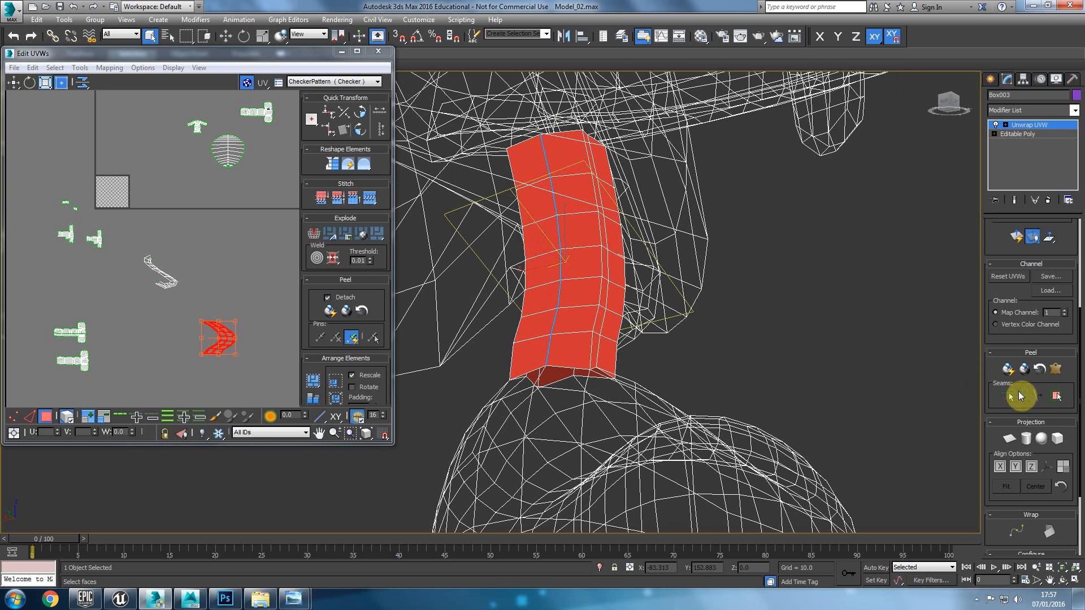
Quick Peel the leg shell along the new seam and inspect the unfolded faces against the model
{"action": "left_click", "coordinate": [1024, 395]}
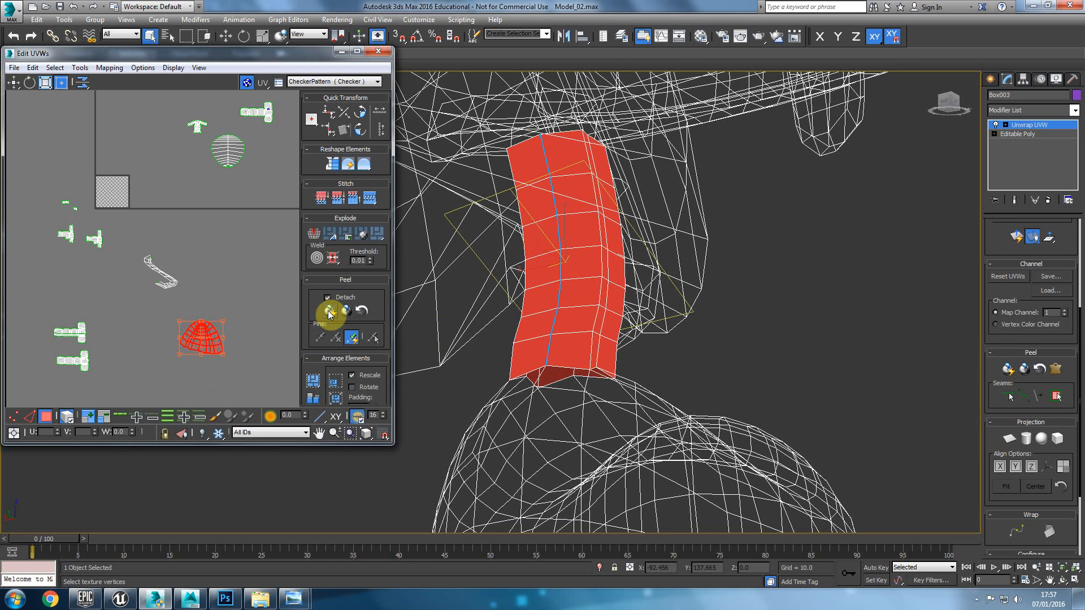
{"action": "scroll", "coordinate": [218, 362], "scroll_direction": "up", "scroll_amount": 3}
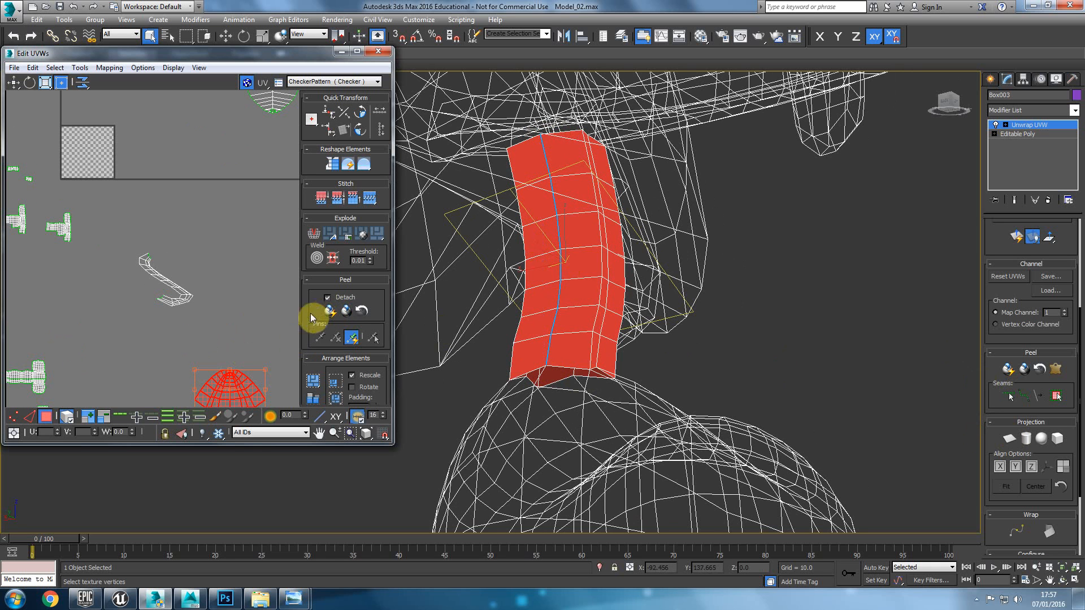
{"action": "middle_click_drag", "start_coordinate": [293, 318], "coordinate": [283, 204]}
{"action": "scroll", "coordinate": [237, 271], "scroll_direction": "up", "scroll_amount": 8}
{"action": "middle_click_drag", "start_coordinate": [606, 170], "coordinate": [552, 223], "text": "alt"}
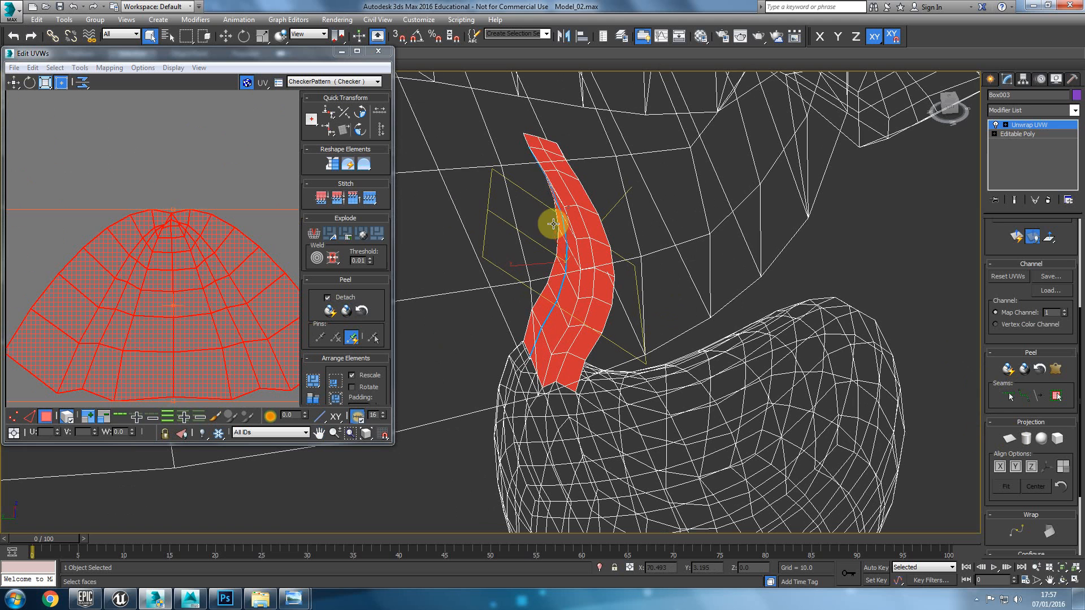
Convert the model to Editable Poly and activate polygon selection
{"action": "right_click", "coordinate": [566, 197]}
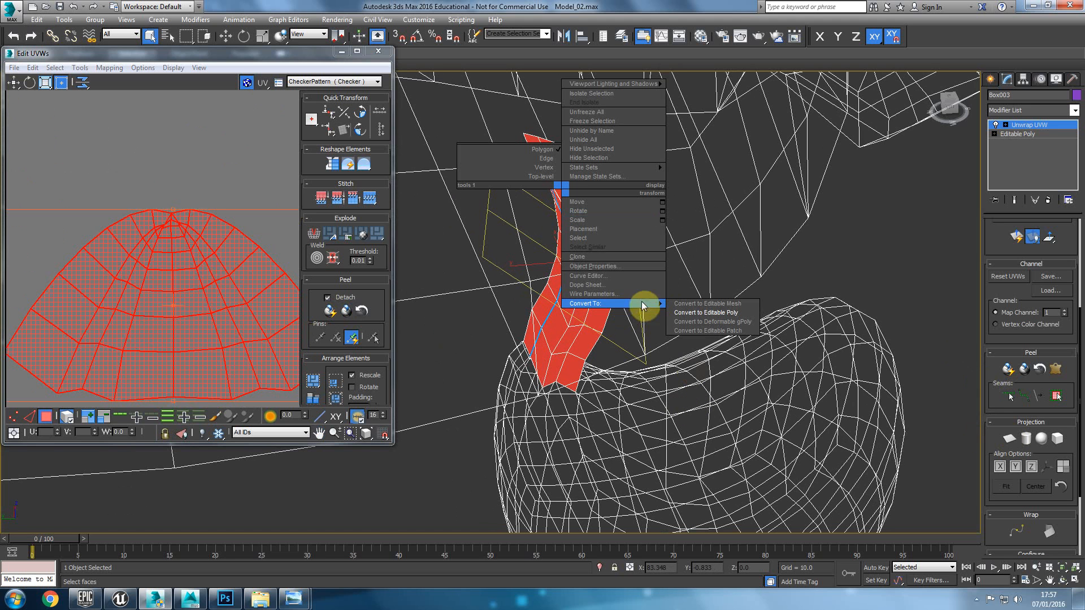
{"action": "left_click", "coordinate": [706, 311]}
{"action": "left_click", "coordinate": [1045, 239]}
Select the leg element's polygons and reduce the selection to the ring at the leg's upper end
{"action": "left_click", "coordinate": [544, 151]}
{"action": "middle_click_drag", "start_coordinate": [544, 151], "coordinate": [541, 229], "text": "alt"}
{"action": "double_click", "coordinate": [560, 281]}
{"action": "middle_click_drag", "start_coordinate": [567, 343], "coordinate": [526, 271], "text": "alt"}
{"action": "left_click_drag", "start_coordinate": [629, 484], "coordinate": [477, 230]}
{"action": "middle_click_drag", "start_coordinate": [477, 230], "coordinate": [611, 279], "text": "alt"}
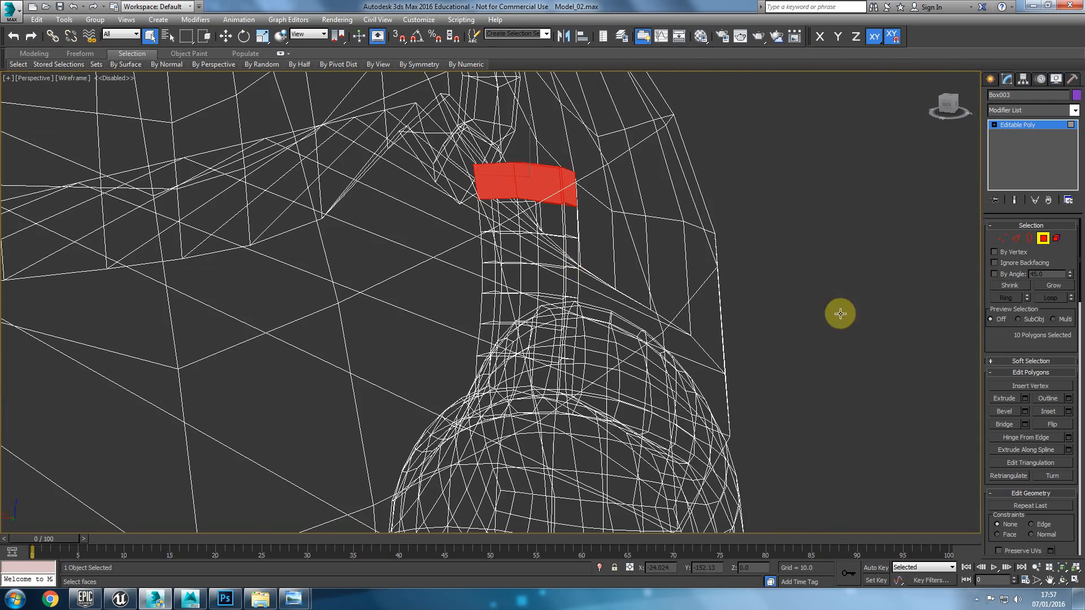
Undo the last change, inspect the leg's upper end and clear the polygon selection
{"action": "left_click", "coordinate": [1023, 292]}
{"action": "middle_click_drag", "start_coordinate": [819, 322], "coordinate": [537, 260], "text": "alt"}
{"action": "key", "text": "ctrl+z"}
{"action": "left_click_drag", "start_coordinate": [593, 275], "coordinate": [514, 259], "text": "alt"}
{"action": "middle_click_drag", "start_coordinate": [514, 260], "coordinate": [497, 279], "text": "alt"}
{"action": "left_click", "coordinate": [496, 279]}
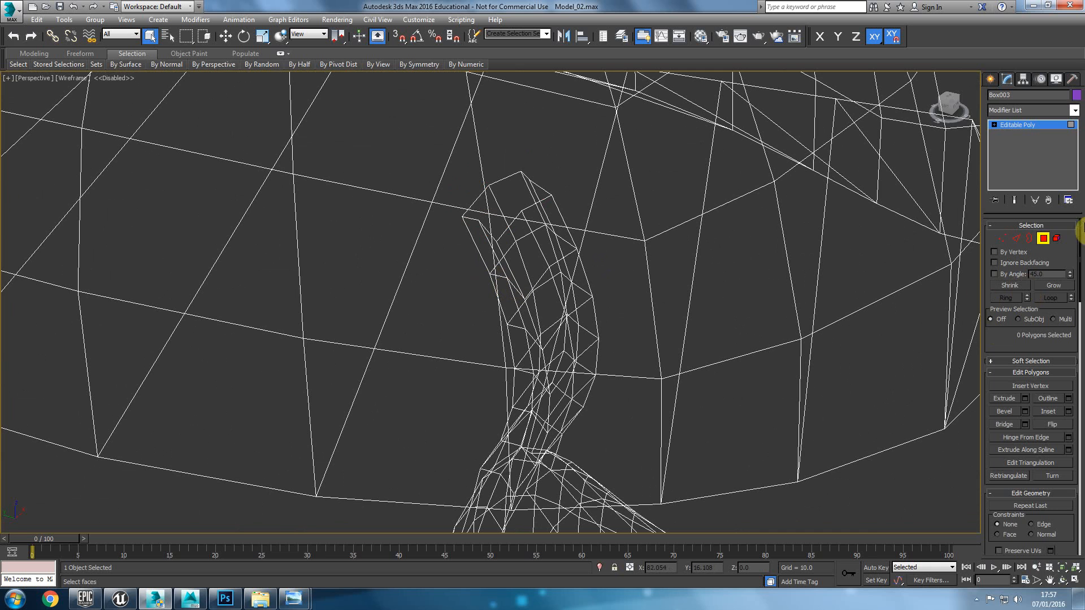
Add an Unwrap UVW modifier to the model and open the UV editor
{"action": "left_click", "coordinate": [1044, 124]}
{"action": "left_click", "coordinate": [1046, 109]}
{"action": "key", "text": "u"}
{"action": "key", "text": "Down"}
{"action": "key", "text": "Down"}
{"action": "key", "text": "Down"}
{"action": "key", "text": "Down"}
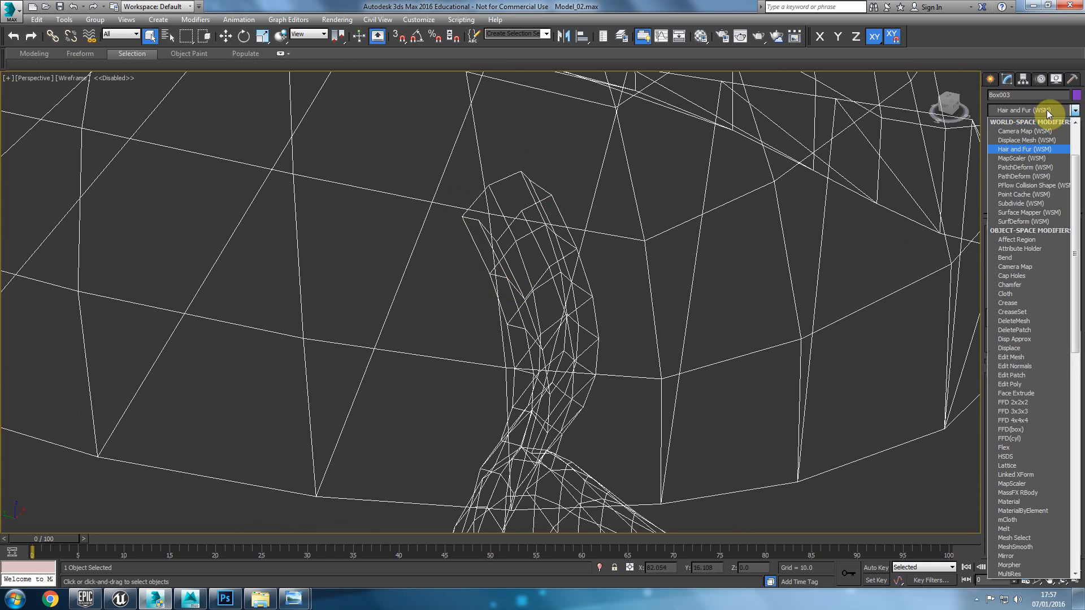
{"action": "key", "text": "u"}
{"action": "key", "text": "Return"}
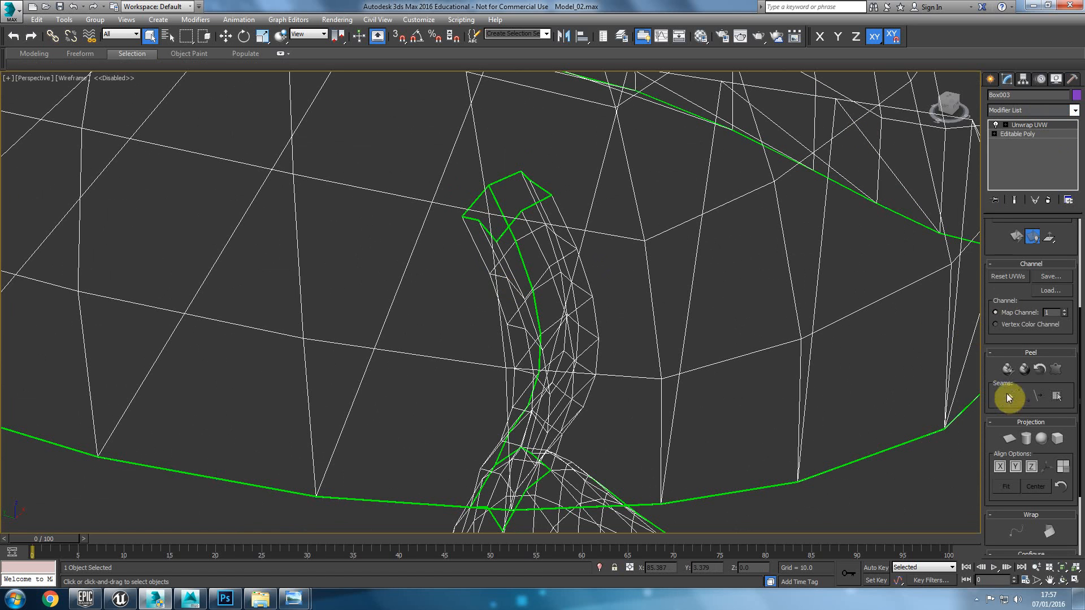
{"action": "scroll", "coordinate": [1004, 255], "scroll_direction": "up", "scroll_amount": 5}
{"action": "left_click", "coordinate": [1022, 339]}
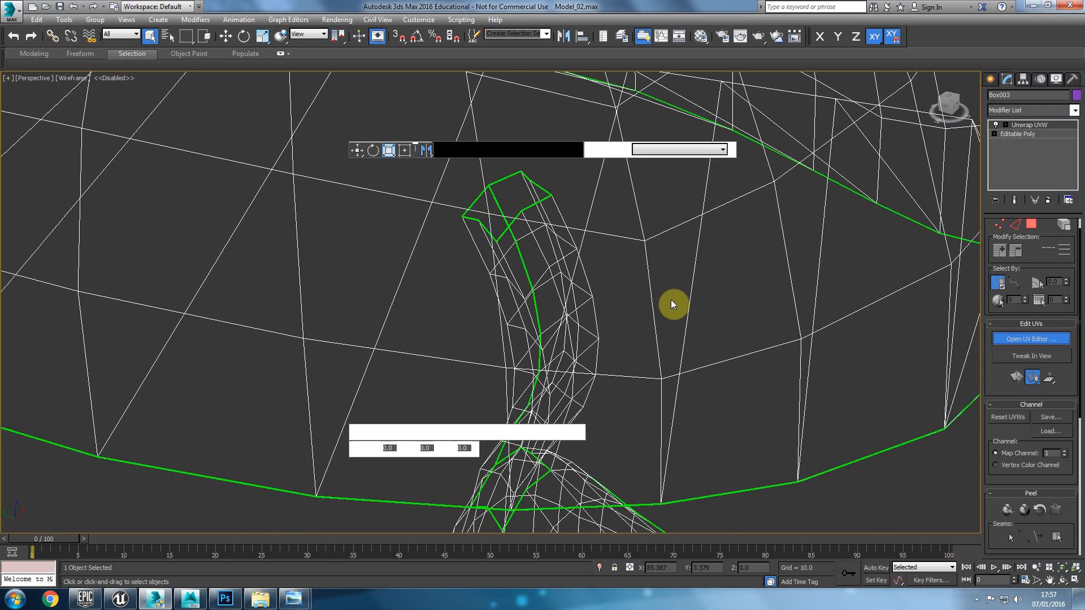
Locate the dome-shaped leg shell in the UV editor, select its polygons and Quick Peel it
{"action": "scroll", "coordinate": [201, 274], "scroll_direction": "down", "scroll_amount": 8}
{"action": "middle_click_drag", "start_coordinate": [212, 311], "coordinate": [168, 220]}
{"action": "scroll", "coordinate": [170, 219], "scroll_direction": "up", "scroll_amount": 2}
{"action": "middle_click_drag", "start_coordinate": [229, 280], "coordinate": [158, 144]}
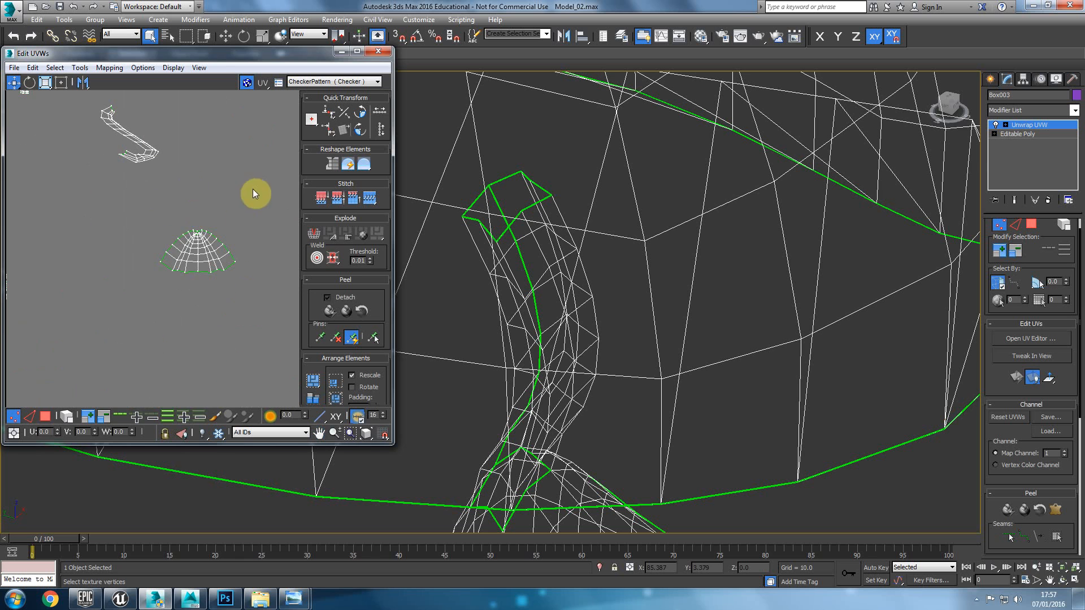
{"action": "left_click", "coordinate": [45, 417]}
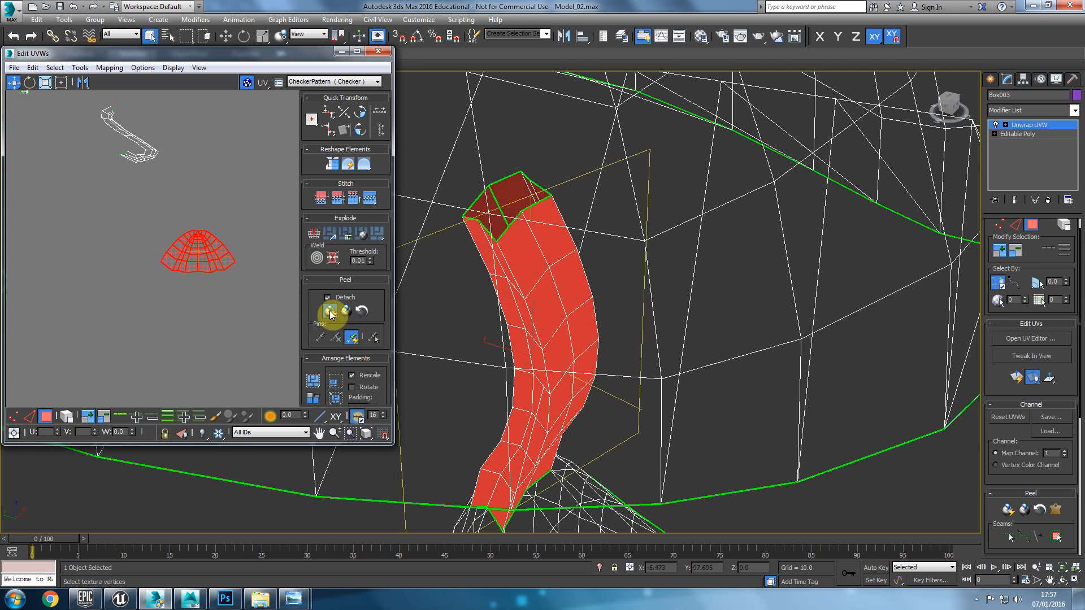
{"action": "mouse_move", "coordinate": [593, 318]}
{"action": "middle_mouse_down", "text": "alt"}
{"action": "mouse_move", "coordinate": [625, 358]}
{"action": "mouse_move", "coordinate": [647, 346]}
{"action": "mouse_move", "coordinate": [629, 321]}
{"action": "mouse_move", "coordinate": [586, 334]}
{"action": "middle_mouse_up", "text": "alt"}
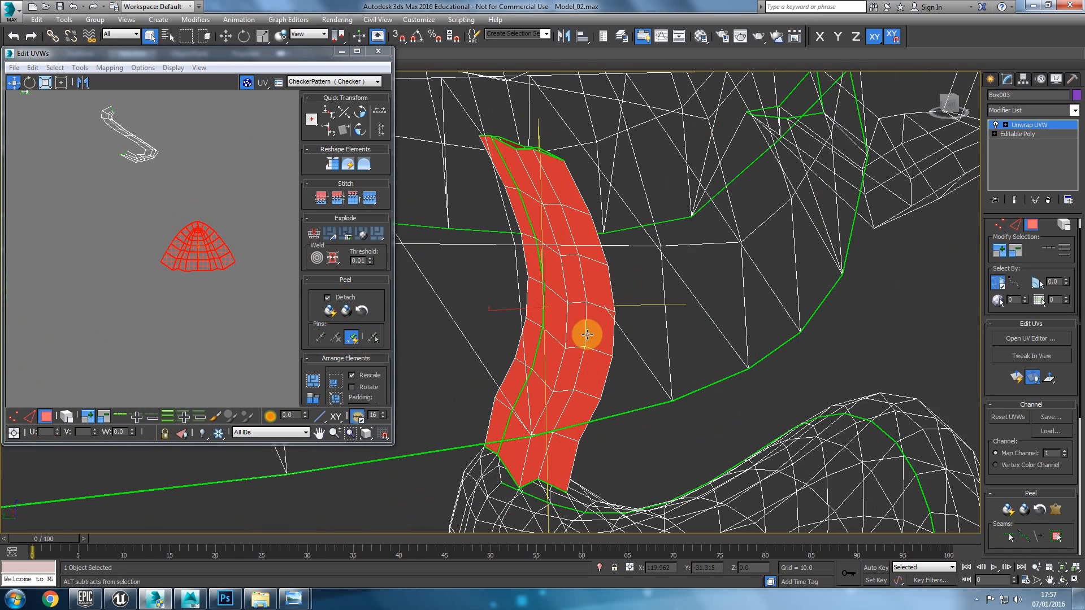
Try a planar projection aligned to X on the selected leg faces, followed by a Quick Peel
{"action": "left_click_drag", "start_coordinate": [989, 380], "coordinate": [1003, 310]}
{"action": "left_click", "coordinate": [1012, 473]}
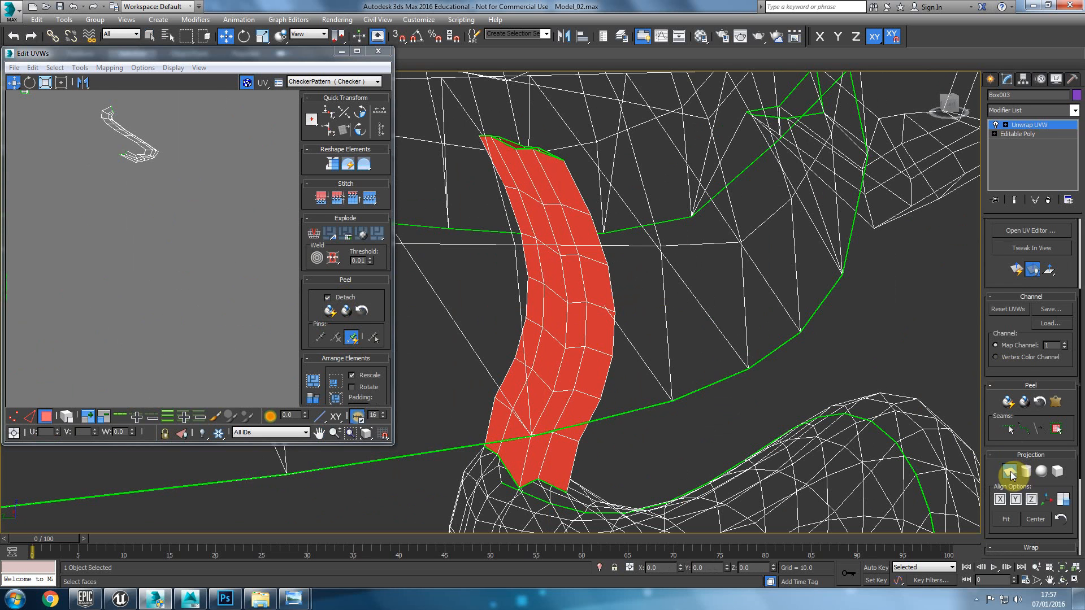
{"action": "left_click", "coordinate": [1012, 475]}
{"action": "key", "text": "z"}
{"action": "scroll", "coordinate": [154, 240], "scroll_direction": "down", "scroll_amount": 8}
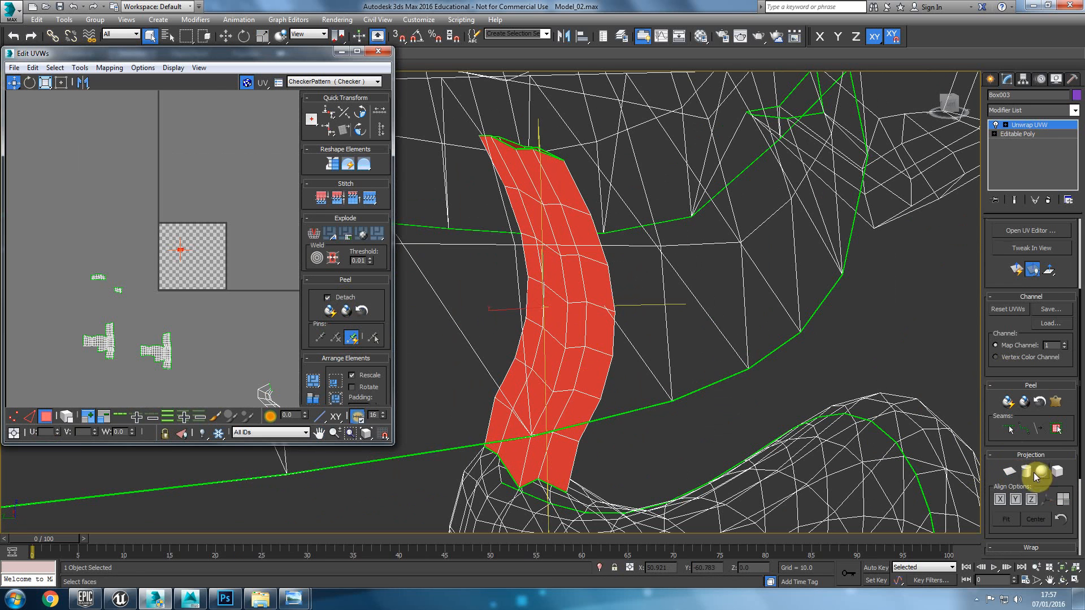
{"action": "left_click", "coordinate": [1010, 472]}
{"action": "left_click", "coordinate": [999, 500]}
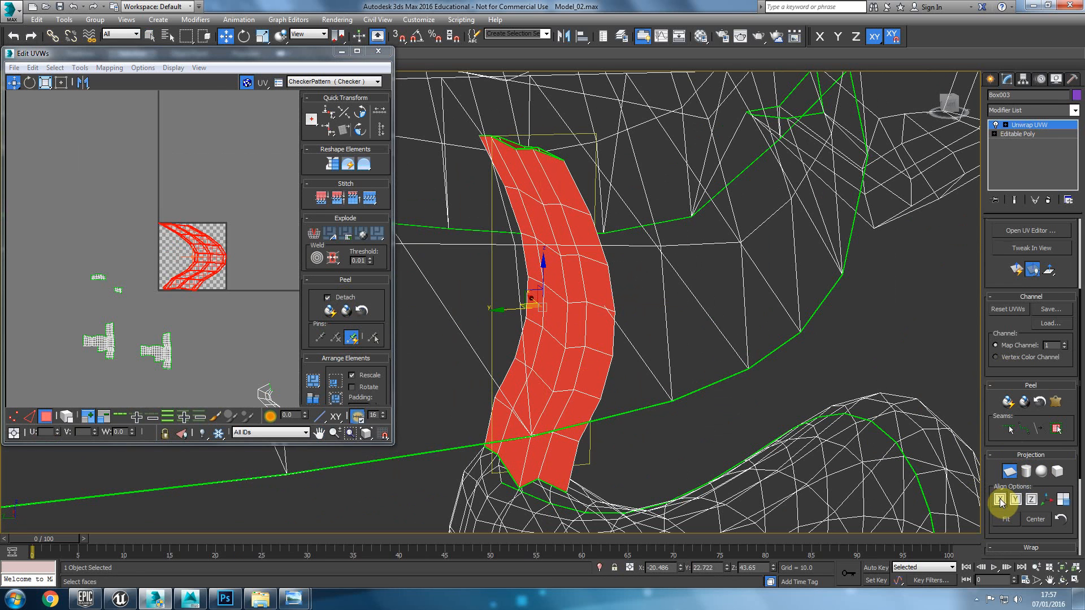
{"action": "left_click", "coordinate": [1010, 475]}
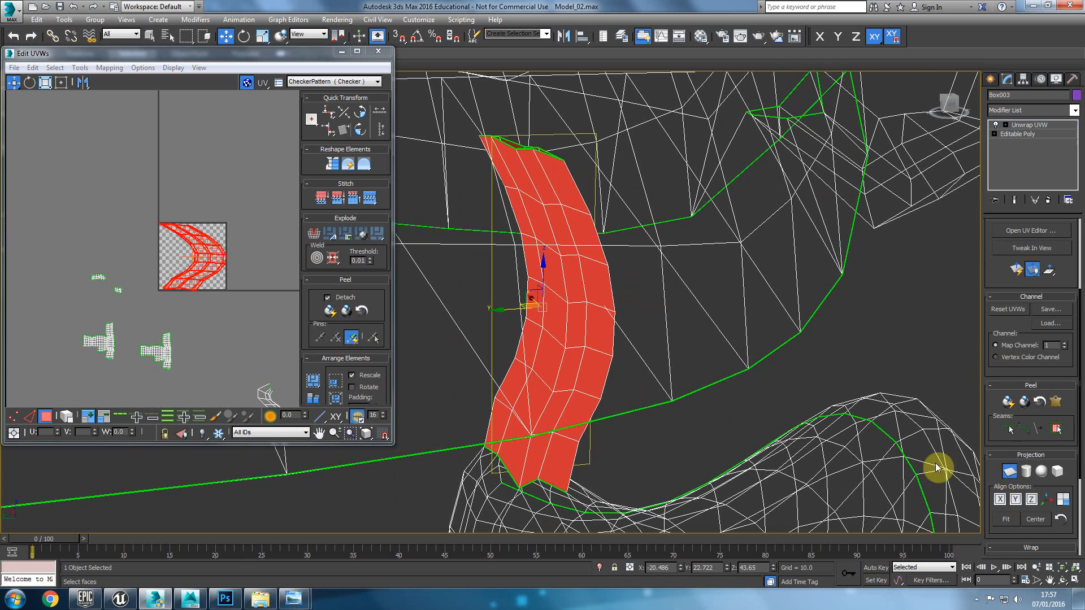
{"action": "left_click", "coordinate": [329, 313]}
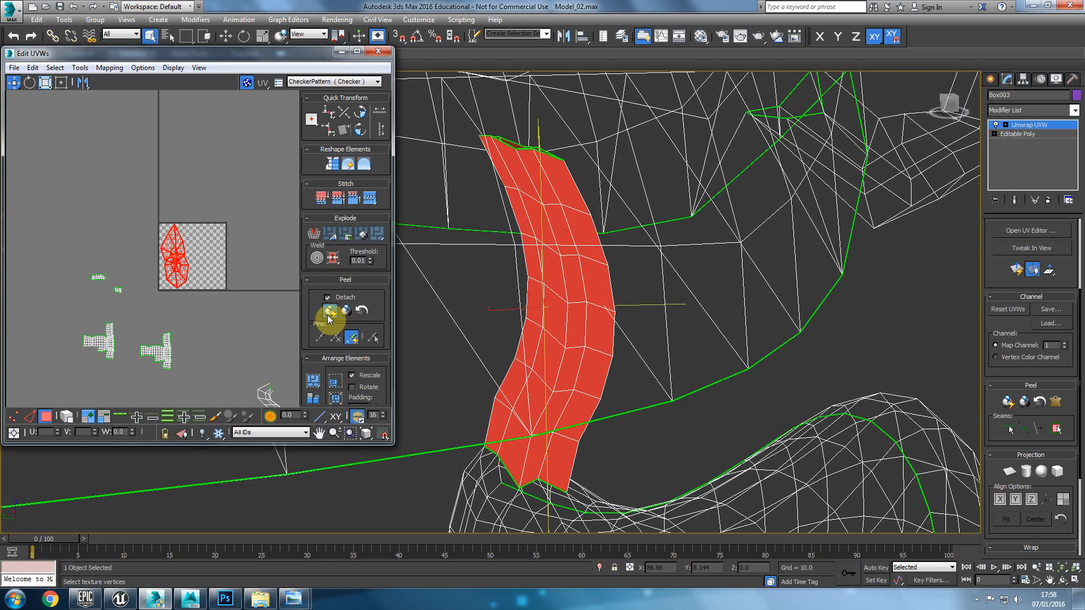
Try a planar projection aligned to Y on the leg faces, followed by a Quick Peel
{"action": "left_click", "coordinate": [1010, 471]}
{"action": "left_click", "coordinate": [1016, 500]}
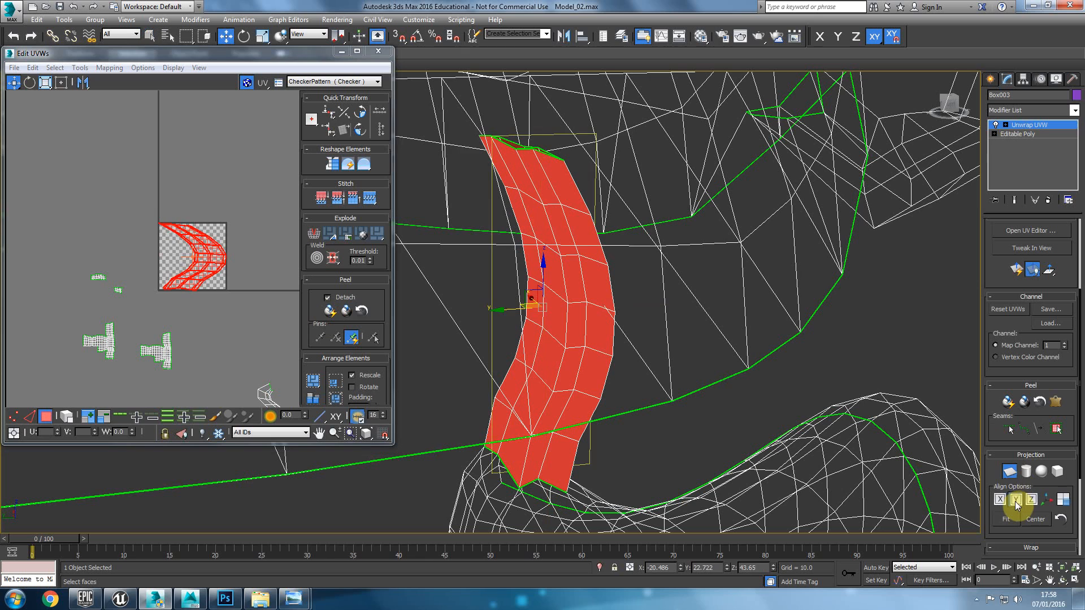
{"action": "left_click", "coordinate": [1010, 475]}
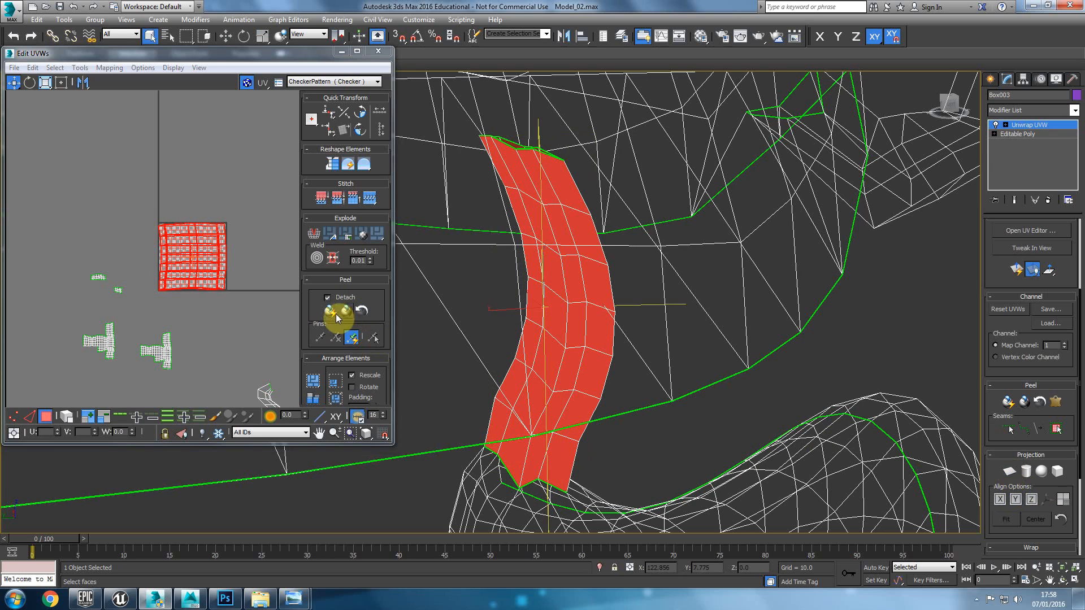
{"action": "left_click", "coordinate": [330, 312]}
Mark a point-to-point seam down the leg from its upper border to the foot
{"action": "middle_click_drag", "start_coordinate": [612, 281], "coordinate": [837, 359], "text": "alt"}
{"action": "left_click", "coordinate": [1026, 428]}
{"action": "left_click", "coordinate": [513, 133]}
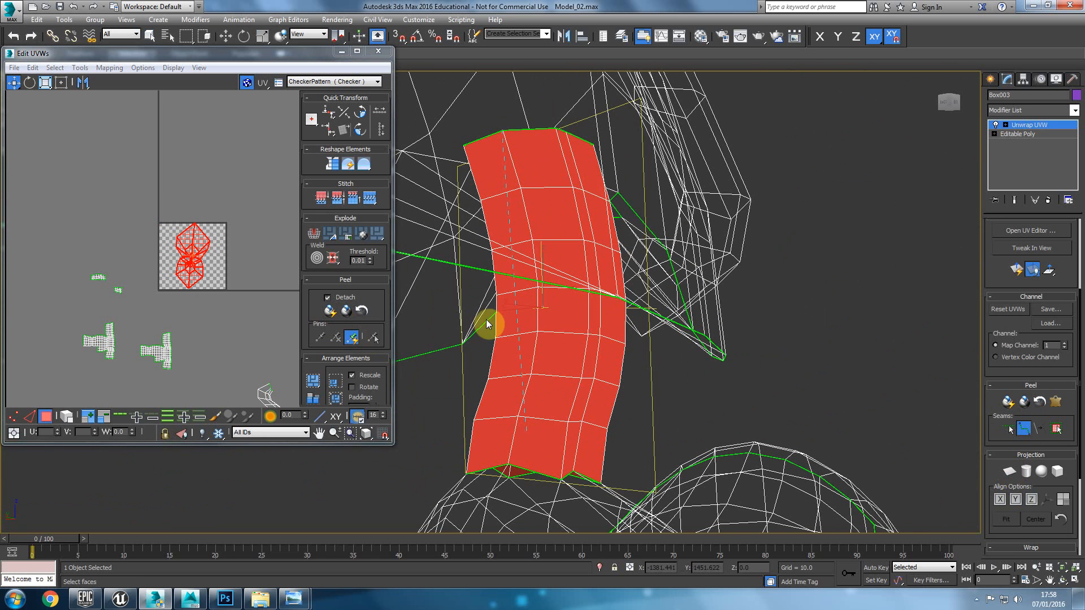
{"action": "left_click", "coordinate": [508, 465]}
{"action": "right_click", "coordinate": [552, 422]}
Reproject the leg faces with planar mapping and Quick Peel them along the new seam
{"action": "left_click", "coordinate": [1011, 471]}
{"action": "left_click", "coordinate": [1012, 472]}
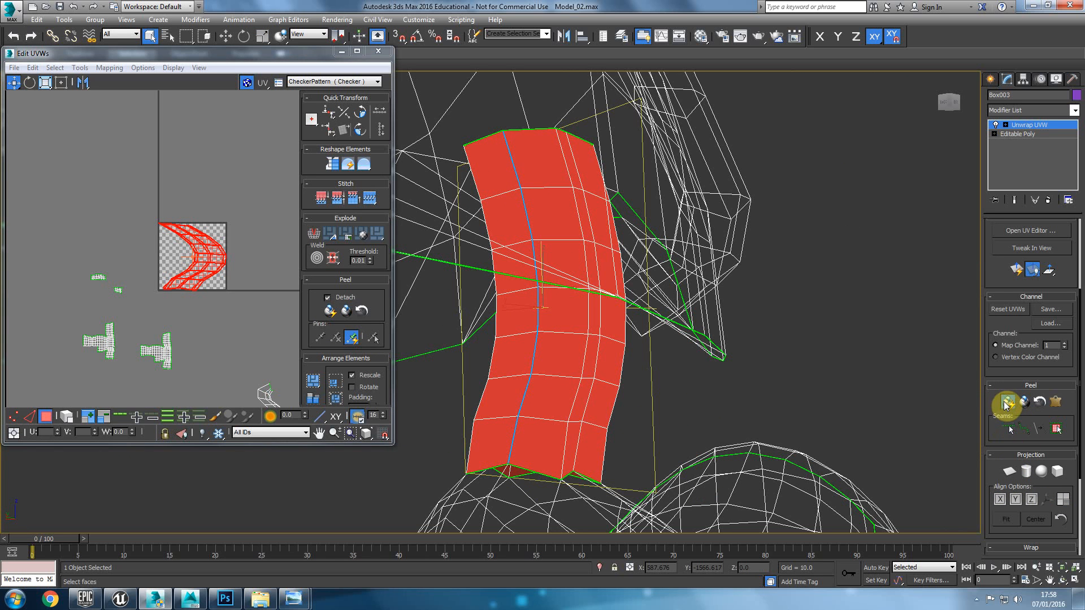
{"action": "left_click", "coordinate": [1005, 403]}
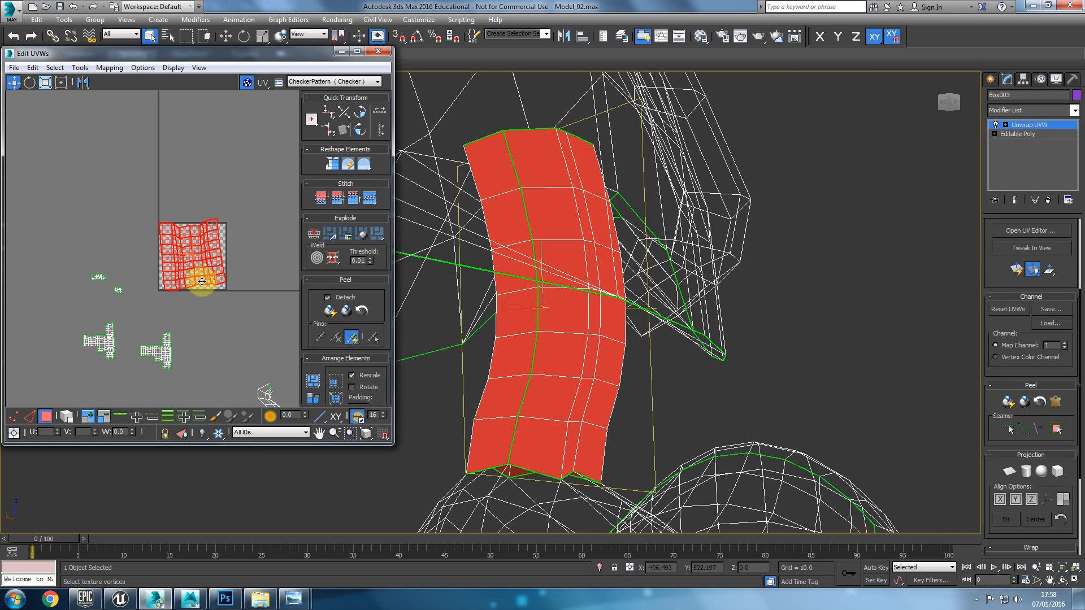
{"action": "scroll", "coordinate": [185, 268], "scroll_direction": "down", "scroll_amount": 3}
{"action": "middle_click_drag", "start_coordinate": [211, 257], "coordinate": [200, 251]}
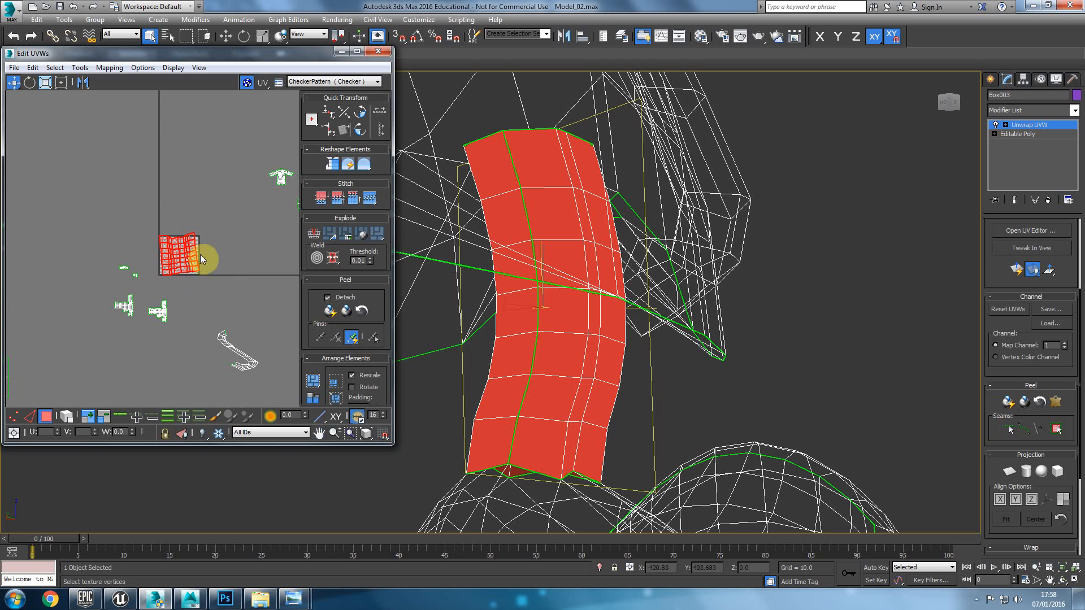
Show the model shaded with the checker pattern and move the leg's UV shell beside the T-shaped shell
{"action": "key", "text": "F3"}
{"action": "left_click", "coordinate": [362, 84]}
{"action": "left_click", "coordinate": [358, 93]}
{"action": "middle_click_drag", "start_coordinate": [557, 315], "coordinate": [417, 299], "text": "alt"}
{"action": "scroll", "coordinate": [150, 245], "scroll_direction": "down", "scroll_amount": 3}
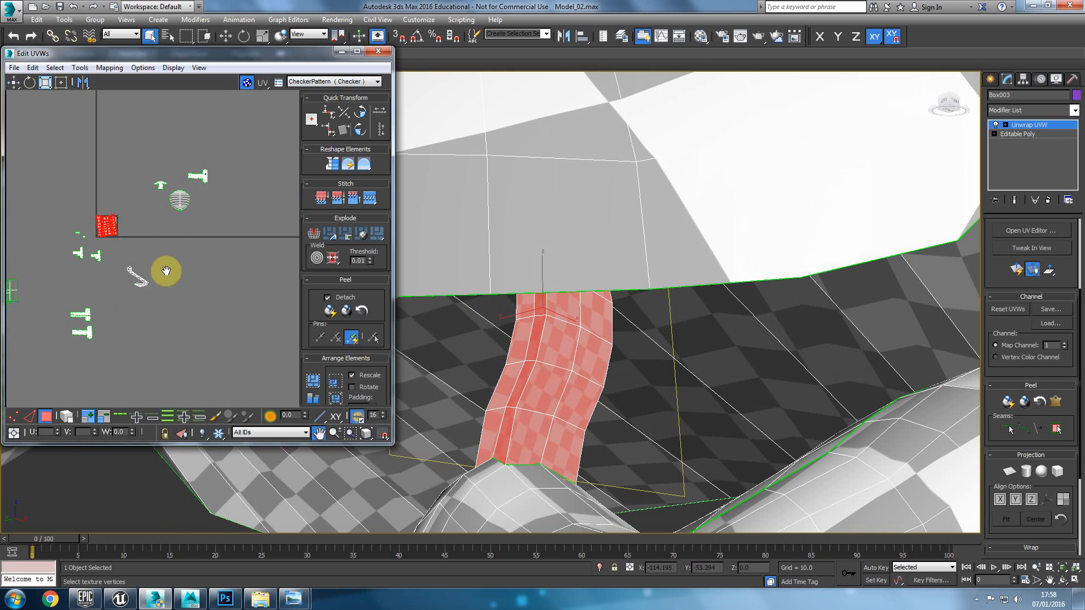
{"action": "left_click_drag", "start_coordinate": [99, 226], "coordinate": [215, 173]}
{"action": "scroll", "coordinate": [215, 173], "scroll_direction": "up", "scroll_amount": 3}
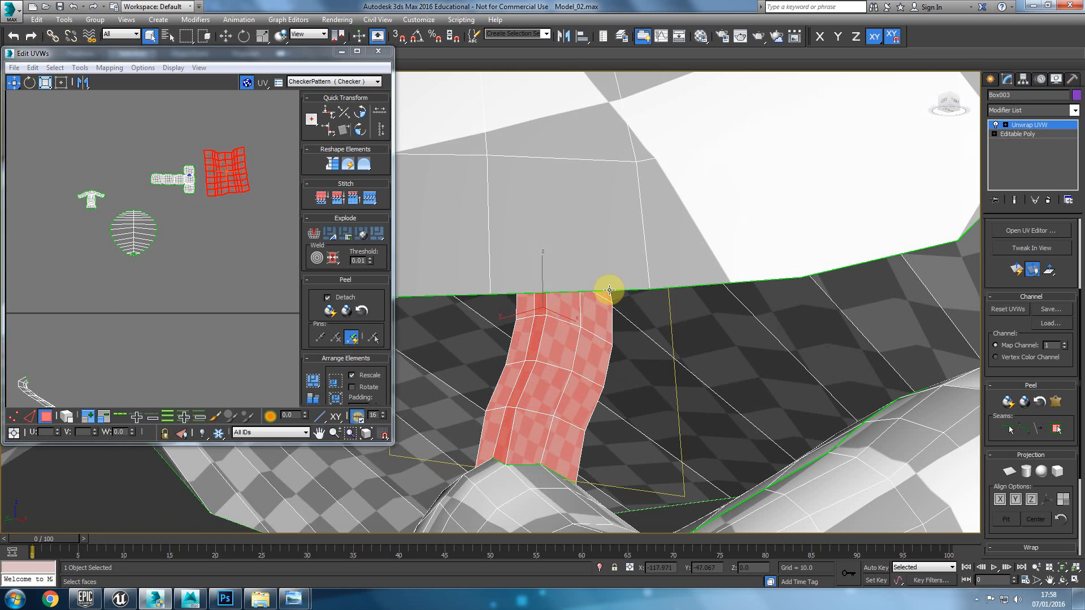
Select the UV shell of the S-shaped tube that connects the head to the lower body
{"action": "scroll", "coordinate": [625, 281], "scroll_direction": "down", "scroll_amount": 6}
{"action": "middle_click_drag", "start_coordinate": [626, 282], "coordinate": [631, 294], "text": "alt"}
{"action": "middle_click_drag", "start_coordinate": [212, 247], "coordinate": [217, 240]}
{"action": "scroll", "coordinate": [218, 240], "scroll_direction": "down", "scroll_amount": 3}
{"action": "middle_click_drag", "start_coordinate": [129, 295], "coordinate": [232, 247]}
{"action": "left_click_drag", "start_coordinate": [215, 304], "coordinate": [215, 304]}
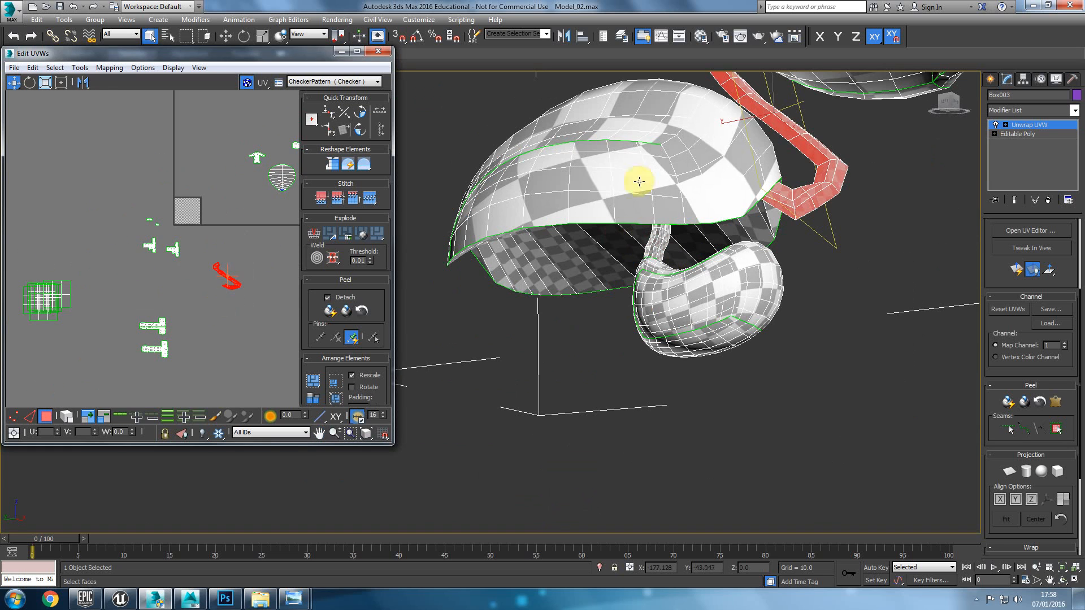
{"action": "scroll", "coordinate": [243, 322], "scroll_direction": "up", "scroll_amount": 3}
{"action": "middle_click_drag", "start_coordinate": [739, 181], "coordinate": [917, 240], "text": "alt"}
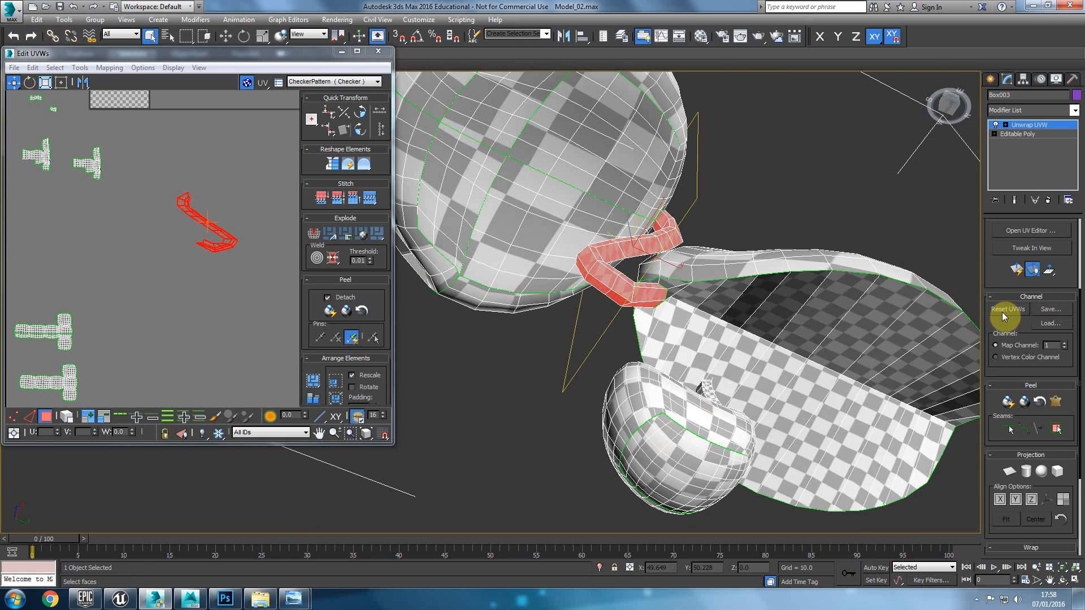
In wireframe view, mark a point-to-point seam along the S-shaped tube up to its border at the head
{"action": "scroll", "coordinate": [997, 361], "scroll_direction": "up", "scroll_amount": 2}
{"action": "left_click", "coordinate": [1025, 457]}
{"action": "middle_click_drag", "start_coordinate": [582, 392], "coordinate": [464, 375], "text": "alt"}
{"action": "middle_click_drag", "start_coordinate": [644, 350], "coordinate": [793, 373], "text": "alt"}
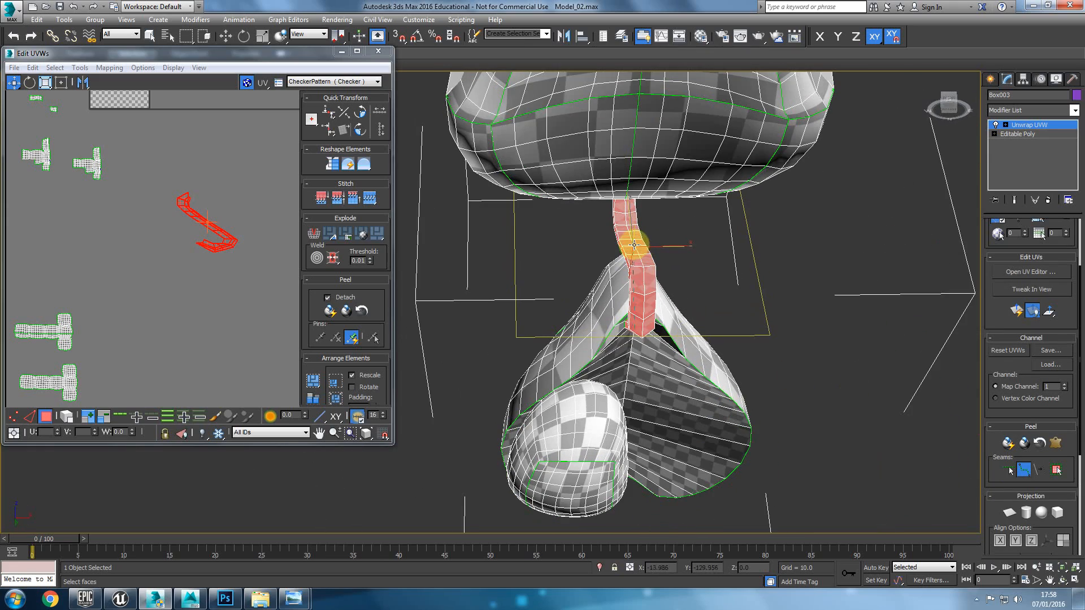
{"action": "middle_click_drag", "start_coordinate": [618, 230], "coordinate": [695, 315], "text": "alt"}
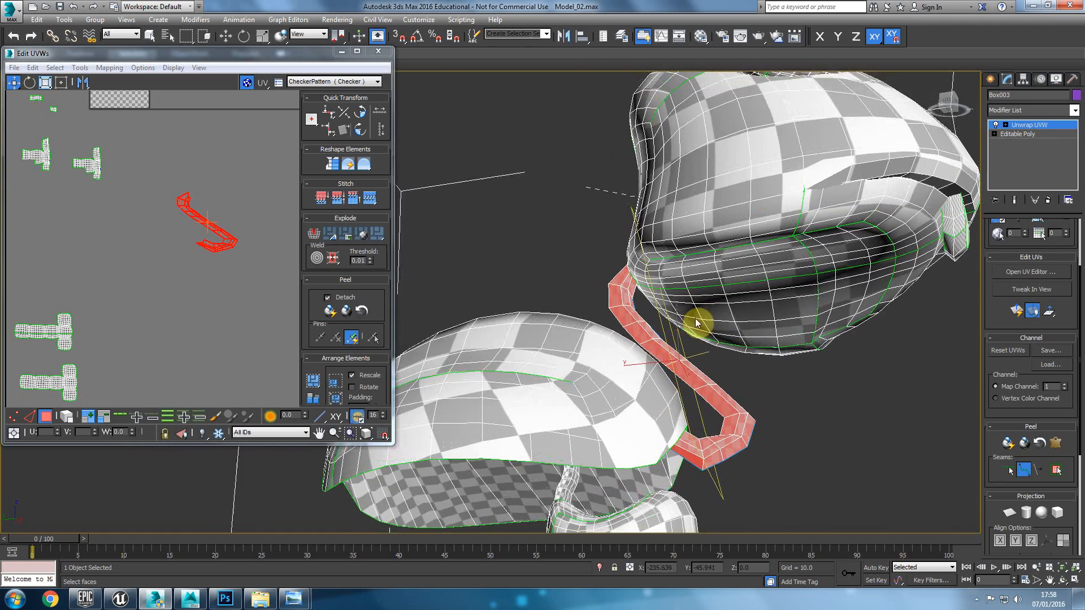
{"action": "scroll", "coordinate": [579, 247], "scroll_direction": "up", "scroll_amount": 4}
{"action": "scroll", "coordinate": [579, 247], "scroll_direction": "up", "scroll_amount": 5}
{"action": "middle_click_drag", "start_coordinate": [540, 269], "coordinate": [570, 272], "text": "alt"}
{"action": "mouse_move", "coordinate": [615, 347]}
{"action": "middle_mouse_down"}
{"action": "mouse_move", "coordinate": [567, 244]}
{"action": "mouse_move", "coordinate": [588, 363]}
{"action": "middle_mouse_up"}
{"action": "key", "text": "F3"}
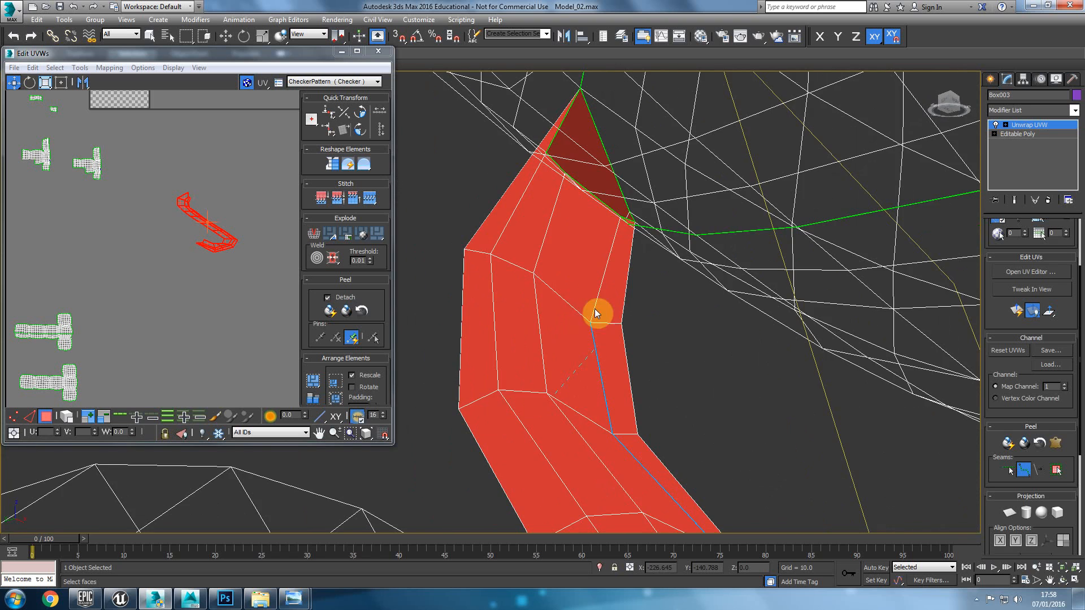
{"action": "middle_click_drag", "start_coordinate": [615, 239], "coordinate": [584, 165], "text": "alt"}
{"action": "left_click", "coordinate": [595, 162]}
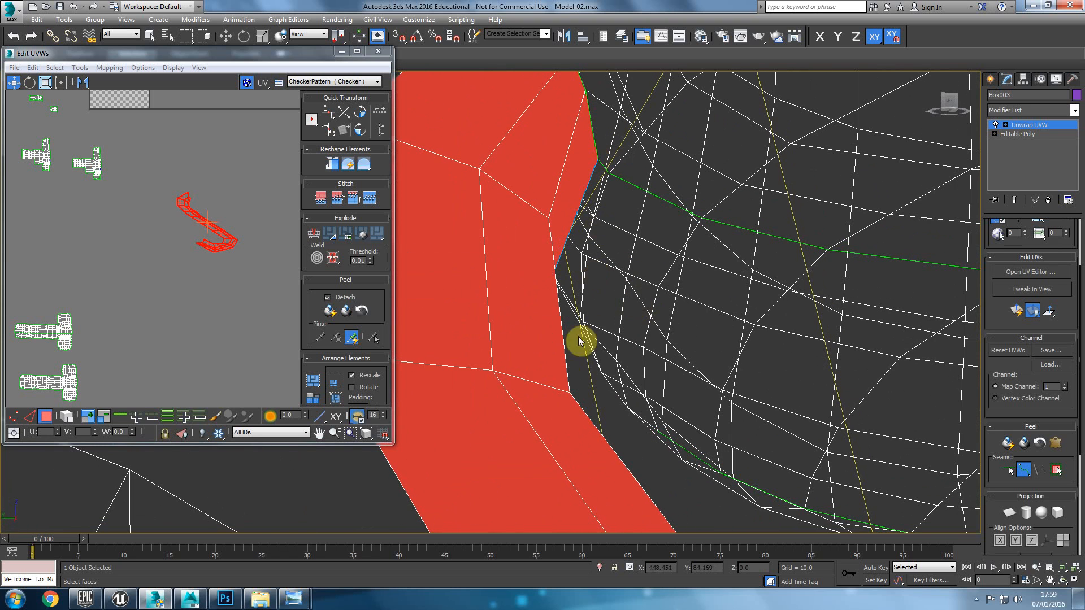
{"action": "scroll", "coordinate": [580, 341], "scroll_direction": "down", "scroll_amount": 4}
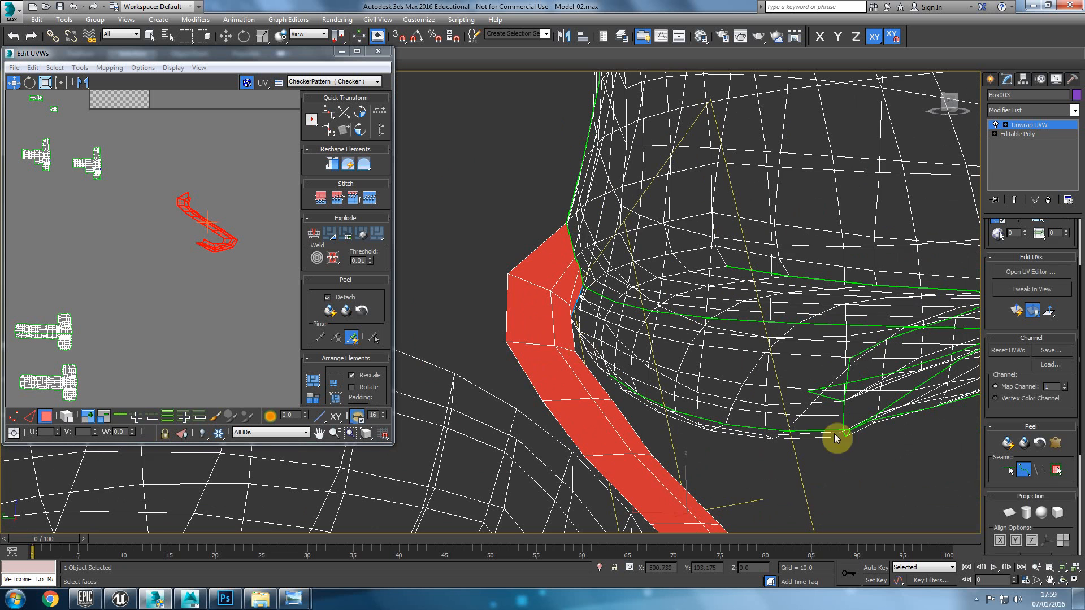
Apply a planar projection aligned to X to the S-shaped tube and Quick Peel it
{"action": "left_click", "coordinate": [1011, 512]}
{"action": "scroll", "coordinate": [215, 254], "scroll_direction": "down", "scroll_amount": 4}
{"action": "middle_click_drag", "start_coordinate": [215, 303], "coordinate": [244, 394]}
{"action": "left_click", "coordinate": [1000, 541]}
{"action": "left_click", "coordinate": [1008, 513]}
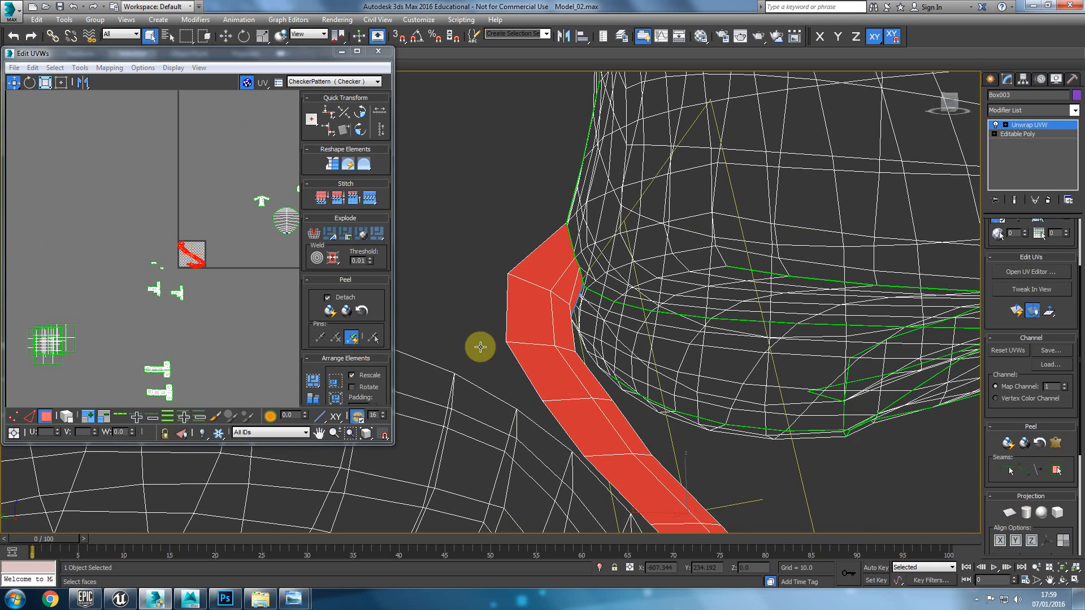
{"action": "scroll", "coordinate": [199, 252], "scroll_direction": "up", "scroll_amount": 8}
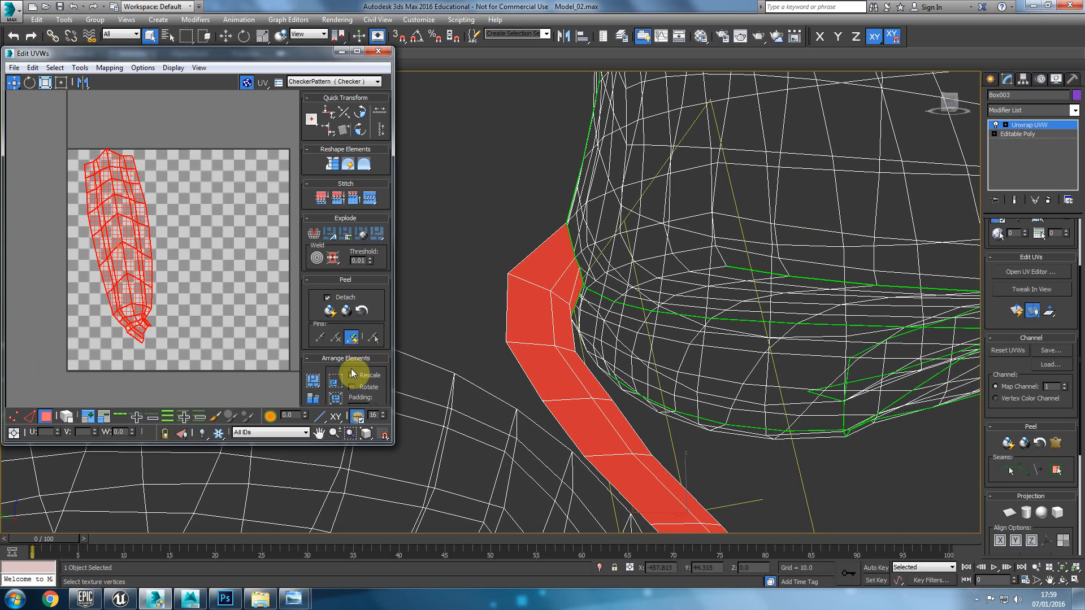
{"action": "left_click", "coordinate": [330, 312]}
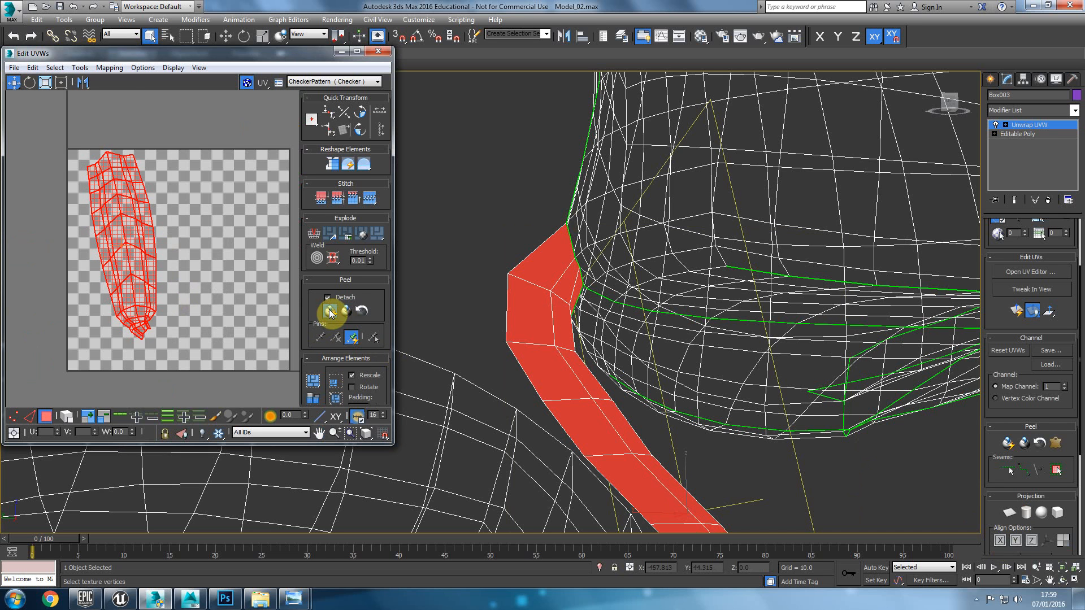
Relax the tube's UV shell by edge angles, keeping the Relax Tool clear of the UV layout
{"action": "left_click", "coordinate": [80, 68]}
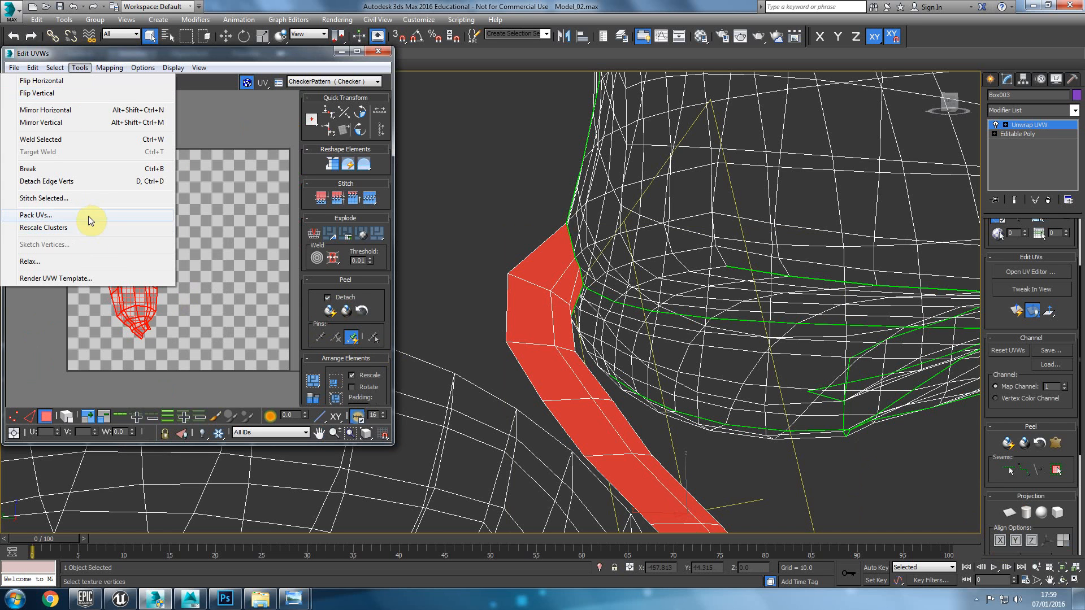
{"action": "left_click", "coordinate": [80, 260]}
{"action": "left_click", "coordinate": [130, 151]}
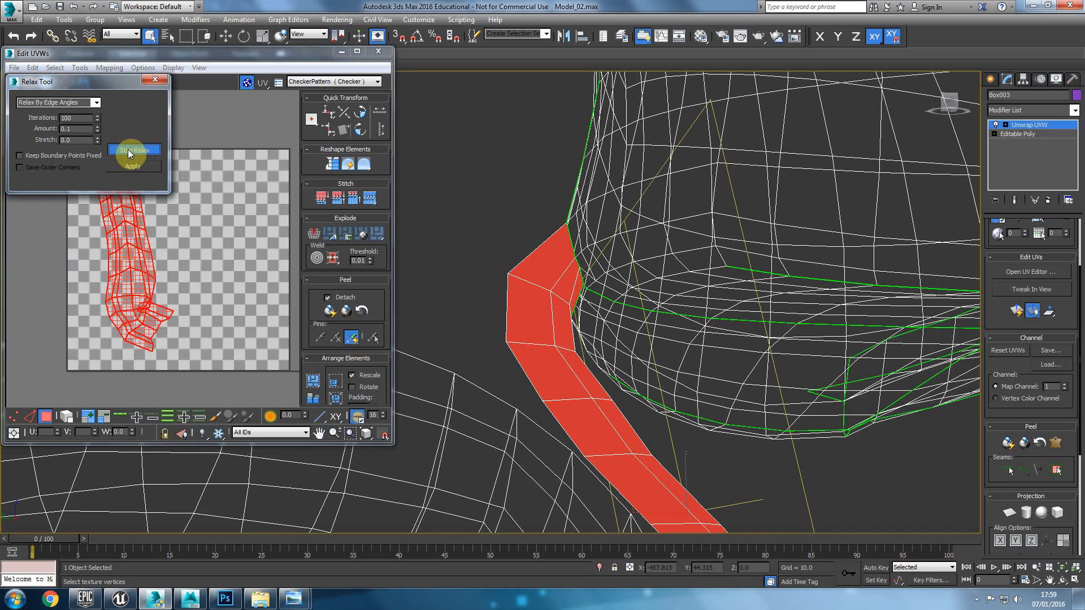
{"action": "left_click_drag", "start_coordinate": [122, 76], "coordinate": [534, 63]}
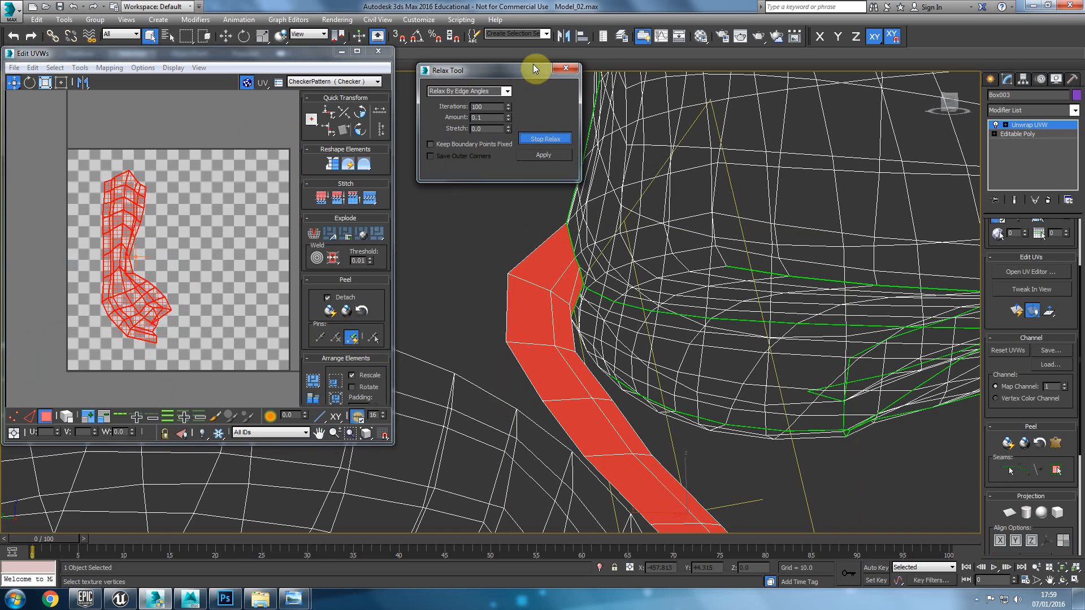
{"action": "left_click", "coordinate": [546, 138]}
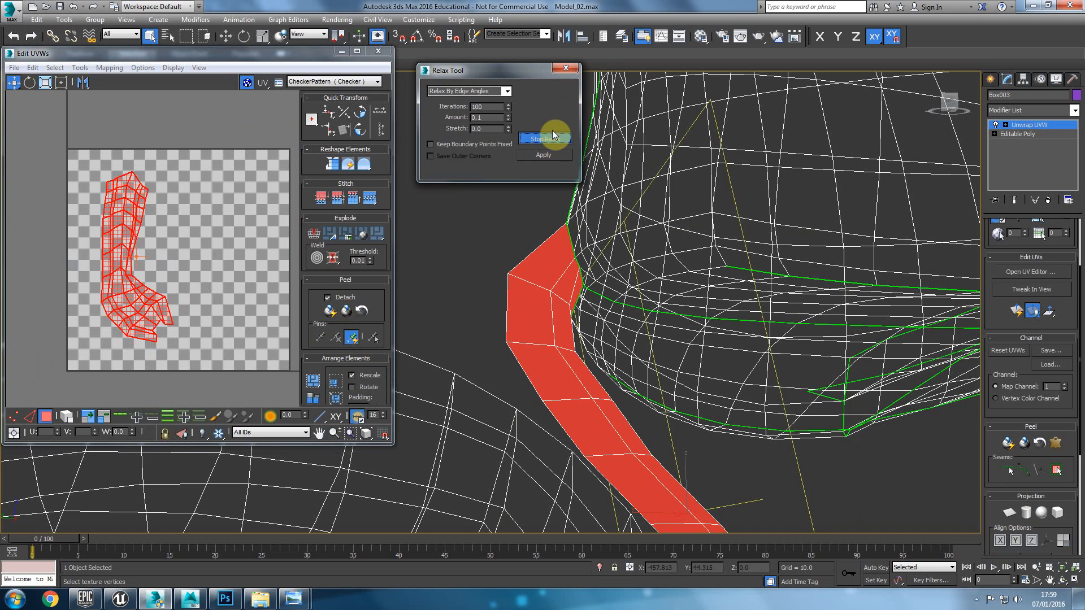
Discard the edge-angle relax on the S-shaped tube and show the model shaded with its checker pattern
{"action": "left_click", "coordinate": [322, 164]}
{"action": "scroll", "coordinate": [153, 273], "scroll_direction": "down", "scroll_amount": 4}
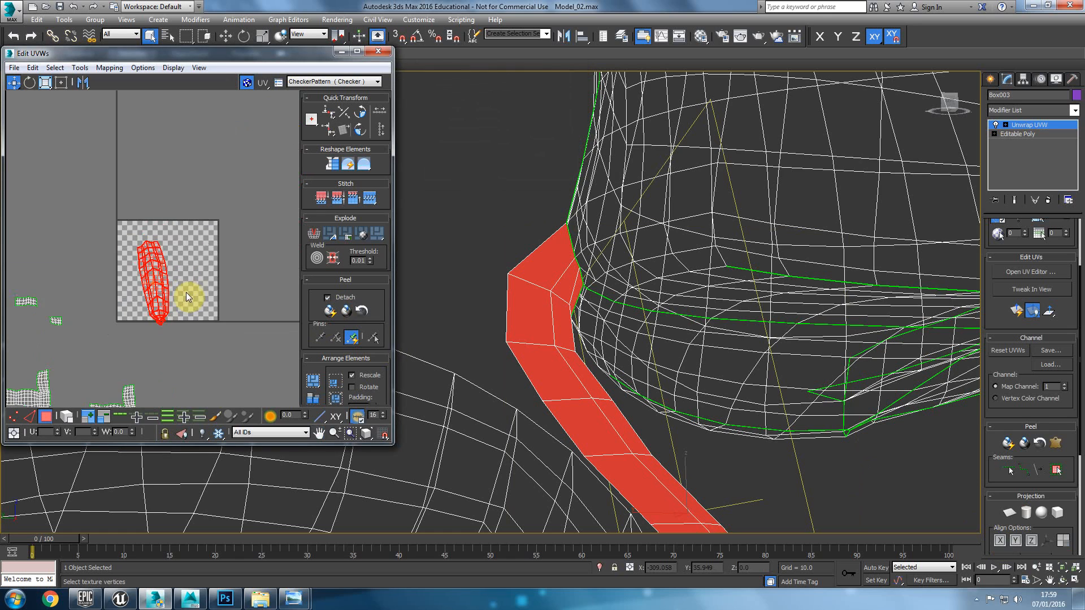
{"action": "scroll", "coordinate": [186, 297], "scroll_direction": "down", "scroll_amount": 2}
{"action": "key", "text": "F3"}
{"action": "mouse_move", "coordinate": [592, 347]}
{"action": "middle_mouse_down", "text": "alt"}
{"action": "mouse_move", "coordinate": [470, 324]}
{"action": "mouse_move", "coordinate": [424, 338]}
{"action": "mouse_move", "coordinate": [407, 322]}
{"action": "middle_mouse_up", "text": "alt"}
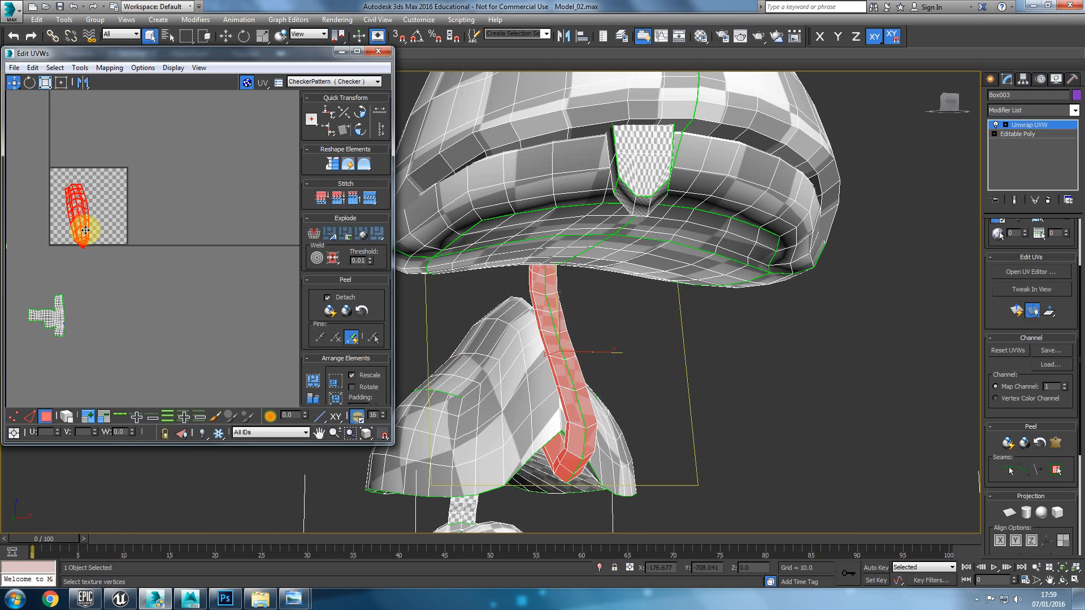
{"action": "scroll", "coordinate": [85, 230], "scroll_direction": "up", "scroll_amount": 3}
{"action": "middle_click_drag", "start_coordinate": [157, 249], "coordinate": [238, 235]}
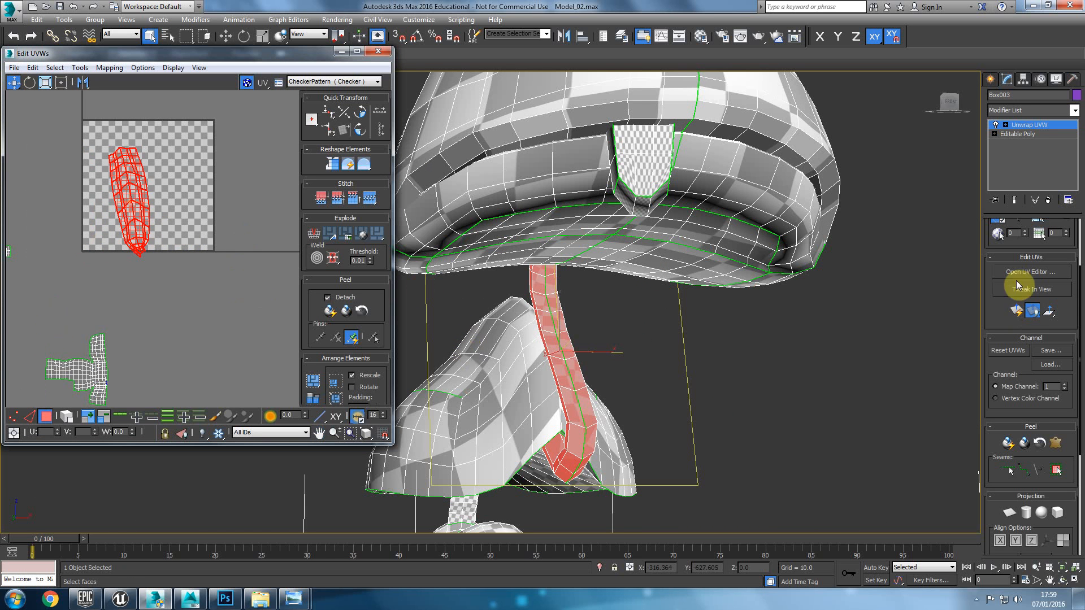
Pelt map the S-shaped tube, running Start Pelt and Start Relax, and commit the result
{"action": "left_click", "coordinate": [1055, 446]}
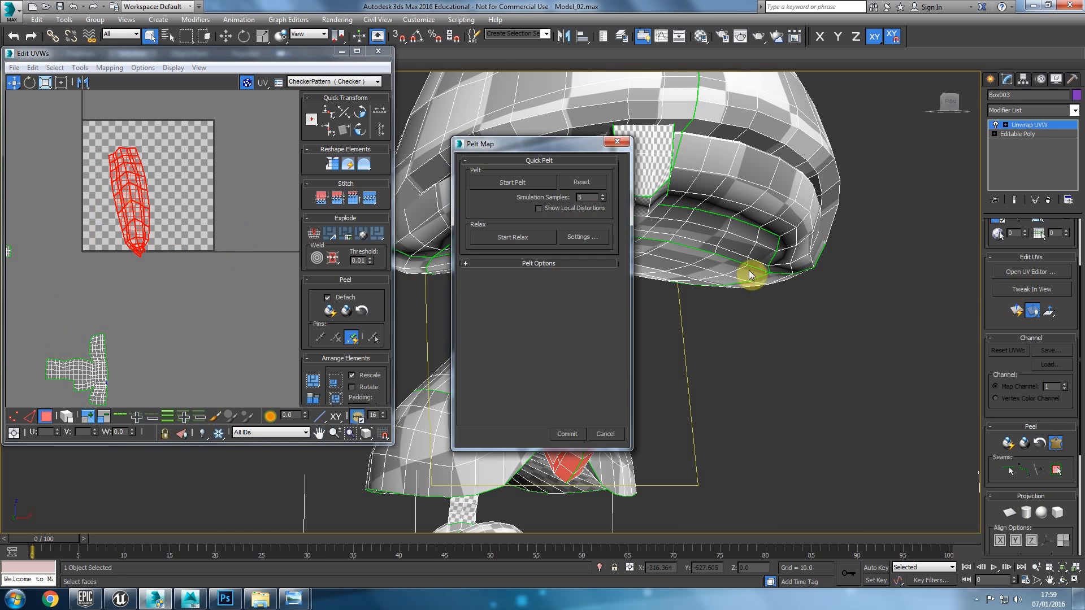
{"action": "left_click", "coordinate": [509, 182]}
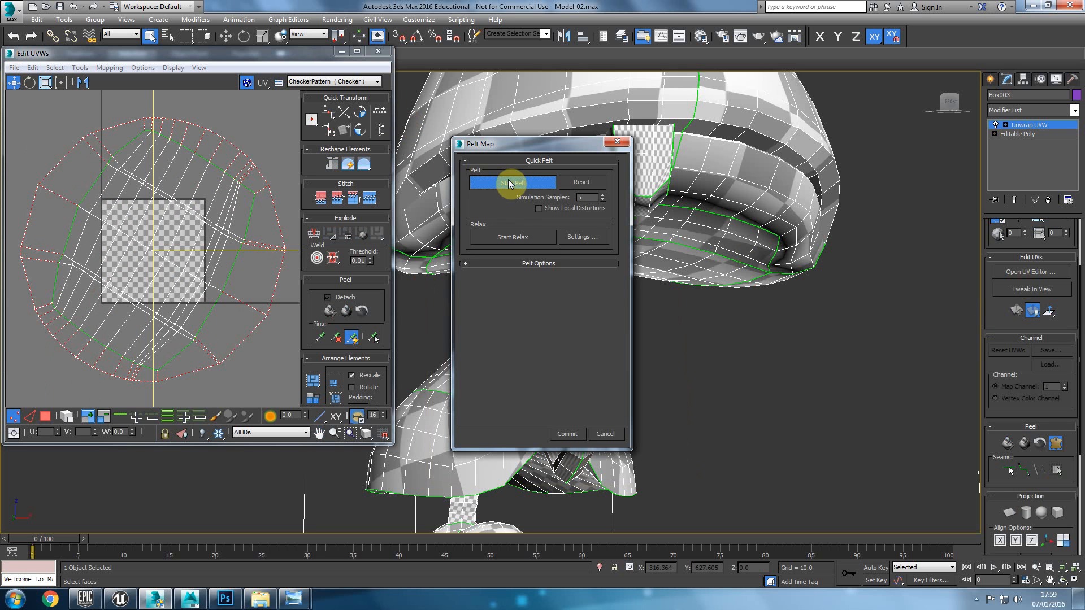
{"action": "left_click", "coordinate": [509, 182]}
{"action": "left_click", "coordinate": [539, 237]}
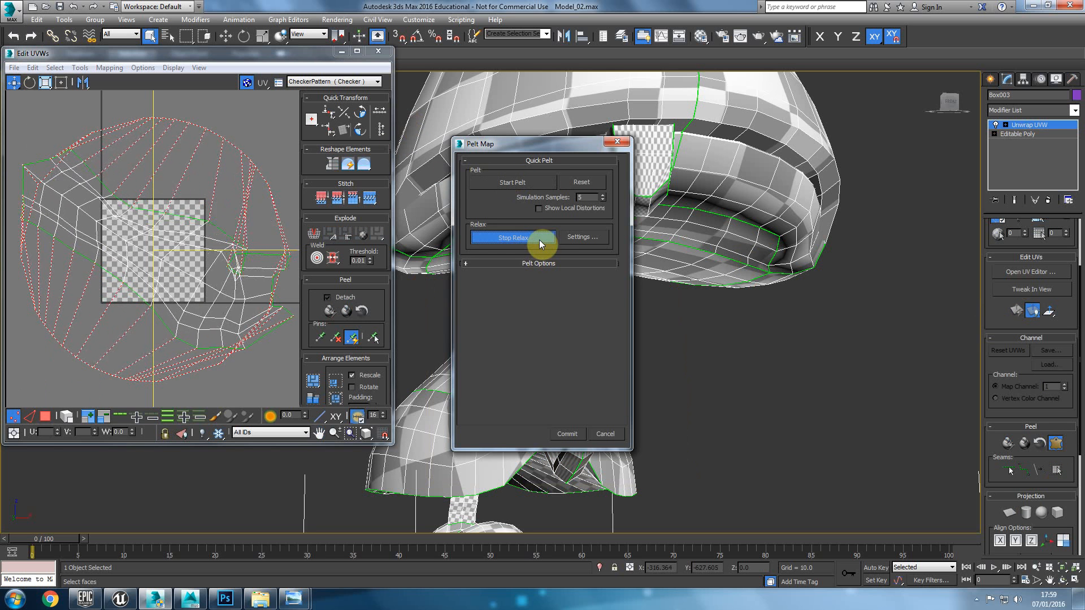
{"action": "left_click", "coordinate": [573, 435]}
{"action": "scroll", "coordinate": [563, 362], "scroll_direction": "up", "scroll_amount": 5}
{"action": "scroll", "coordinate": [587, 336], "scroll_direction": "up", "scroll_amount": 2}
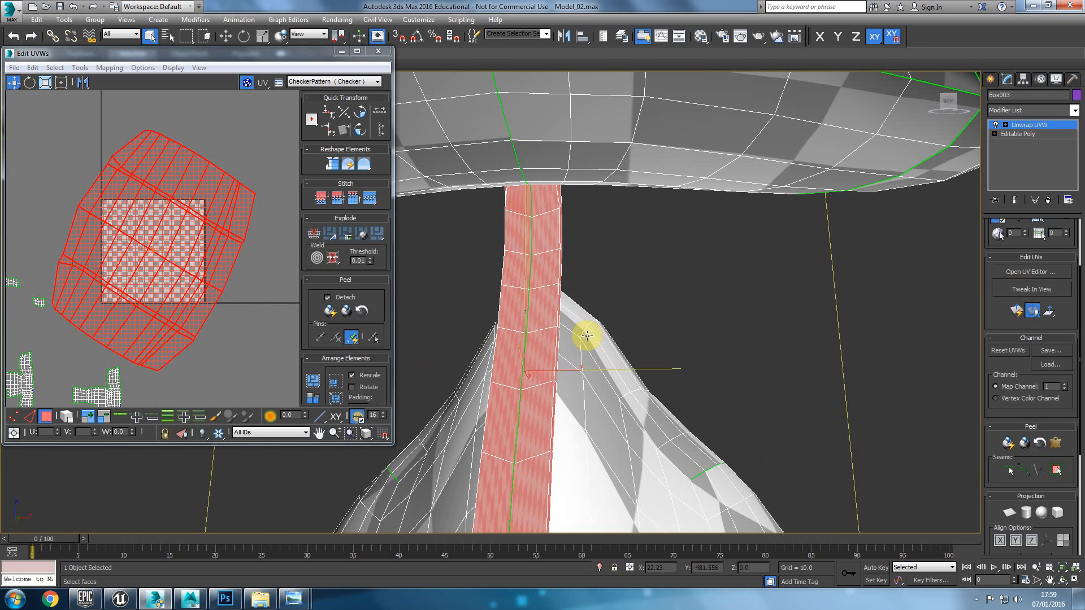
Quick Peel the tube's UV shell twice and check its checker pattern around the tube
{"action": "left_click", "coordinate": [332, 313]}
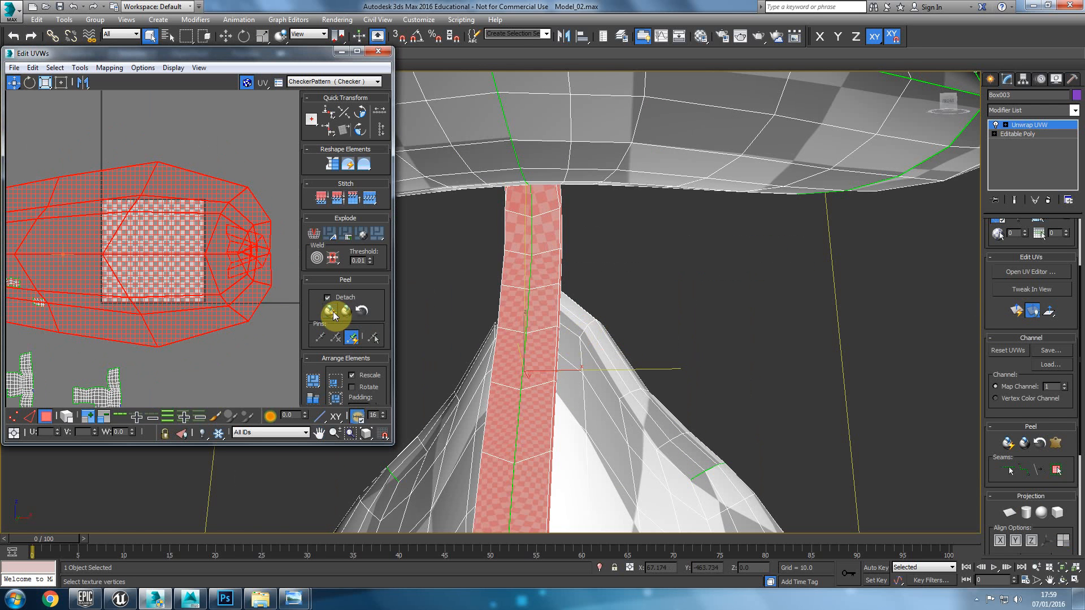
{"action": "scroll", "coordinate": [216, 307], "scroll_direction": "down", "scroll_amount": 3}
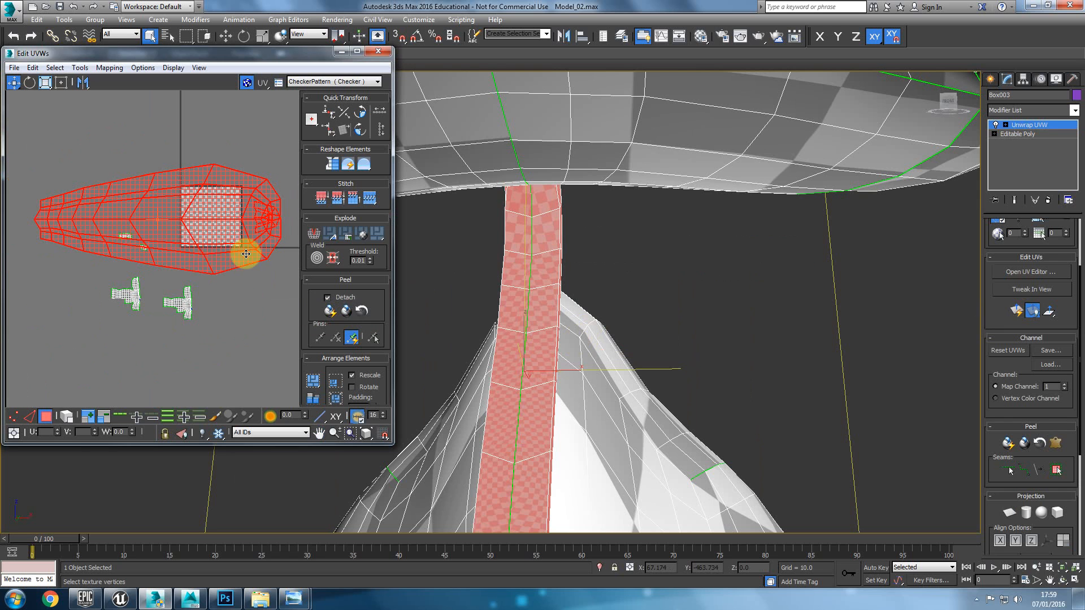
{"action": "middle_click_drag", "start_coordinate": [502, 286], "coordinate": [559, 356], "text": "alt"}
{"action": "scroll", "coordinate": [141, 222], "scroll_direction": "down", "scroll_amount": 3}
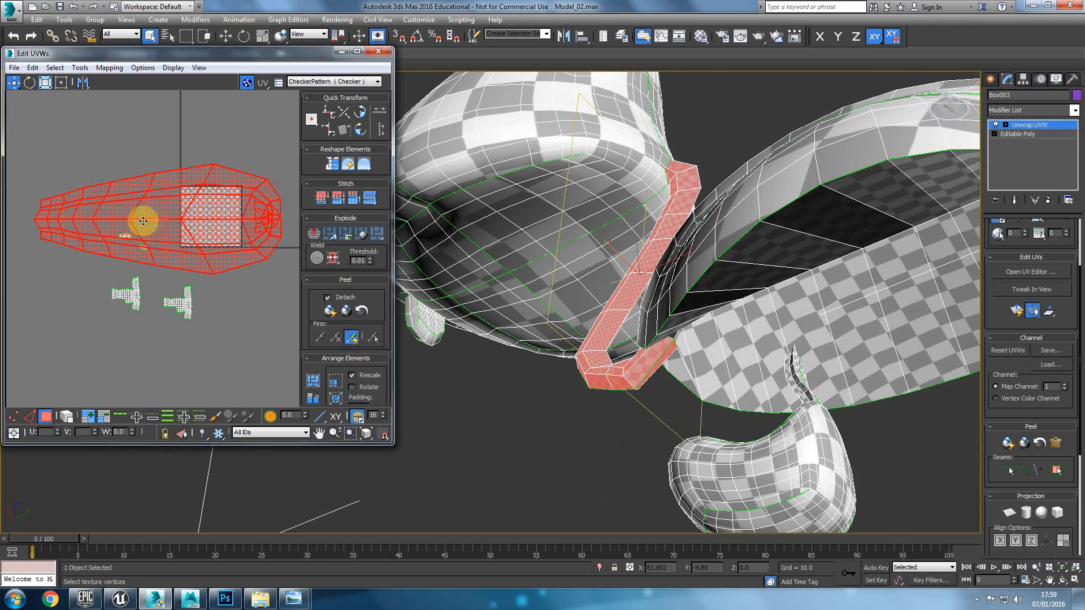
{"action": "middle_click_drag", "start_coordinate": [584, 312], "coordinate": [566, 311], "text": "alt"}
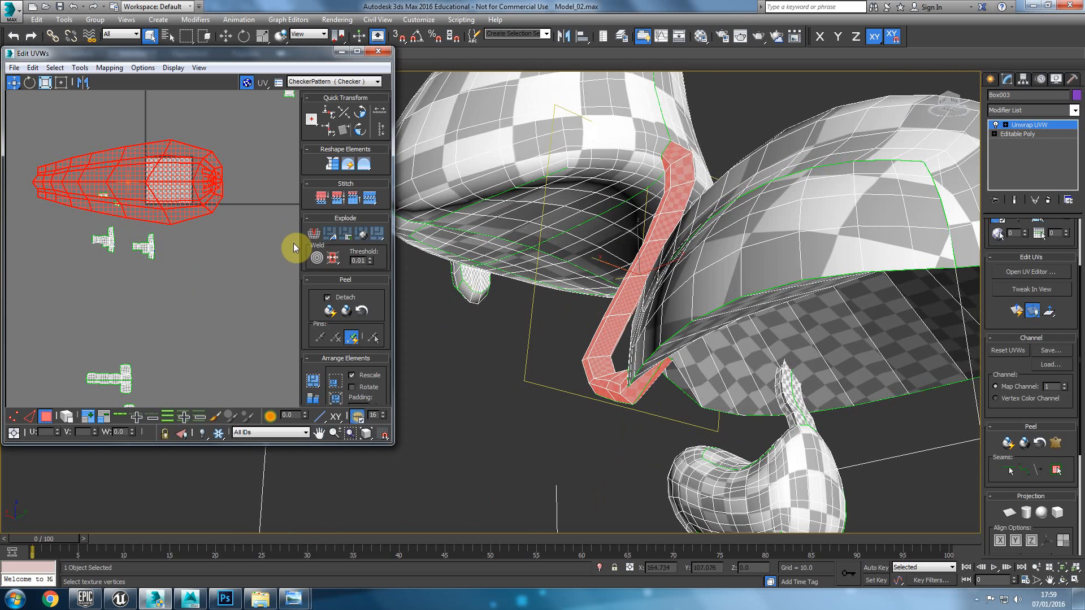
{"action": "left_click", "coordinate": [327, 315]}
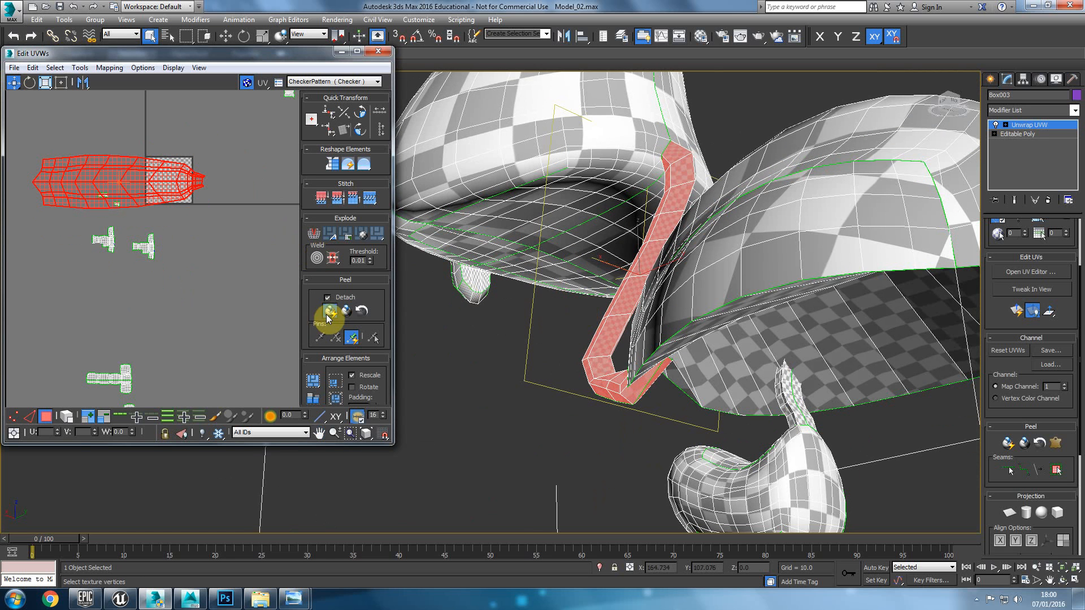
{"action": "middle_click_drag", "start_coordinate": [637, 364], "coordinate": [579, 352], "text": "alt"}
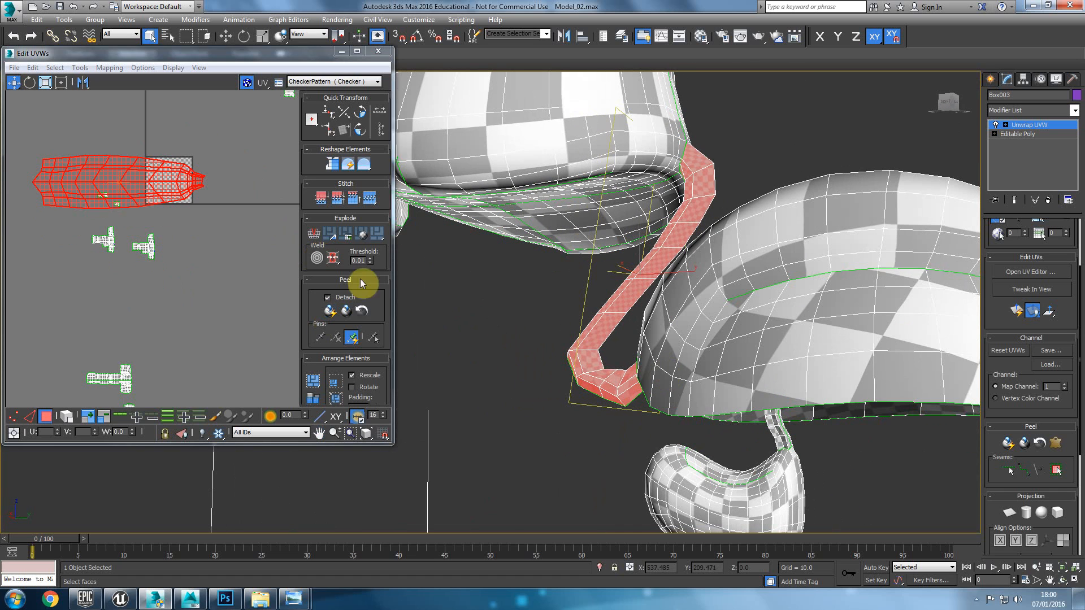
Try to relax the tube's UV shell by edge angles and undo the relax
{"action": "left_click", "coordinate": [80, 69]}
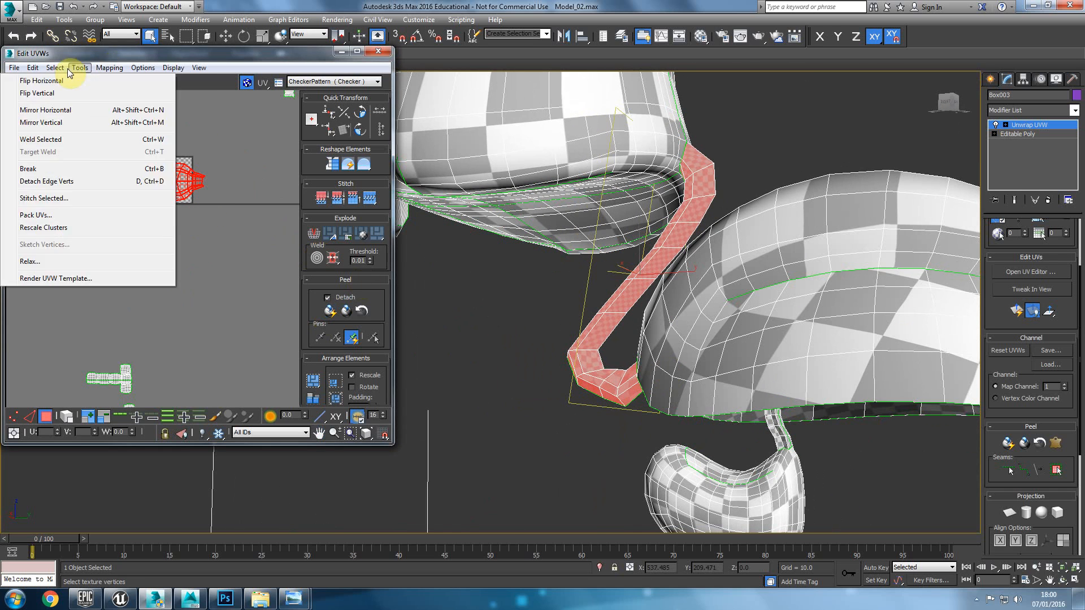
{"action": "left_click", "coordinate": [71, 261]}
{"action": "left_click_drag", "start_coordinate": [176, 90], "coordinate": [524, 113]}
{"action": "left_click", "coordinate": [488, 181]}
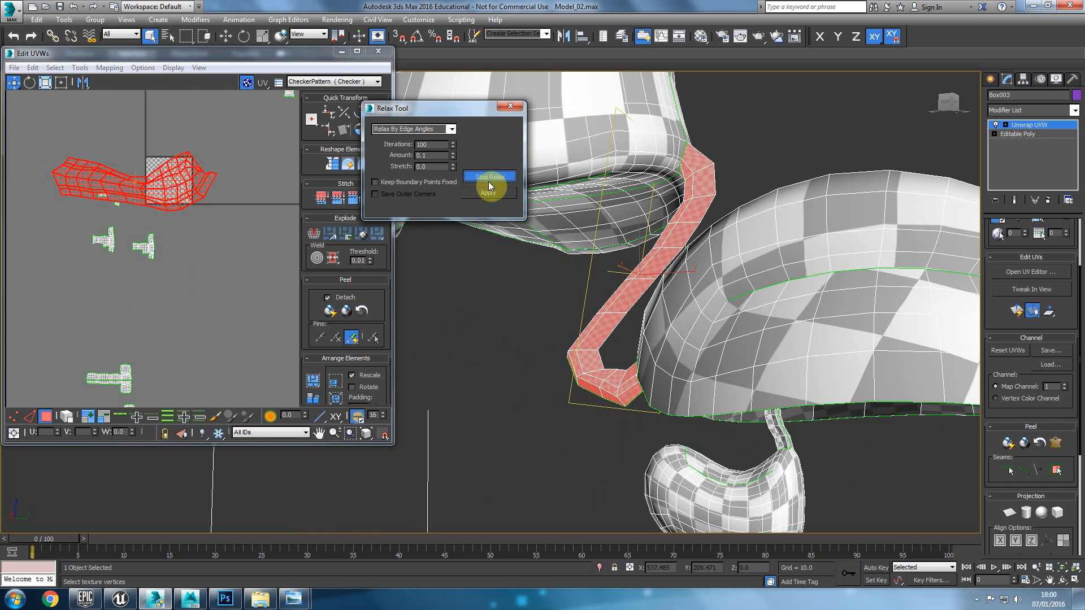
{"action": "left_click", "coordinate": [494, 178]}
{"action": "left_click", "coordinate": [511, 106]}
{"action": "key", "text": "ctrl+z"}
Relax the tube's UV shell by polygon angles, applying the relax again, and close the Relax Tool
{"action": "left_click", "coordinate": [61, 67]}
{"action": "mouse_move", "coordinate": [80, 67]}
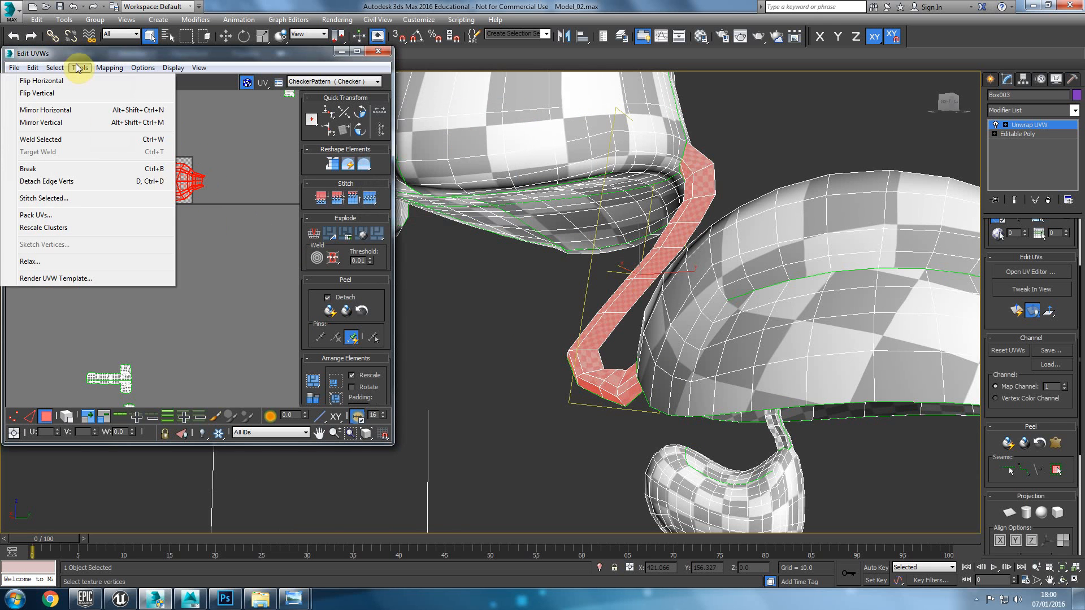
{"action": "left_click", "coordinate": [72, 261]}
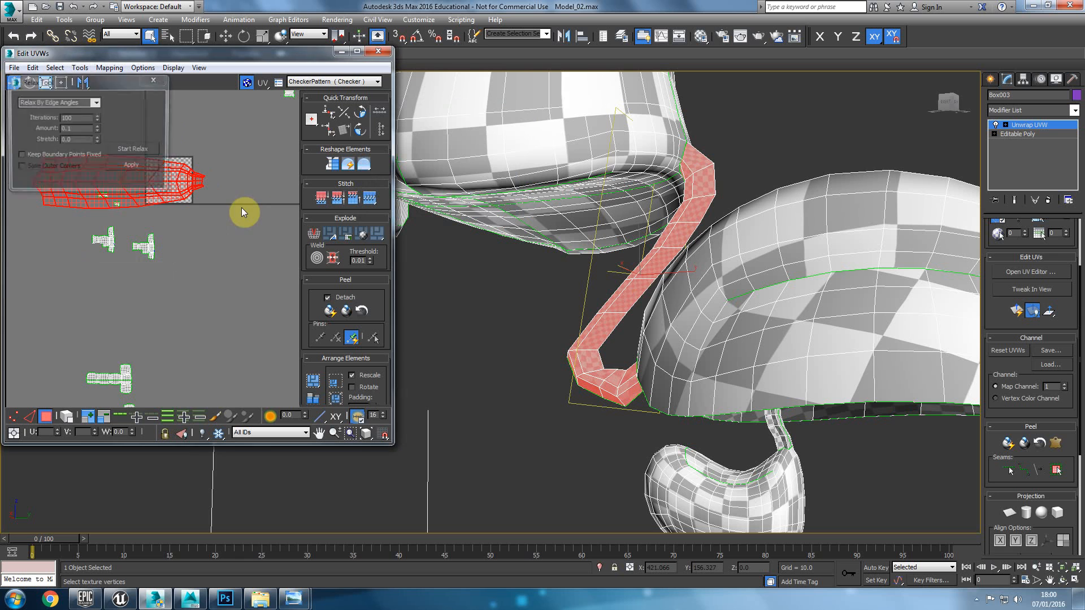
{"action": "left_click", "coordinate": [96, 102]}
{"action": "left_click", "coordinate": [89, 113]}
{"action": "left_click", "coordinate": [134, 150]}
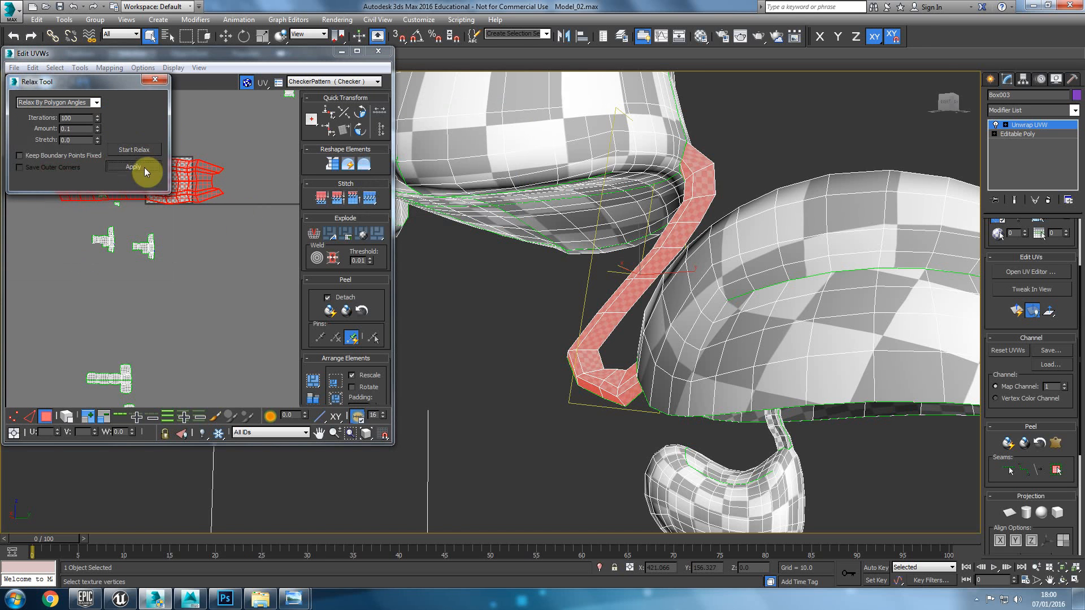
{"action": "left_click", "coordinate": [144, 167]}
{"action": "left_click", "coordinate": [154, 167]}
{"action": "left_click", "coordinate": [155, 80]}
Move the tube's UV shell well clear of the checker tile and the other shells in the UV layout
{"action": "left_click_drag", "start_coordinate": [187, 192], "coordinate": [223, 170]}
{"action": "middle_click_drag", "start_coordinate": [680, 381], "coordinate": [537, 408], "text": "alt"}
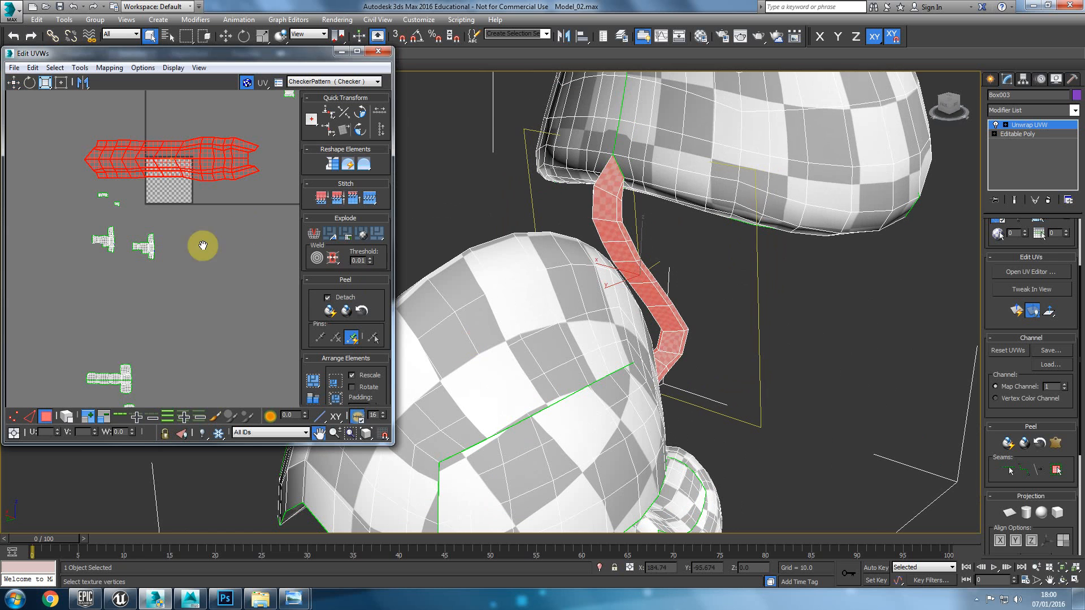
{"action": "scroll", "coordinate": [240, 222], "scroll_direction": "down", "scroll_amount": 2}
{"action": "middle_click_drag", "start_coordinate": [218, 195], "coordinate": [118, 287]}
{"action": "left_click_drag", "start_coordinate": [117, 266], "coordinate": [253, 140]}
{"action": "scroll", "coordinate": [638, 305], "scroll_direction": "down", "scroll_amount": 3}
{"action": "middle_click_drag", "start_coordinate": [627, 337], "coordinate": [601, 341], "text": "alt"}
{"action": "scroll", "coordinate": [235, 243], "scroll_direction": "up", "scroll_amount": 5}
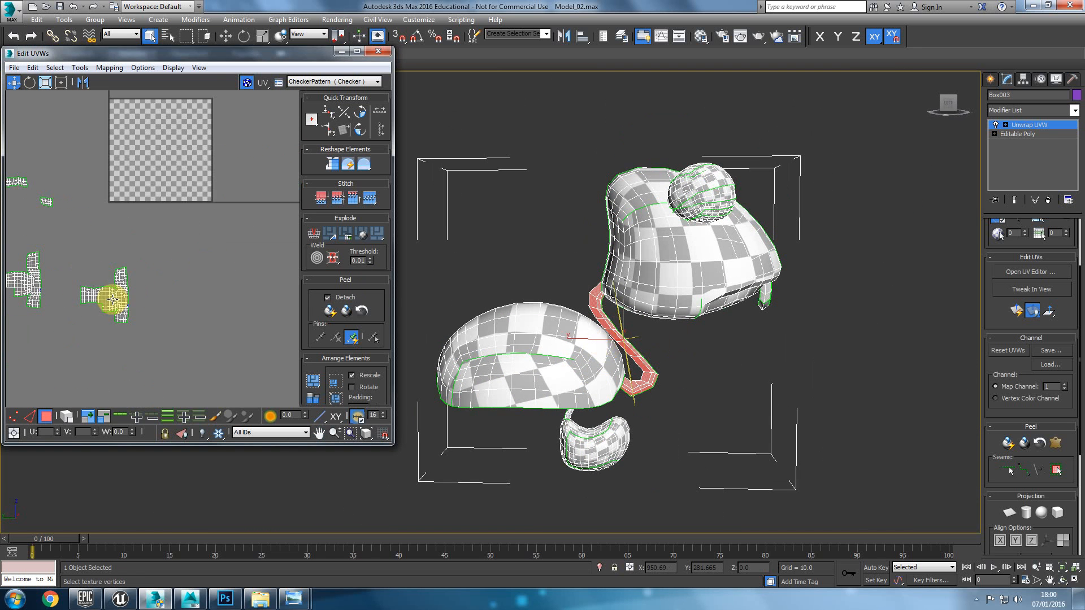
Turn on element selection and select the UV shell that covers one half of the head
{"action": "left_click", "coordinate": [145, 264]}
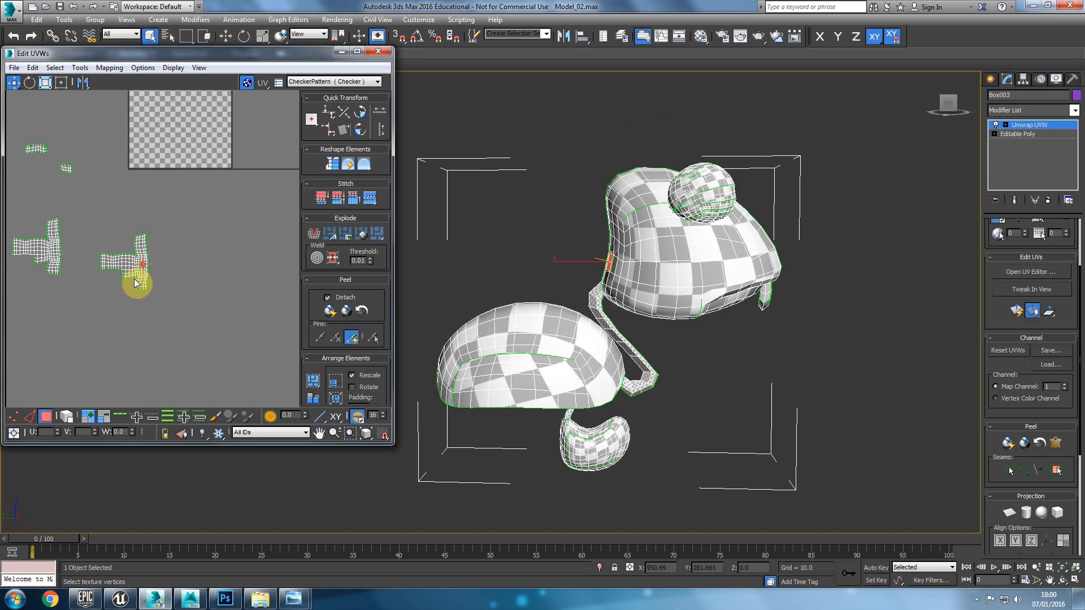
{"action": "scroll", "coordinate": [136, 292], "scroll_direction": "down", "scroll_amount": 3}
{"action": "middle_click_drag", "start_coordinate": [700, 274], "coordinate": [675, 294], "text": "alt"}
{"action": "scroll", "coordinate": [147, 287], "scroll_direction": "up", "scroll_amount": 3}
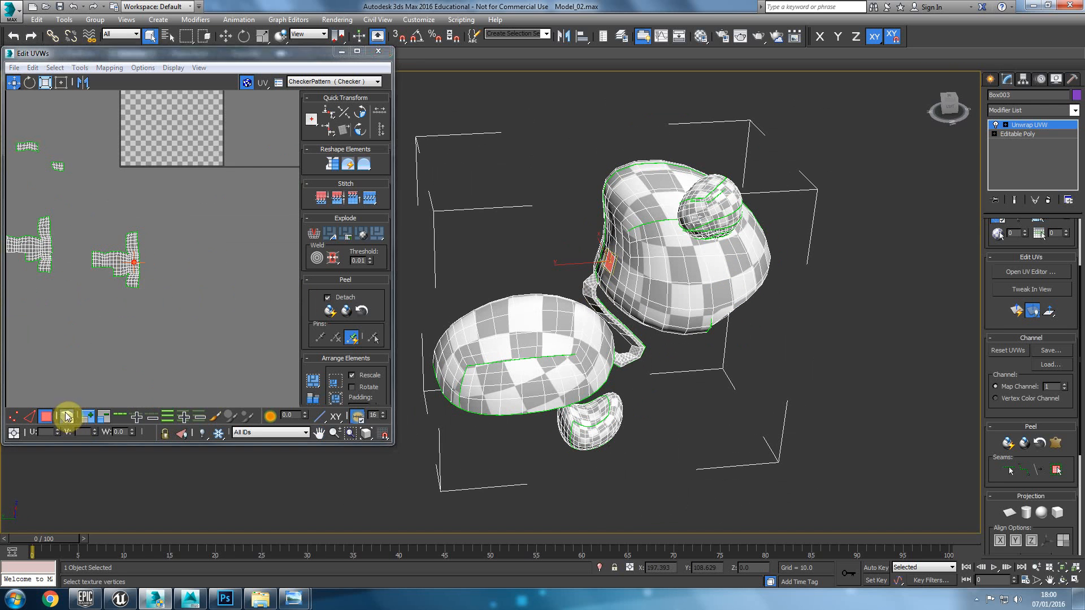
{"action": "left_click", "coordinate": [117, 262]}
{"action": "middle_click_drag", "start_coordinate": [707, 337], "coordinate": [519, 264], "text": "alt"}
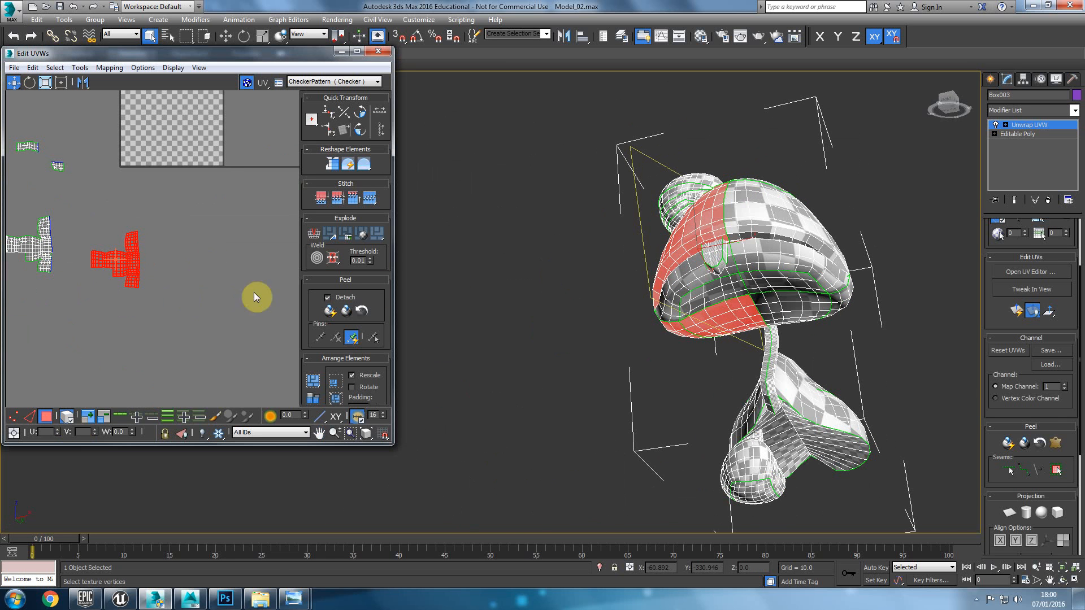
Move the UV shell of the head's other half directly below the first head shell
{"action": "left_click", "coordinate": [37, 249]}
{"action": "left_click_drag", "start_coordinate": [41, 252], "coordinate": [138, 317]}
{"action": "scroll", "coordinate": [194, 315], "scroll_direction": "down", "scroll_amount": 3}
{"action": "scroll", "coordinate": [194, 315], "scroll_direction": "down", "scroll_amount": 2}
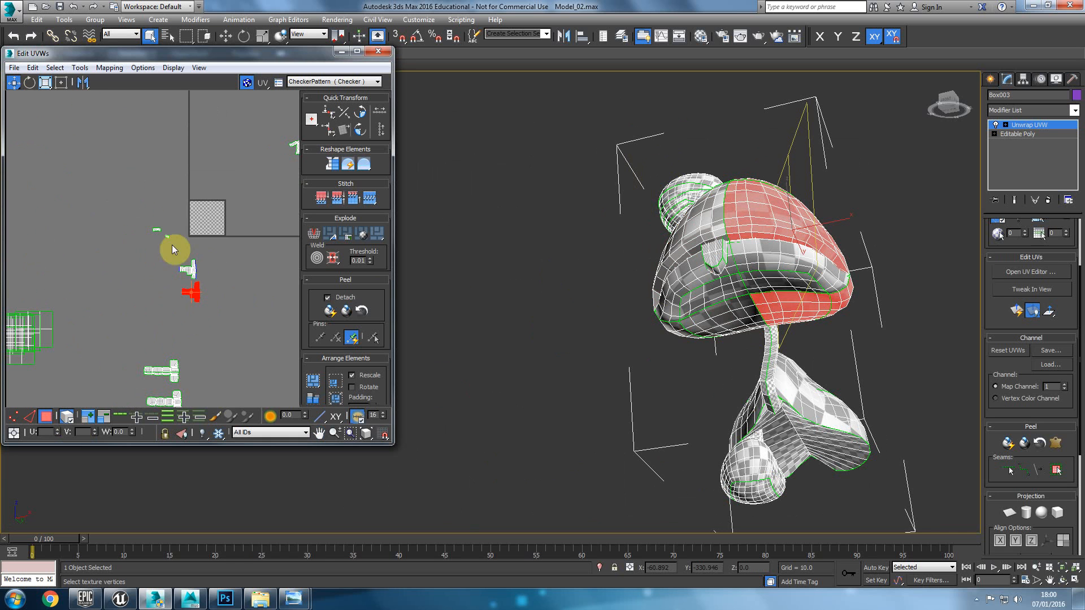
Select the two small UV shells beside the checker tile to check which mouth faces they cover
{"action": "left_click", "coordinate": [711, 294]}
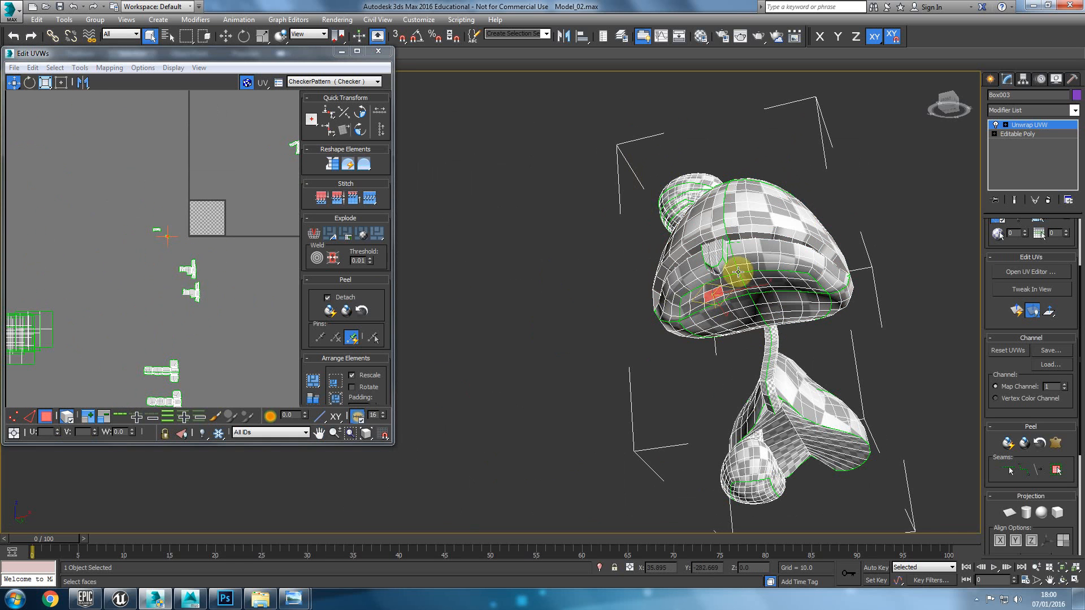
{"action": "scroll", "coordinate": [200, 242], "scroll_direction": "up", "scroll_amount": 3}
{"action": "left_click_drag", "start_coordinate": [157, 225], "coordinate": [105, 227]}
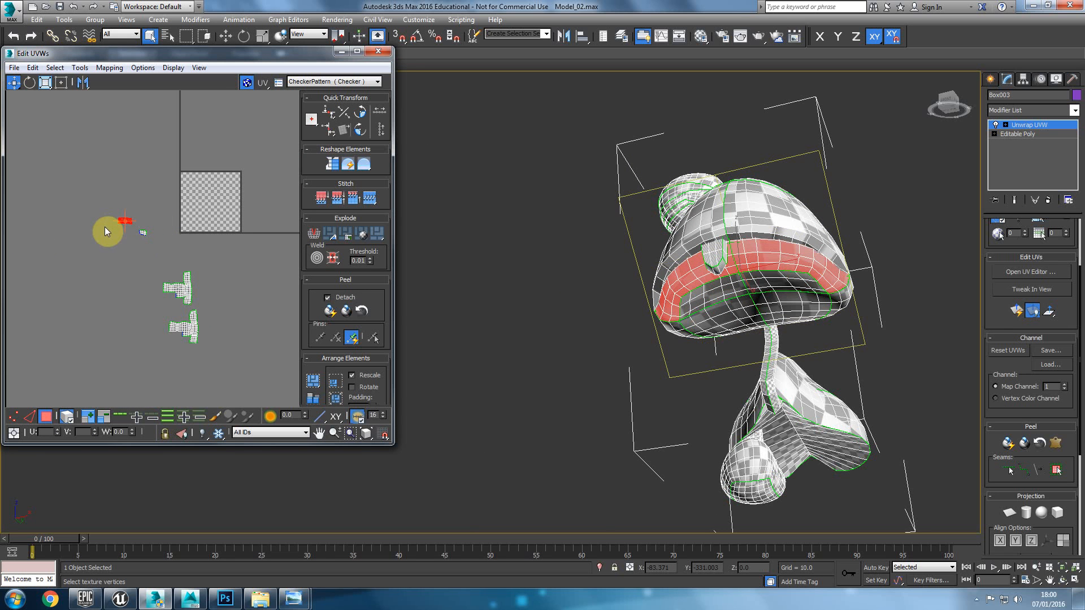
{"action": "left_click", "coordinate": [134, 246]}
{"action": "left_click_drag", "start_coordinate": [206, 199], "coordinate": [99, 272]}
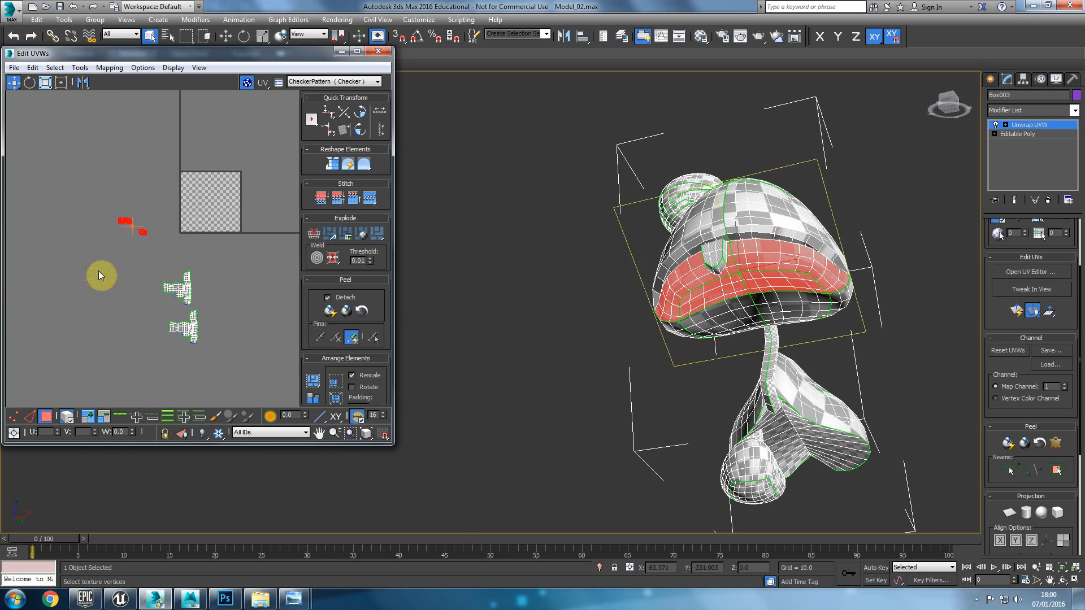
Select the upper head-half UV shell, then check the layout with Select Inverted Polygons
{"action": "left_click", "coordinate": [177, 293]}
{"action": "middle_click_drag", "start_coordinate": [180, 332], "coordinate": [180, 302]}
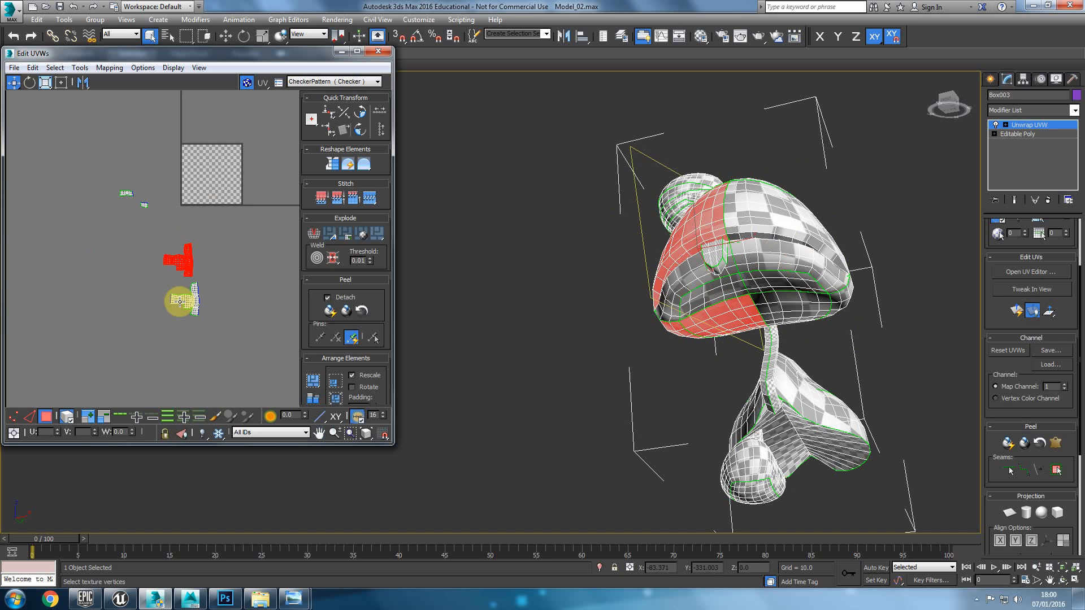
{"action": "mouse_move", "coordinate": [729, 262]}
{"action": "middle_mouse_down", "text": "alt"}
{"action": "mouse_move", "coordinate": [770, 303]}
{"action": "mouse_move", "coordinate": [736, 281]}
{"action": "middle_mouse_up", "text": "alt"}
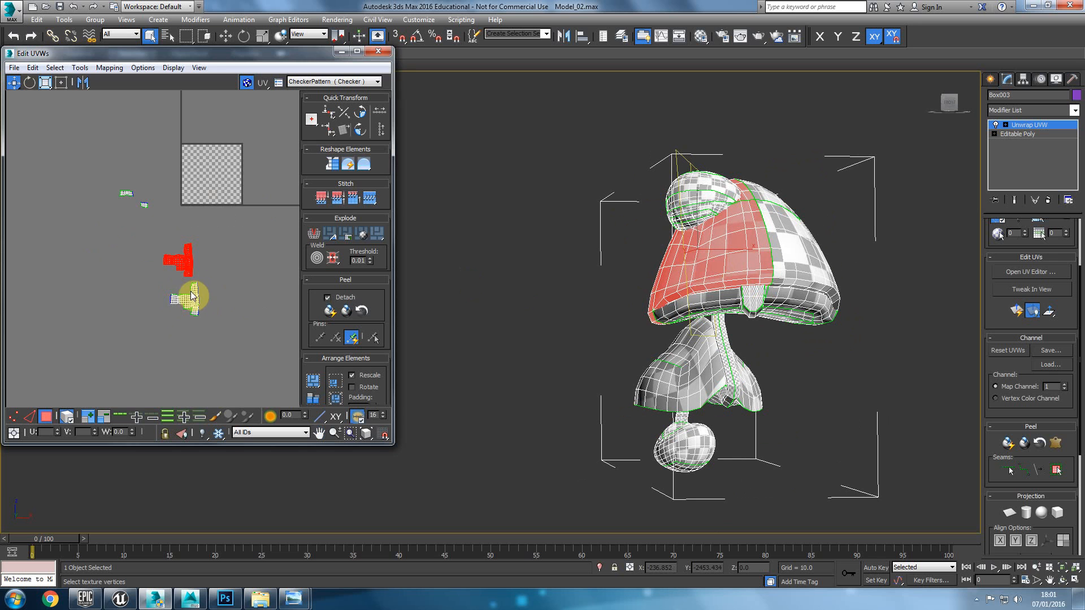
{"action": "scroll", "coordinate": [191, 294], "scroll_direction": "up", "scroll_amount": 2}
{"action": "left_click", "coordinate": [55, 68]}
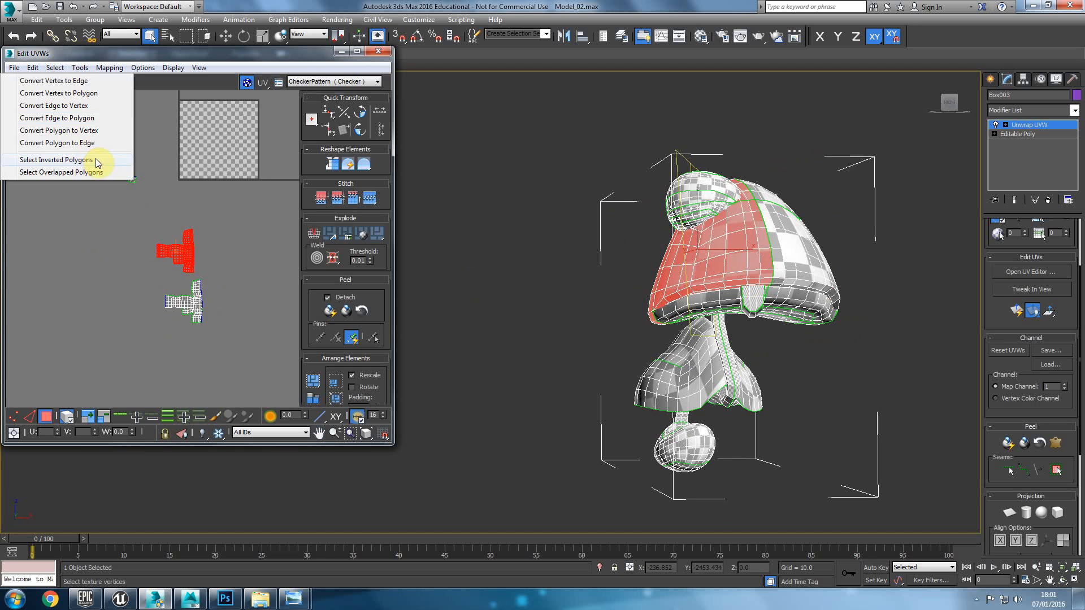
{"action": "left_click", "coordinate": [97, 158]}
{"action": "left_click", "coordinate": [54, 68]}
{"action": "left_click", "coordinate": [61, 160]}
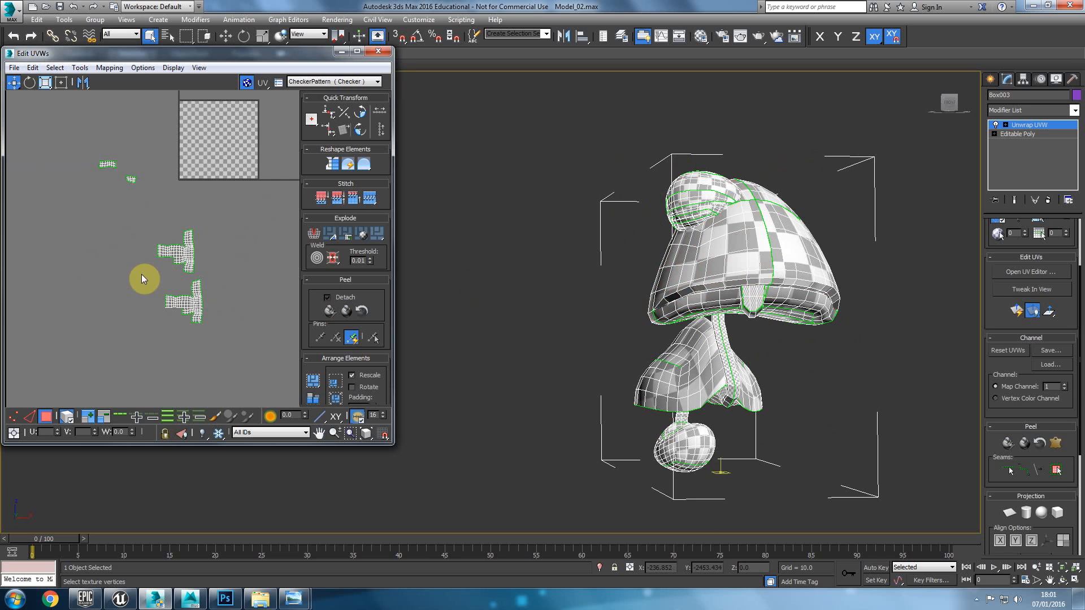
Flip the upper head-half UV shell and recheck the layout with Select Inverted Polygons
{"action": "left_click", "coordinate": [173, 250]}
{"action": "left_click_drag", "start_coordinate": [83, 84], "coordinate": [83, 130]}
{"action": "left_click", "coordinate": [74, 239]}
{"action": "left_click", "coordinate": [55, 68]}
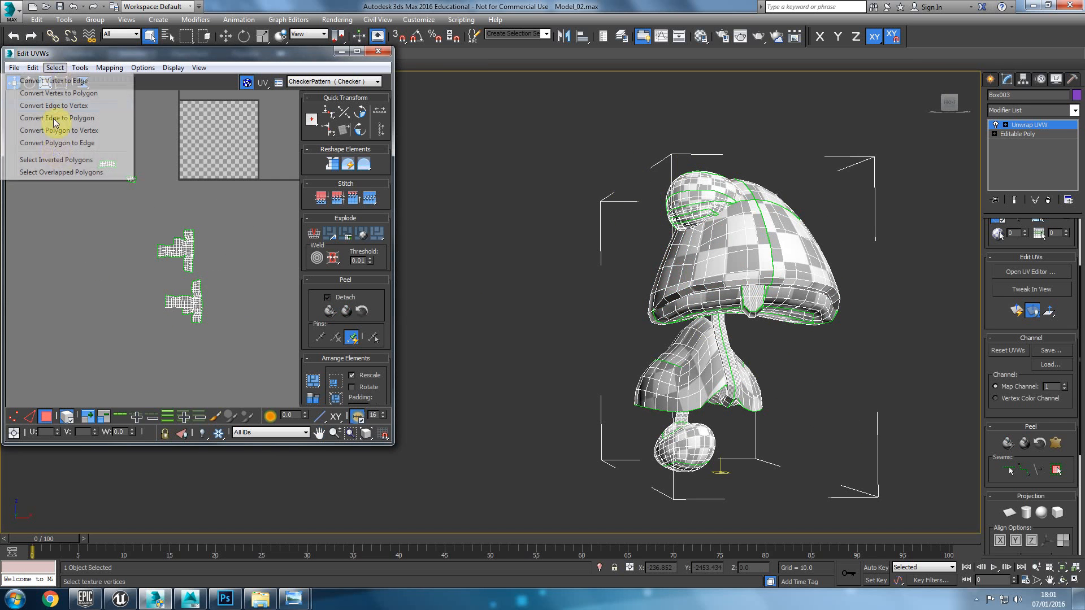
{"action": "left_click", "coordinate": [63, 161]}
{"action": "scroll", "coordinate": [169, 281], "scroll_direction": "up", "scroll_amount": 5}
{"action": "scroll", "coordinate": [211, 170], "scroll_direction": "up", "scroll_amount": 4}
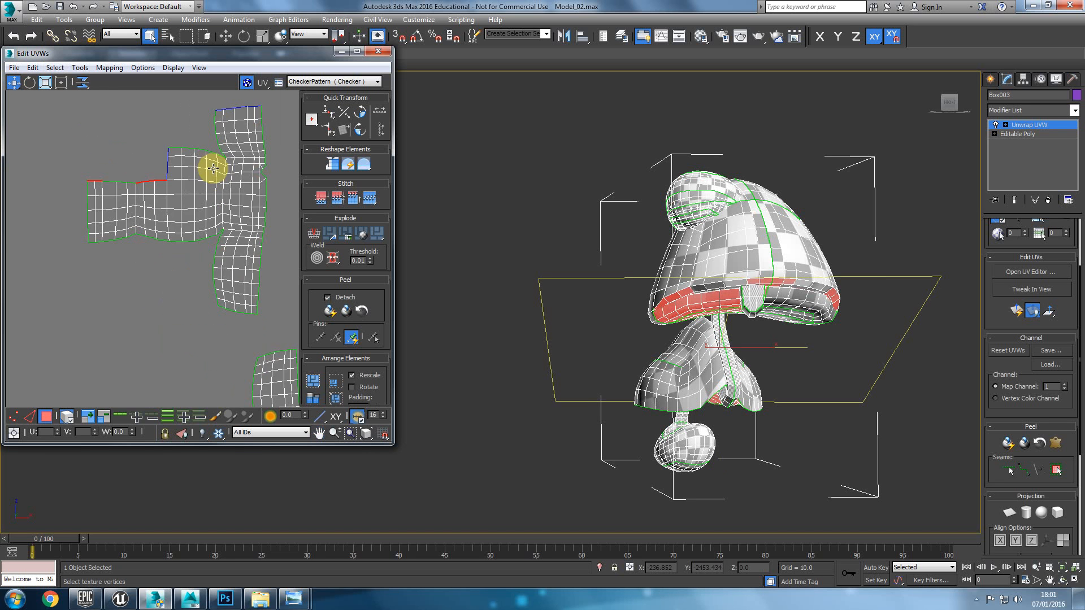
{"action": "scroll", "coordinate": [162, 242], "scroll_direction": "down", "scroll_amount": 3}
{"action": "scroll", "coordinate": [164, 277], "scroll_direction": "down", "scroll_amount": 5}
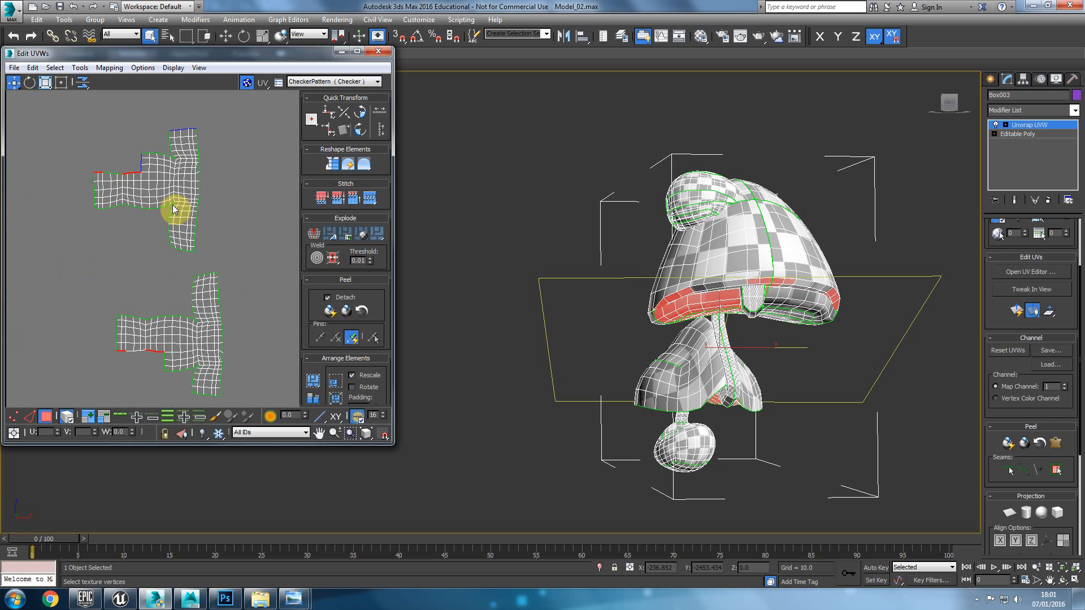
Select the upper head-half UV shell and check which side of the head it covers on the model
{"action": "left_click", "coordinate": [182, 237]}
{"action": "middle_click_drag", "start_coordinate": [116, 381], "coordinate": [152, 247]}
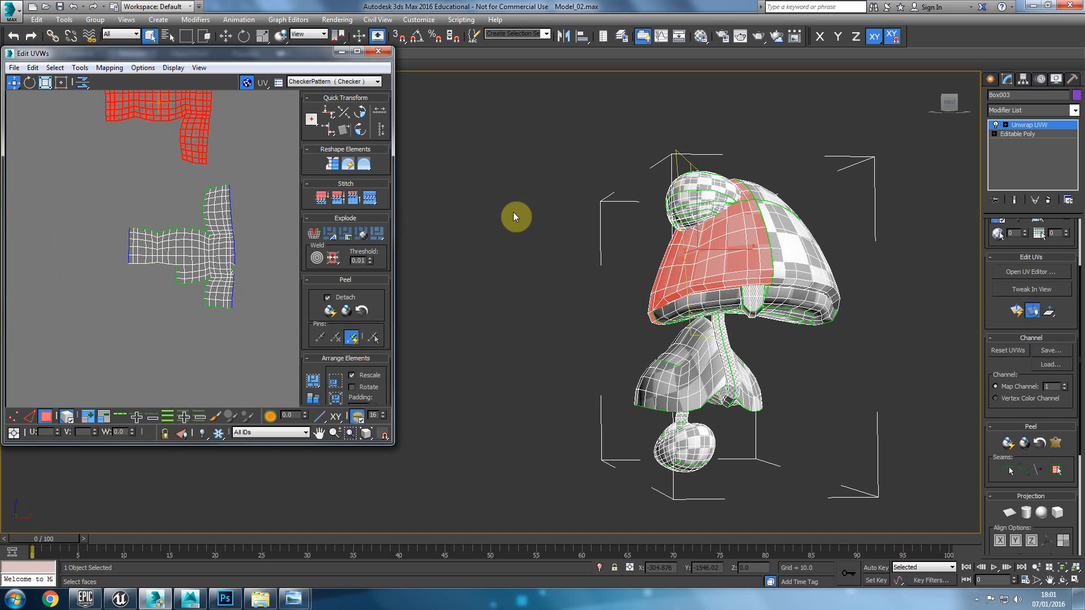
{"action": "middle_click_drag", "start_coordinate": [558, 334], "coordinate": [677, 314], "text": "alt"}
{"action": "middle_click_drag", "start_coordinate": [87, 186], "coordinate": [129, 302]}
{"action": "middle_click_drag", "start_coordinate": [615, 320], "coordinate": [498, 284], "text": "alt"}
{"action": "scroll", "coordinate": [640, 147], "scroll_direction": "up", "scroll_amount": 3}
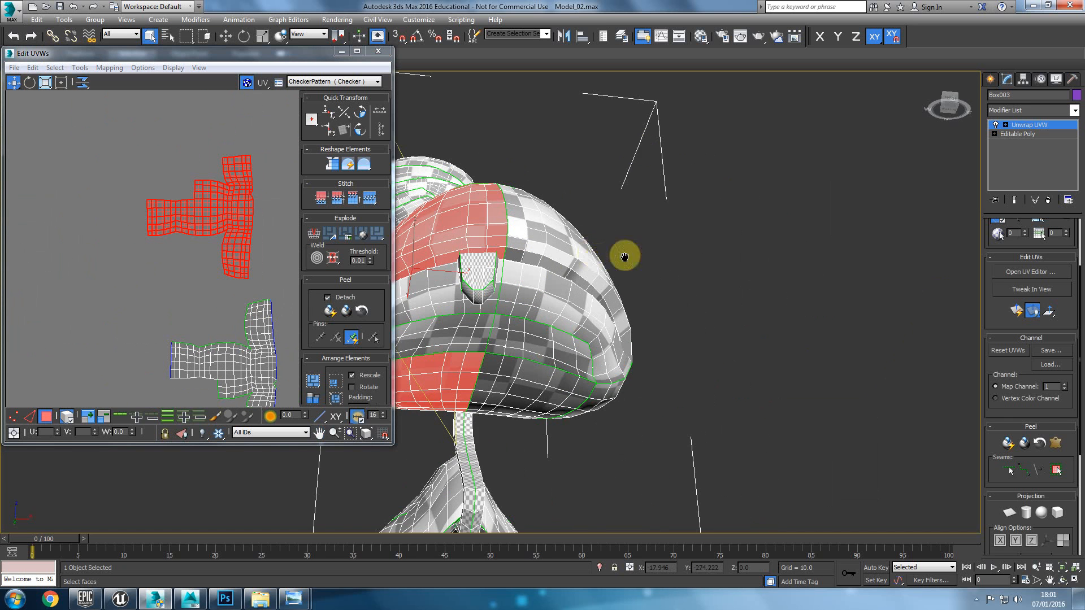
{"action": "middle_click_drag", "start_coordinate": [593, 254], "coordinate": [744, 266]}
Select a single face on the underside of the upper lip beside the tooth and inspect its position in the mouth
{"action": "left_click", "coordinate": [556, 266]}
{"action": "middle_click_drag", "start_coordinate": [518, 298], "coordinate": [564, 321], "text": "alt"}
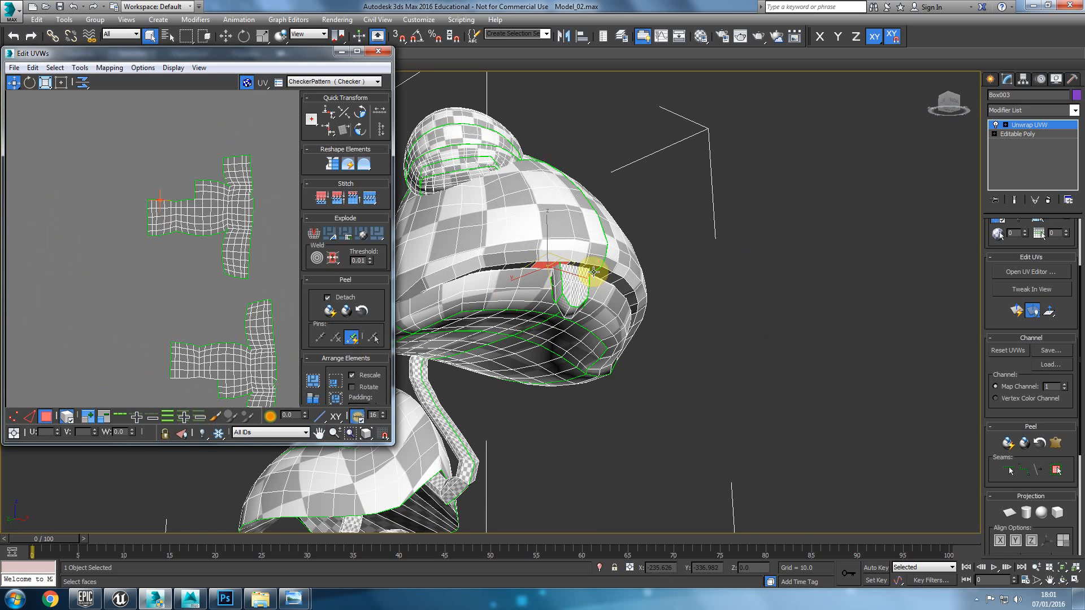
{"action": "middle_click_drag", "start_coordinate": [597, 274], "coordinate": [589, 263], "text": "alt"}
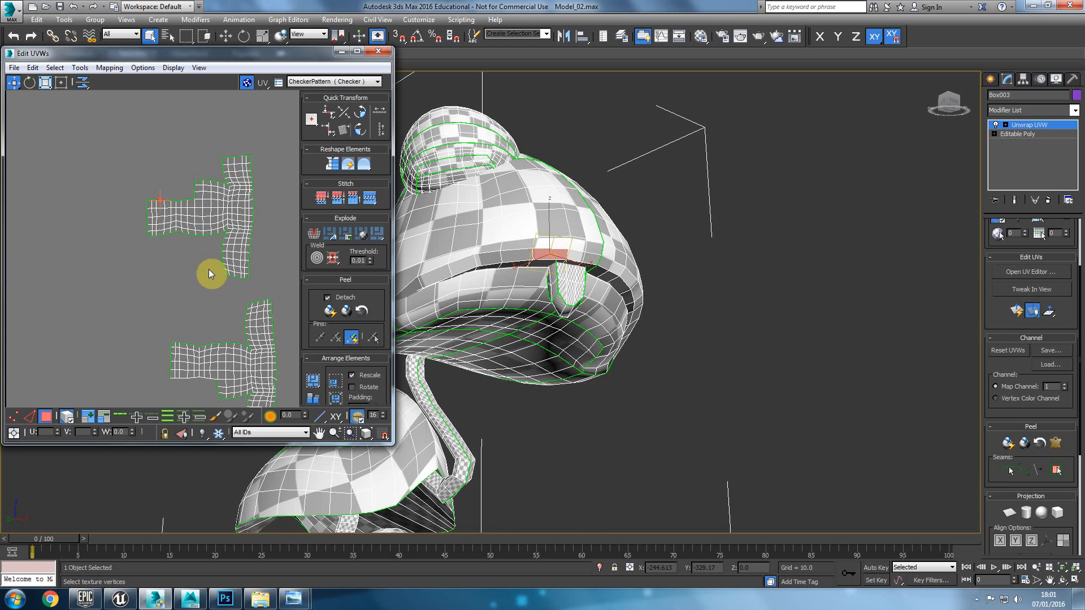
{"action": "middle_click_drag", "start_coordinate": [518, 253], "coordinate": [548, 268]}
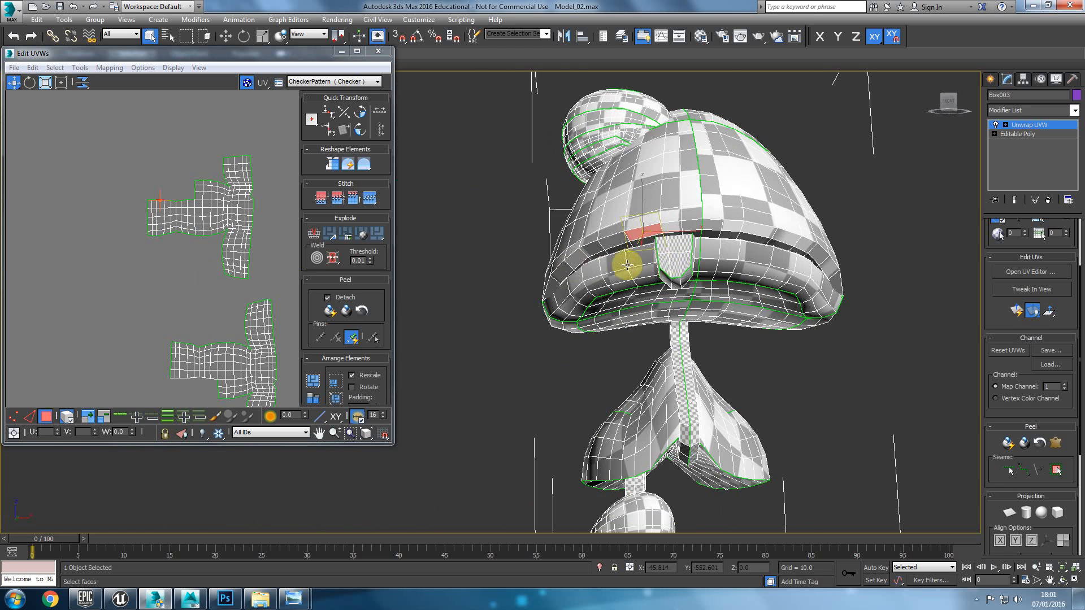
{"action": "middle_click_drag", "start_coordinate": [677, 260], "coordinate": [548, 272]}
{"action": "scroll", "coordinate": [548, 271], "scroll_direction": "up", "scroll_amount": 3}
{"action": "scroll", "coordinate": [991, 309], "scroll_direction": "up", "scroll_amount": 3}
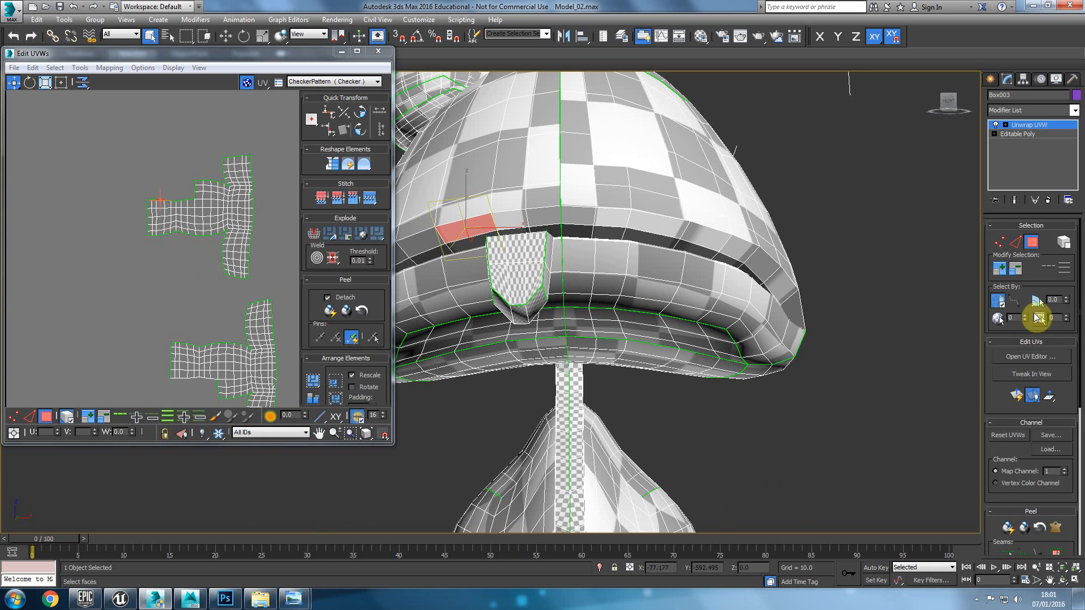
Set the planar angle selection threshold to 25 and select the narrow strip of faces under the upper lip
{"action": "double_click", "coordinate": [1057, 301]}
{"action": "type", "text": "25"}
{"action": "key", "text": "Return"}
{"action": "middle_click_drag", "start_coordinate": [541, 268], "coordinate": [708, 251]}
{"action": "left_click", "coordinate": [642, 230]}
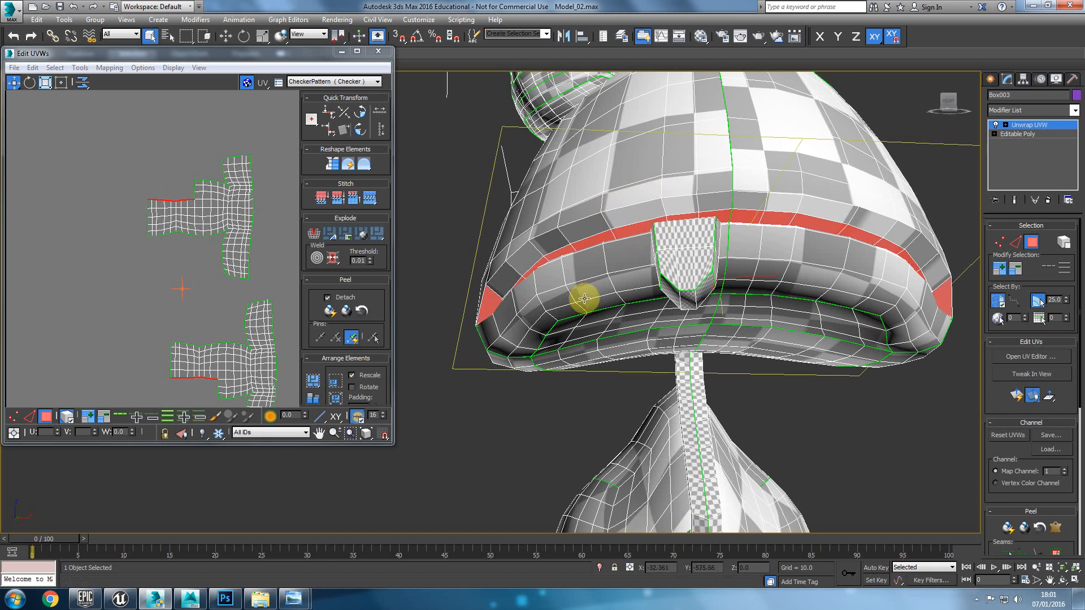
Inspect the selected lip strip out to the mouth corners in both shaded and wireframe display
{"action": "mouse_move", "coordinate": [564, 323]}
{"action": "middle_mouse_down", "text": "alt"}
{"action": "mouse_move", "coordinate": [591, 354]}
{"action": "mouse_move", "coordinate": [599, 342]}
{"action": "mouse_move", "coordinate": [565, 342]}
{"action": "mouse_move", "coordinate": [608, 308]}
{"action": "mouse_move", "coordinate": [662, 303]}
{"action": "mouse_move", "coordinate": [562, 305]}
{"action": "mouse_move", "coordinate": [547, 283]}
{"action": "mouse_move", "coordinate": [595, 256]}
{"action": "mouse_move", "coordinate": [597, 265]}
{"action": "mouse_move", "coordinate": [656, 268]}
{"action": "mouse_move", "coordinate": [594, 302]}
{"action": "mouse_move", "coordinate": [707, 309]}
{"action": "mouse_move", "coordinate": [680, 290]}
{"action": "middle_mouse_up", "text": "alt"}
{"action": "key", "text": "F3"}
{"action": "key", "text": "F3"}
{"action": "scroll", "coordinate": [680, 290], "scroll_direction": "up", "scroll_amount": 5}
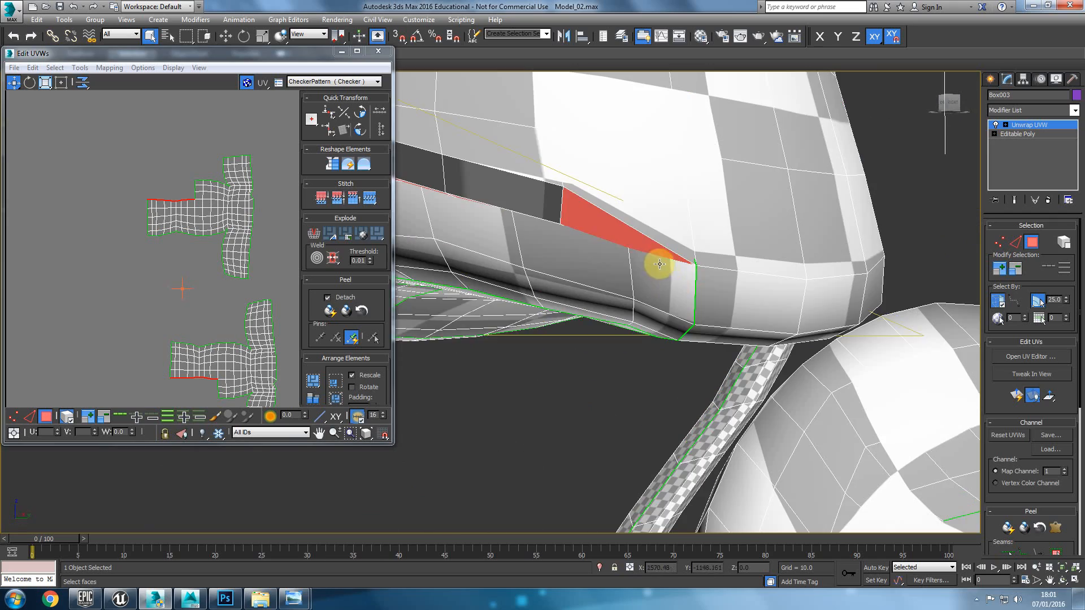
{"action": "scroll", "coordinate": [612, 260], "scroll_direction": "down", "scroll_amount": 3}
{"action": "mouse_move", "coordinate": [564, 302]}
{"action": "middle_mouse_down"}
{"action": "mouse_move", "coordinate": [882, 286]}
{"action": "mouse_move", "coordinate": [783, 270]}
{"action": "middle_mouse_up"}
{"action": "key", "text": "F3"}
{"action": "mouse_move", "coordinate": [693, 283]}
{"action": "middle_mouse_down", "text": "alt"}
{"action": "mouse_move", "coordinate": [522, 238]}
{"action": "mouse_move", "coordinate": [484, 254]}
{"action": "middle_mouse_up", "text": "alt"}
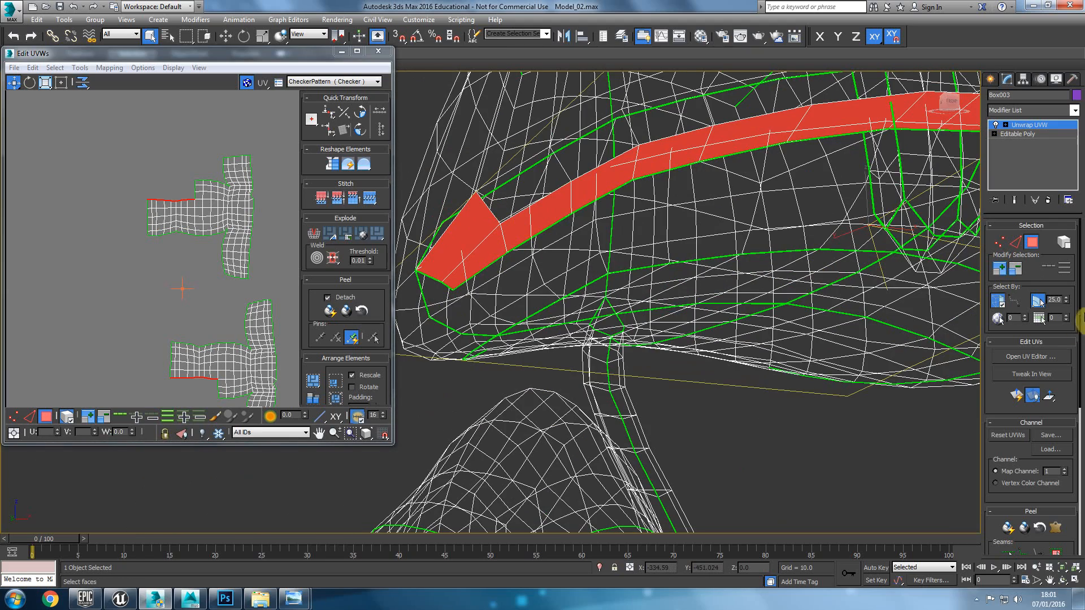
Remove the stray faces at both ends of the upper lip strip from the face selection
{"action": "left_click", "coordinate": [475, 220], "text": "alt"}
{"action": "scroll", "coordinate": [630, 240], "scroll_direction": "down", "scroll_amount": 4}
{"action": "middle_click_drag", "start_coordinate": [630, 240], "coordinate": [865, 277]}
{"action": "middle_click_drag", "start_coordinate": [865, 277], "coordinate": [544, 268], "text": "alt"}
{"action": "left_click", "coordinate": [603, 240], "text": "alt"}
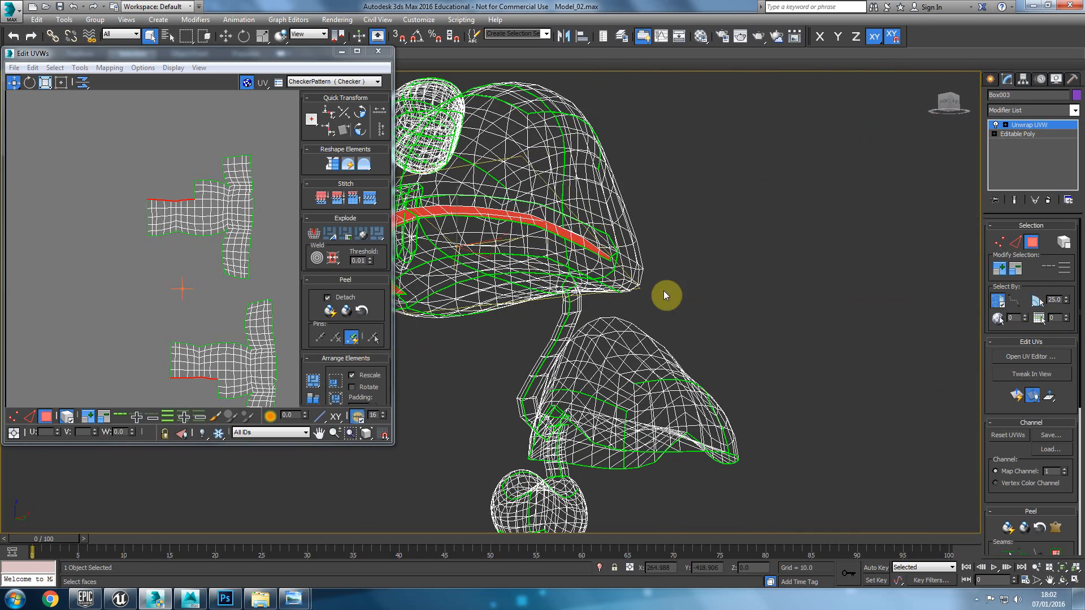
Grow and shrink the face selection until it covers the whole band along the upper lip
{"action": "middle_click_drag", "start_coordinate": [665, 293], "coordinate": [871, 317]}
{"action": "left_click", "coordinate": [999, 273]}
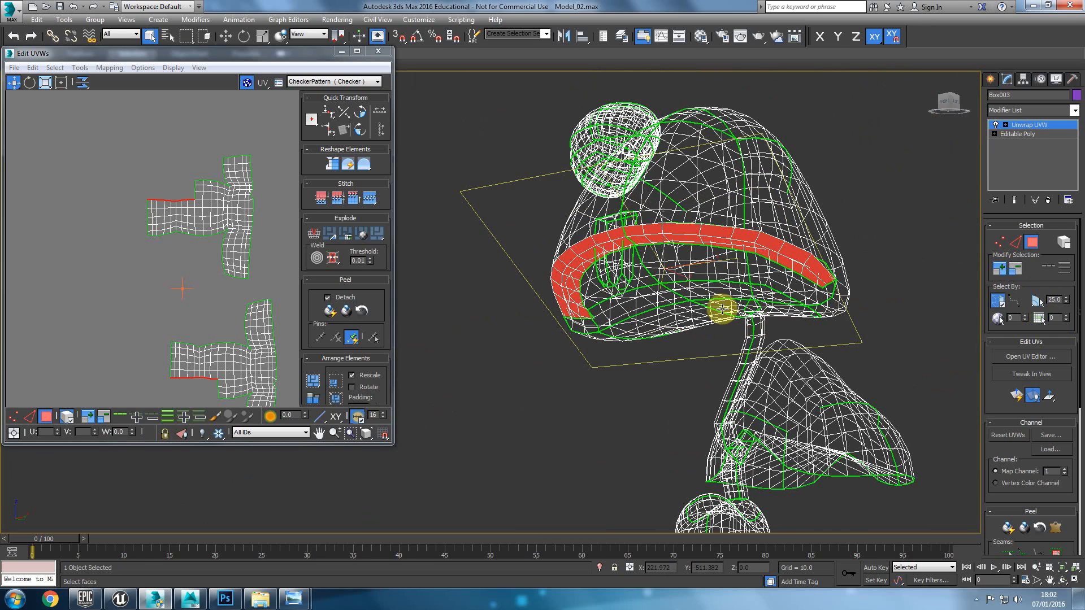
{"action": "left_click", "coordinate": [1024, 269]}
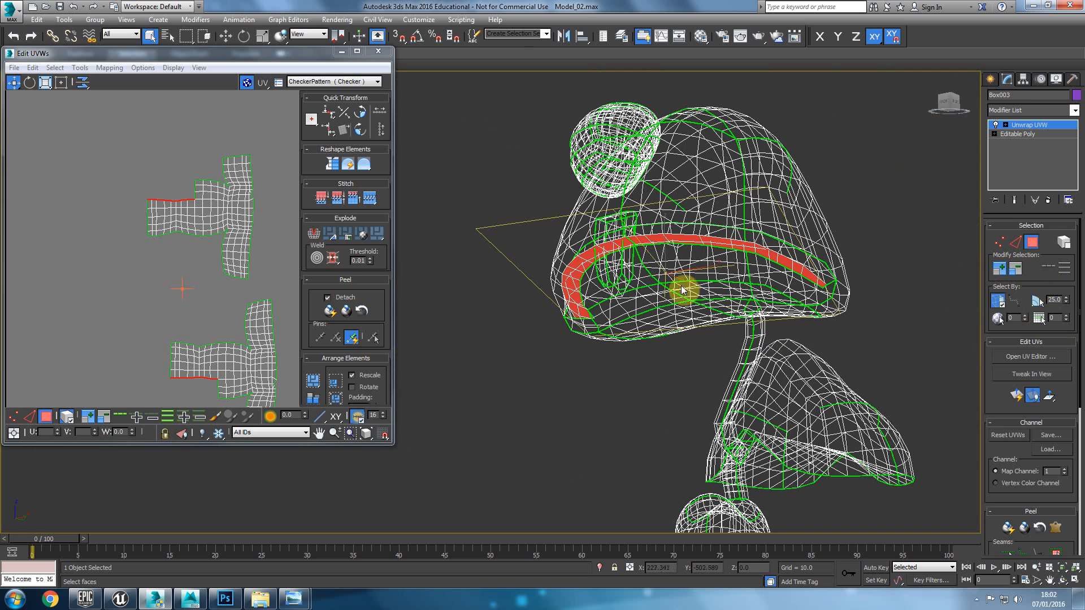
{"action": "left_click", "coordinate": [999, 272]}
{"action": "mouse_move", "coordinate": [626, 275]}
{"action": "middle_mouse_down", "text": "alt"}
{"action": "mouse_move", "coordinate": [739, 296]}
{"action": "mouse_move", "coordinate": [688, 303]}
{"action": "mouse_move", "coordinate": [735, 306]}
{"action": "middle_mouse_up", "text": "alt"}
{"action": "key", "text": "F3"}
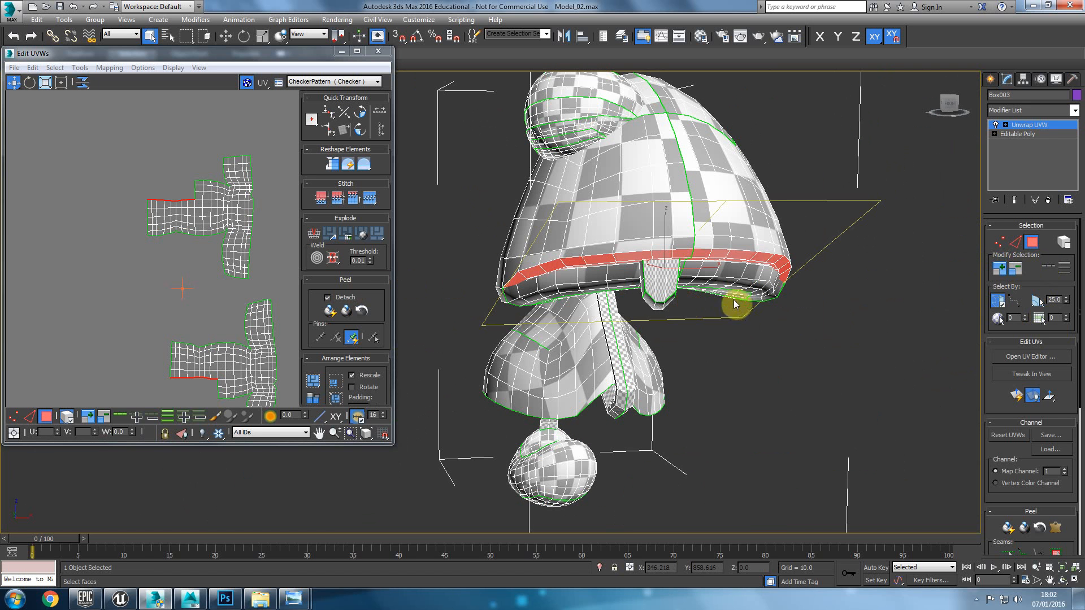
{"action": "left_click", "coordinate": [999, 271]}
{"action": "left_click", "coordinate": [1015, 273]}
{"action": "middle_click_drag", "start_coordinate": [636, 281], "coordinate": [516, 259], "text": "alt"}
{"action": "left_click", "coordinate": [178, 259]}
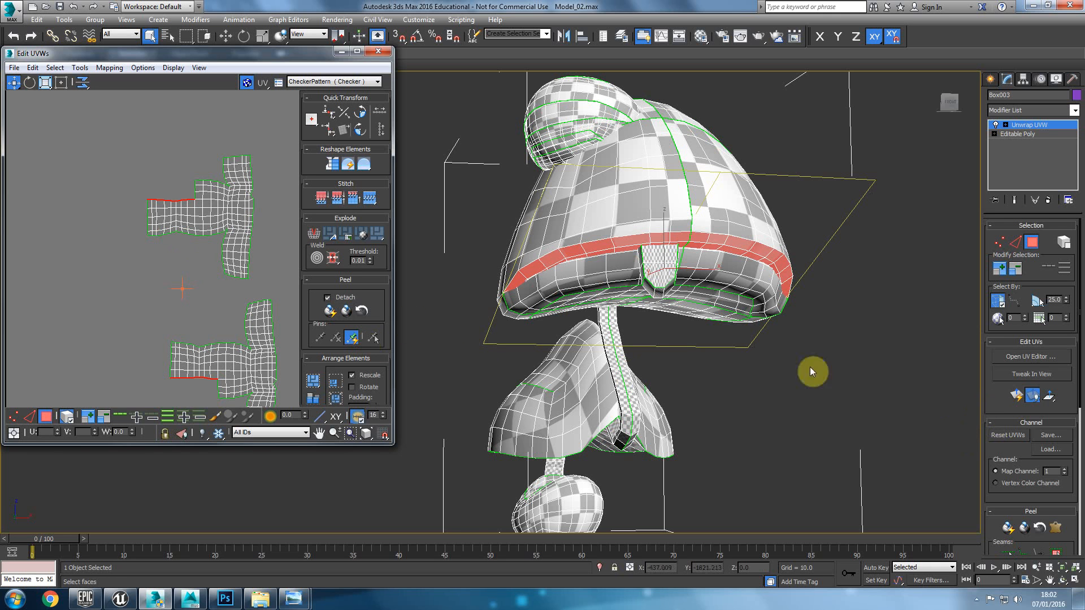
Apply a planar projection aligned to Z to the selected upper lip faces
{"action": "left_click_drag", "start_coordinate": [989, 399], "coordinate": [994, 269]}
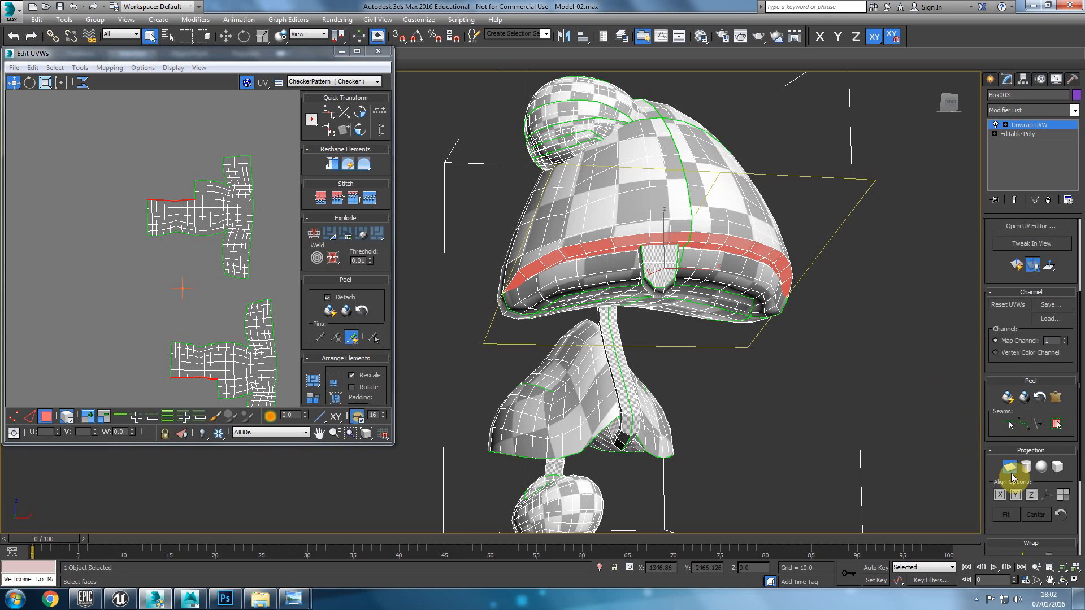
{"action": "left_click", "coordinate": [1030, 495]}
{"action": "scroll", "coordinate": [73, 316], "scroll_direction": "down", "scroll_amount": 6}
{"action": "middle_click_drag", "start_coordinate": [76, 317], "coordinate": [163, 366]}
{"action": "scroll", "coordinate": [162, 365], "scroll_direction": "down", "scroll_amount": 1}
{"action": "left_click", "coordinate": [1016, 473]}
Move the curved upper lip UV island into the clear space away from the checker tile
{"action": "middle_click_drag", "start_coordinate": [195, 243], "coordinate": [133, 231]}
{"action": "left_click_drag", "start_coordinate": [164, 241], "coordinate": [283, 274]}
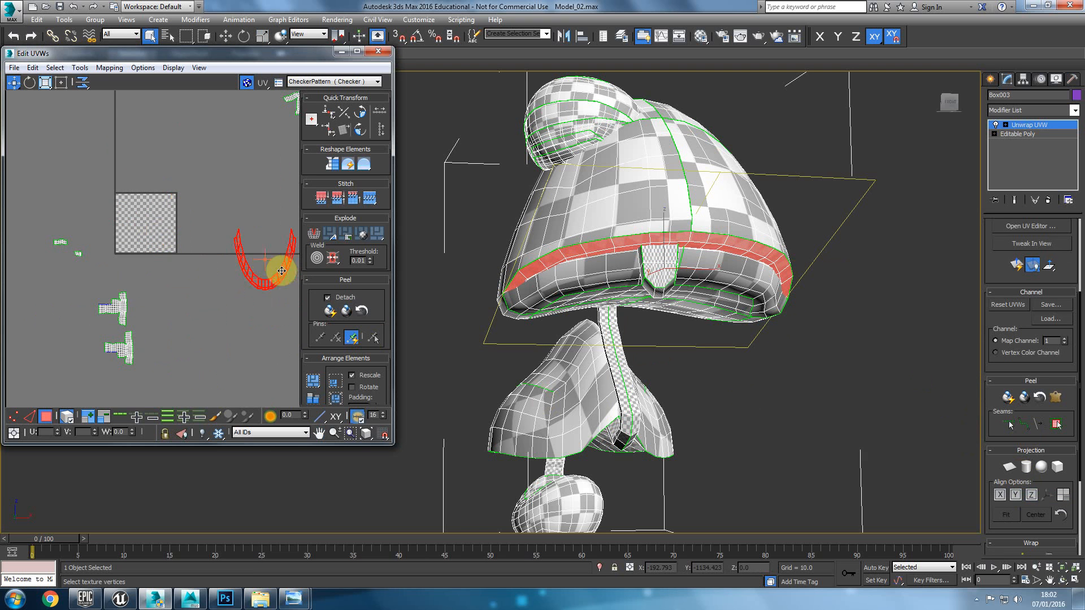
{"action": "middle_click_drag", "start_coordinate": [242, 241], "coordinate": [141, 286]}
{"action": "scroll", "coordinate": [137, 286], "scroll_direction": "down", "scroll_amount": 1}
{"action": "left_click_drag", "start_coordinate": [199, 312], "coordinate": [237, 312]}
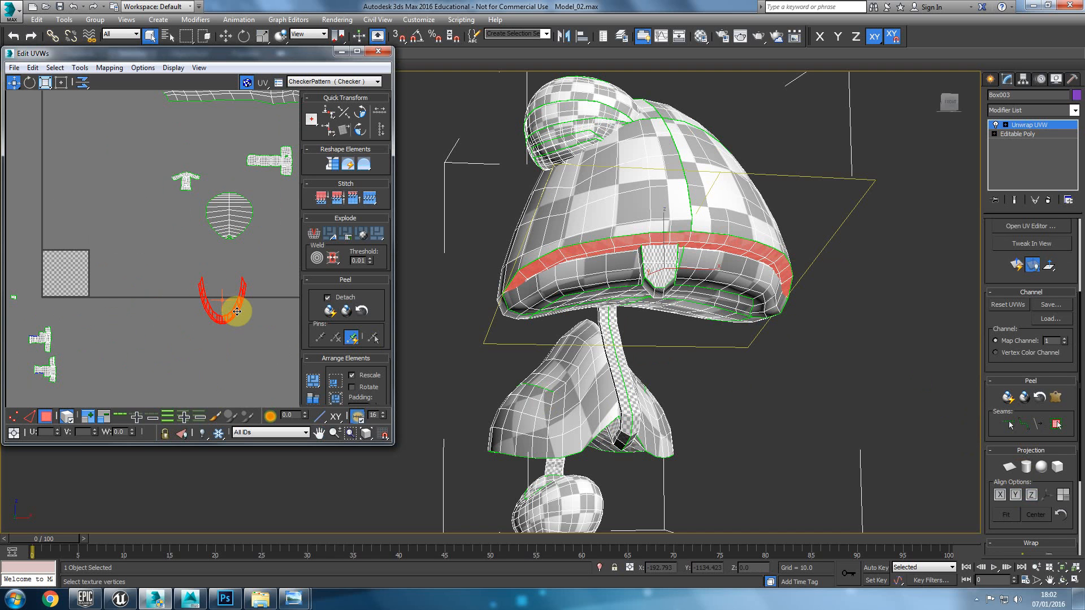
Quick Peel the upper lip island and place it next to the leaf-shaped island
{"action": "left_click", "coordinate": [331, 315]}
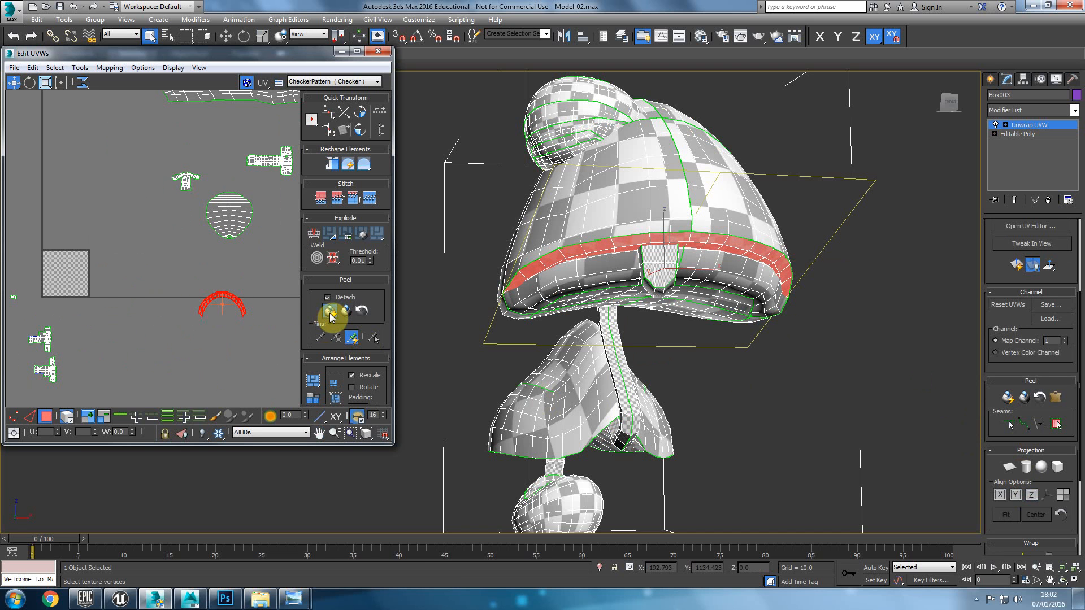
{"action": "left_click_drag", "start_coordinate": [229, 294], "coordinate": [263, 256]}
{"action": "middle_click_drag", "start_coordinate": [128, 326], "coordinate": [161, 288]}
Clear the selection and try selecting the lower lip's top faces by planar angle with a threshold of 25
{"action": "middle_click_drag", "start_coordinate": [789, 223], "coordinate": [791, 245], "text": "alt"}
{"action": "scroll", "coordinate": [1036, 298], "scroll_direction": "up", "scroll_amount": 3}
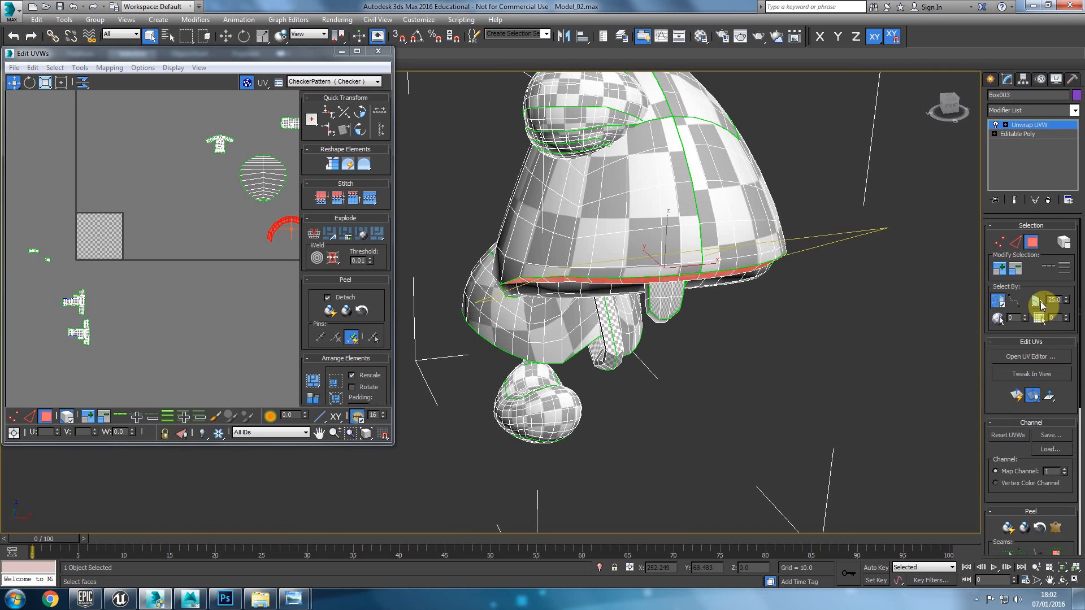
{"action": "left_click", "coordinate": [715, 353]}
{"action": "scroll", "coordinate": [735, 328], "scroll_direction": "up", "scroll_amount": 5}
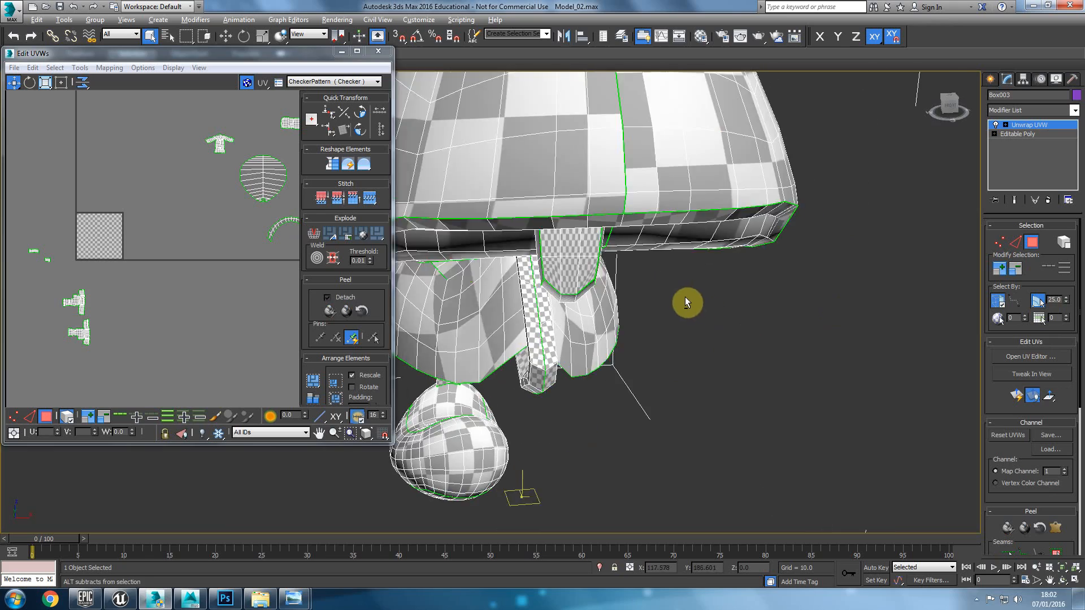
{"action": "middle_click_drag", "start_coordinate": [688, 298], "coordinate": [665, 241], "text": "alt"}
{"action": "left_click", "coordinate": [670, 206]}
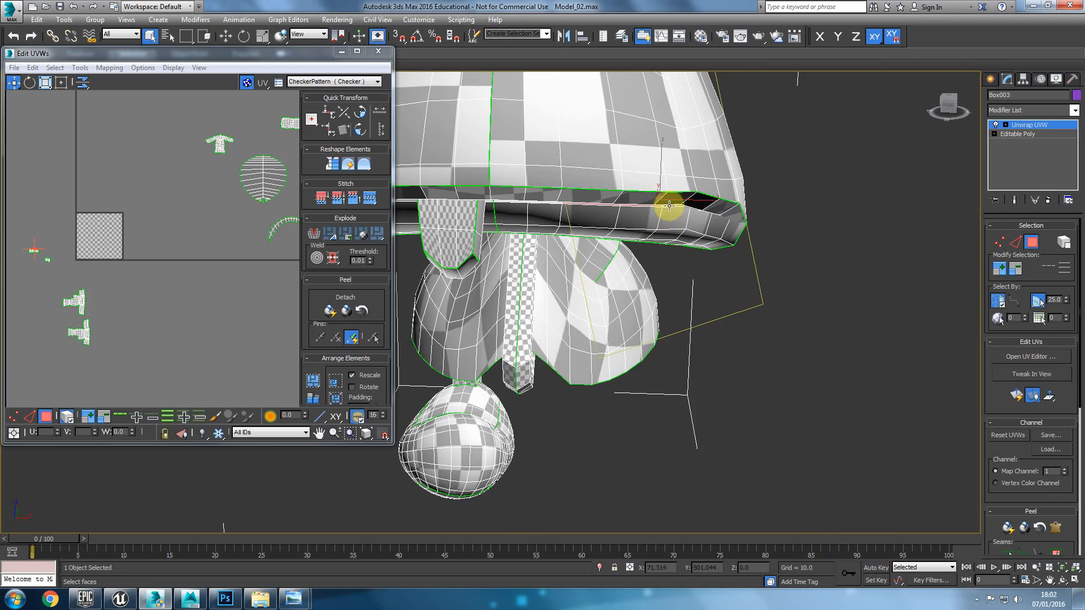
Try growing the lower lip selection by two rings, inspect it, and shrink it back
{"action": "mouse_move", "coordinate": [504, 257]}
{"action": "middle_mouse_down"}
{"action": "mouse_move", "coordinate": [681, 284]}
{"action": "mouse_move", "coordinate": [657, 317]}
{"action": "mouse_move", "coordinate": [644, 283]}
{"action": "mouse_move", "coordinate": [657, 252]}
{"action": "middle_mouse_up"}
{"action": "key", "text": "F3"}
{"action": "scroll", "coordinate": [819, 220], "scroll_direction": "up", "scroll_amount": 3}
{"action": "mouse_move", "coordinate": [769, 255]}
{"action": "middle_mouse_down", "text": "alt"}
{"action": "mouse_move", "coordinate": [758, 276]}
{"action": "mouse_move", "coordinate": [698, 292]}
{"action": "mouse_move", "coordinate": [739, 286]}
{"action": "mouse_move", "coordinate": [727, 243]}
{"action": "mouse_move", "coordinate": [832, 261]}
{"action": "middle_mouse_up", "text": "alt"}
{"action": "key", "text": "F3"}
{"action": "key", "text": "F3"}
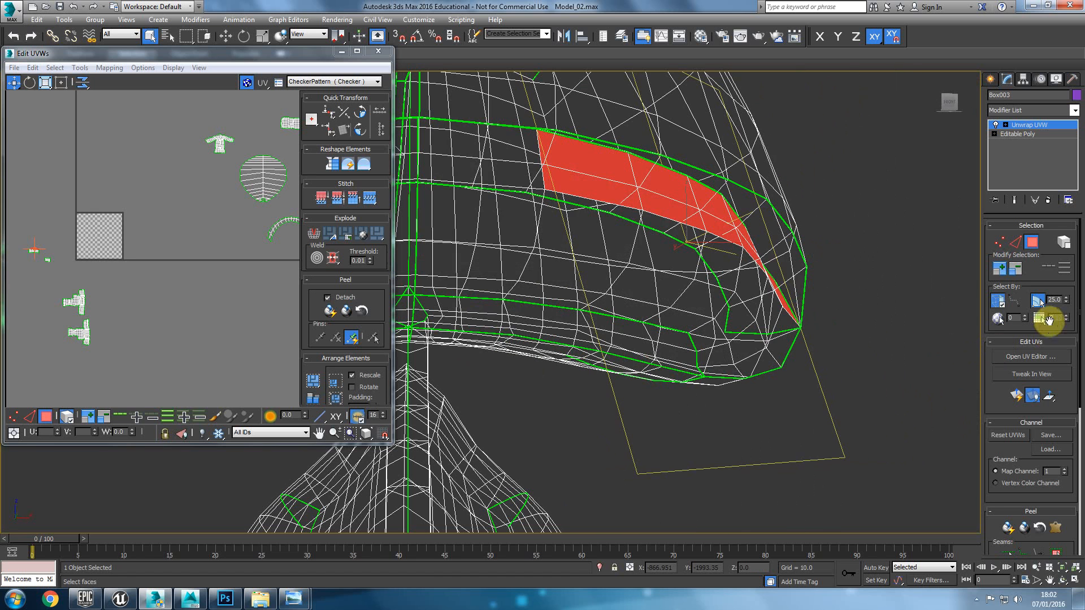
{"action": "left_click", "coordinate": [999, 270]}
{"action": "left_click", "coordinate": [998, 270]}
{"action": "key", "text": "F3"}
{"action": "middle_click_drag", "start_coordinate": [717, 315], "coordinate": [974, 300], "text": "alt"}
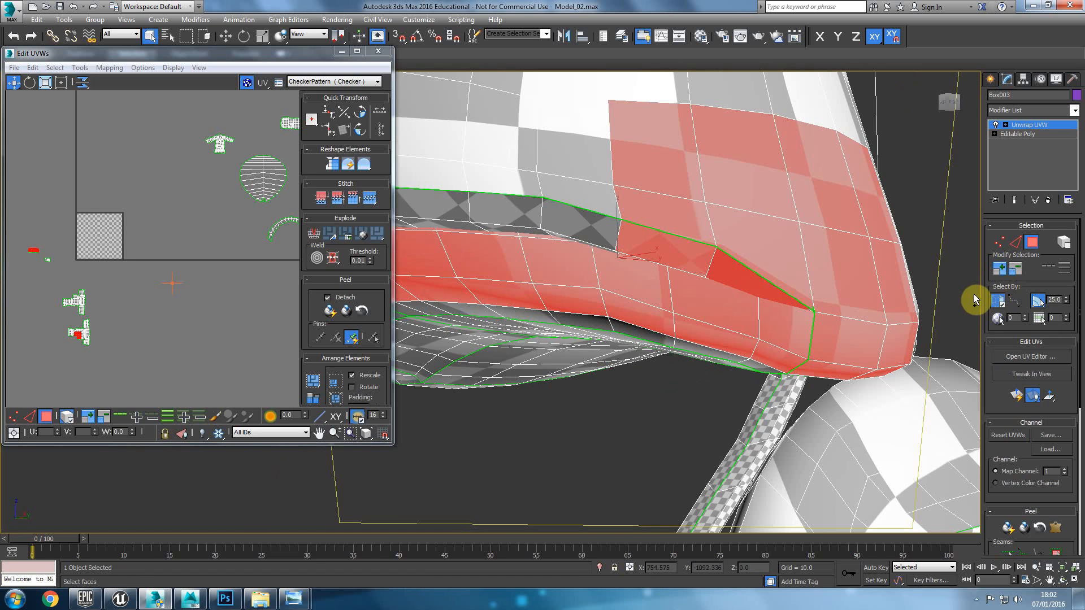
{"action": "left_click", "coordinate": [1018, 268]}
{"action": "left_click", "coordinate": [1018, 268]}
{"action": "middle_click_drag", "start_coordinate": [505, 403], "coordinate": [584, 450], "text": "alt"}
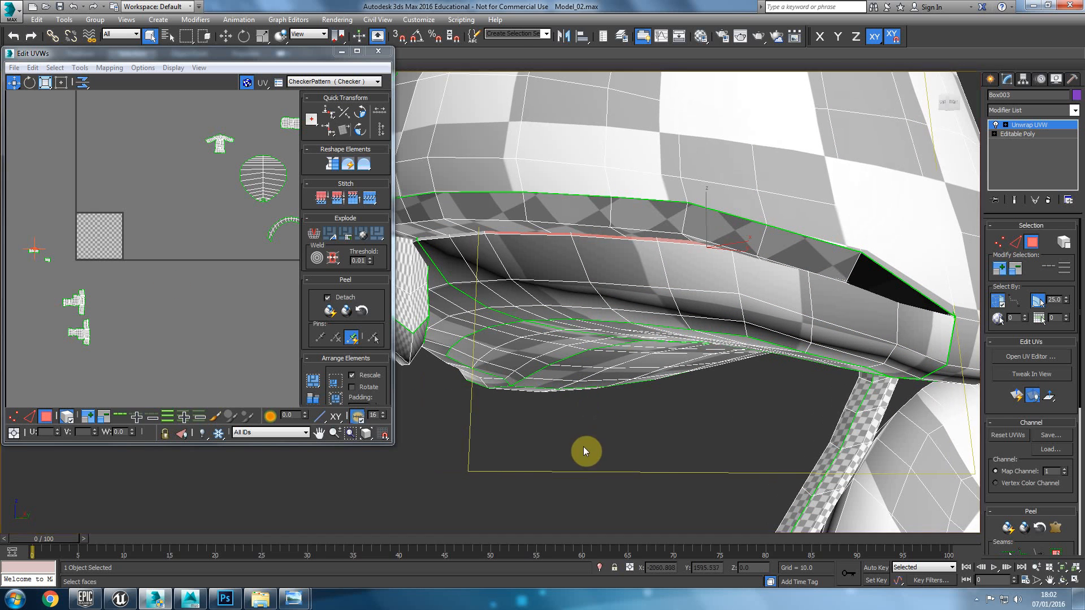
Try growing the lower lip selection by three rings across the mouth, then clear the selection
{"action": "mouse_move", "coordinate": [468, 281]}
{"action": "middle_mouse_down", "text": "alt"}
{"action": "mouse_move", "coordinate": [528, 295]}
{"action": "mouse_move", "coordinate": [673, 285]}
{"action": "mouse_move", "coordinate": [644, 240]}
{"action": "mouse_move", "coordinate": [686, 242]}
{"action": "mouse_move", "coordinate": [610, 274]}
{"action": "mouse_move", "coordinate": [668, 272]}
{"action": "middle_mouse_up", "text": "alt"}
{"action": "key", "text": "F3"}
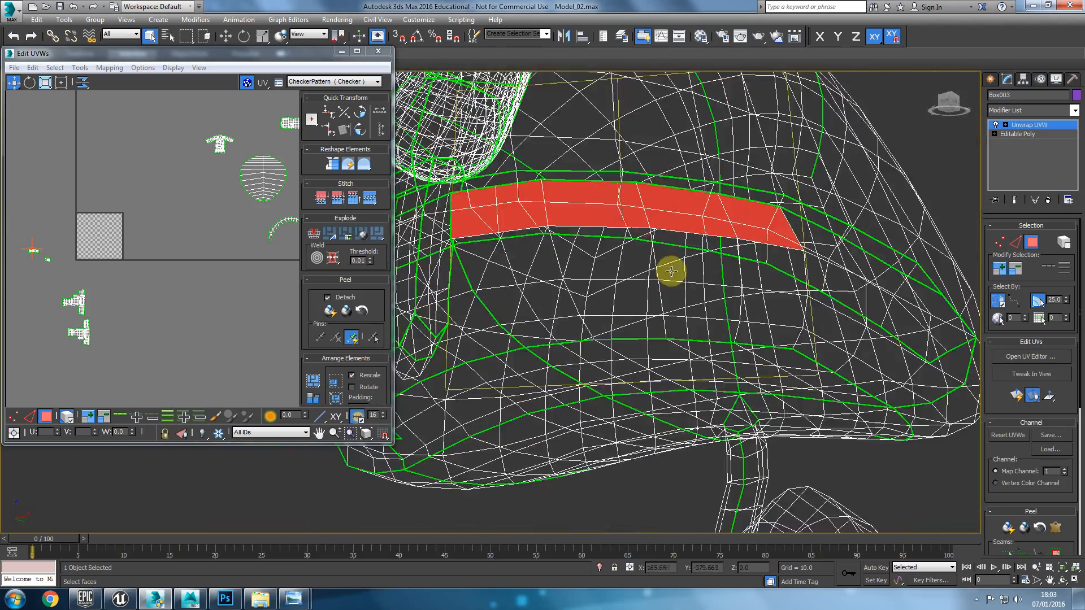
{"action": "left_click", "coordinate": [999, 271]}
{"action": "left_click", "coordinate": [999, 271]}
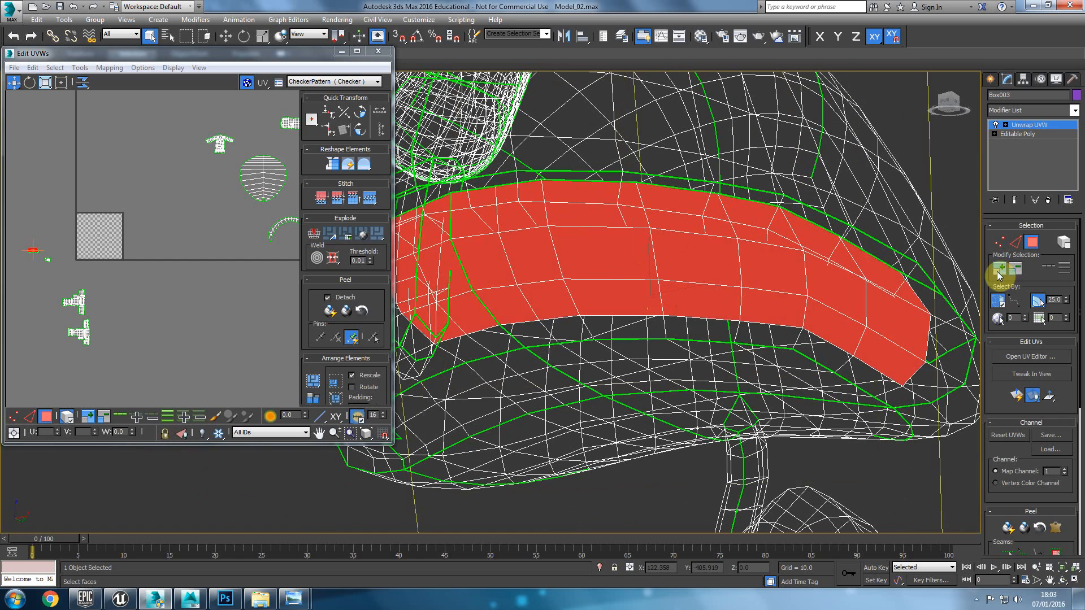
{"action": "left_click", "coordinate": [999, 270]}
{"action": "middle_click_drag", "start_coordinate": [722, 313], "coordinate": [927, 333], "text": "alt"}
{"action": "left_click", "coordinate": [1009, 250]}
{"action": "mouse_move", "coordinate": [623, 333]}
{"action": "middle_mouse_down", "text": "alt"}
{"action": "mouse_move", "coordinate": [685, 358]}
{"action": "mouse_move", "coordinate": [821, 347]}
{"action": "mouse_move", "coordinate": [788, 437]}
{"action": "mouse_move", "coordinate": [763, 435]}
{"action": "mouse_move", "coordinate": [789, 435]}
{"action": "middle_mouse_up", "text": "alt"}
{"action": "left_click", "coordinate": [785, 433]}
Try picking the thin strip along the lower lip's top edge by planar angle in shaded view
{"action": "key", "text": "F3"}
{"action": "scroll", "coordinate": [599, 294], "scroll_direction": "up", "scroll_amount": 2}
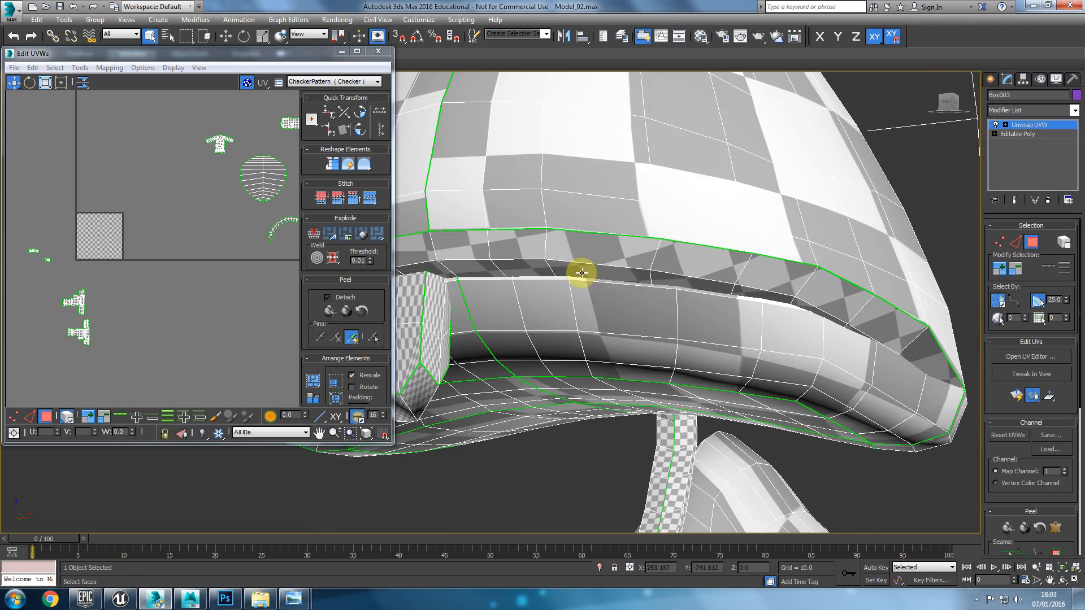
{"action": "left_click", "coordinate": [588, 278]}
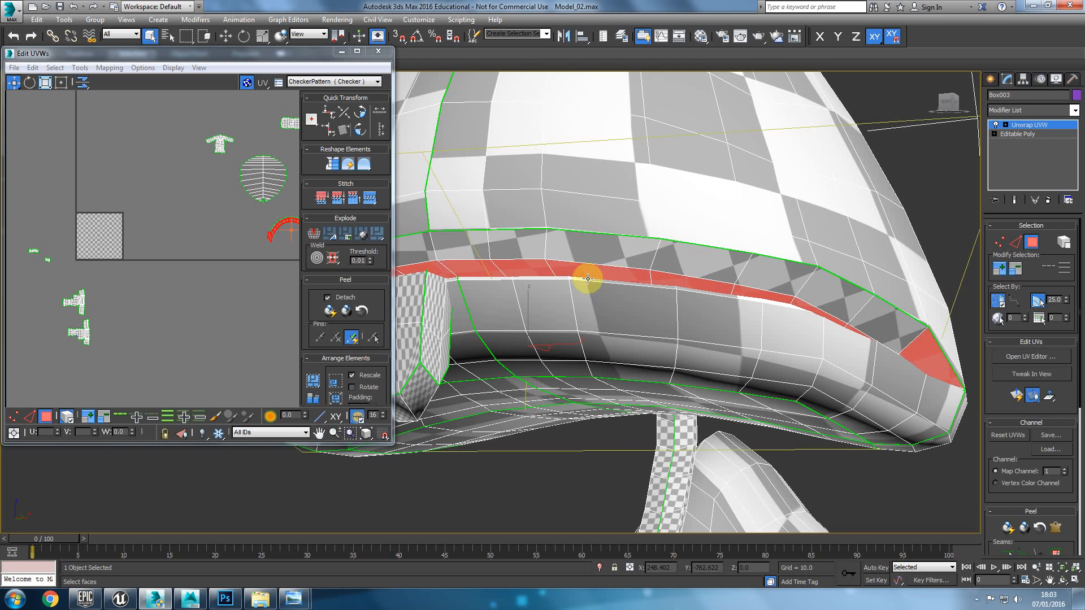
{"action": "left_click", "coordinate": [580, 278]}
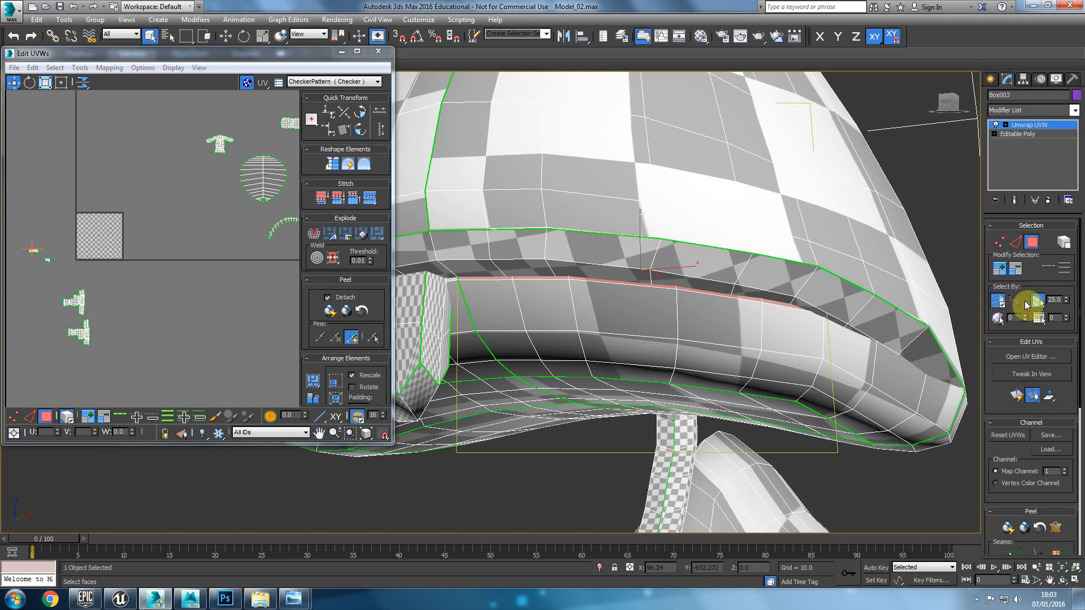
Set the planar angle threshold to 40 and select the lower lip faces inside the mouth
{"action": "key", "text": "F3"}
{"action": "key", "text": "F3"}
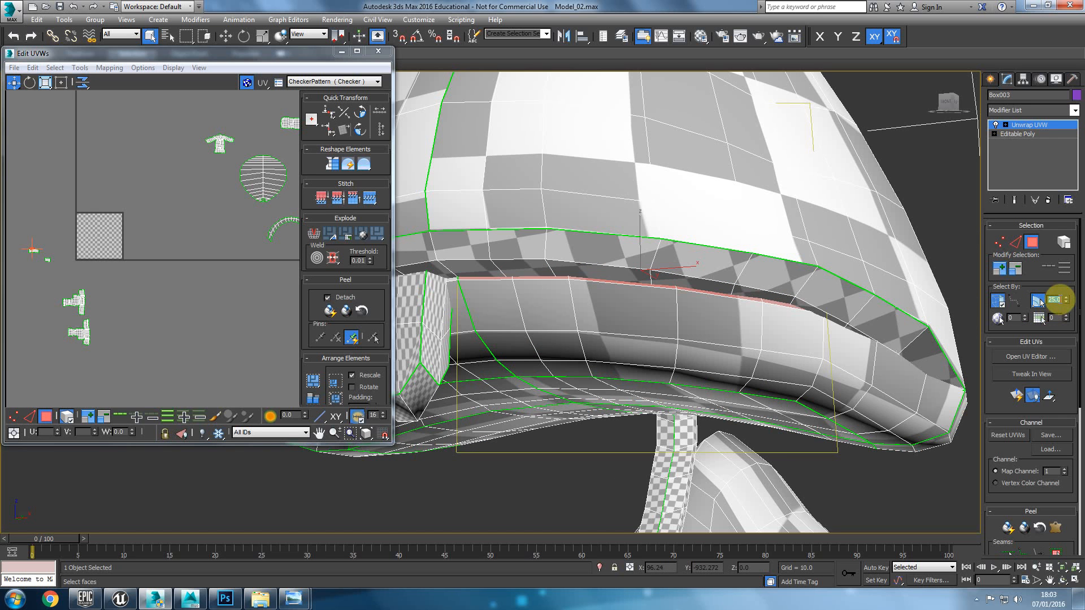
{"action": "left_click", "coordinate": [951, 232]}
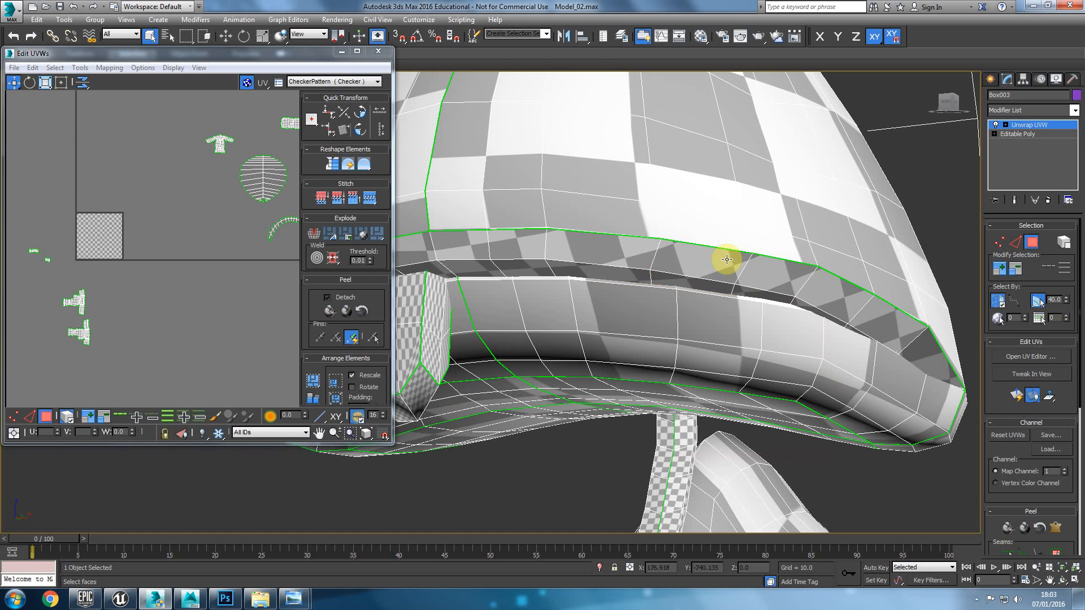
{"action": "left_click", "coordinate": [670, 287]}
{"action": "key", "text": "F3"}
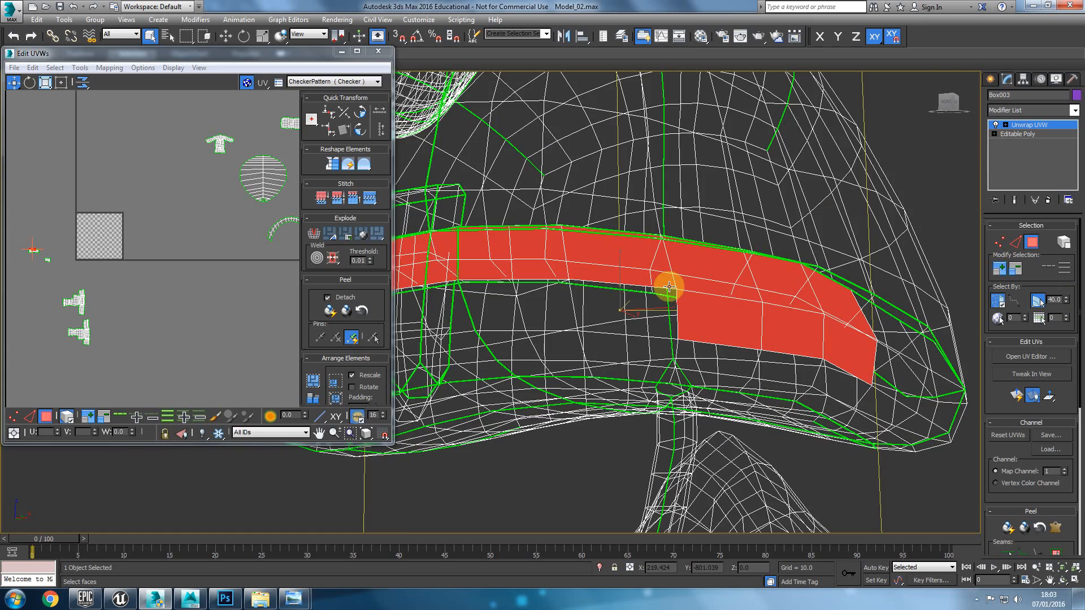
{"action": "mouse_move", "coordinate": [509, 330]}
{"action": "middle_mouse_down"}
{"action": "mouse_move", "coordinate": [846, 323]}
{"action": "mouse_move", "coordinate": [825, 349]}
{"action": "middle_mouse_up"}
{"action": "key", "text": "F3"}
{"action": "left_click", "coordinate": [665, 274]}
{"action": "left_click", "coordinate": [661, 271]}
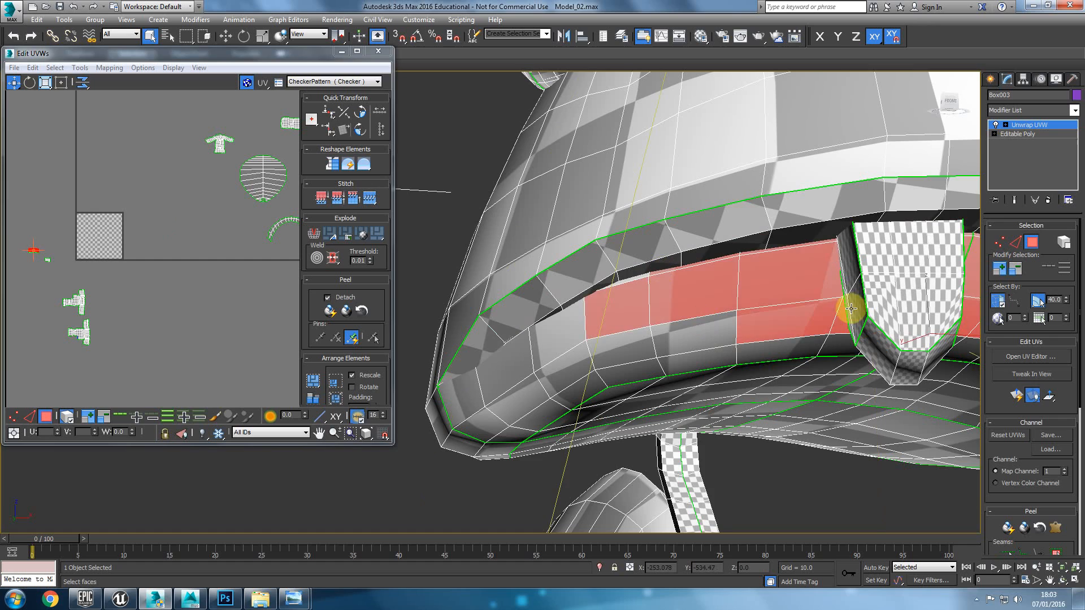
Grow the lower lip selection by two rings and turn off Ignore Backfacing
{"action": "middle_click_drag", "start_coordinate": [763, 326], "coordinate": [625, 303], "text": "alt"}
{"action": "key", "text": "F3"}
{"action": "scroll", "coordinate": [694, 310], "scroll_direction": "down", "scroll_amount": 3}
{"action": "left_click", "coordinate": [1000, 271]}
{"action": "left_click", "coordinate": [1001, 271]}
{"action": "middle_click_drag", "start_coordinate": [760, 362], "coordinate": [727, 356], "text": "alt"}
{"action": "left_click", "coordinate": [998, 301]}
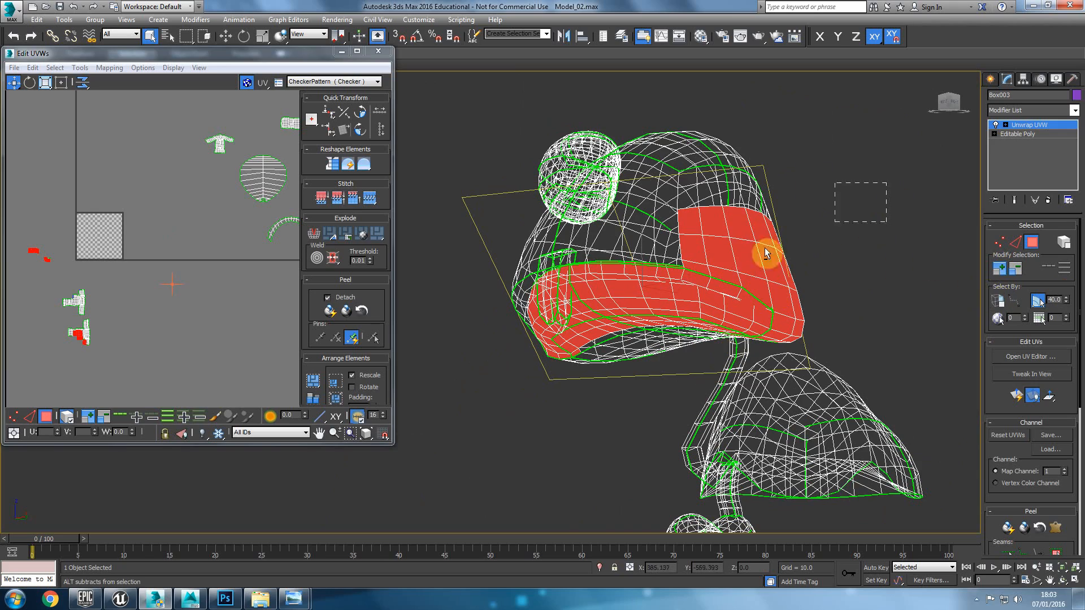
Deselect the surplus faces on the side of the head and around the mouth corner
{"action": "middle_click_drag", "start_coordinate": [667, 249], "coordinate": [788, 270], "text": "alt"}
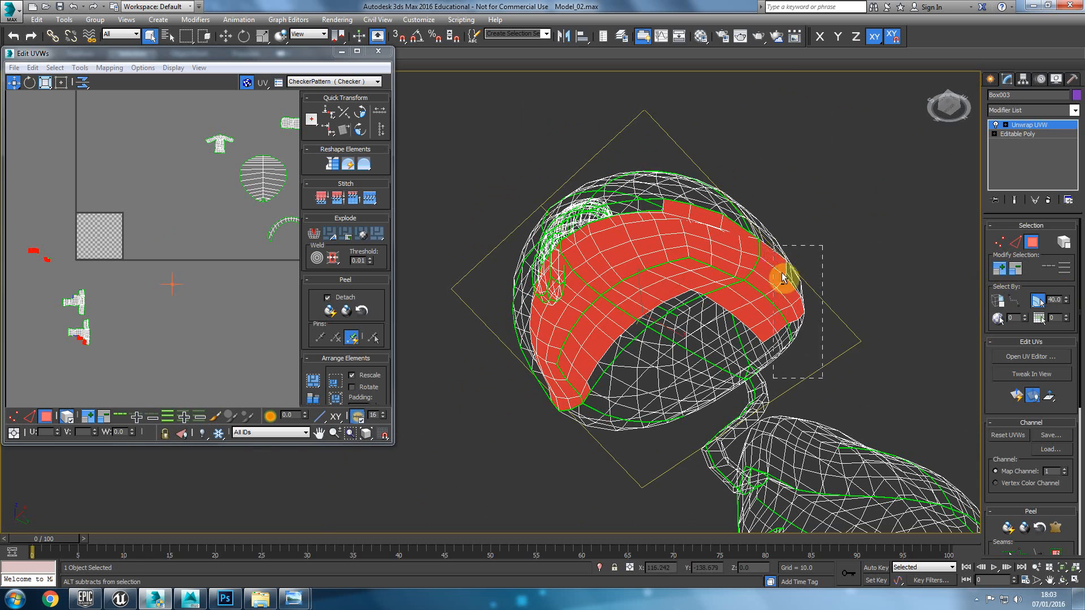
{"action": "left_click_drag", "start_coordinate": [775, 248], "coordinate": [765, 351], "text": "alt"}
{"action": "left_click_drag", "start_coordinate": [863, 391], "coordinate": [770, 262], "text": "alt"}
{"action": "left_click_drag", "start_coordinate": [784, 352], "coordinate": [728, 302], "text": "alt"}
{"action": "middle_click_drag", "start_coordinate": [717, 307], "coordinate": [450, 294], "text": "alt"}
{"action": "middle_click_drag", "start_coordinate": [440, 232], "coordinate": [436, 283], "text": "alt"}
{"action": "middle_click_drag", "start_coordinate": [582, 366], "coordinate": [558, 382], "text": "alt"}
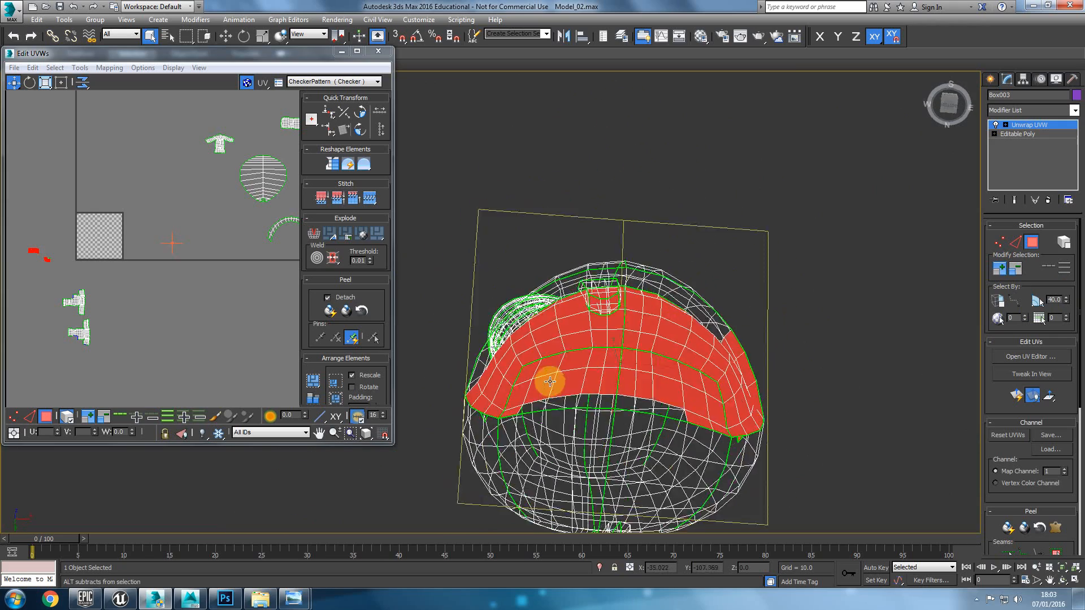
Deselect the surplus faces along the underside and outer front of the lower lip
{"action": "middle_click_drag", "start_coordinate": [669, 359], "coordinate": [688, 441], "text": "alt"}
{"action": "middle_click_drag", "start_coordinate": [535, 351], "coordinate": [565, 265], "text": "alt"}
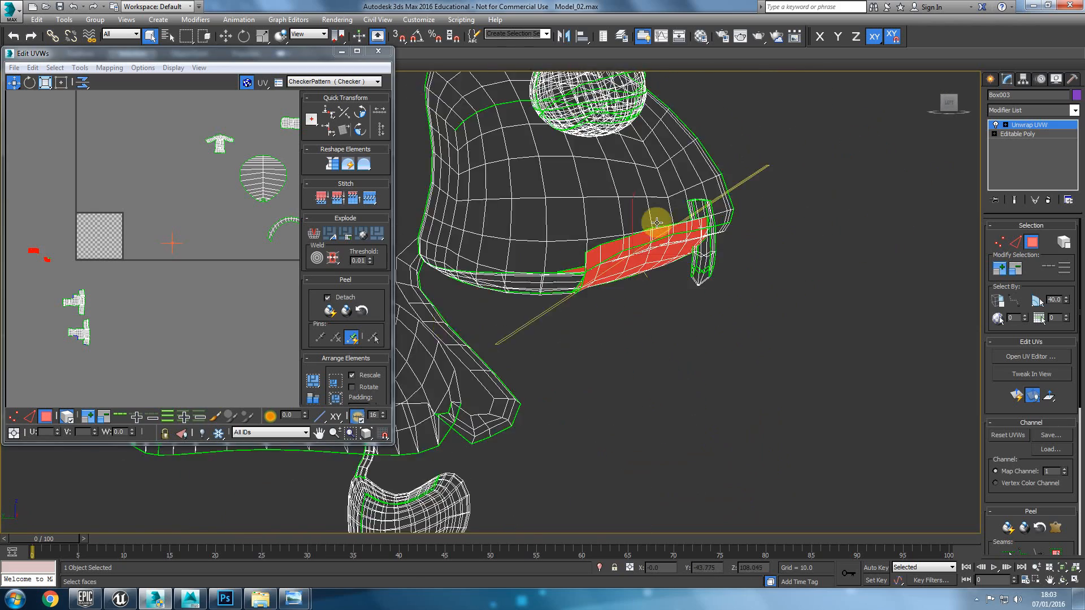
{"action": "scroll", "coordinate": [564, 259], "scroll_direction": "up", "scroll_amount": 3}
{"action": "left_click_drag", "start_coordinate": [663, 405], "coordinate": [492, 342], "text": "alt"}
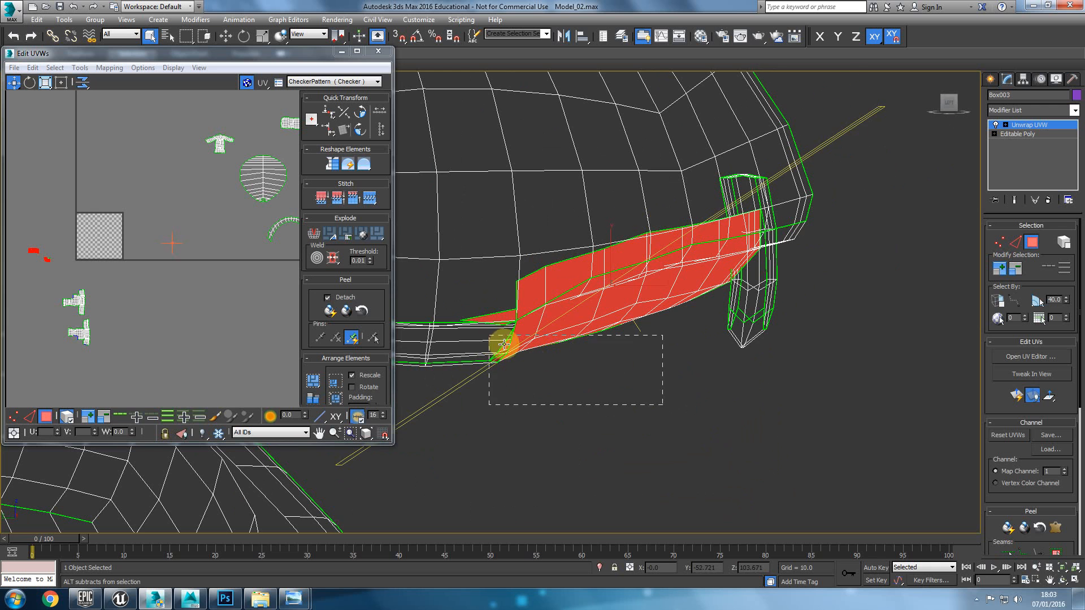
{"action": "left_click_drag", "start_coordinate": [836, 398], "coordinate": [692, 347], "text": "alt"}
{"action": "left_click_drag", "start_coordinate": [565, 309], "coordinate": [564, 309], "text": "alt"}
{"action": "left_click_drag", "start_coordinate": [747, 337], "coordinate": [659, 291], "text": "alt"}
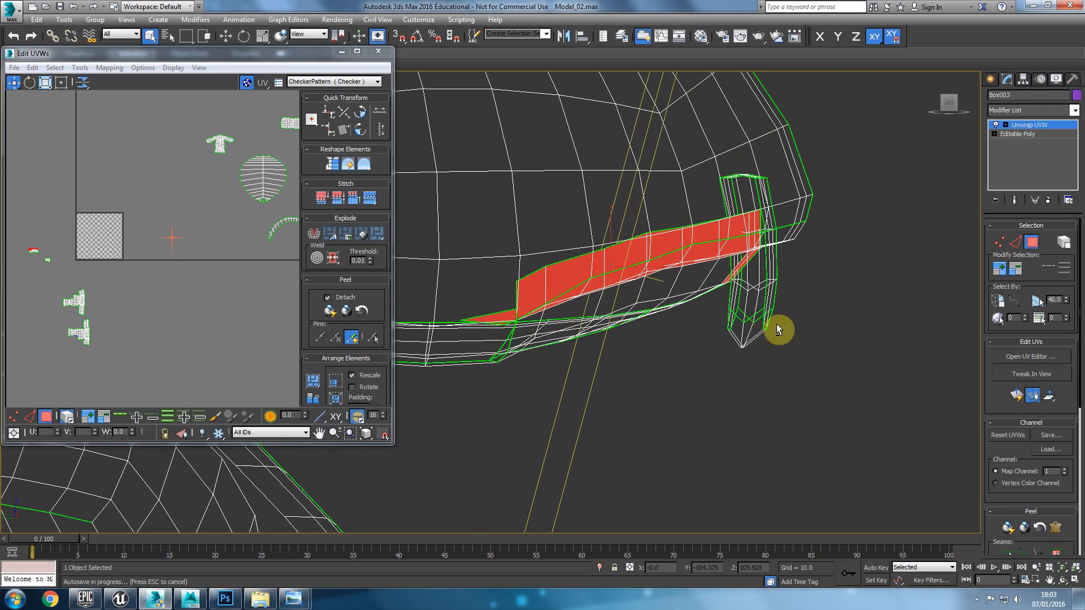
{"action": "left_click", "coordinate": [712, 282], "text": "alt"}
Deselect the extra faces at the end of the lower lip strip near the mouth corner
{"action": "middle_click_drag", "start_coordinate": [683, 310], "coordinate": [651, 294], "text": "alt"}
{"action": "scroll", "coordinate": [650, 293], "scroll_direction": "down", "scroll_amount": 5}
{"action": "middle_click_drag", "start_coordinate": [565, 290], "coordinate": [719, 365], "text": "alt"}
{"action": "scroll", "coordinate": [678, 322], "scroll_direction": "up", "scroll_amount": 5}
{"action": "middle_click_drag", "start_coordinate": [648, 257], "coordinate": [620, 444], "text": "alt"}
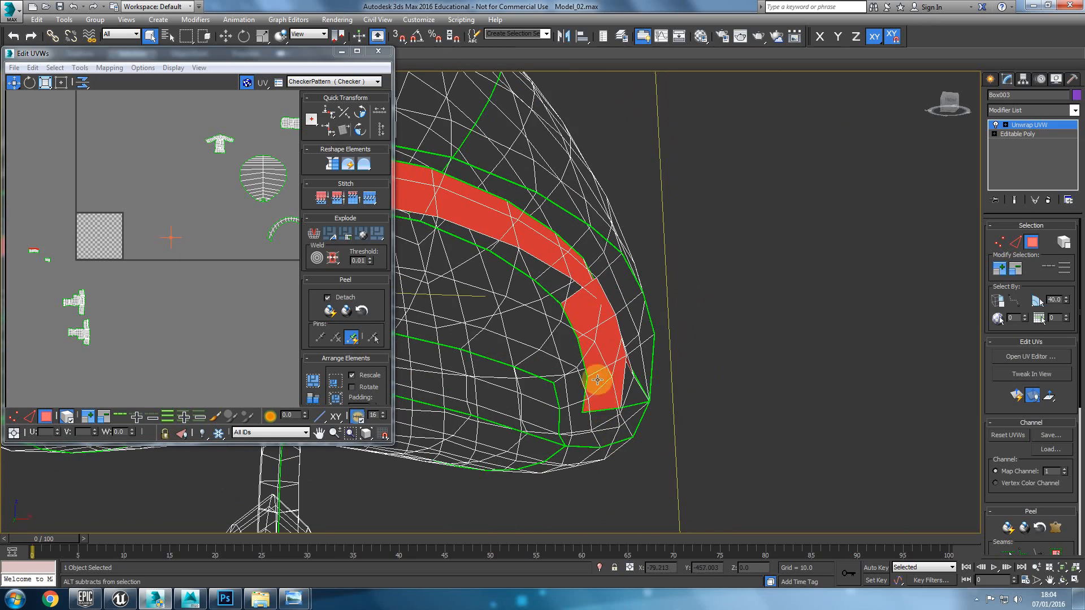
{"action": "left_click_drag", "start_coordinate": [593, 411], "coordinate": [582, 361], "text": "alt"}
{"action": "left_click", "coordinate": [575, 327], "text": "alt"}
Try growing the lower lip strip selection by one ring of faces, then undo the growth
{"action": "middle_click_drag", "start_coordinate": [599, 375], "coordinate": [763, 338], "text": "alt"}
{"action": "scroll", "coordinate": [522, 410], "scroll_direction": "down", "scroll_amount": 3}
{"action": "key", "text": "z"}
{"action": "scroll", "coordinate": [220, 277], "scroll_direction": "down", "scroll_amount": 2}
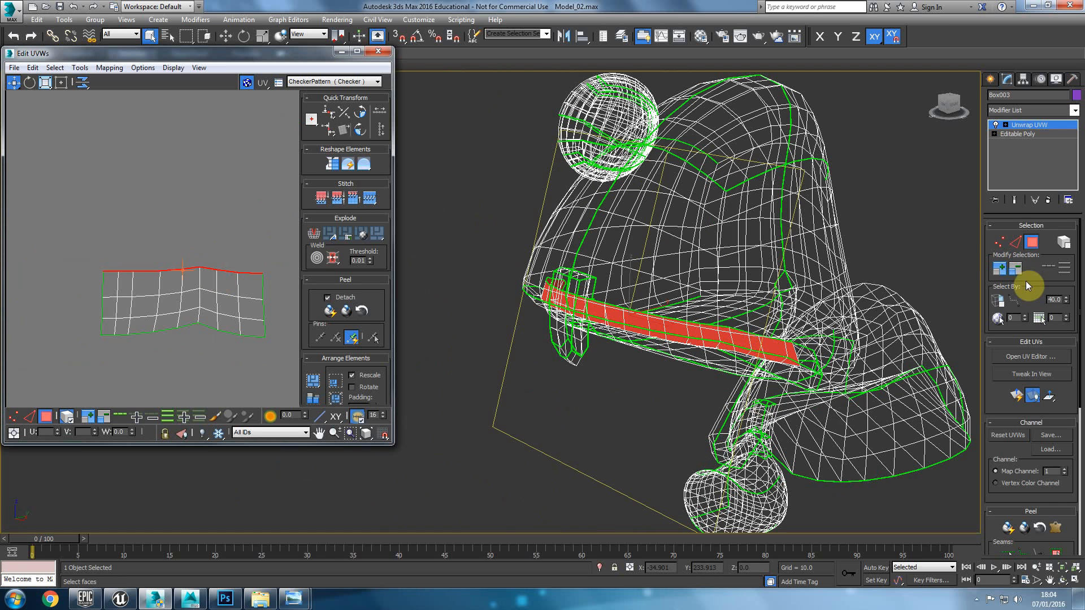
{"action": "left_click", "coordinate": [1002, 271]}
{"action": "key", "text": "ctrl+z"}
Apply a planar projection to the selected strip along the top of the lower lip
{"action": "middle_click_drag", "start_coordinate": [636, 338], "coordinate": [704, 316], "text": "alt"}
{"action": "key", "text": "F3"}
{"action": "middle_click_drag", "start_coordinate": [729, 379], "coordinate": [764, 341], "text": "alt"}
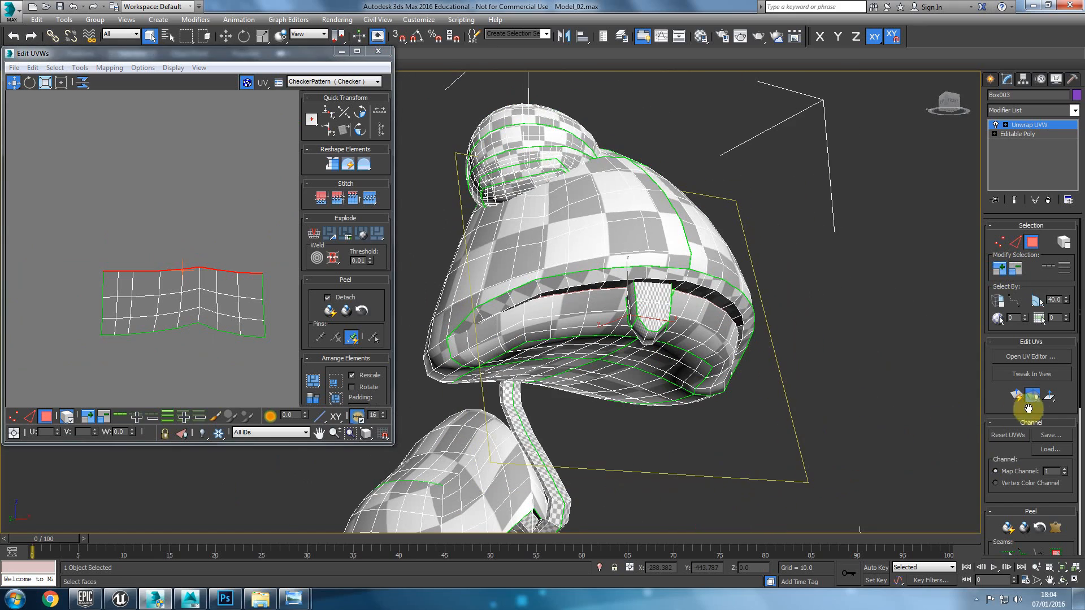
{"action": "scroll", "coordinate": [1001, 311], "scroll_direction": "down", "scroll_amount": 5}
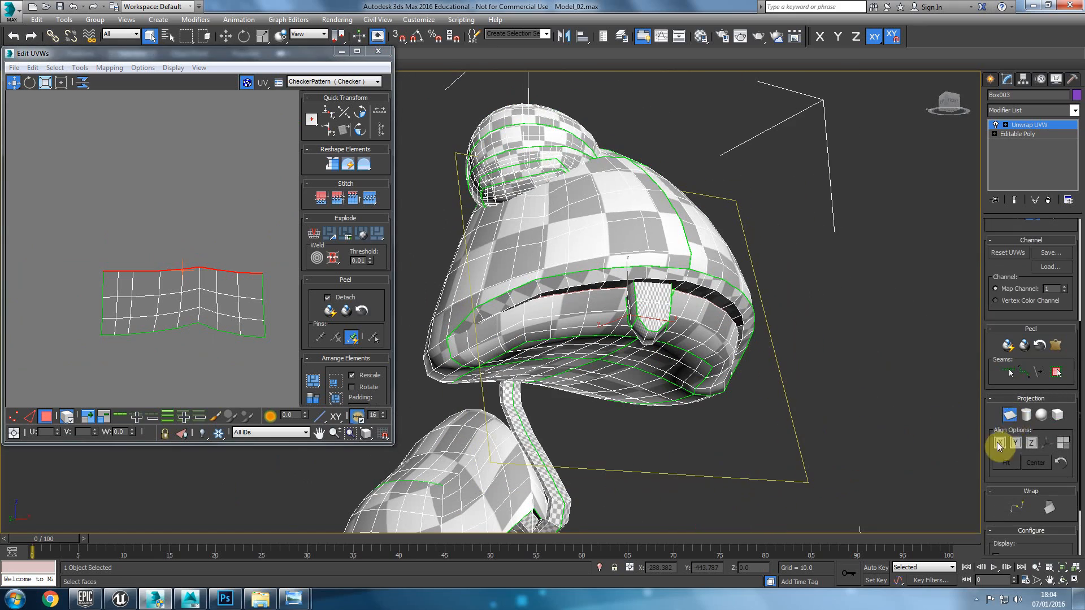
{"action": "left_click", "coordinate": [1008, 417]}
{"action": "left_click", "coordinate": [1009, 416]}
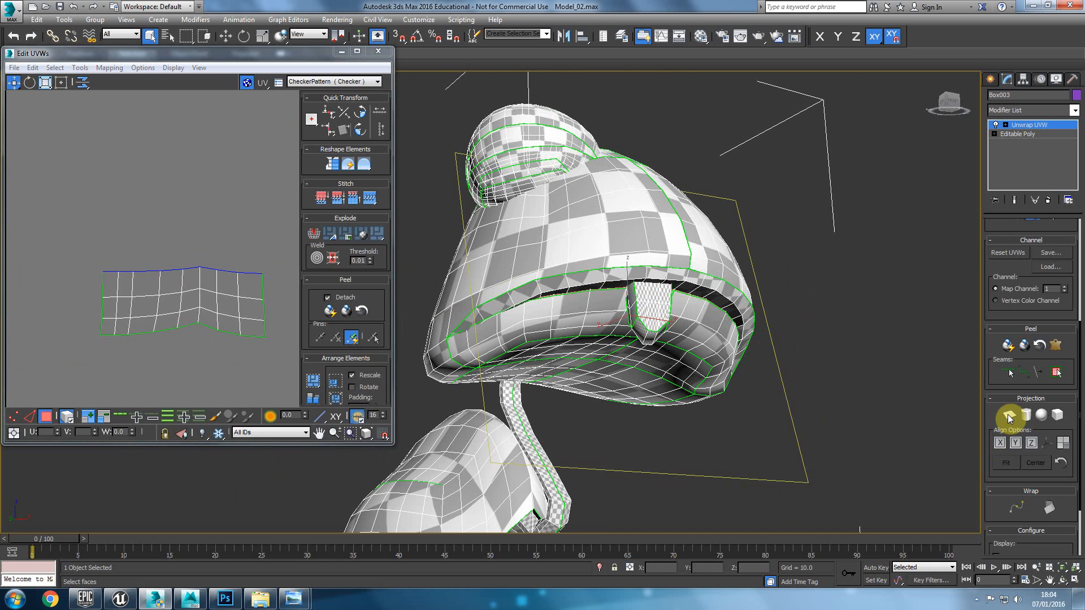
Quick Peel the projected lower lip strip into a flat island and move it aside
{"action": "left_click", "coordinate": [1008, 345]}
{"action": "scroll", "coordinate": [210, 323], "scroll_direction": "down", "scroll_amount": 4}
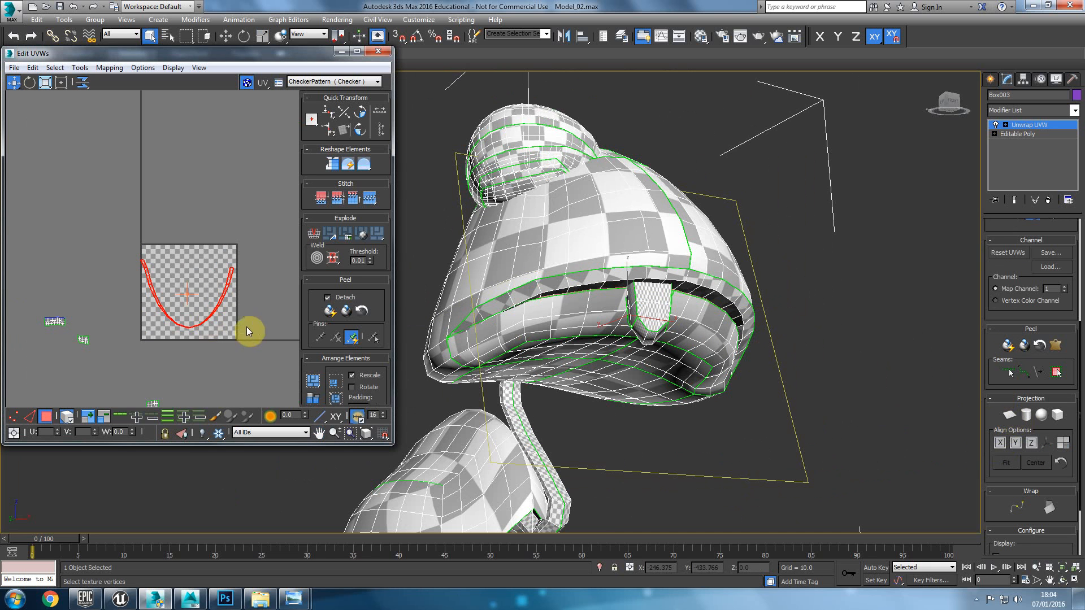
{"action": "left_click", "coordinate": [330, 310]}
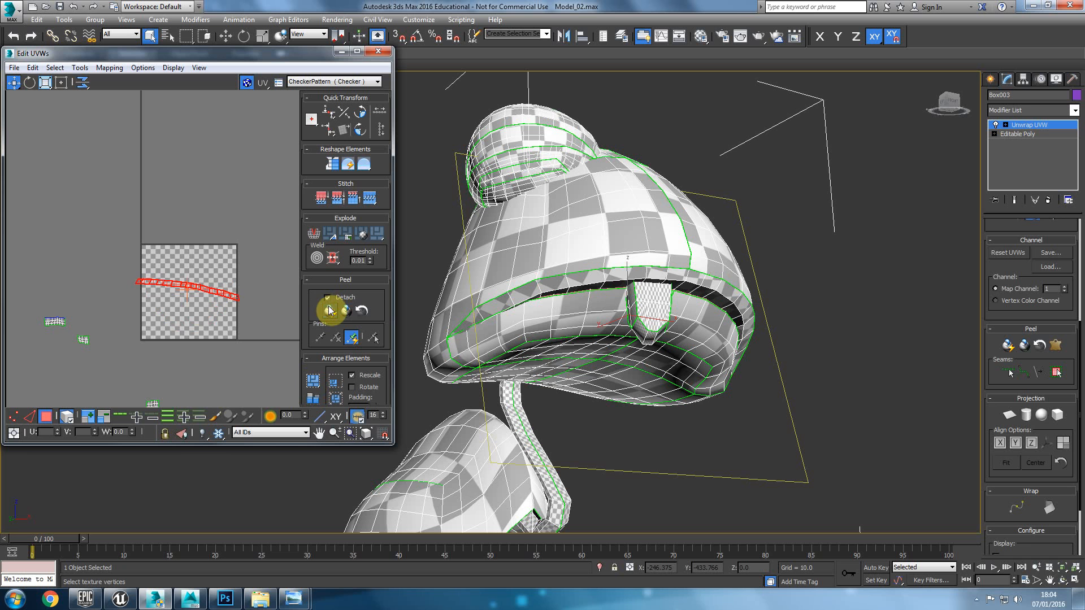
{"action": "scroll", "coordinate": [144, 312], "scroll_direction": "down", "scroll_amount": 4}
{"action": "left_click_drag", "start_coordinate": [85, 262], "coordinate": [265, 281]}
Examine the mouth island and the two large head-half islands against the model
{"action": "middle_click_drag", "start_coordinate": [622, 276], "coordinate": [510, 288], "text": "alt"}
{"action": "middle_click_drag", "start_coordinate": [112, 336], "coordinate": [149, 305]}
{"action": "scroll", "coordinate": [36, 270], "scroll_direction": "up", "scroll_amount": 3}
{"action": "middle_click_drag", "start_coordinate": [104, 260], "coordinate": [91, 115]}
{"action": "scroll", "coordinate": [72, 117], "scroll_direction": "up", "scroll_amount": 3}
{"action": "left_click", "coordinate": [54, 68]}
{"action": "left_click", "coordinate": [85, 173]}
{"action": "scroll", "coordinate": [136, 206], "scroll_direction": "up", "scroll_amount": 2}
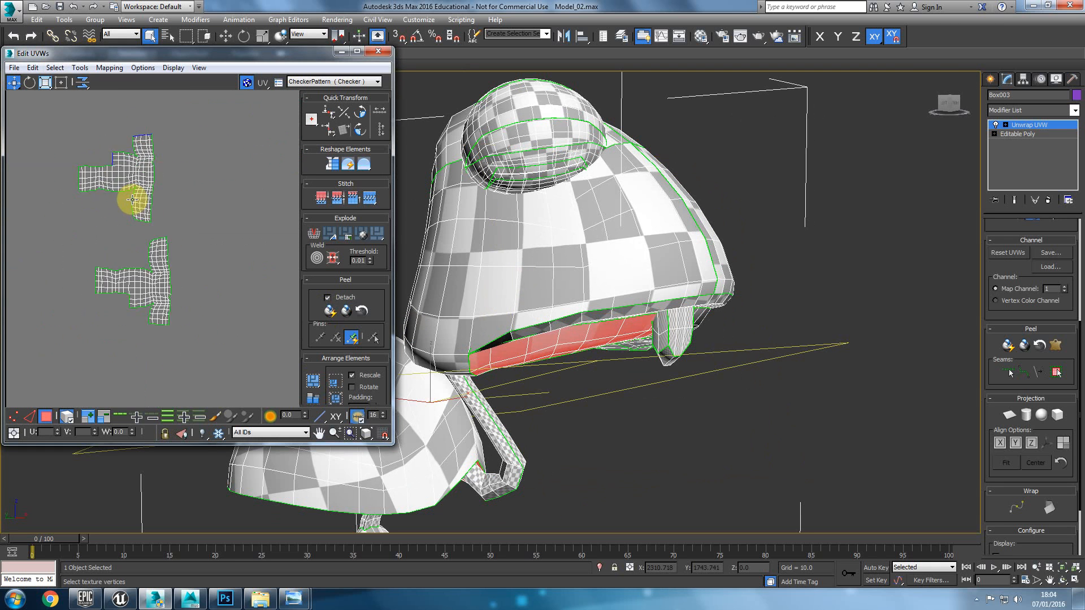
{"action": "scroll", "coordinate": [135, 206], "scroll_direction": "down", "scroll_amount": 2}
{"action": "middle_click_drag", "start_coordinate": [164, 149], "coordinate": [230, 212]}
{"action": "left_click_drag", "start_coordinate": [157, 245], "coordinate": [176, 234]}
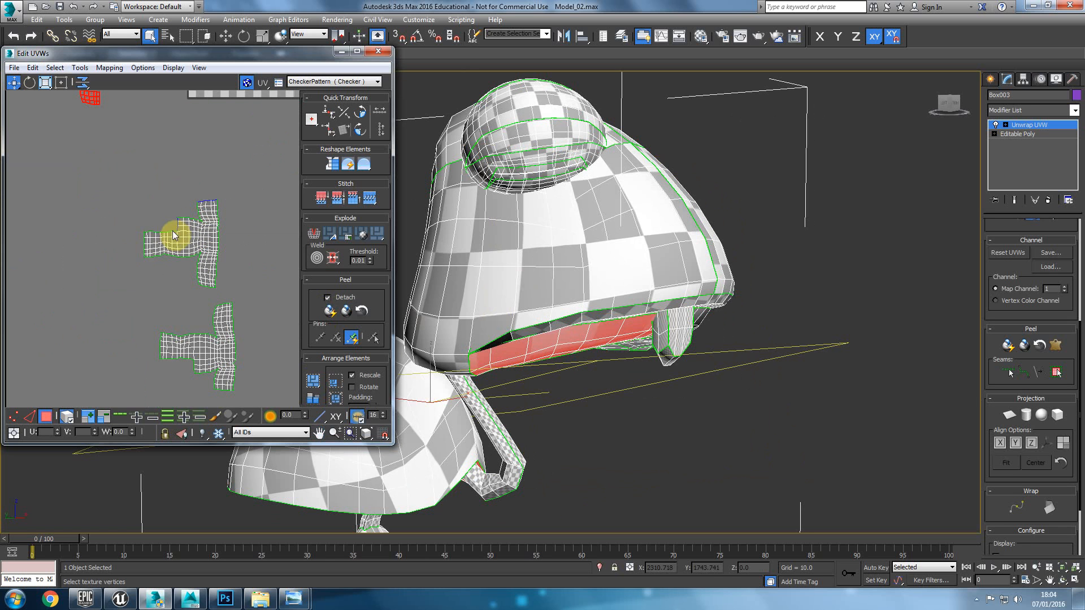
Move the lower head-half island so it lines up vertically beneath the upper head-half island
{"action": "left_click", "coordinate": [102, 338]}
{"action": "left_click", "coordinate": [193, 262]}
{"action": "middle_click_drag", "start_coordinate": [616, 356], "coordinate": [497, 376], "text": "alt"}
{"action": "left_click", "coordinate": [212, 355]}
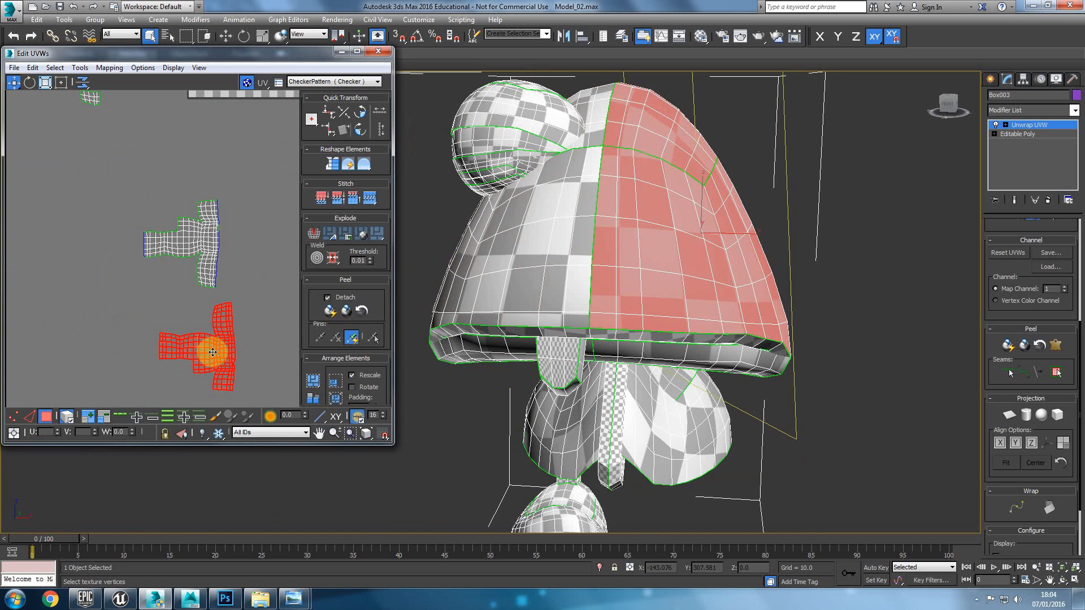
{"action": "left_click_drag", "start_coordinate": [213, 359], "coordinate": [196, 352]}
Try stitching the two head-half islands together along the front centre seam of the head
{"action": "left_click", "coordinate": [28, 420]}
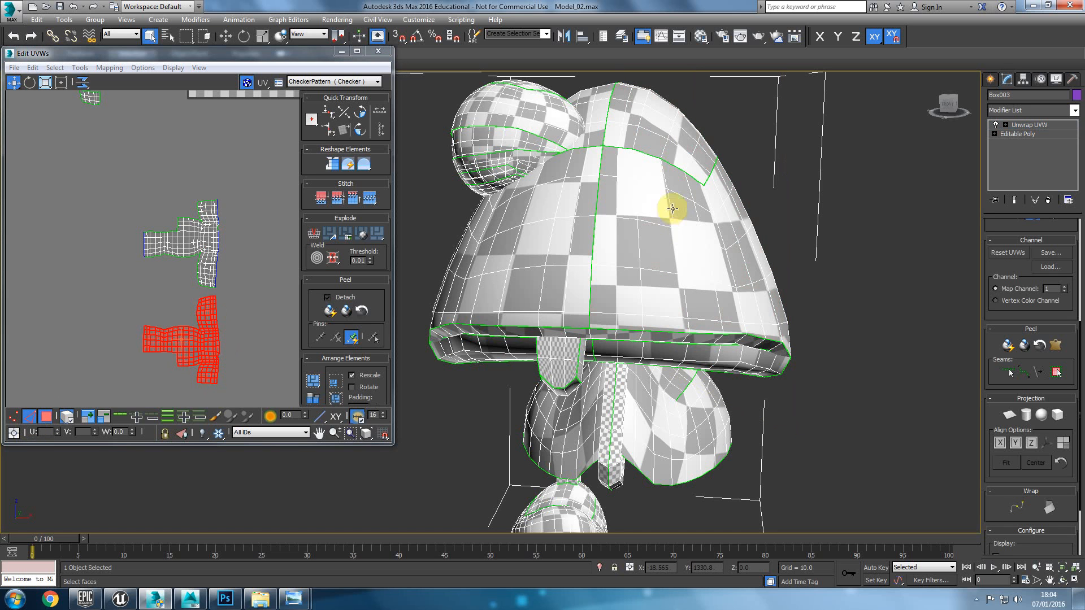
{"action": "left_click", "coordinate": [598, 202]}
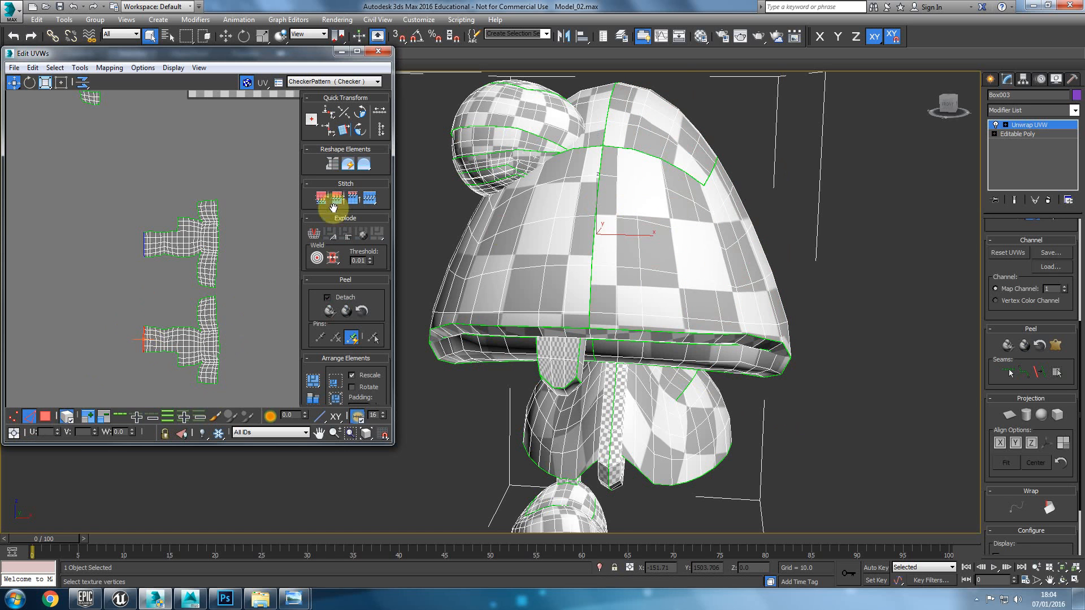
{"action": "left_click", "coordinate": [369, 199]}
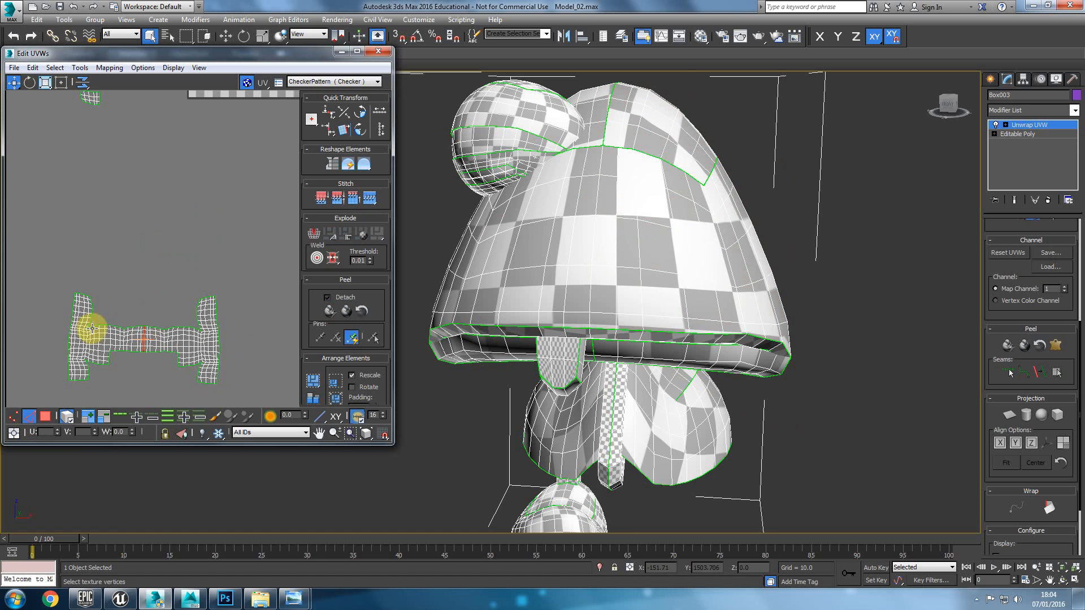
{"action": "left_click_drag", "start_coordinate": [90, 330], "coordinate": [123, 294]}
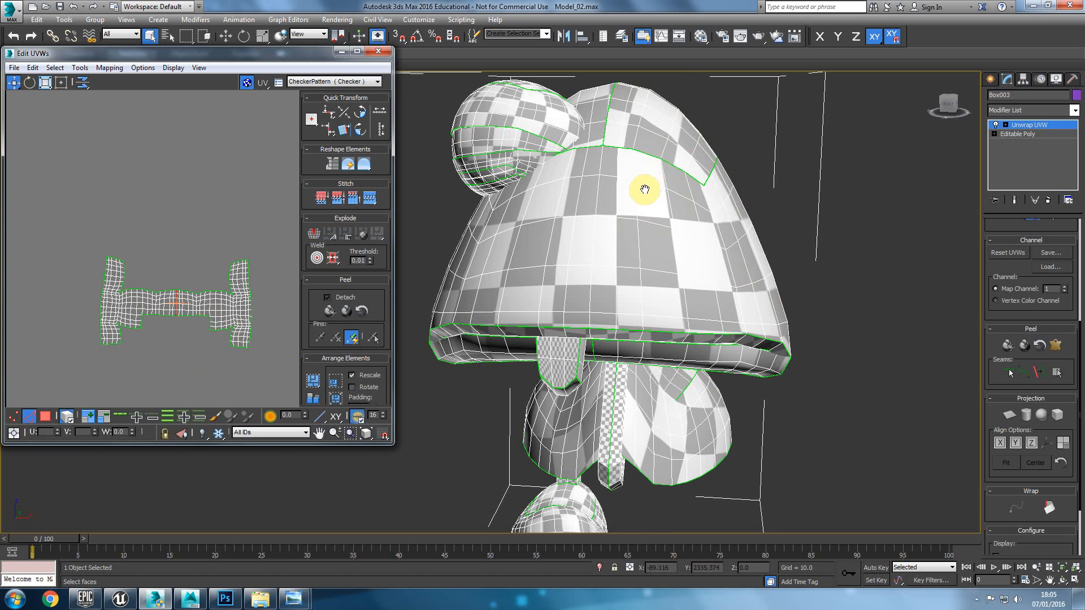
Examine the remaining head seams on the model and where their edges and neighbouring faces lie in the joined island
{"action": "middle_click_drag", "start_coordinate": [648, 184], "coordinate": [634, 198], "text": "alt"}
{"action": "middle_click_drag", "start_coordinate": [650, 408], "coordinate": [690, 425], "text": "alt"}
{"action": "right_click", "coordinate": [215, 291]}
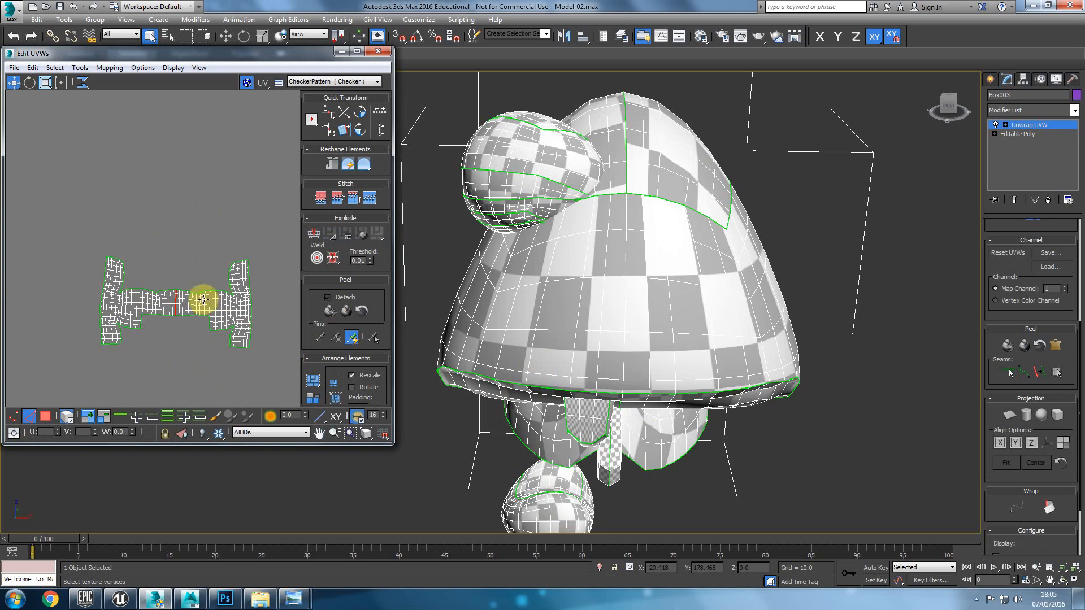
{"action": "left_click", "coordinate": [219, 295]}
{"action": "middle_click_drag", "start_coordinate": [707, 222], "coordinate": [509, 237], "text": "alt"}
{"action": "left_click", "coordinate": [331, 303]}
{"action": "middle_click_drag", "start_coordinate": [638, 260], "coordinate": [761, 261], "text": "alt"}
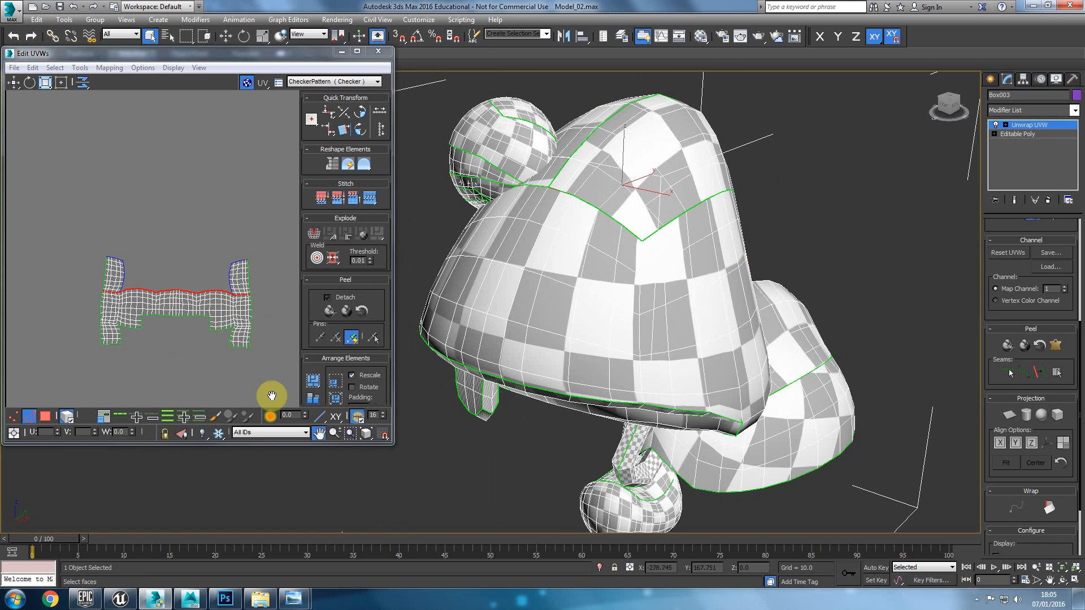
{"action": "left_click", "coordinate": [47, 418]}
{"action": "left_click", "coordinate": [648, 179]}
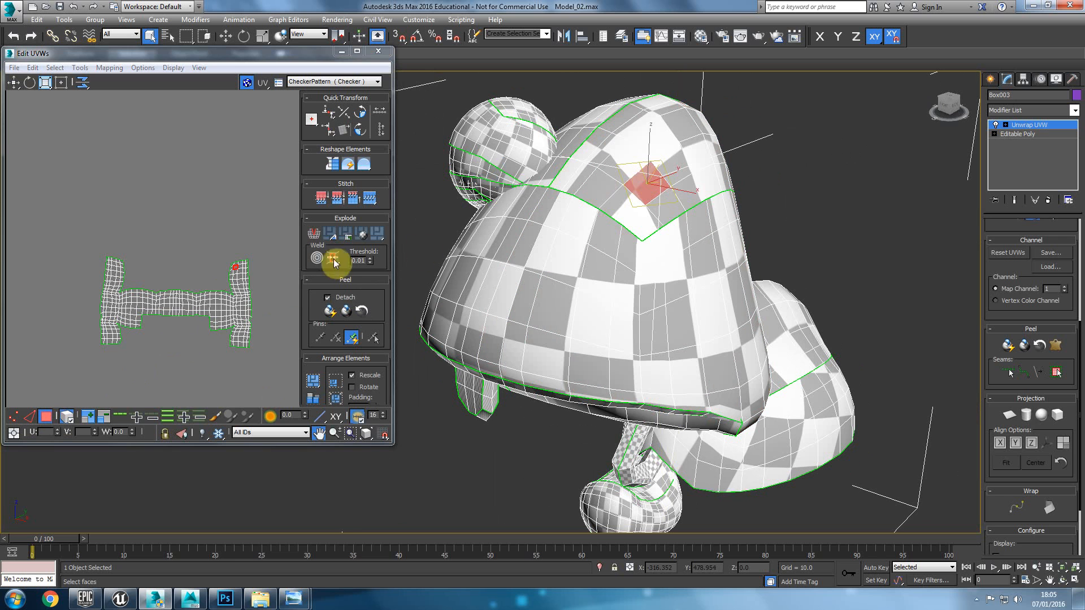
{"action": "left_click", "coordinate": [657, 269]}
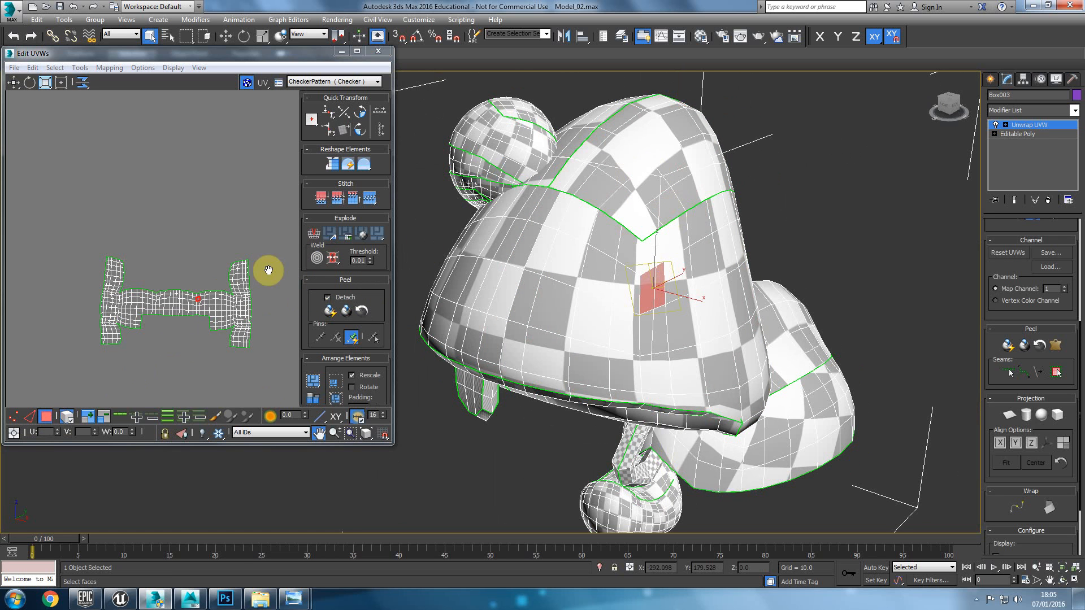
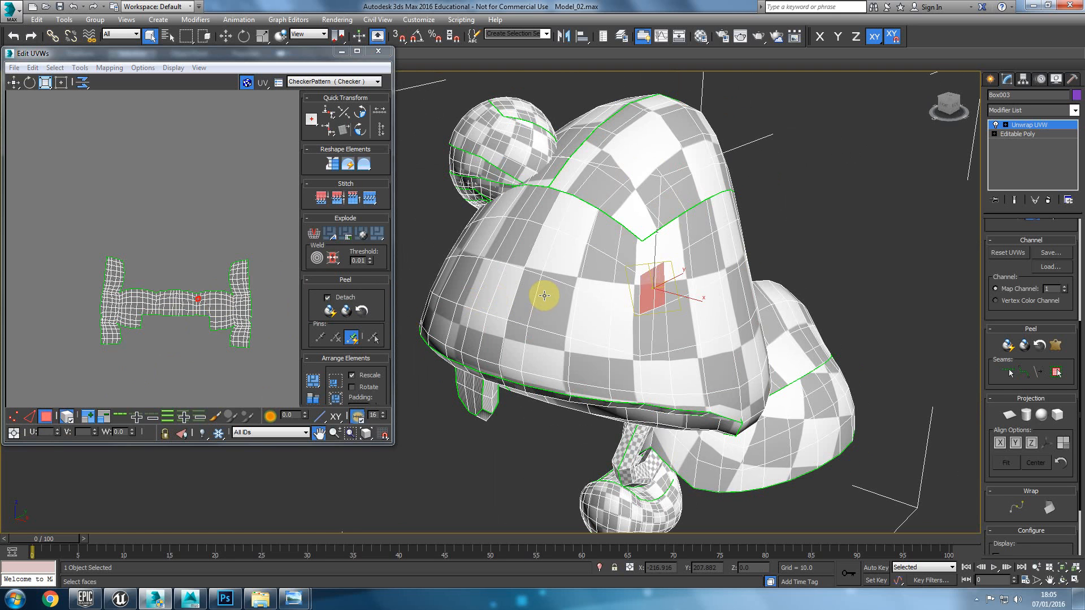
Undo the stitch joining the two head halves along the front seam
{"action": "key", "text": "ctrl+z"}
{"action": "key", "text": "ctrl+z"}
{"action": "key", "text": "ctrl+z"}
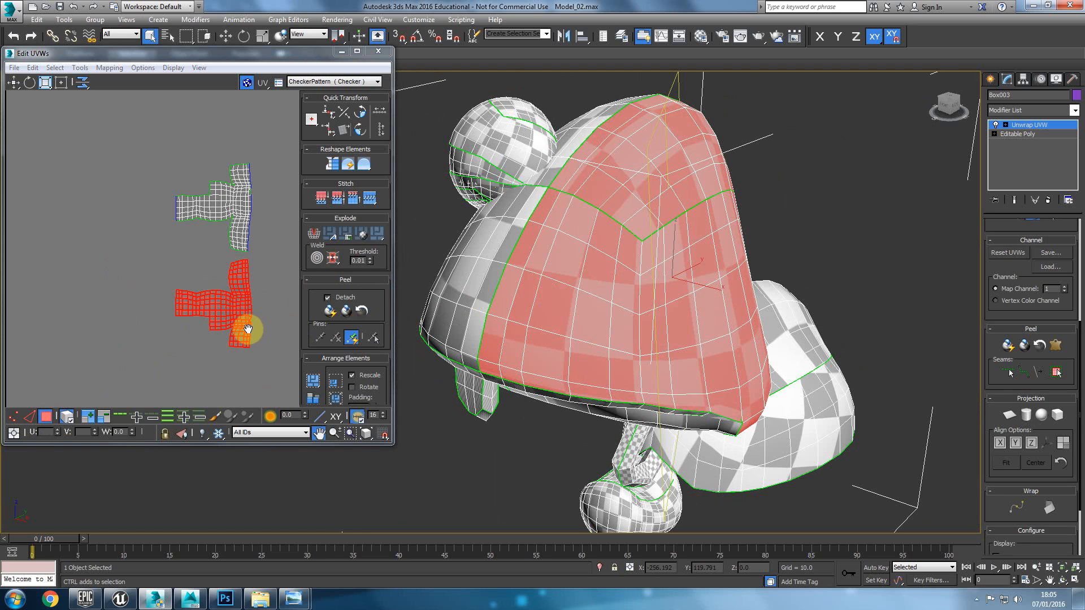
Try selecting the back centre seam edges on the head islands, then clear the selection
{"action": "left_click", "coordinate": [31, 417]}
{"action": "left_click", "coordinate": [149, 258]}
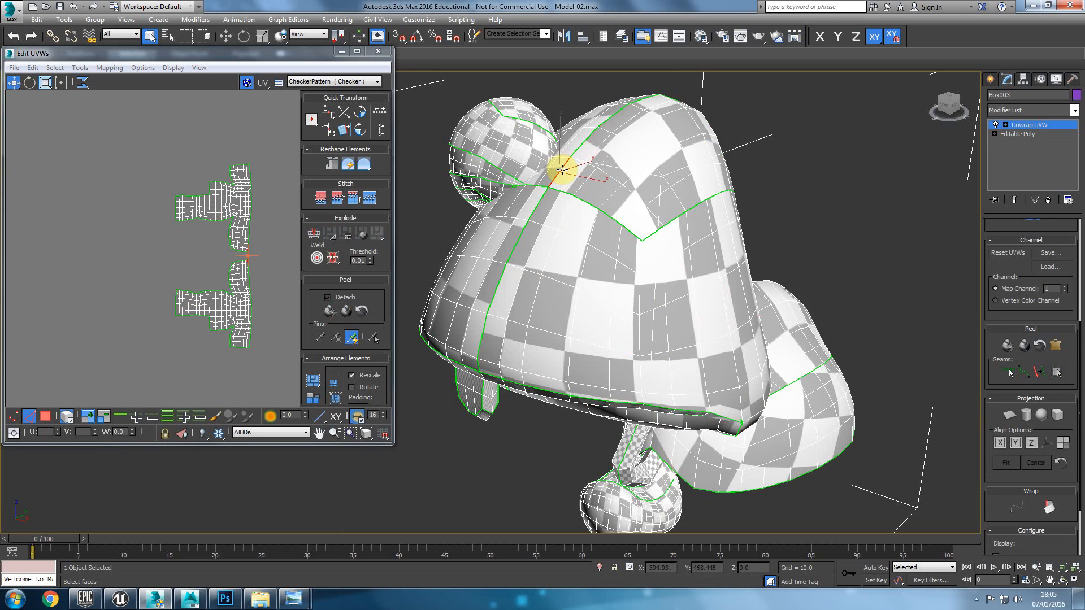
{"action": "scroll", "coordinate": [238, 271], "scroll_direction": "up", "scroll_amount": 8}
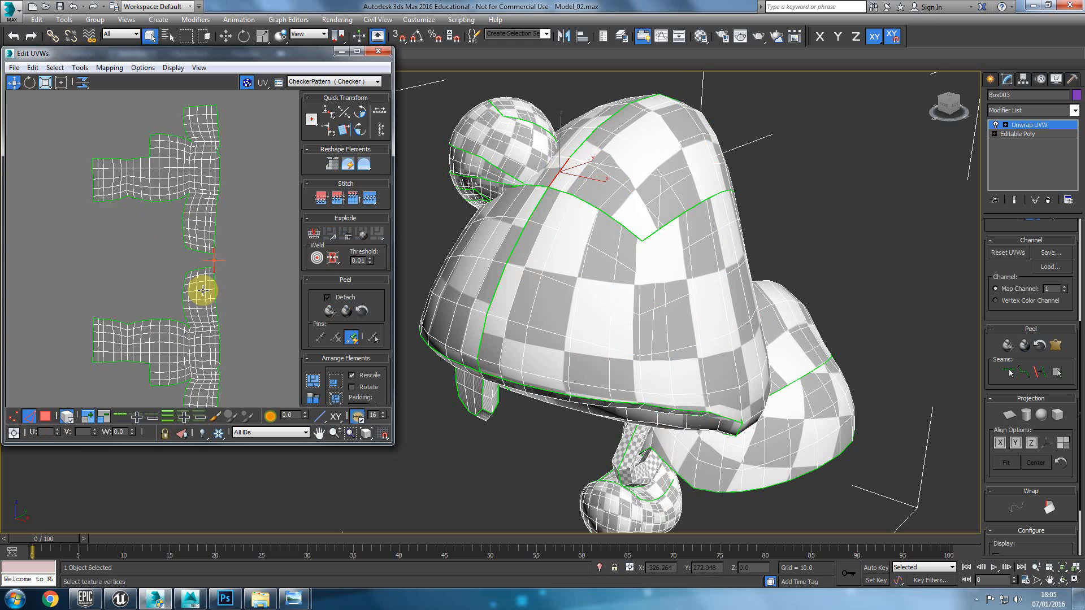
{"action": "scroll", "coordinate": [226, 270], "scroll_direction": "down", "scroll_amount": 3}
{"action": "left_click", "coordinate": [220, 217]}
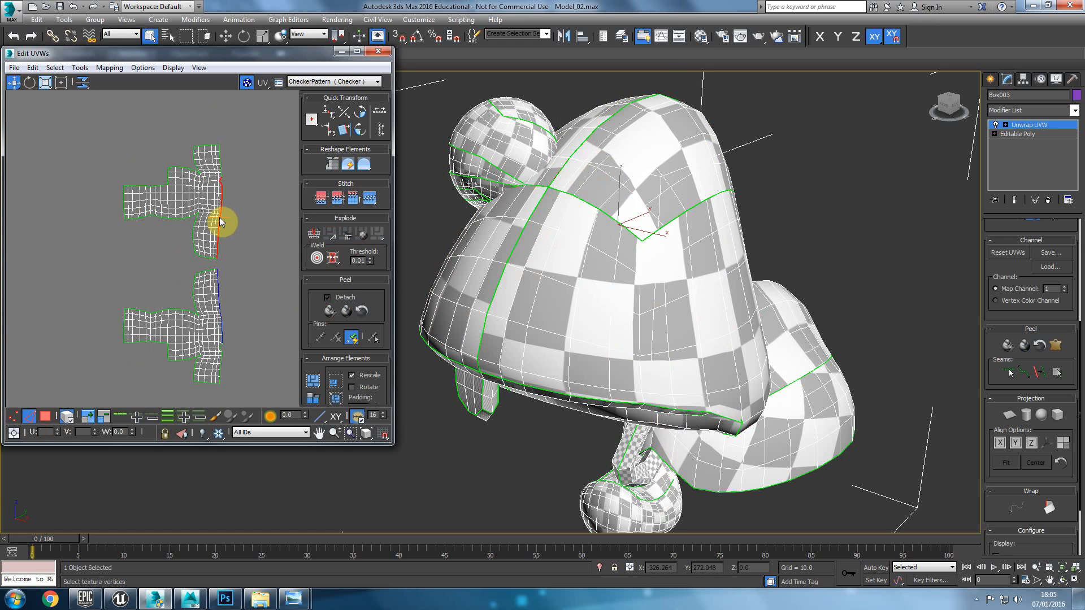
{"action": "left_click", "coordinate": [221, 159]}
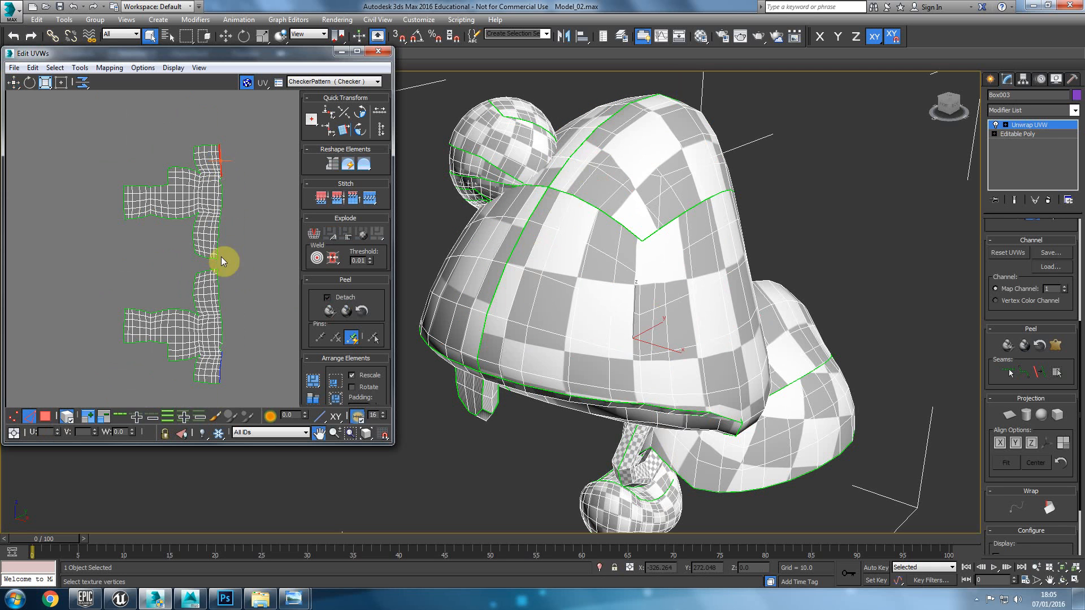
{"action": "scroll", "coordinate": [222, 257], "scroll_direction": "up", "scroll_amount": 2}
{"action": "scroll", "coordinate": [229, 193], "scroll_direction": "down", "scroll_amount": 2}
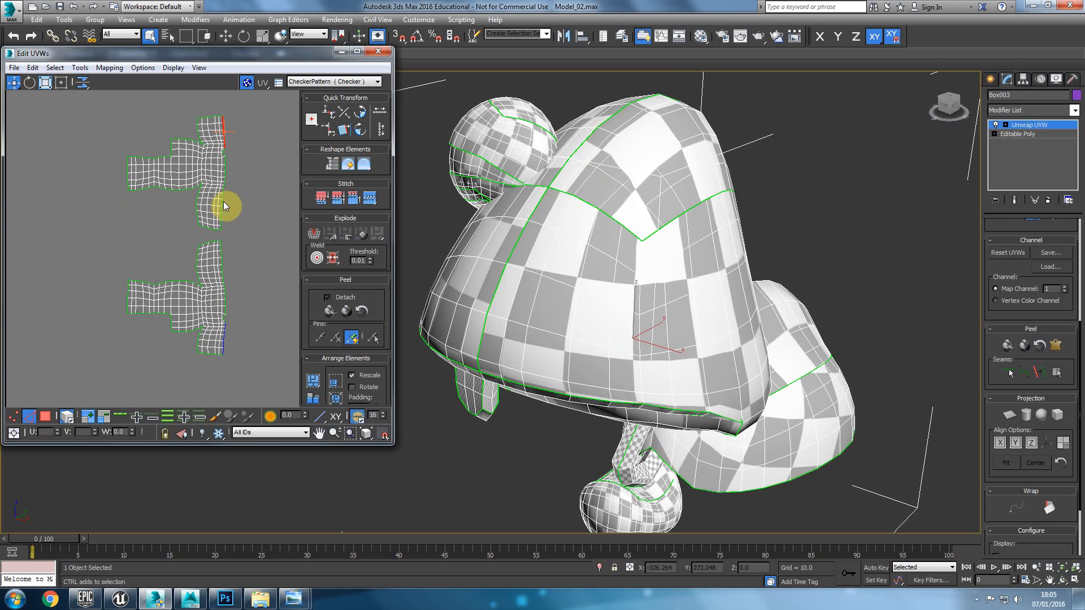
{"action": "left_click", "coordinate": [222, 201]}
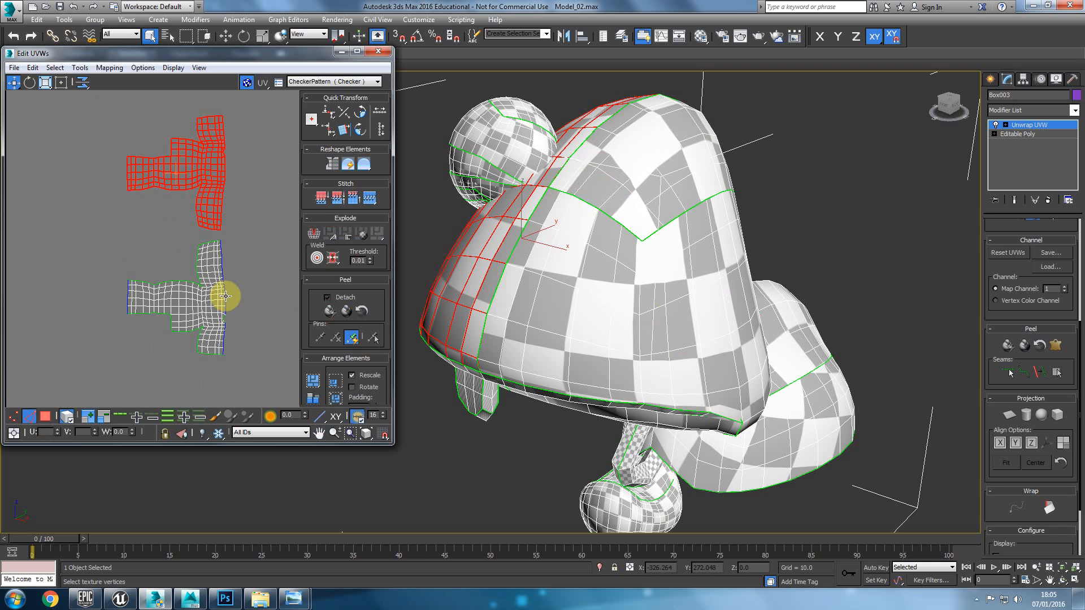
{"action": "left_click", "coordinate": [261, 225]}
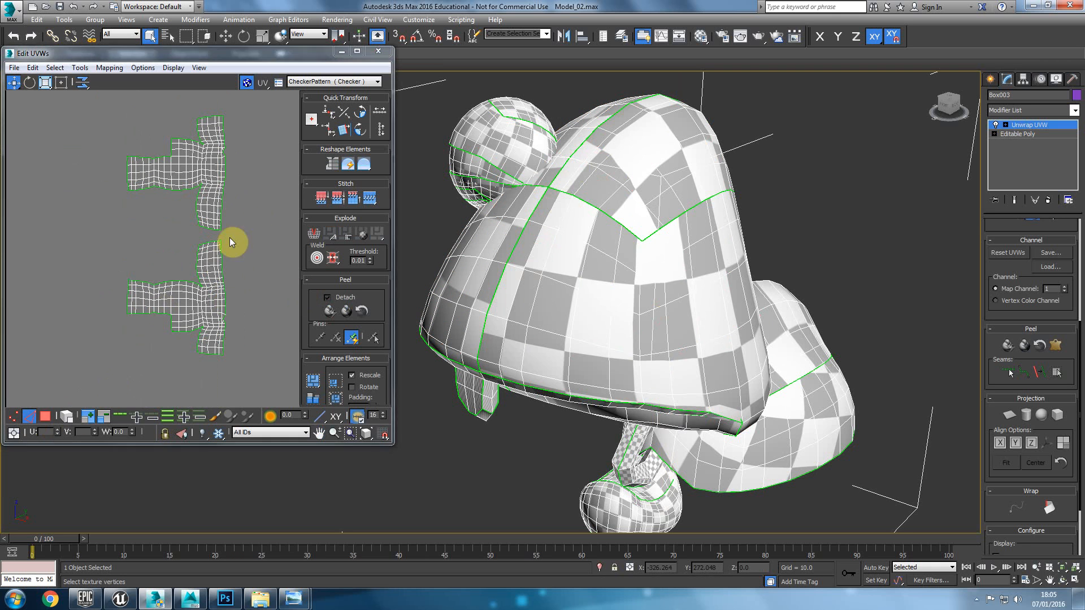
Select the full run of back centre seam edges along the upper head-half island
{"action": "double_click", "coordinate": [225, 163]}
{"action": "middle_click_drag", "start_coordinate": [225, 142], "coordinate": [240, 252]}
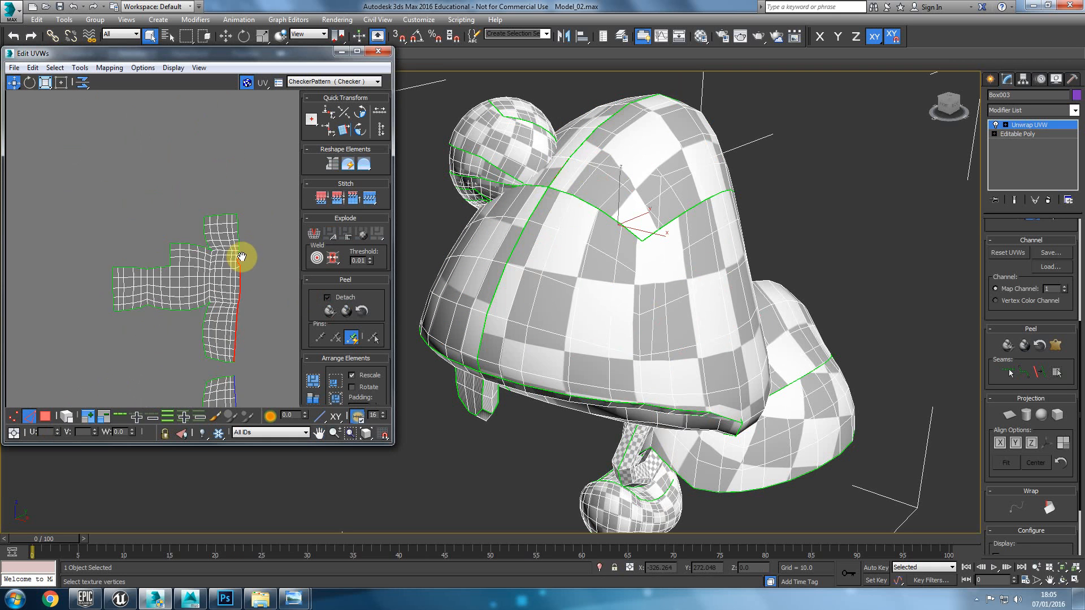
{"action": "scroll", "coordinate": [239, 252], "scroll_direction": "up", "scroll_amount": 3}
{"action": "double_click", "coordinate": [237, 206], "text": "ctrl"}
{"action": "middle_click_drag", "start_coordinate": [234, 259], "coordinate": [223, 242]}
{"action": "scroll", "coordinate": [222, 240], "scroll_direction": "down", "scroll_amount": 3}
{"action": "middle_click_drag", "start_coordinate": [239, 294], "coordinate": [189, 277]}
Try stitching the head halves along the whole back seam, then undo the stitch
{"action": "left_click", "coordinate": [366, 203]}
{"action": "scroll", "coordinate": [188, 256], "scroll_direction": "up", "scroll_amount": 3}
{"action": "key", "text": "ctrl+z"}
{"action": "middle_click_drag", "start_coordinate": [114, 249], "coordinate": [199, 282]}
Deselect the edges around the small notch in the back seam, try stitching the remaining edges, then undo the stitch
{"action": "scroll", "coordinate": [199, 282], "scroll_direction": "up", "scroll_amount": 5}
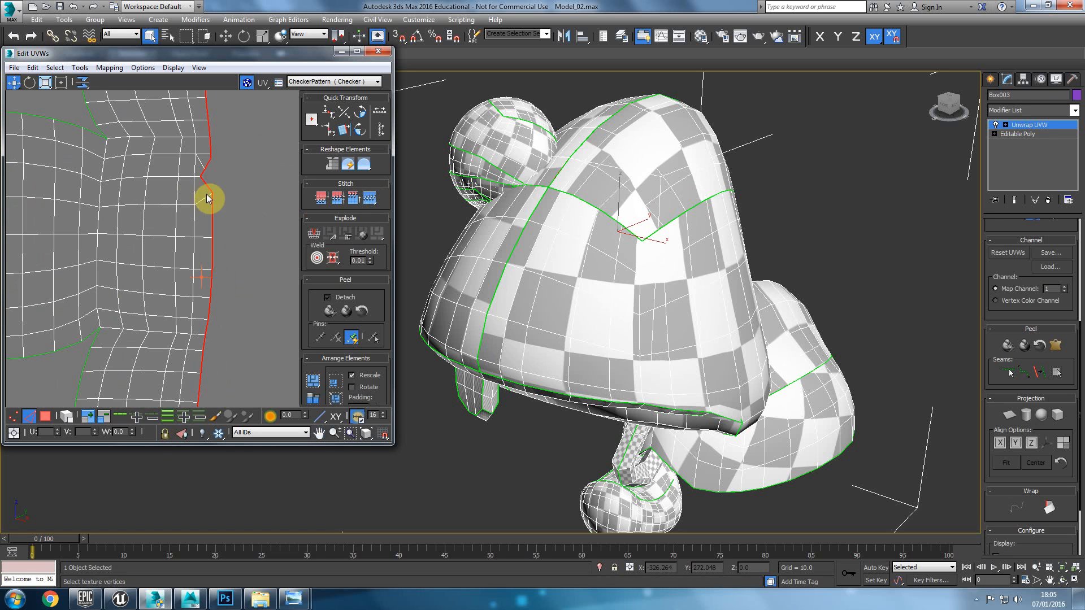
{"action": "left_click_drag", "start_coordinate": [215, 168], "coordinate": [200, 187], "text": "alt"}
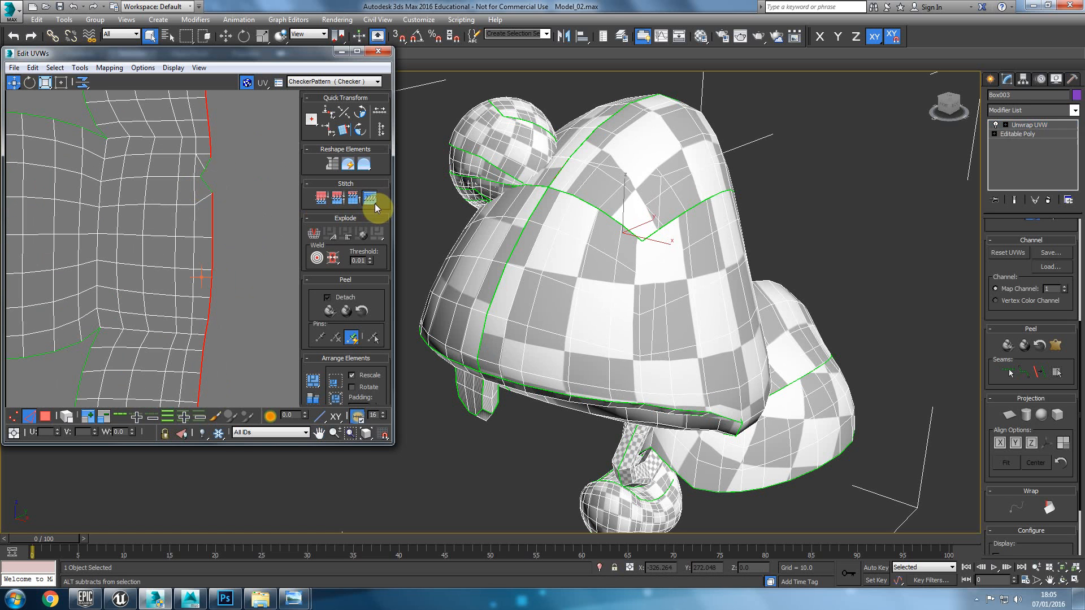
{"action": "left_click", "coordinate": [375, 204]}
{"action": "key", "text": "ctrl+z"}
Deselect the seam edges above the notch and stitch the two head halves along the remaining back seam edges
{"action": "middle_click_drag", "start_coordinate": [201, 263], "coordinate": [189, 214]}
{"action": "scroll", "coordinate": [209, 294], "scroll_direction": "down", "scroll_amount": 6}
{"action": "middle_click_drag", "start_coordinate": [211, 341], "coordinate": [223, 213]}
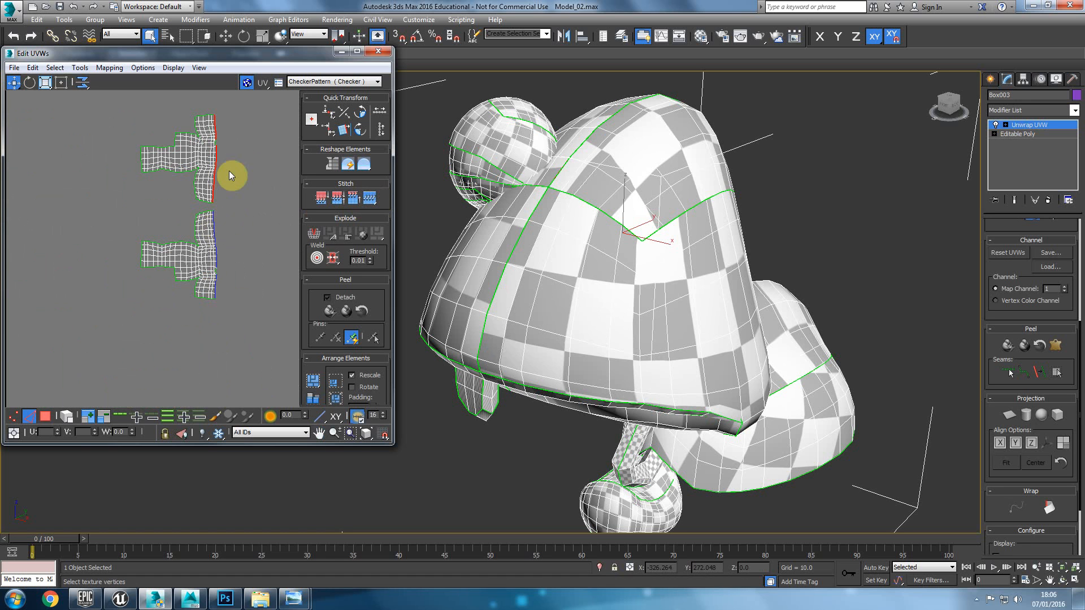
{"action": "middle_click_drag", "start_coordinate": [233, 170], "coordinate": [224, 244]}
{"action": "scroll", "coordinate": [224, 244], "scroll_direction": "up", "scroll_amount": 2}
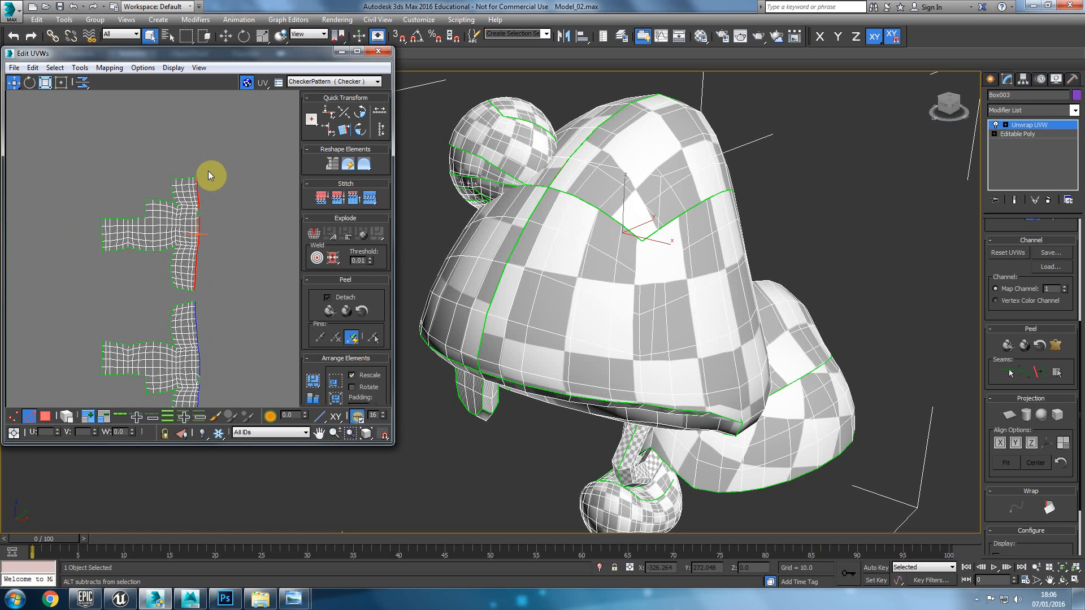
{"action": "left_click_drag", "start_coordinate": [188, 213], "coordinate": [189, 214], "text": "alt"}
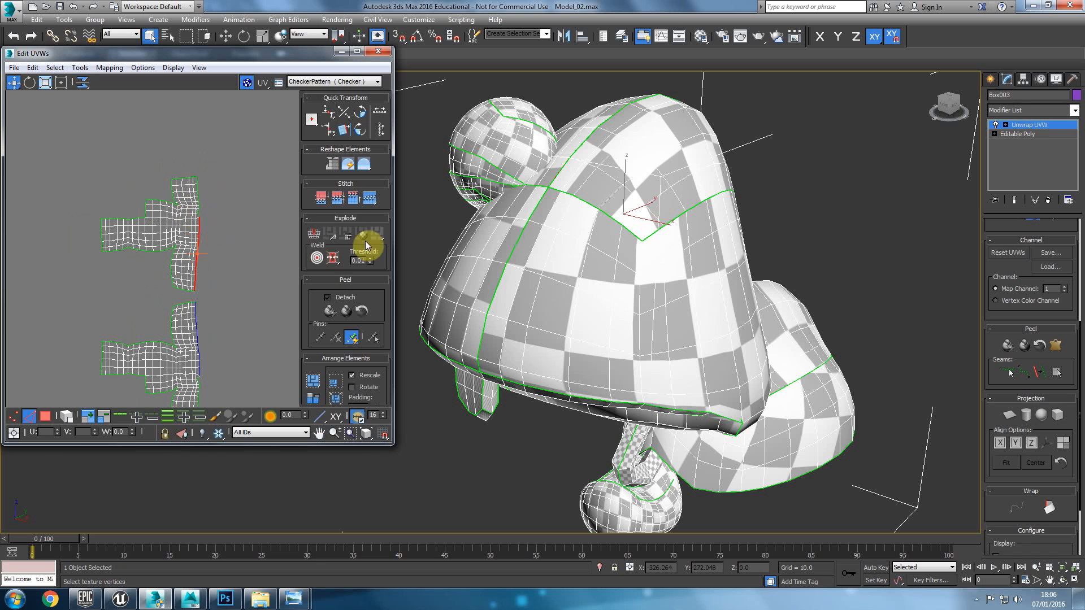
{"action": "left_click", "coordinate": [371, 200]}
{"action": "scroll", "coordinate": [136, 187], "scroll_direction": "up", "scroll_amount": 4}
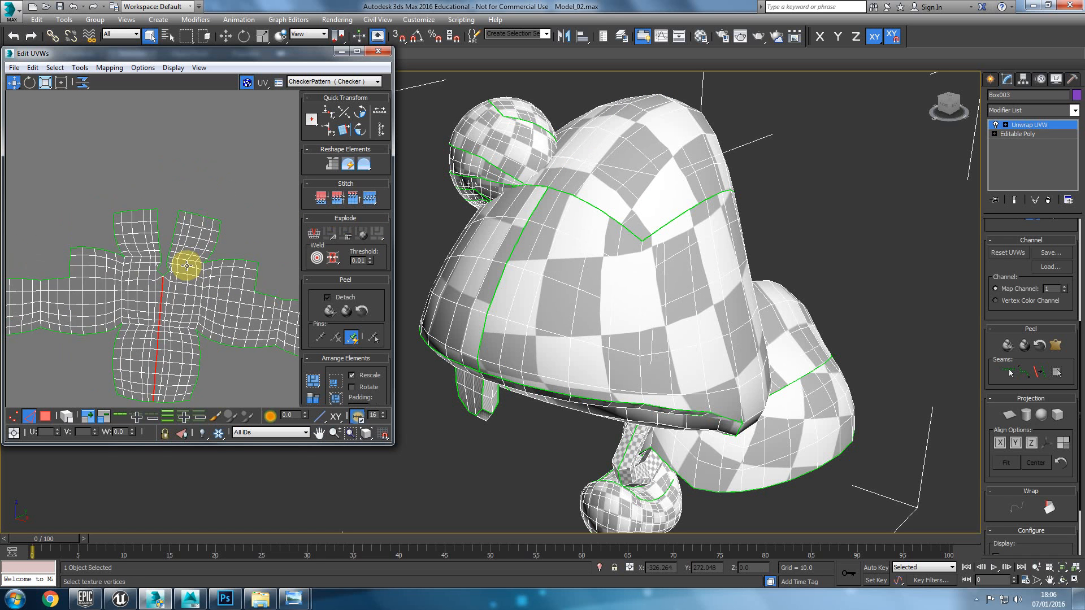
{"action": "scroll", "coordinate": [187, 265], "scroll_direction": "up", "scroll_amount": 2}
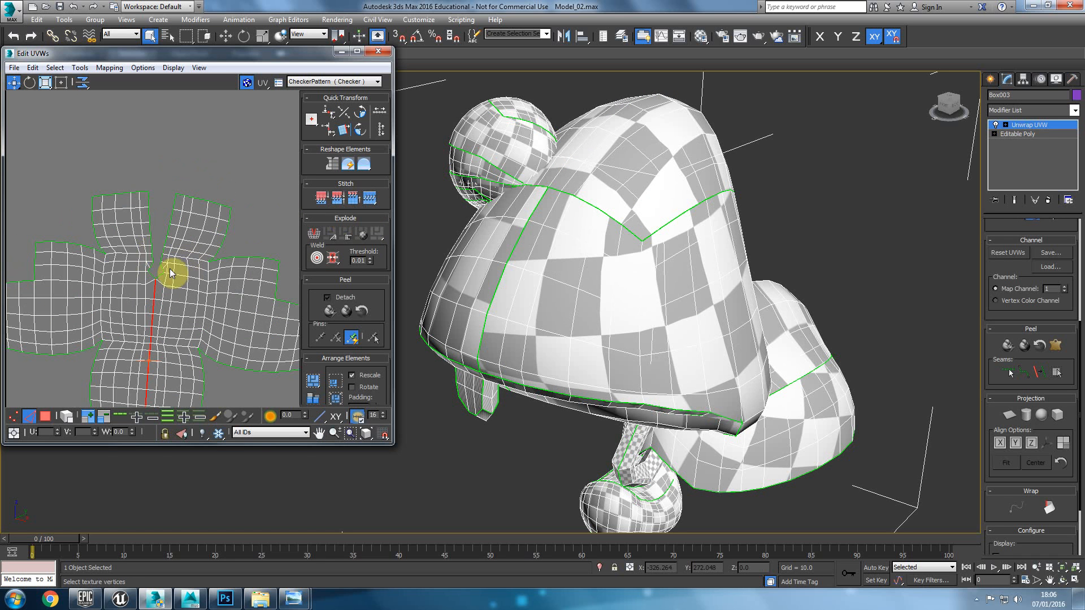
{"action": "scroll", "coordinate": [161, 261], "scroll_direction": "up", "scroll_amount": 3}
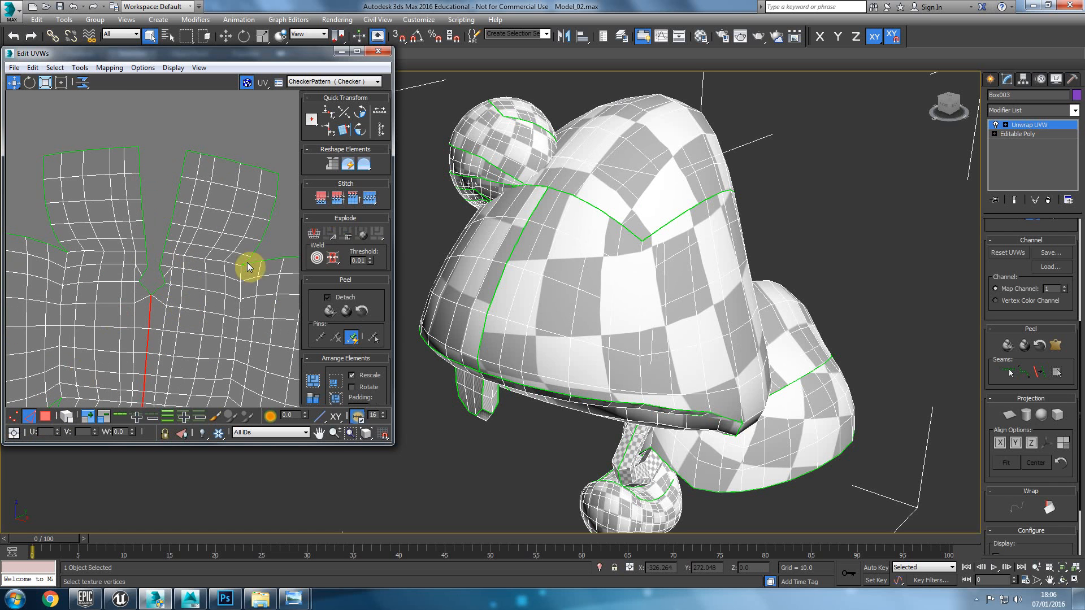
Set the weld threshold to 10.0 and weld the end pair of vertices across the gap between the two flaps
{"action": "left_click", "coordinate": [13, 419]}
{"action": "left_click_drag", "start_coordinate": [128, 138], "coordinate": [159, 270]}
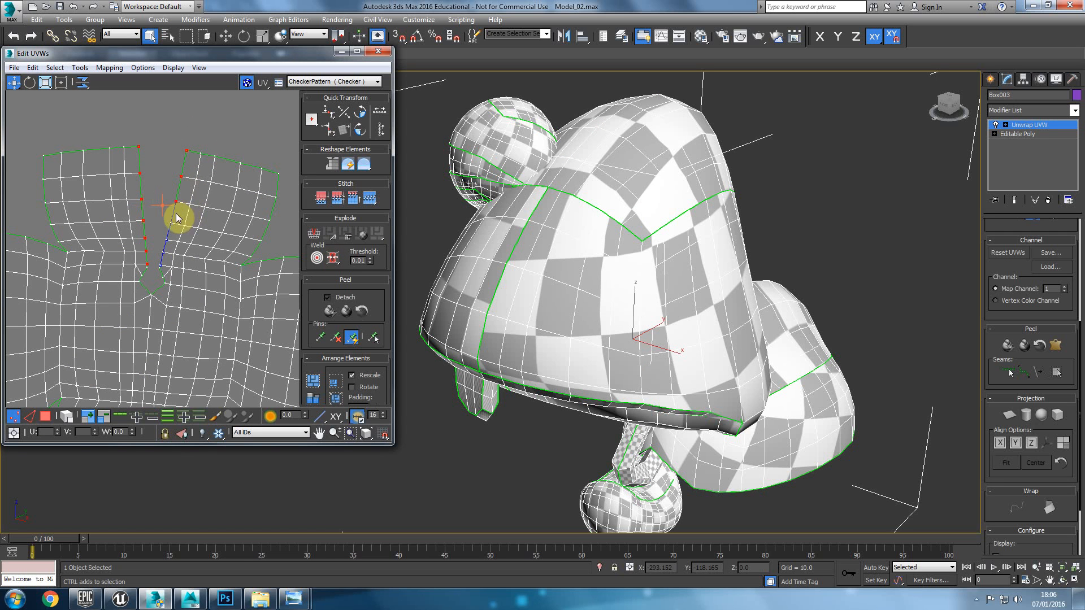
{"action": "left_click_drag", "start_coordinate": [136, 156], "coordinate": [137, 157]}
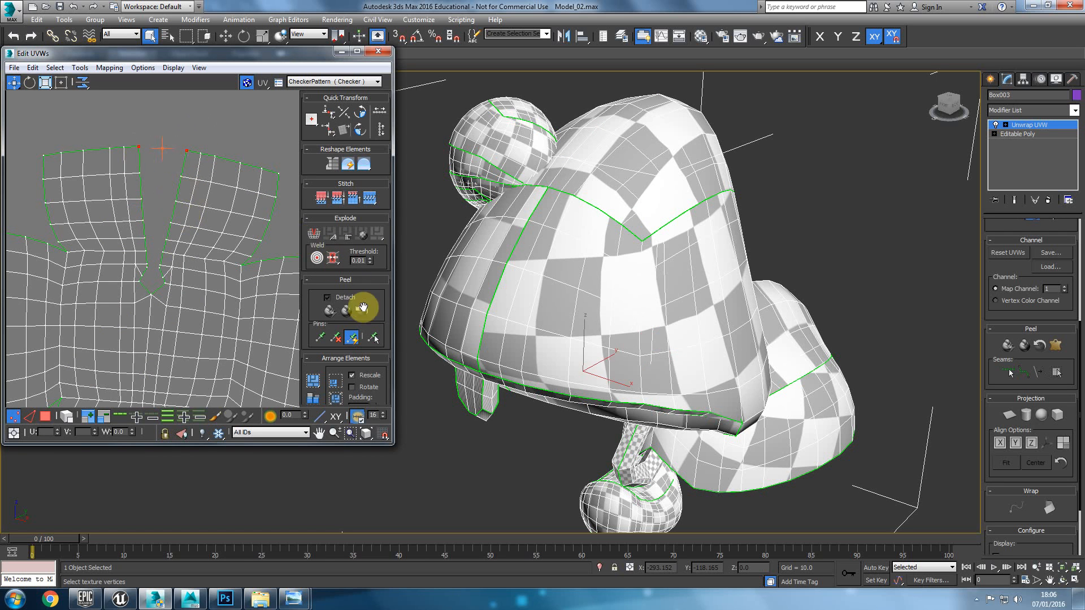
{"action": "left_click_drag", "start_coordinate": [370, 260], "coordinate": [368, 214]}
{"action": "left_click", "coordinate": [338, 262]}
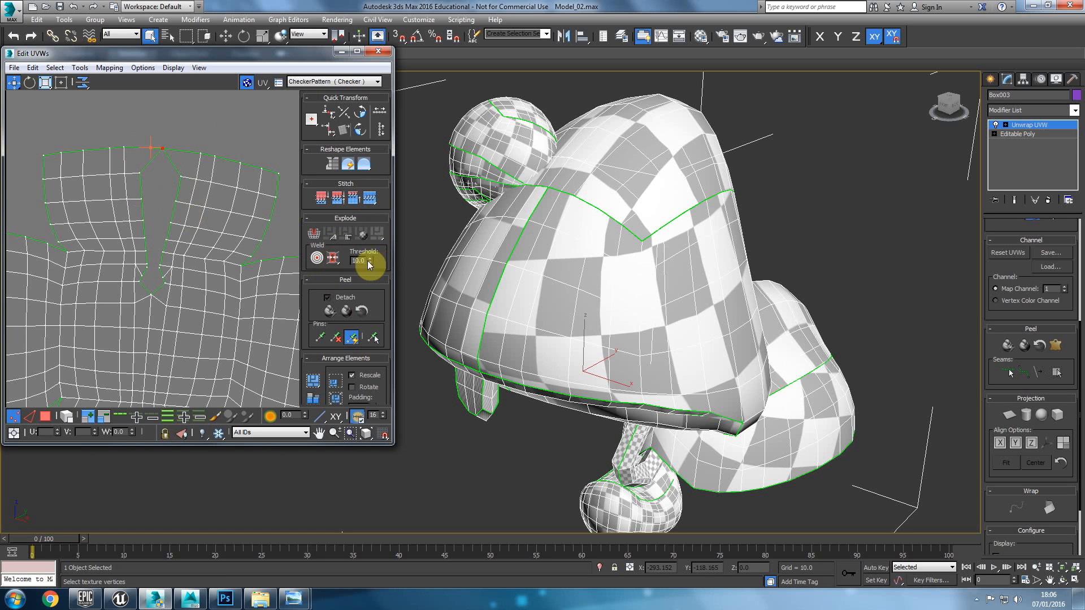
Weld the next three facing vertex pairs down the gap between the two head flaps
{"action": "left_click", "coordinate": [141, 174]}
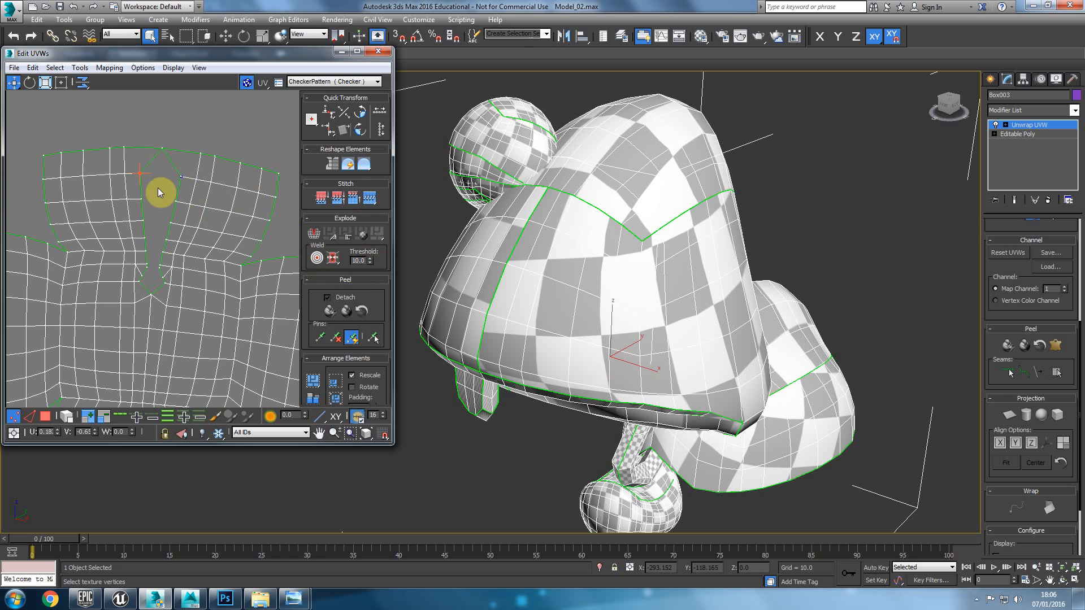
{"action": "left_click", "coordinate": [181, 176], "text": "ctrl"}
{"action": "left_click", "coordinate": [338, 258]}
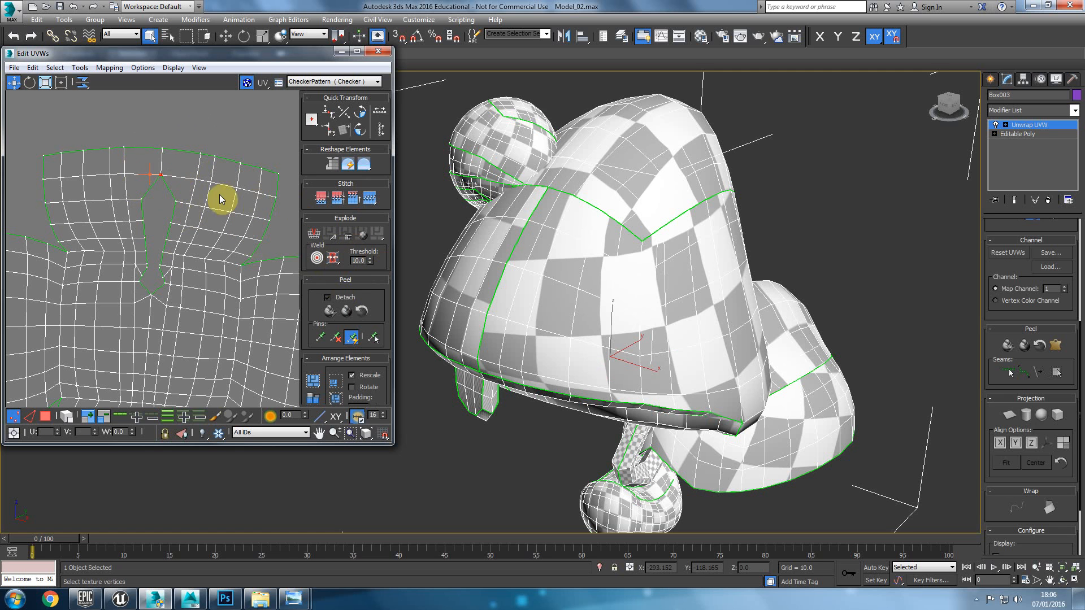
{"action": "left_click_drag", "start_coordinate": [139, 205], "coordinate": [180, 192]}
{"action": "left_click", "coordinate": [332, 257]}
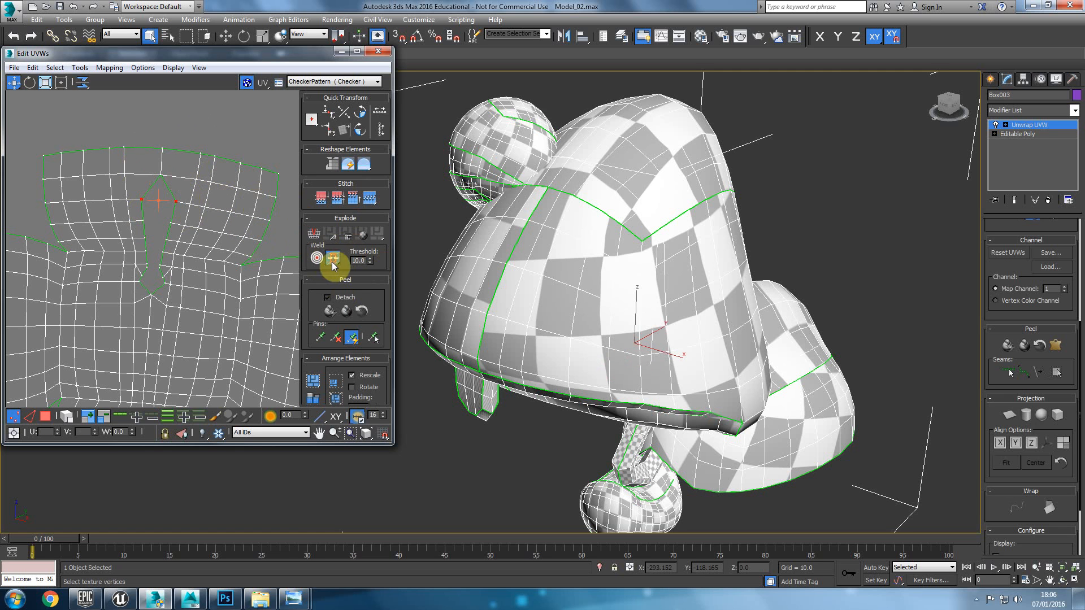
{"action": "left_click_drag", "start_coordinate": [129, 227], "coordinate": [130, 227]}
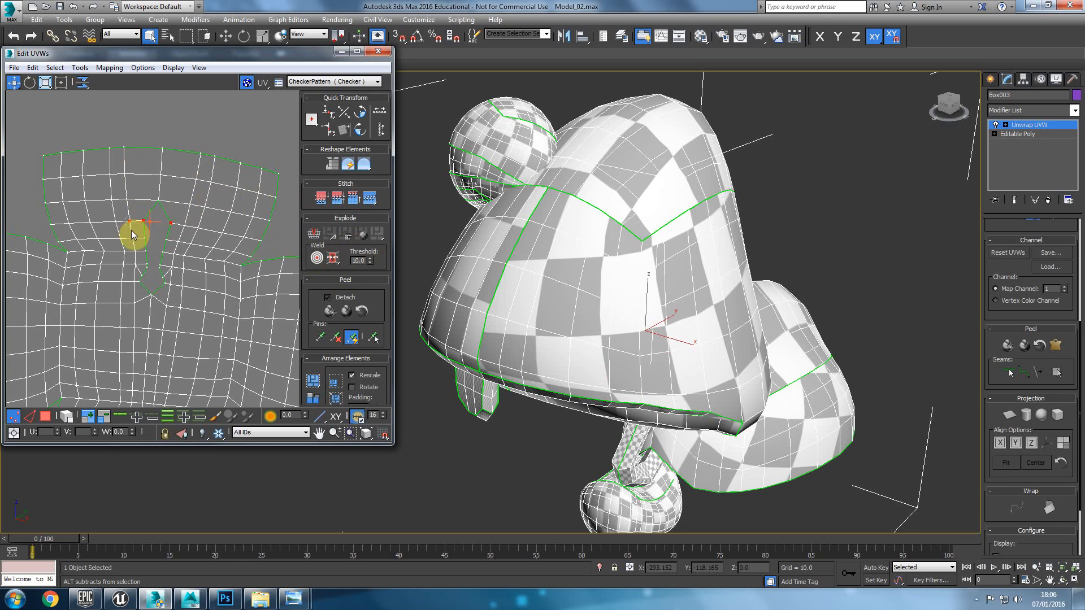
{"action": "left_click", "coordinate": [334, 257]}
Continue welding the facing vertex pairs in the lower part of the gap toward the notch
{"action": "scroll", "coordinate": [167, 247], "scroll_direction": "up", "scroll_amount": 3}
{"action": "left_click_drag", "start_coordinate": [129, 243], "coordinate": [179, 226]}
{"action": "left_click", "coordinate": [331, 262]}
{"action": "left_click_drag", "start_coordinate": [126, 264], "coordinate": [125, 264]}
{"action": "left_click", "coordinate": [333, 258]}
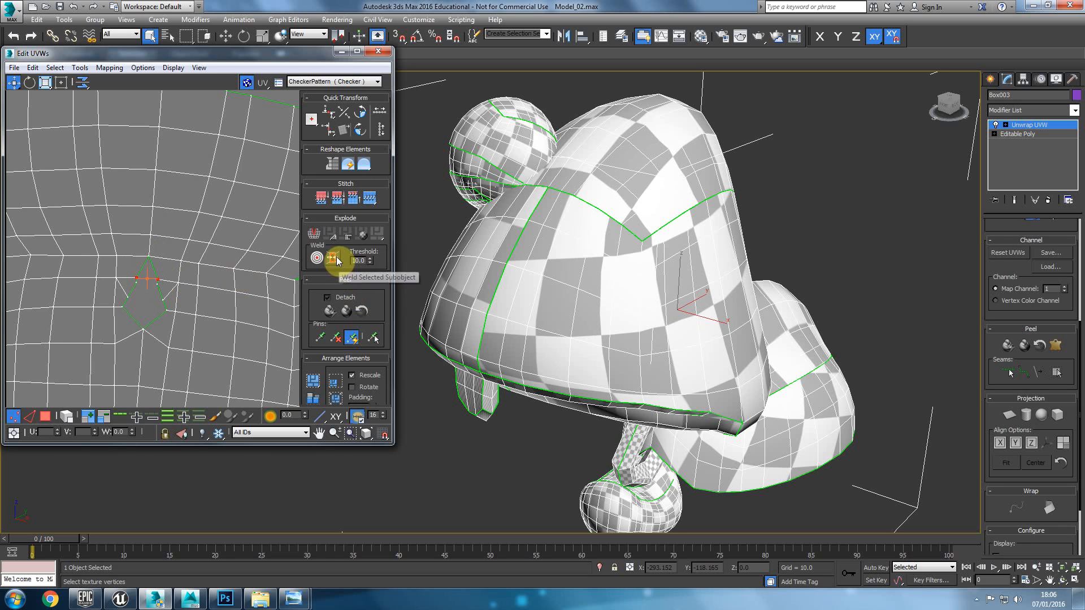
Locate the selected vertex pair on the model and weld it to close the gap down to the notch
{"action": "middle_click_drag", "start_coordinate": [543, 322], "coordinate": [636, 321], "text": "alt"}
{"action": "key", "text": "z"}
{"action": "middle_click_drag", "start_coordinate": [717, 346], "coordinate": [399, 338], "text": "alt"}
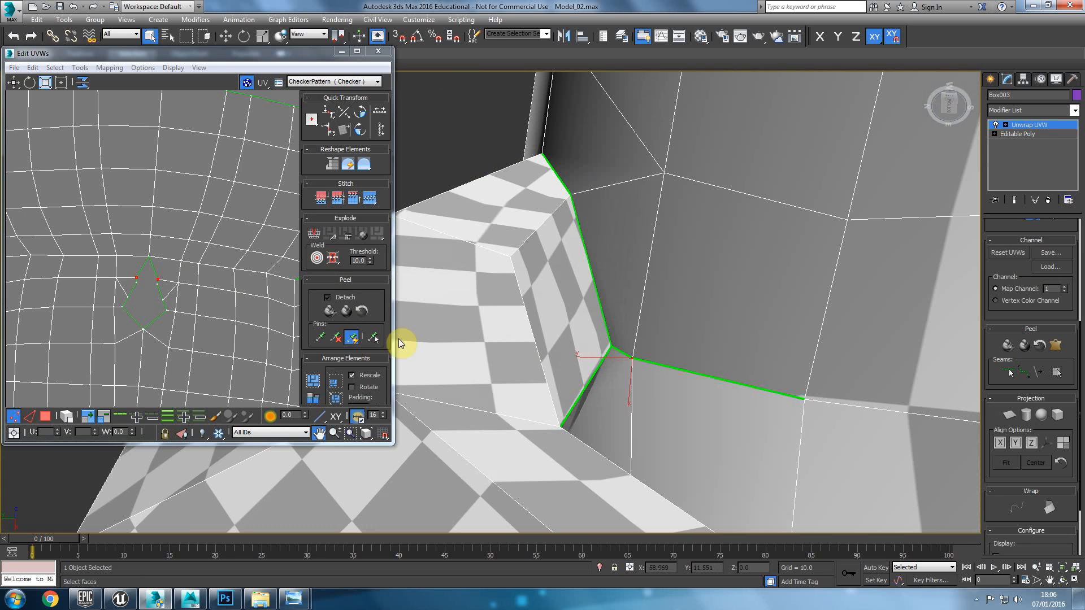
{"action": "left_click", "coordinate": [333, 258]}
{"action": "scroll", "coordinate": [152, 299], "scroll_direction": "up", "scroll_amount": 2}
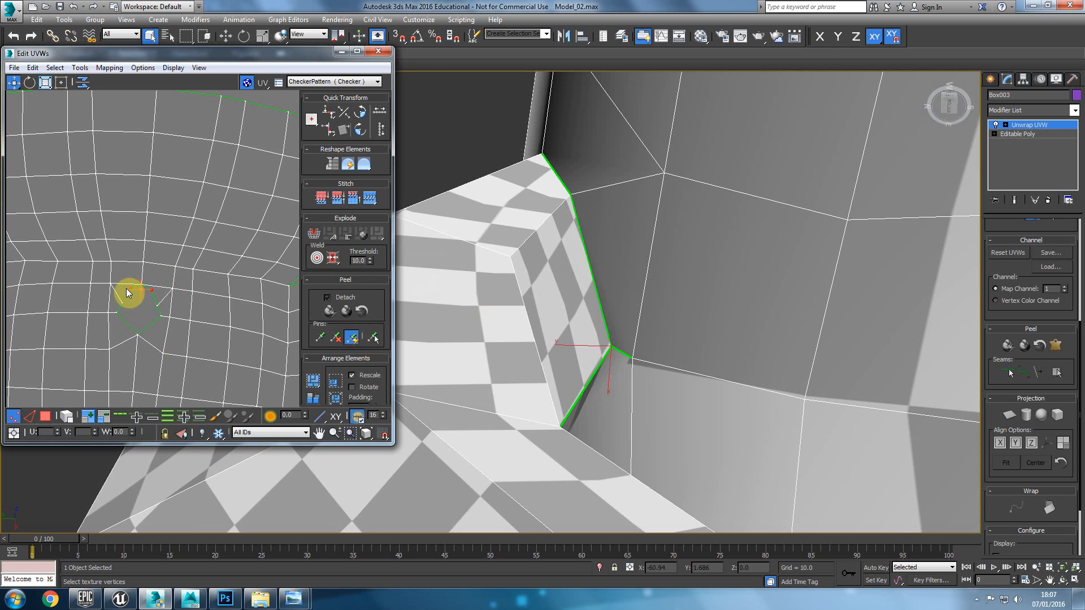
Check the notch's border on the model and weld the vertex pair at its upper edge
{"action": "middle_click_drag", "start_coordinate": [682, 356], "coordinate": [606, 354], "text": "alt"}
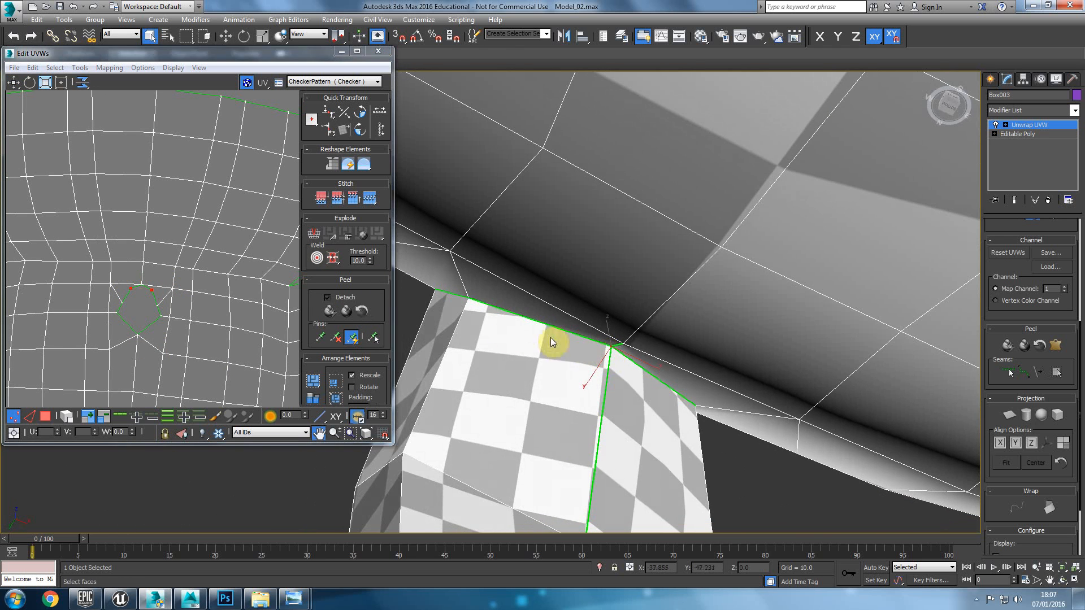
{"action": "right_click", "coordinate": [162, 307]}
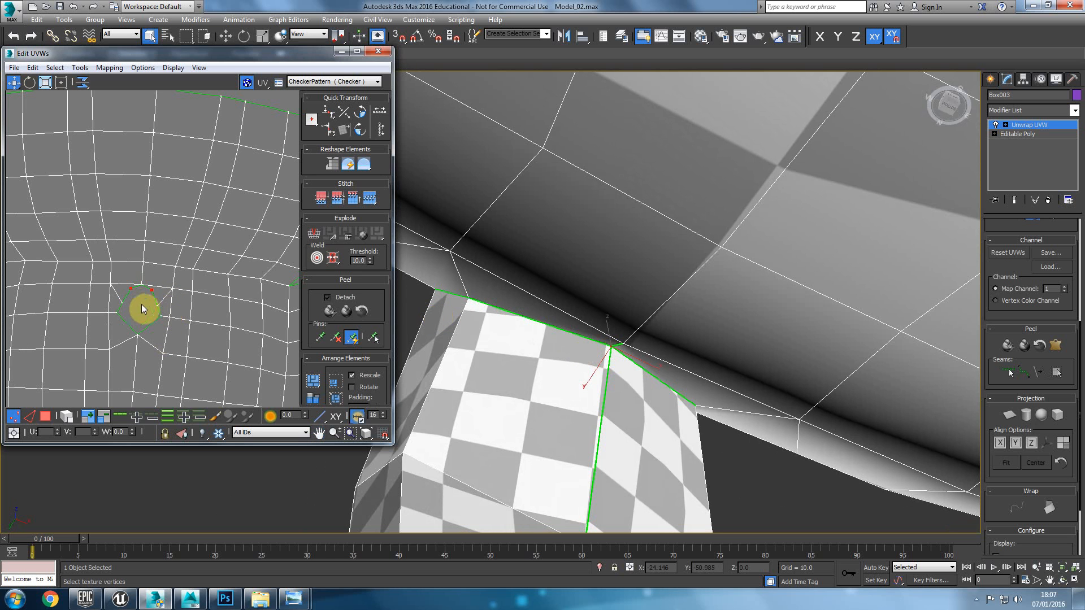
{"action": "left_click_drag", "start_coordinate": [113, 297], "coordinate": [115, 299]}
{"action": "middle_click_drag", "start_coordinate": [537, 362], "coordinate": [696, 385], "text": "alt"}
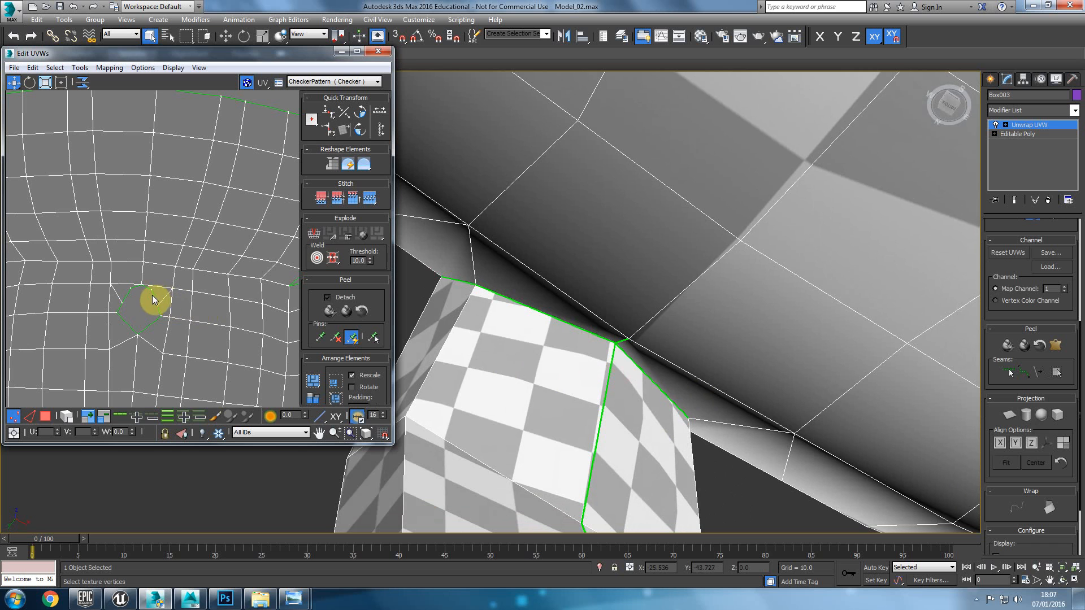
{"action": "left_click_drag", "start_coordinate": [125, 290], "coordinate": [116, 288]}
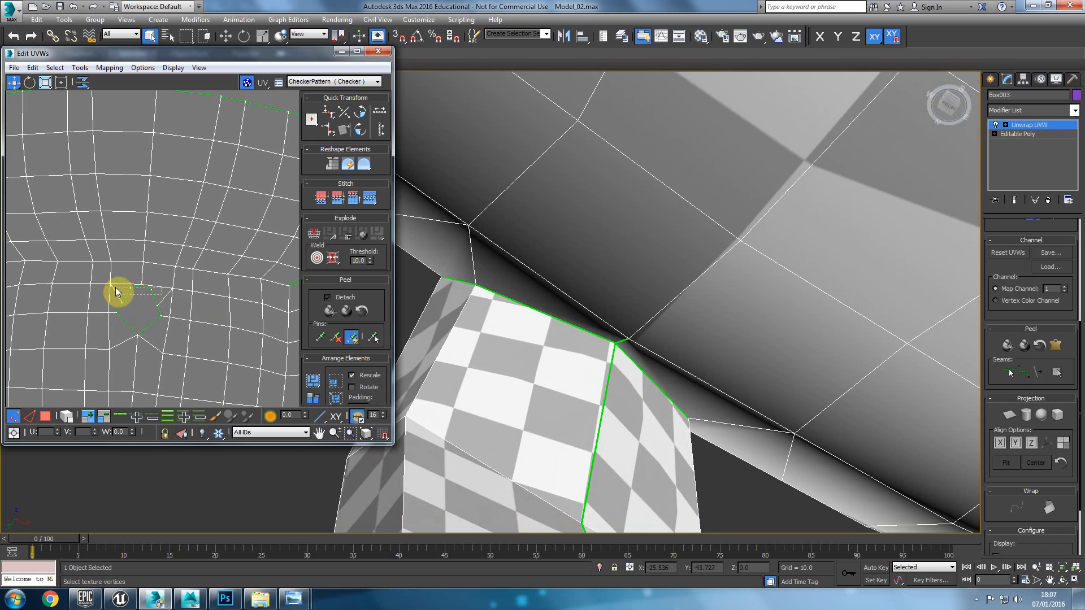
{"action": "left_click", "coordinate": [323, 258]}
Select the whole joined head island and relax it by polygon angles with 100 iterations and amount 0.1
{"action": "scroll", "coordinate": [57, 348], "scroll_direction": "down", "scroll_amount": 5}
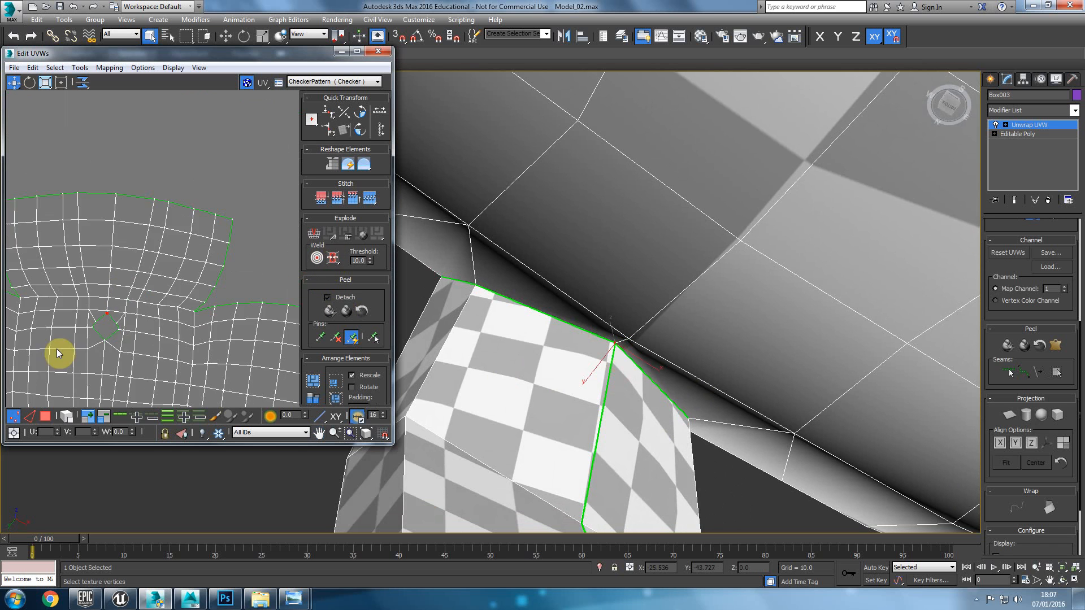
{"action": "scroll", "coordinate": [132, 313], "scroll_direction": "up", "scroll_amount": 2}
{"action": "scroll", "coordinate": [141, 317], "scroll_direction": "down", "scroll_amount": 3}
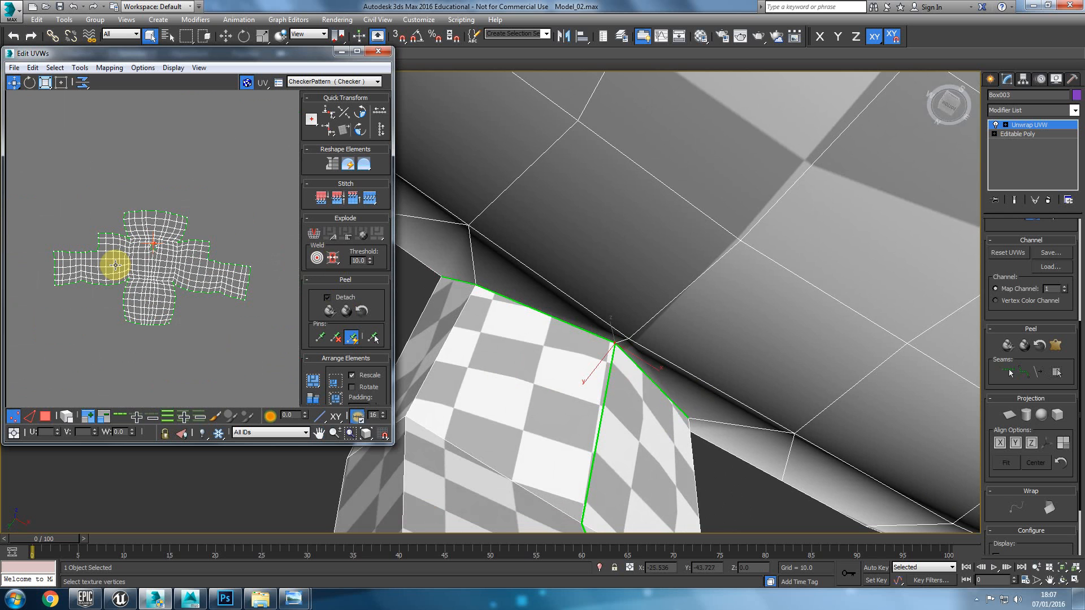
{"action": "left_click", "coordinate": [45, 418]}
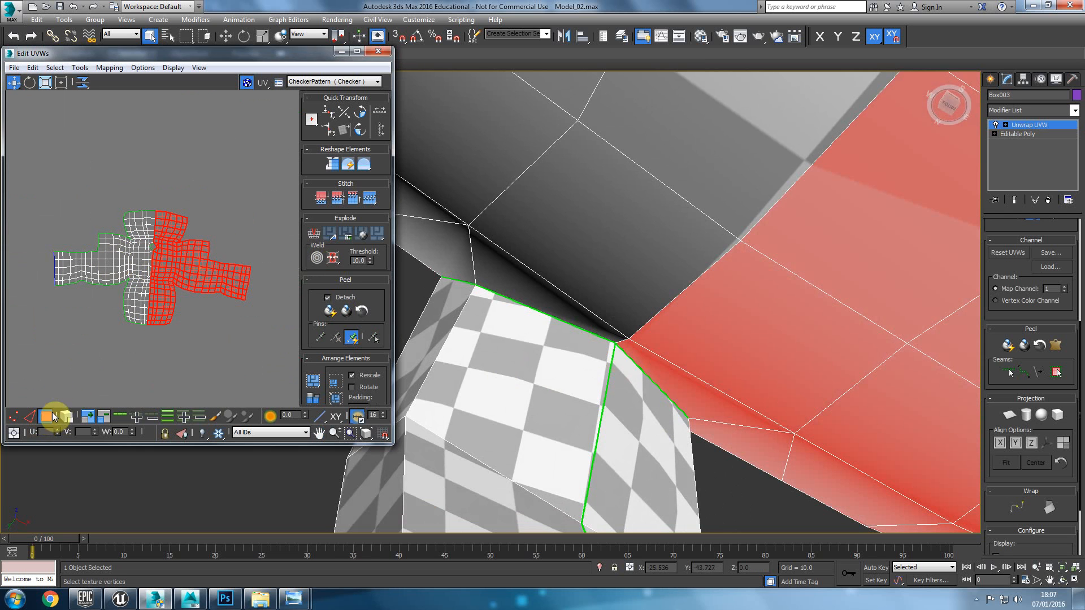
{"action": "left_click", "coordinate": [122, 291]}
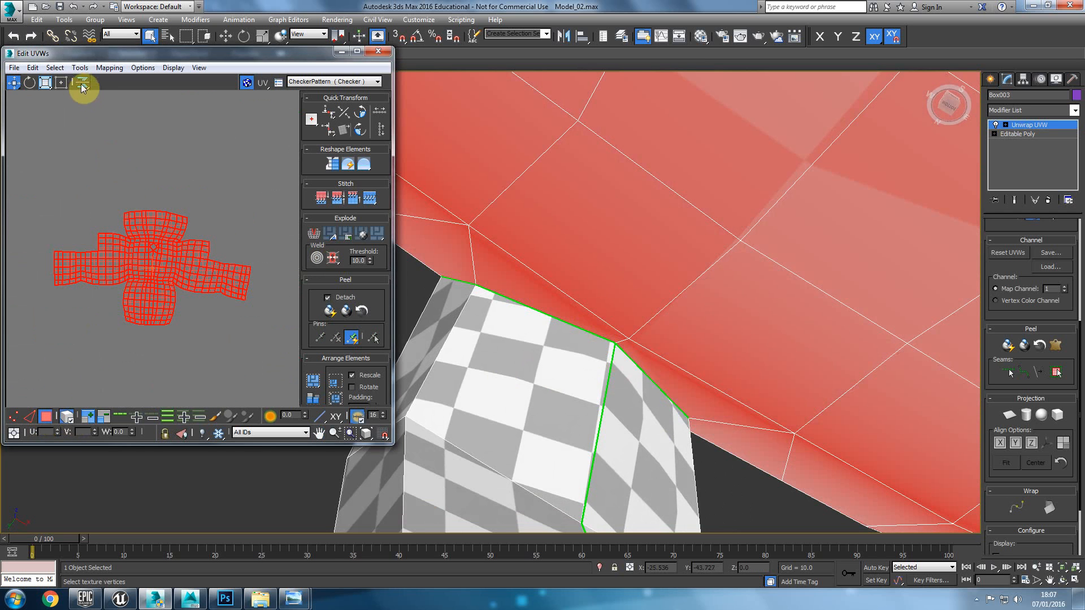
{"action": "left_click", "coordinate": [55, 68]}
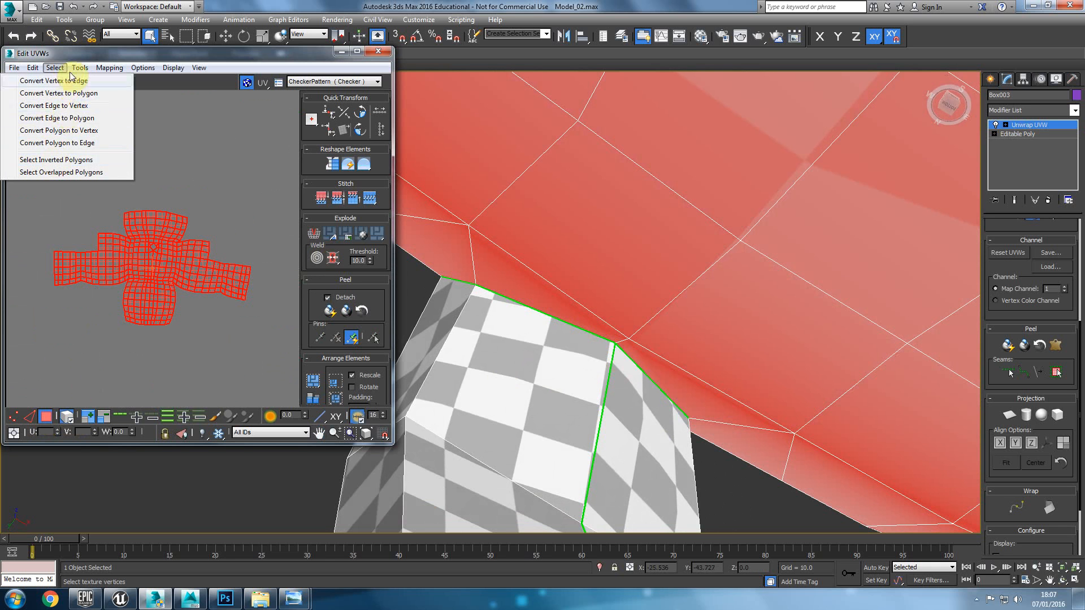
{"action": "mouse_move", "coordinate": [80, 68]}
{"action": "left_click", "coordinate": [63, 264]}
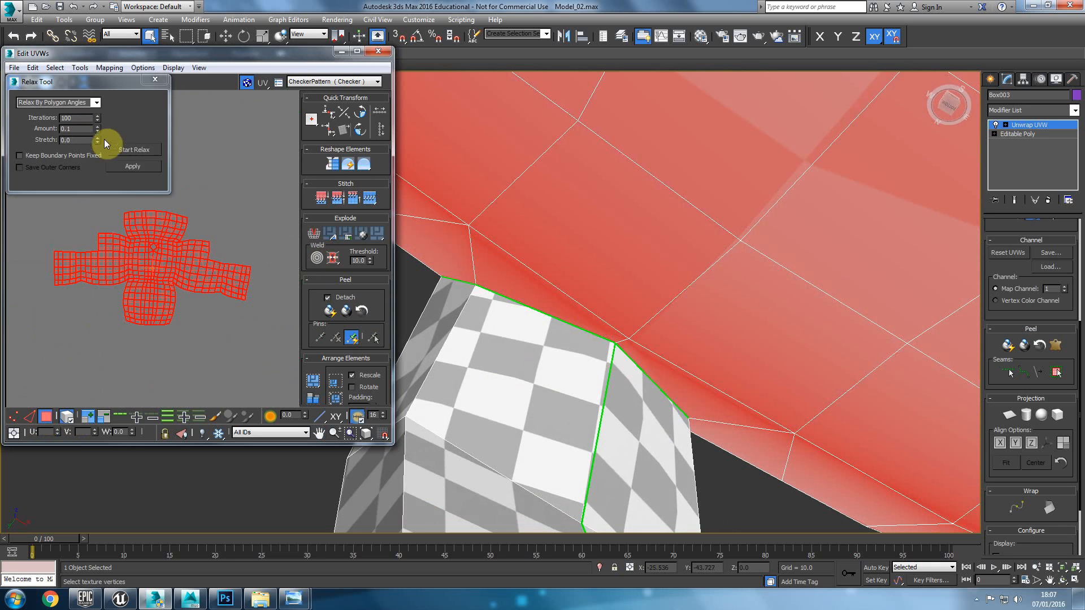
{"action": "left_click", "coordinate": [129, 151]}
{"action": "left_click", "coordinate": [126, 151]}
Relax the head island by edge angles with 100 iterations and clear the selection, with the mouth in view
{"action": "left_click", "coordinate": [96, 102]}
{"action": "left_click", "coordinate": [87, 121]}
{"action": "left_click", "coordinate": [137, 149]}
{"action": "left_click", "coordinate": [138, 149]}
{"action": "middle_click_drag", "start_coordinate": [608, 246], "coordinate": [552, 341], "text": "alt"}
{"action": "scroll", "coordinate": [478, 315], "scroll_direction": "down", "scroll_amount": 5}
{"action": "left_click", "coordinate": [696, 330]}
{"action": "middle_click_drag", "start_coordinate": [697, 330], "coordinate": [682, 350], "text": "alt"}
{"action": "middle_click_drag", "start_coordinate": [486, 300], "coordinate": [550, 260], "text": "alt"}
{"action": "left_click", "coordinate": [558, 244]}
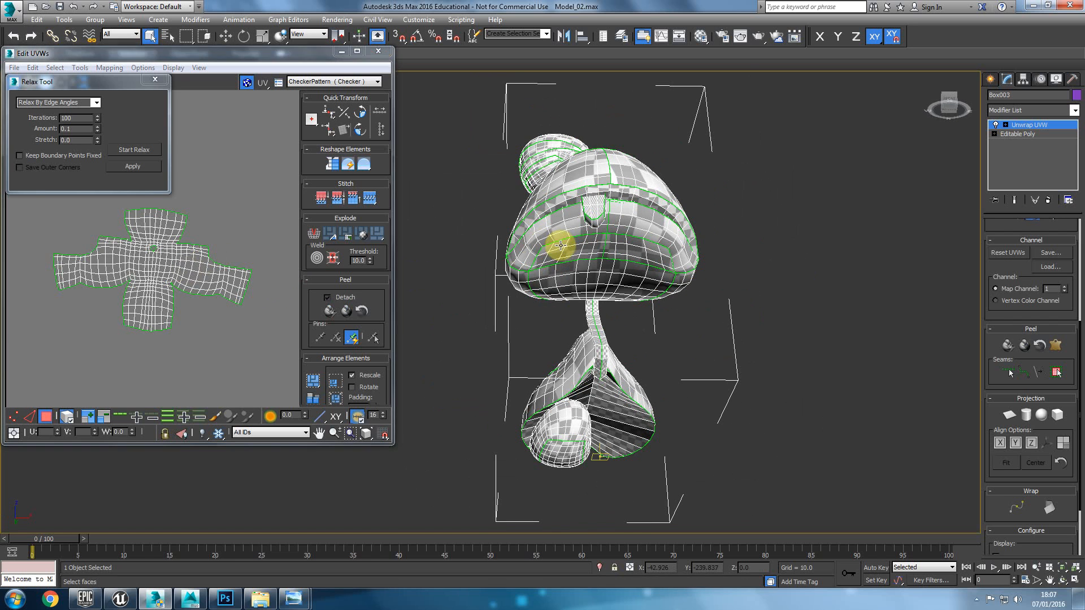
Find the stacked outer lip islands in the UV layout and select them to identify their faces on the model
{"action": "middle_click_drag", "start_coordinate": [156, 325], "coordinate": [150, 268]}
{"action": "scroll", "coordinate": [148, 300], "scroll_direction": "down", "scroll_amount": 6}
{"action": "left_click", "coordinate": [571, 250]}
{"action": "middle_click_drag", "start_coordinate": [72, 292], "coordinate": [153, 352]}
{"action": "scroll", "coordinate": [152, 353], "scroll_direction": "up", "scroll_amount": 2}
{"action": "scroll", "coordinate": [184, 320], "scroll_direction": "up", "scroll_amount": 3}
{"action": "left_click_drag", "start_coordinate": [236, 220], "coordinate": [234, 219]}
{"action": "middle_click_drag", "start_coordinate": [230, 283], "coordinate": [164, 286]}
{"action": "left_click_drag", "start_coordinate": [126, 226], "coordinate": [127, 226]}
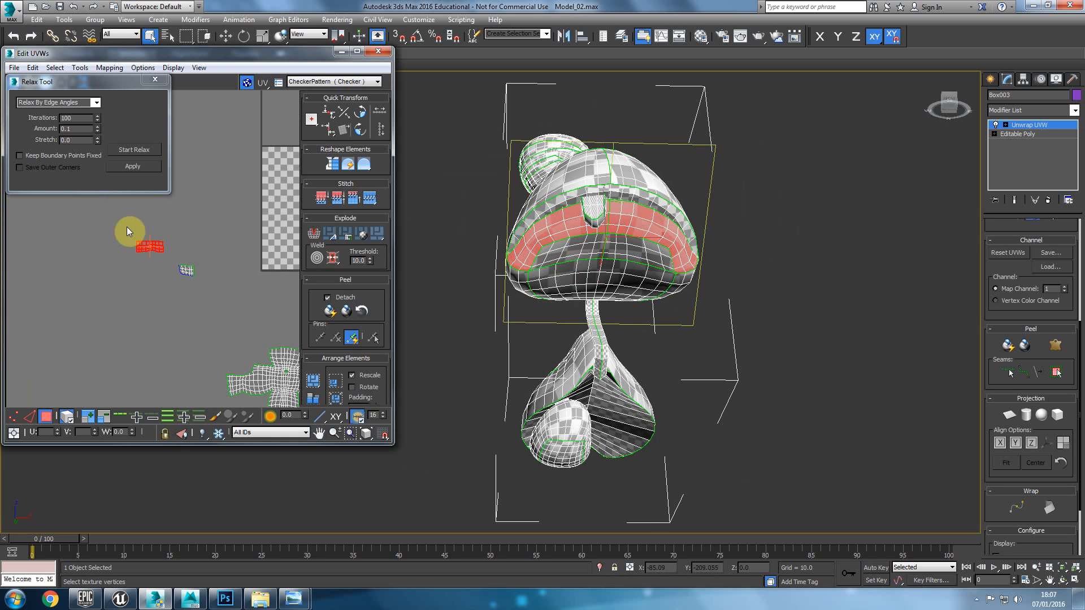
{"action": "scroll", "coordinate": [148, 264], "scroll_direction": "up", "scroll_amount": 4}
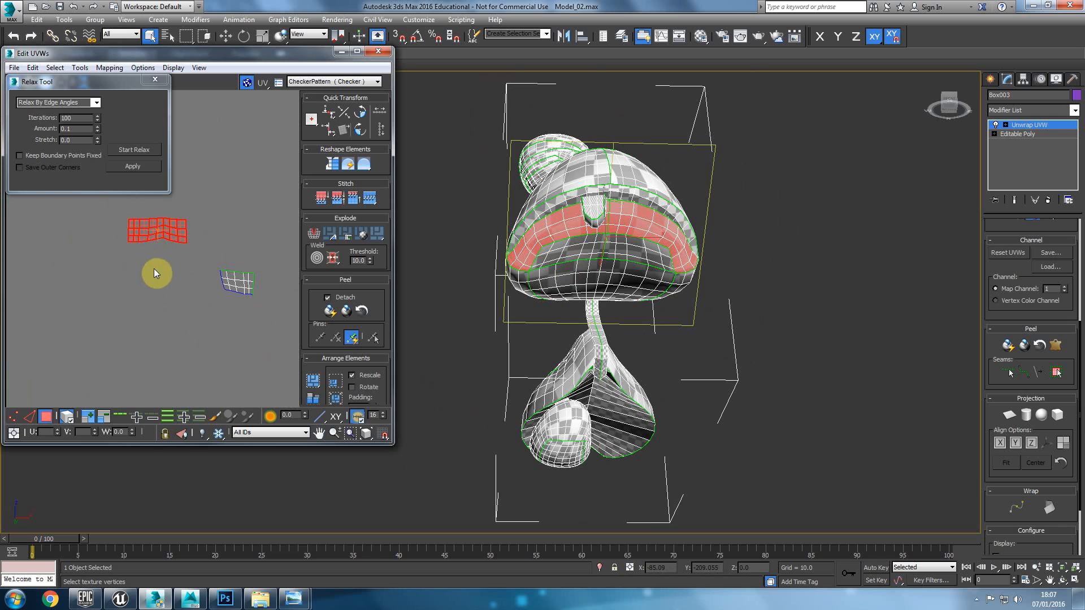
Select the lower border edges of the outer lip island to examine which edges they match
{"action": "left_click", "coordinate": [29, 417]}
{"action": "left_click", "coordinate": [173, 242]}
{"action": "left_click", "coordinate": [174, 242]}
{"action": "scroll", "coordinate": [188, 263], "scroll_direction": "up", "scroll_amount": 5}
{"action": "middle_click_drag", "start_coordinate": [187, 263], "coordinate": [129, 287]}
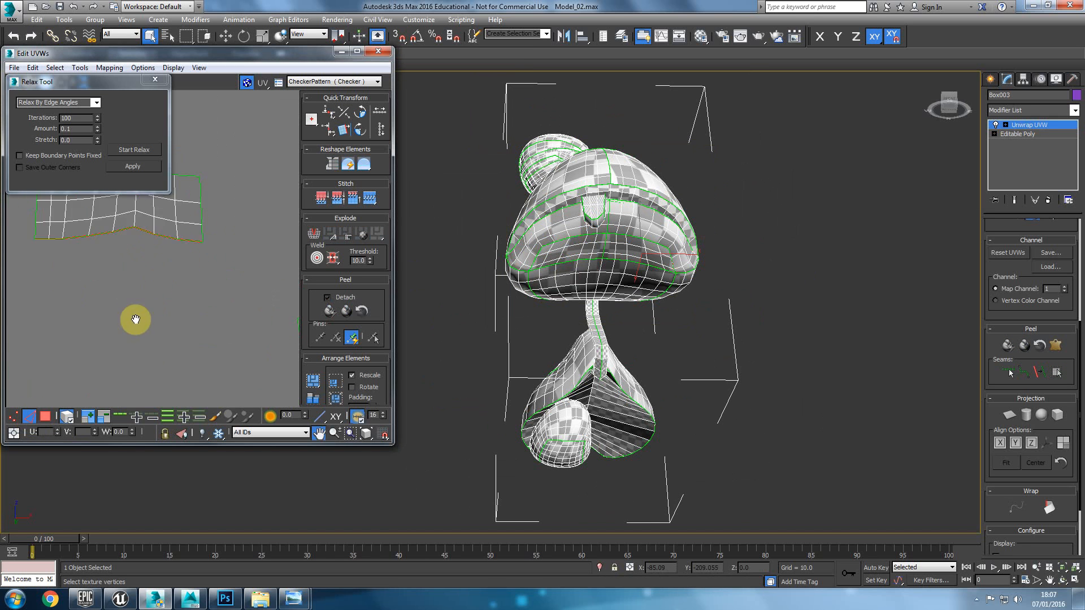
{"action": "scroll", "coordinate": [128, 287], "scroll_direction": "down", "scroll_amount": 8}
Move one outer and one inner lip island away from their counterparts and close the Relax tool
{"action": "left_click", "coordinate": [45, 417]}
{"action": "left_click", "coordinate": [141, 259]}
{"action": "left_click_drag", "start_coordinate": [178, 274], "coordinate": [283, 170]}
{"action": "left_click", "coordinate": [181, 260]}
{"action": "scroll", "coordinate": [160, 325], "scroll_direction": "down", "scroll_amount": 3}
{"action": "left_click_drag", "start_coordinate": [263, 365], "coordinate": [150, 368]}
{"action": "middle_click_drag", "start_coordinate": [215, 366], "coordinate": [162, 341]}
{"action": "left_click", "coordinate": [152, 82]}
Select the inverted polygons to identify the flipped lip islands, and mirror one outer and one inner lip island horizontally
{"action": "left_click", "coordinate": [54, 68]}
{"action": "mouse_move", "coordinate": [78, 69]}
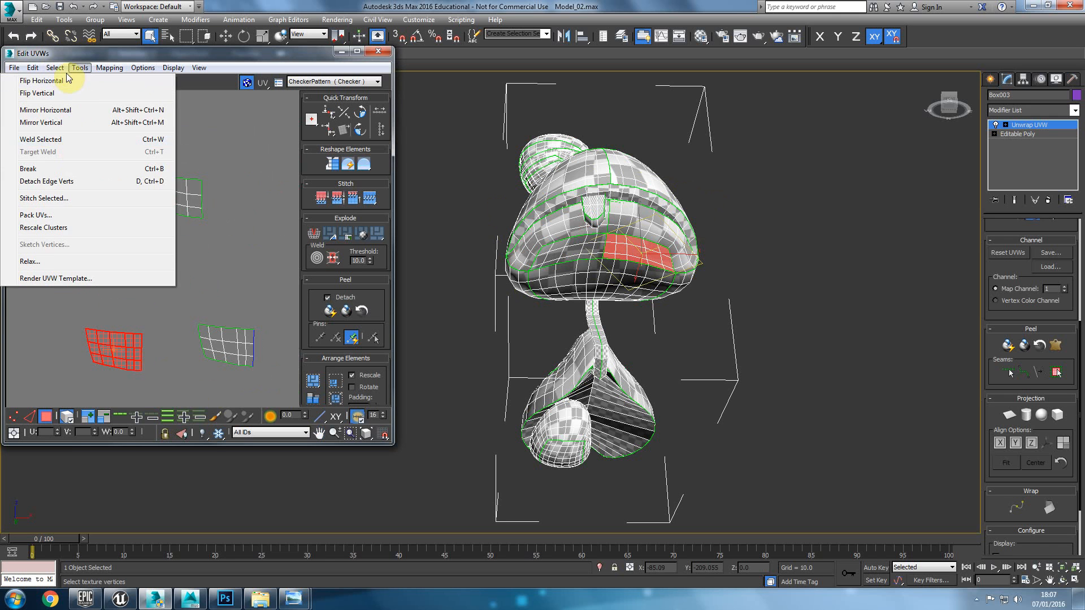
{"action": "left_click", "coordinate": [80, 171]}
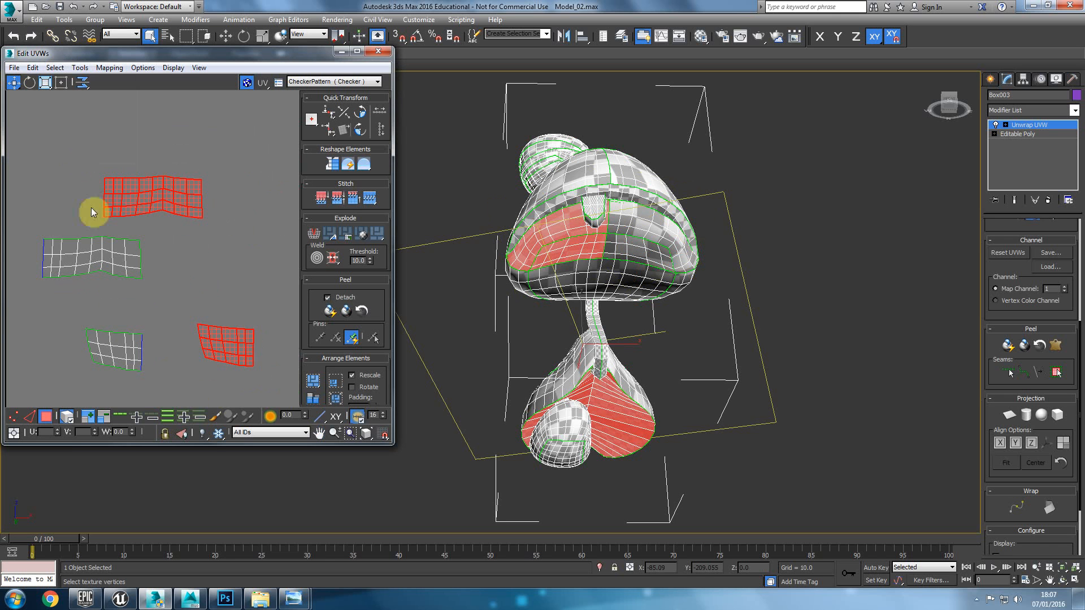
{"action": "left_click", "coordinate": [189, 266]}
{"action": "left_click", "coordinate": [148, 205]}
{"action": "left_click", "coordinate": [213, 344], "text": "ctrl"}
{"action": "mouse_move", "coordinate": [85, 86]}
{"action": "left_mouse_down"}
{"action": "mouse_move", "coordinate": [81, 96]}
{"action": "mouse_move", "coordinate": [81, 65]}
{"action": "left_mouse_up"}
Move the mirrored inner lip island clear of its counterpart and recheck the layout for inverted polygons
{"action": "left_click", "coordinate": [155, 332]}
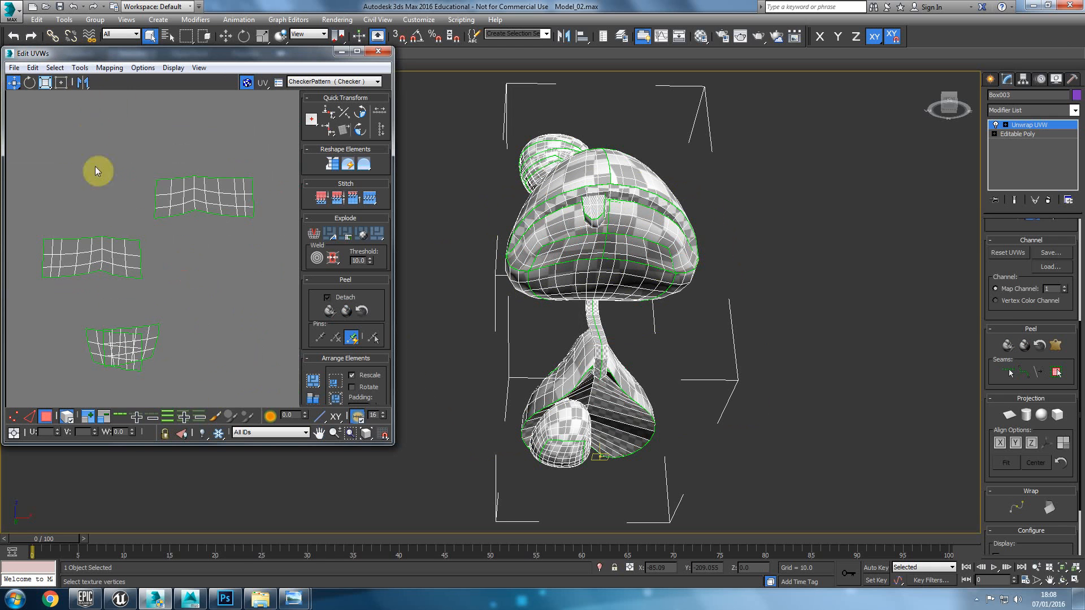
{"action": "left_click_drag", "start_coordinate": [155, 332], "coordinate": [211, 341]}
{"action": "left_click", "coordinate": [55, 68]}
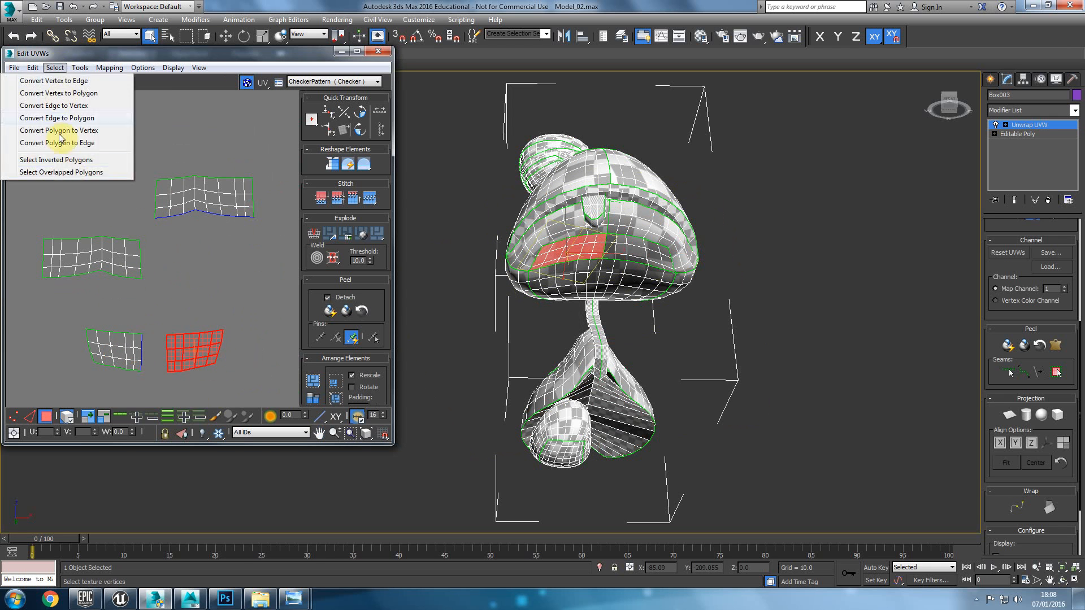
{"action": "left_click", "coordinate": [61, 172]}
Select the end edges shared by the two outer lip islands and stitch them into one strip
{"action": "left_click", "coordinate": [73, 188]}
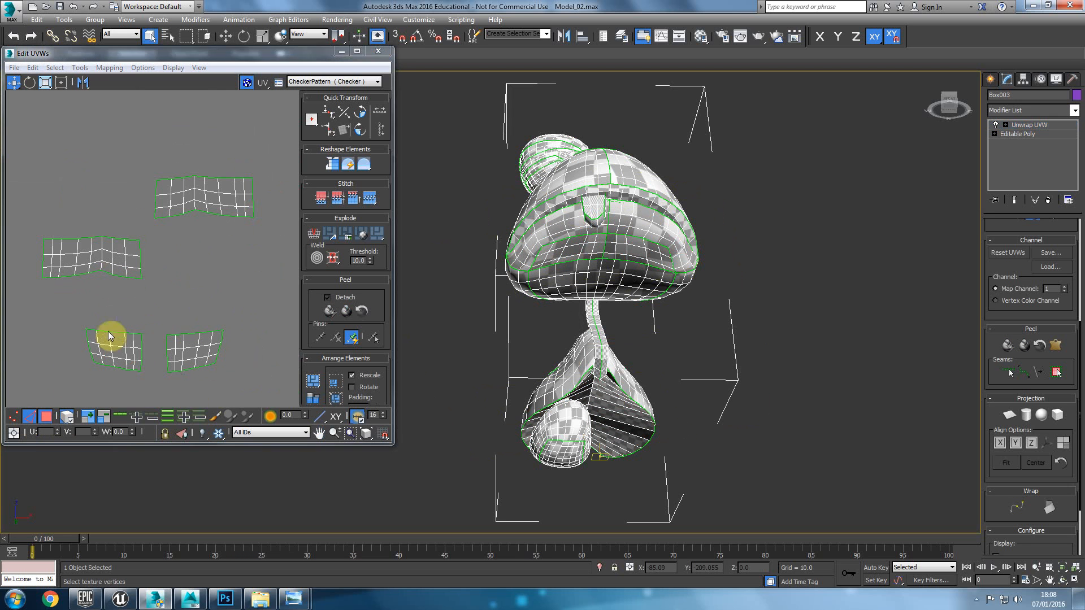
{"action": "left_click", "coordinate": [141, 247]}
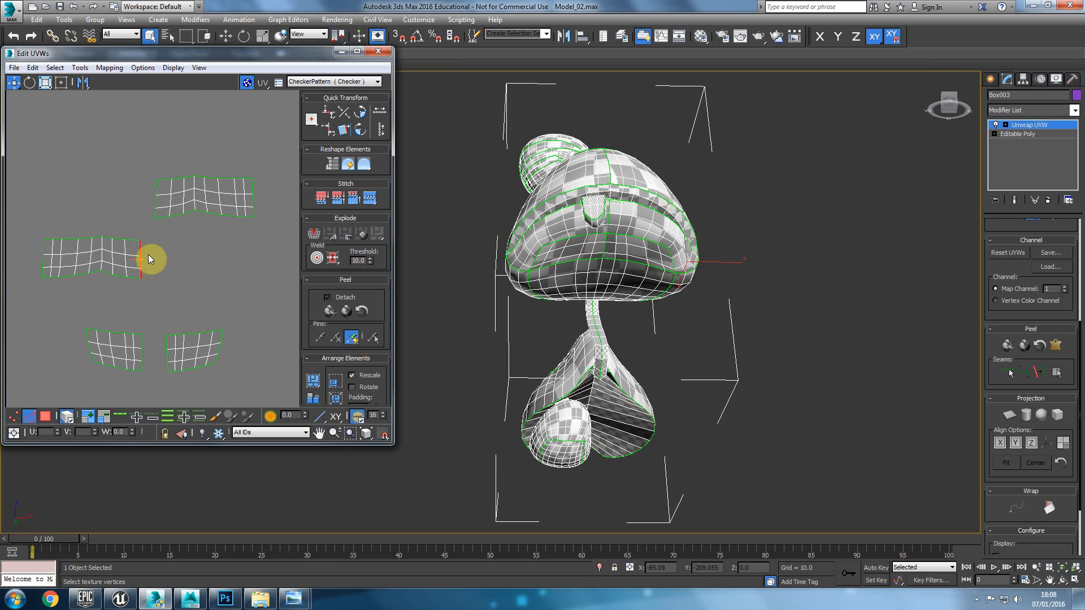
{"action": "left_click", "coordinate": [139, 248]}
{"action": "left_click", "coordinate": [67, 420]}
{"action": "left_click", "coordinate": [141, 283]}
{"action": "left_click", "coordinate": [43, 243]}
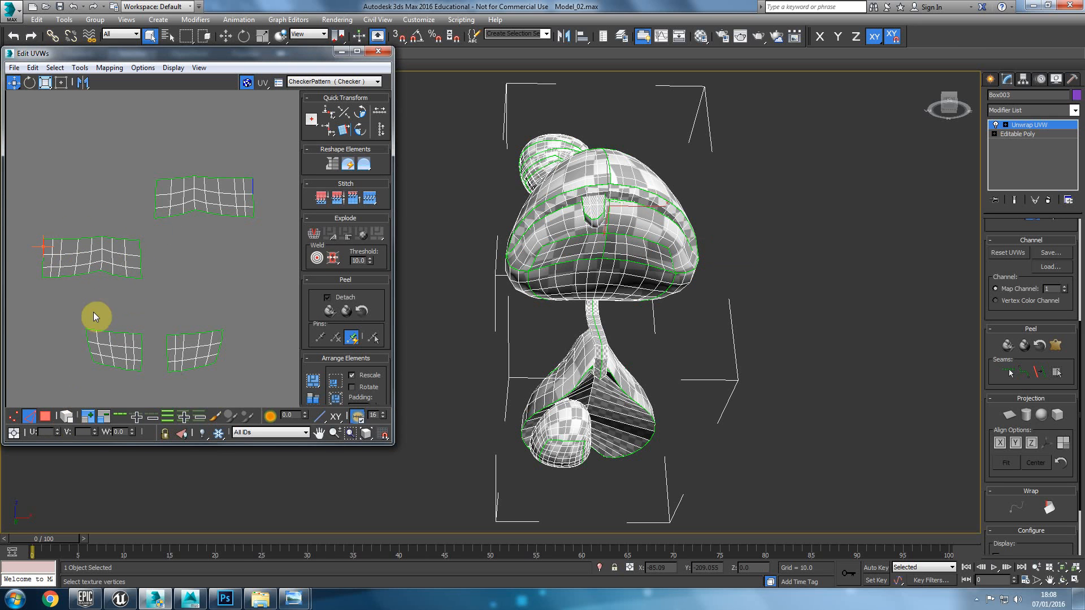
{"action": "left_click", "coordinate": [43, 254]}
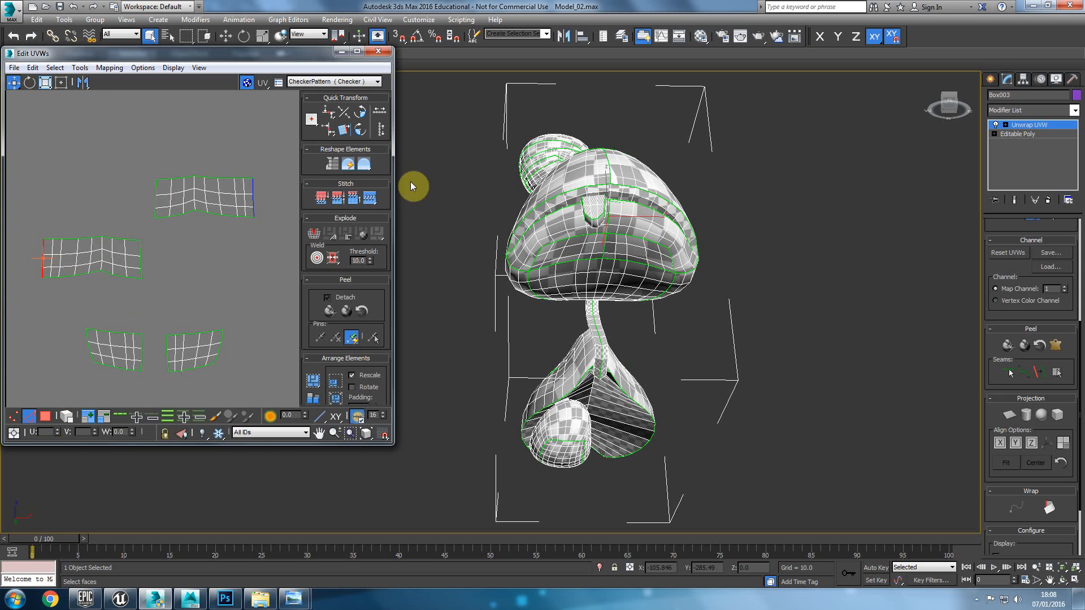
{"action": "left_click", "coordinate": [369, 198]}
Examine the edges of the inner lip islands to see which borders they share with neighbouring islands
{"action": "middle_click_drag", "start_coordinate": [124, 300], "coordinate": [222, 261]}
{"action": "left_click", "coordinate": [202, 292]}
{"action": "middle_click_drag", "start_coordinate": [173, 296], "coordinate": [65, 271]}
{"action": "scroll", "coordinate": [87, 281], "scroll_direction": "down", "scroll_amount": 9}
{"action": "scroll", "coordinate": [86, 294], "scroll_direction": "up", "scroll_amount": 5}
{"action": "left_click", "coordinate": [102, 270]}
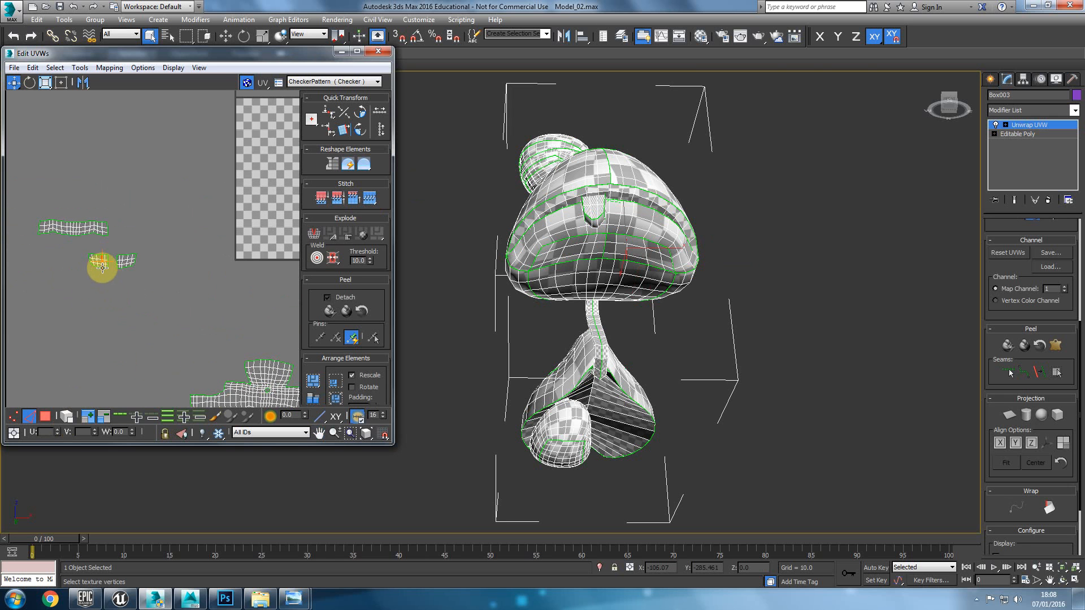
{"action": "scroll", "coordinate": [99, 269], "scroll_direction": "up", "scroll_amount": 4}
{"action": "left_click", "coordinate": [97, 264]}
{"action": "middle_click_drag", "start_coordinate": [88, 270], "coordinate": [158, 306]}
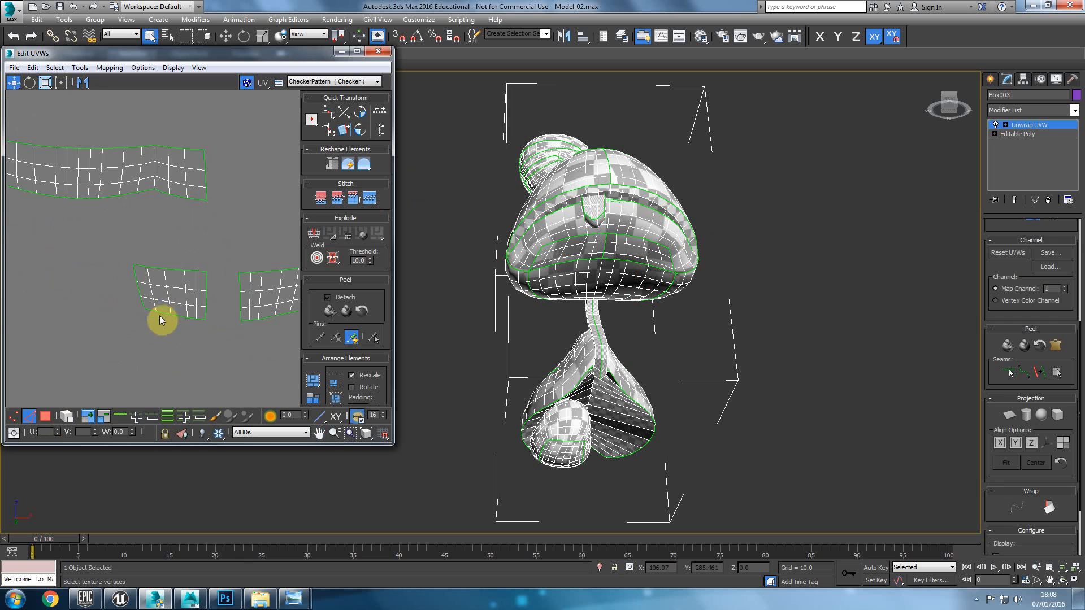
{"action": "left_click", "coordinate": [179, 311]}
{"action": "scroll", "coordinate": [137, 241], "scroll_direction": "down", "scroll_amount": 2}
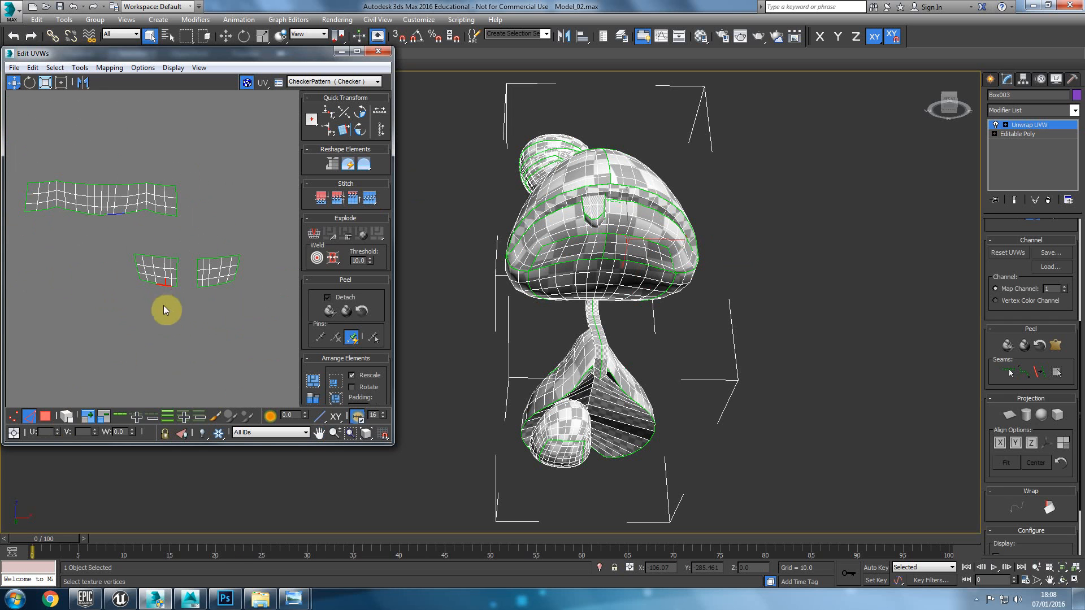
Stitch the two inner lip islands together along their shared middle edge
{"action": "left_click", "coordinate": [46, 419]}
{"action": "left_click", "coordinate": [29, 415]}
{"action": "left_click", "coordinate": [371, 199]}
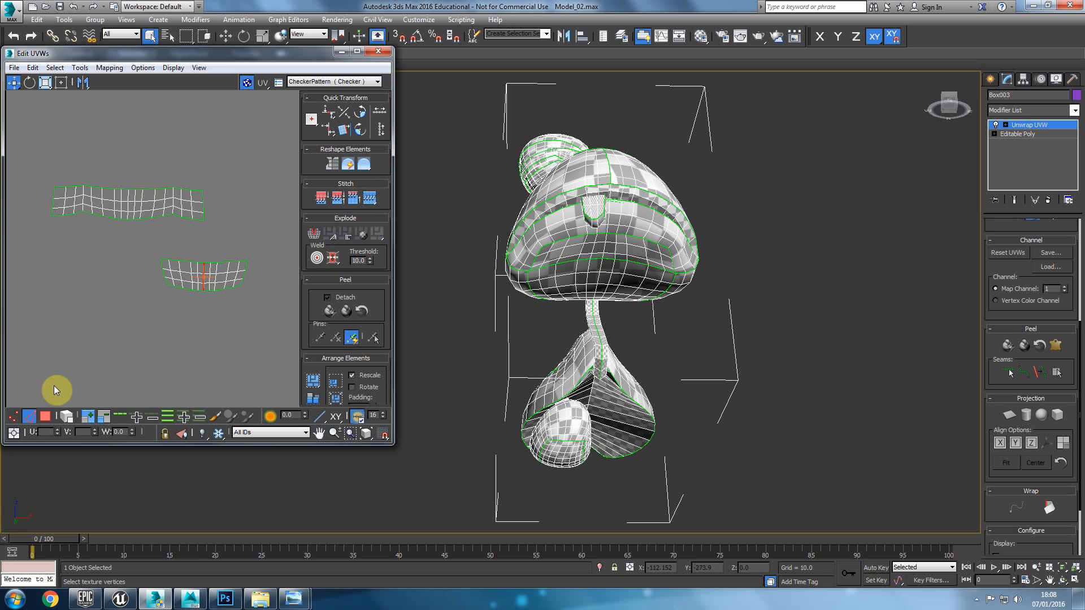
Select the joined inner lip island and mirror it vertically
{"action": "left_click", "coordinate": [45, 416]}
{"action": "left_click_drag", "start_coordinate": [118, 314], "coordinate": [119, 314]}
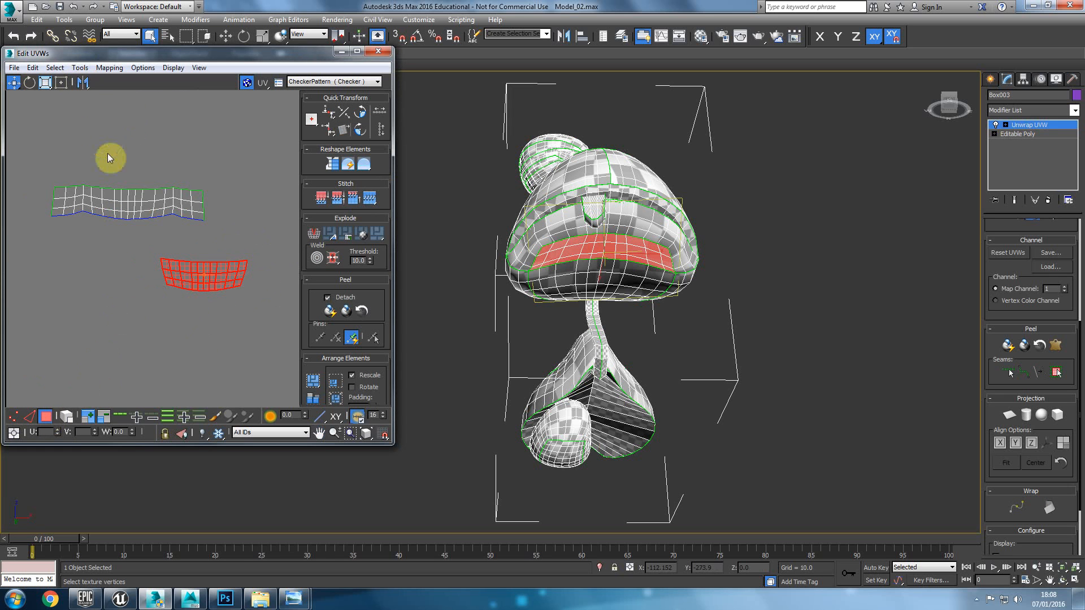
{"action": "mouse_move", "coordinate": [81, 85]}
{"action": "left_mouse_down"}
{"action": "mouse_move", "coordinate": [84, 113]}
{"action": "mouse_move", "coordinate": [83, 100]}
{"action": "left_mouse_up"}
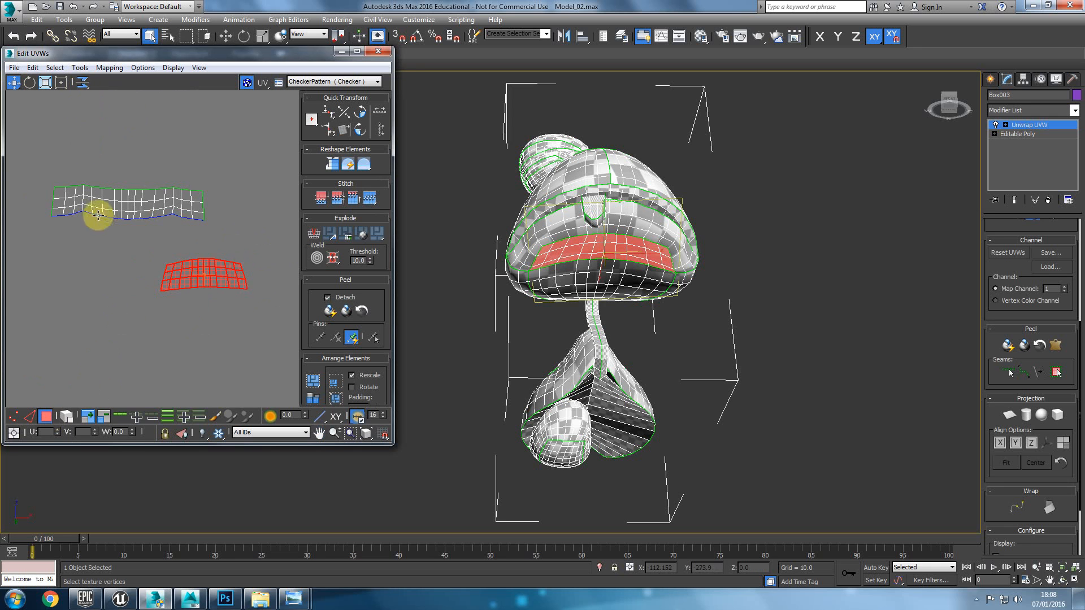
Find the edge shared by the two lip islands and move the inner lip island directly beneath the middle of the outer strip
{"action": "left_click", "coordinate": [100, 339]}
{"action": "left_click", "coordinate": [34, 415]}
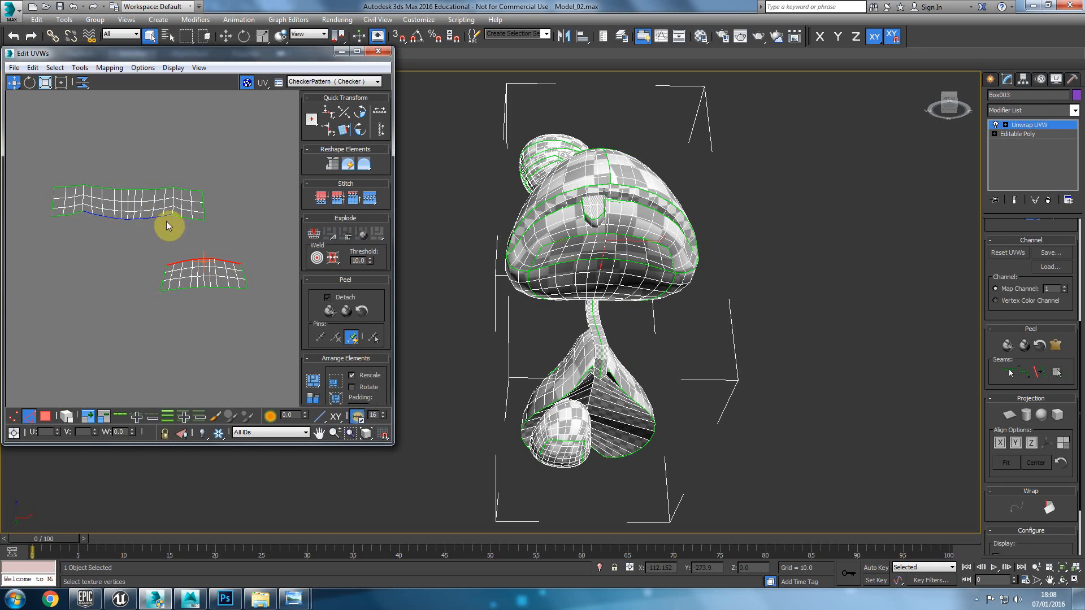
{"action": "left_click", "coordinate": [46, 417]}
{"action": "left_click", "coordinate": [201, 277]}
{"action": "left_click_drag", "start_coordinate": [201, 277], "coordinate": [128, 251]}
{"action": "middle_click_drag", "start_coordinate": [131, 266], "coordinate": [146, 302]}
{"action": "scroll", "coordinate": [145, 303], "scroll_direction": "up", "scroll_amount": 2}
{"action": "left_click", "coordinate": [151, 274]}
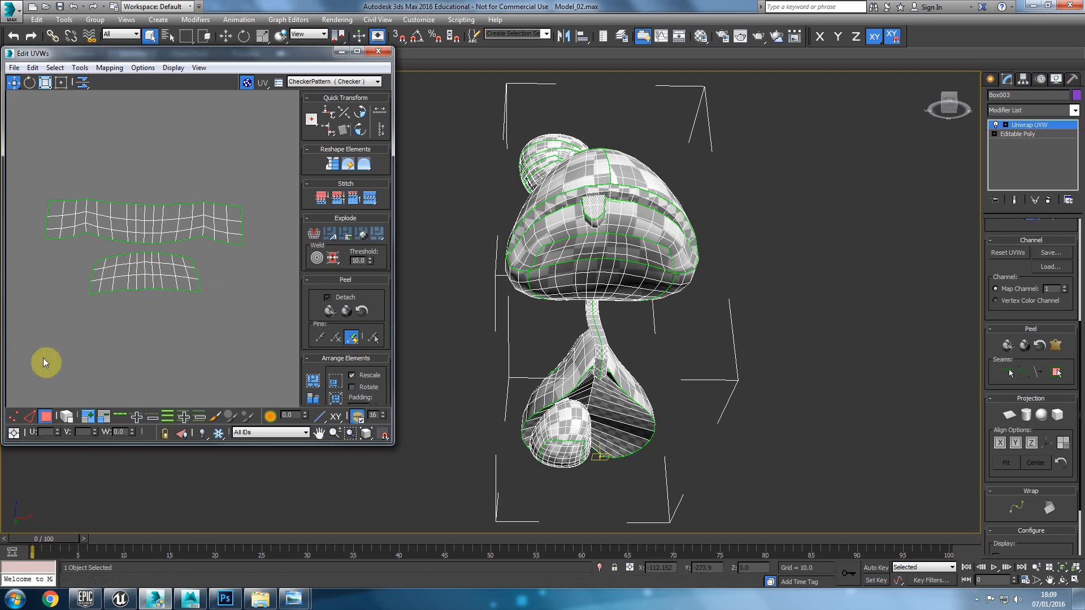
Try to stitch the inner lip island's upper edge to the outer lip strip
{"action": "left_click", "coordinate": [29, 417]}
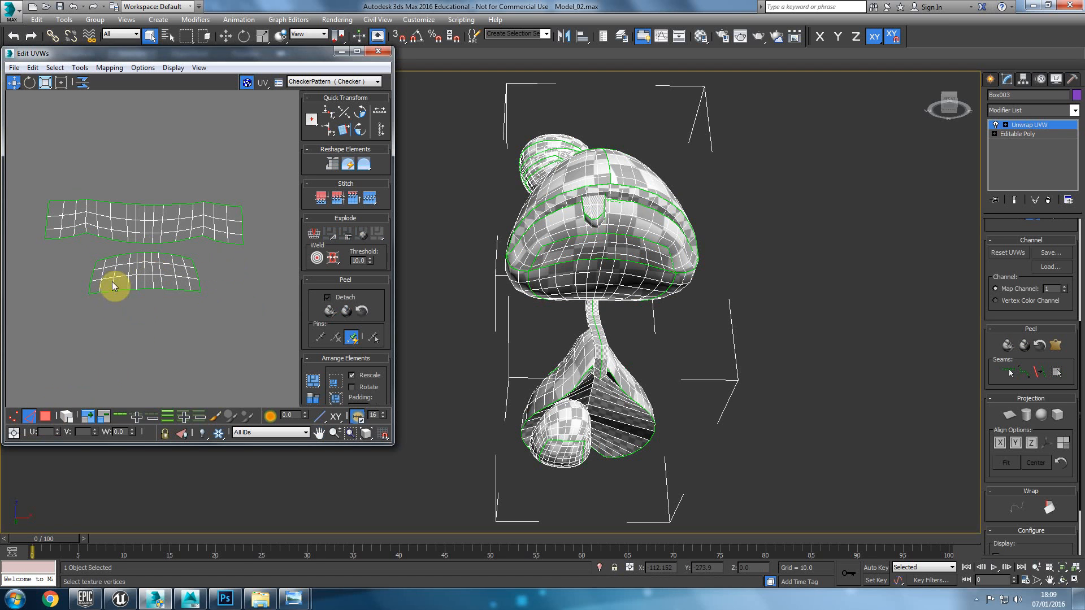
{"action": "left_click", "coordinate": [113, 255]}
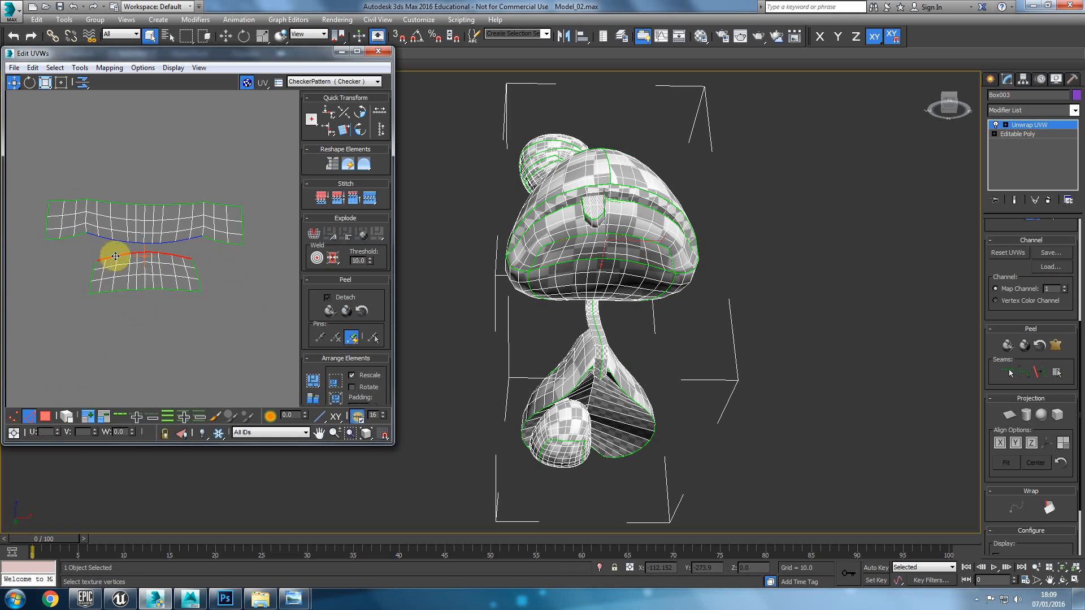
{"action": "left_click", "coordinate": [367, 201]}
{"action": "key", "text": "ctrl+z"}
Mirror the inner lip island horizontally and stitch its upper edge to the outer lip strip
{"action": "left_click", "coordinate": [45, 417]}
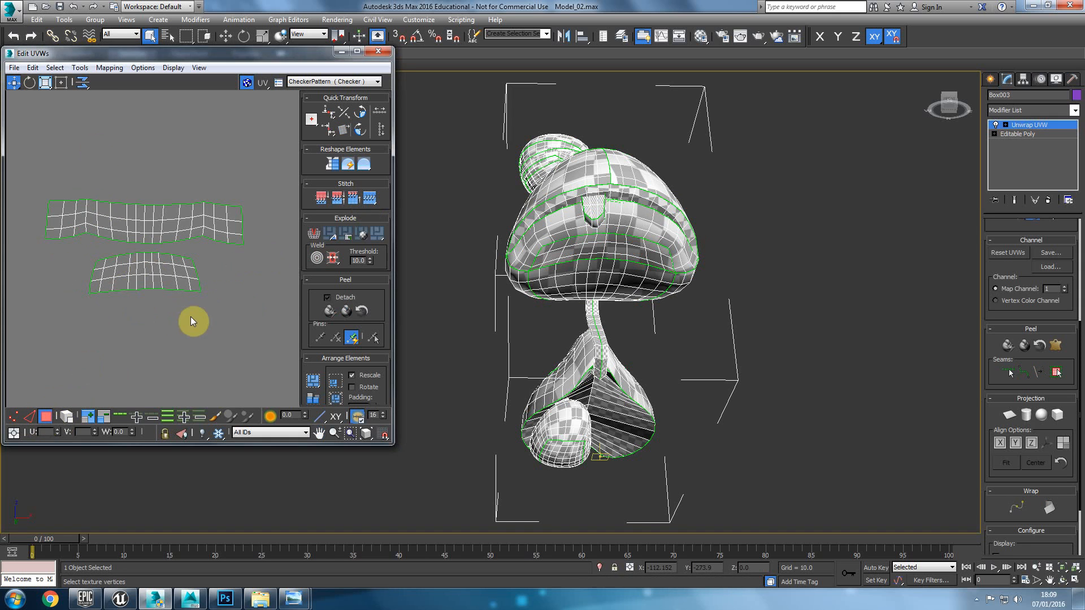
{"action": "left_click_drag", "start_coordinate": [75, 247], "coordinate": [209, 322]}
{"action": "left_click_drag", "start_coordinate": [80, 85], "coordinate": [83, 70]}
{"action": "left_click", "coordinate": [29, 417]}
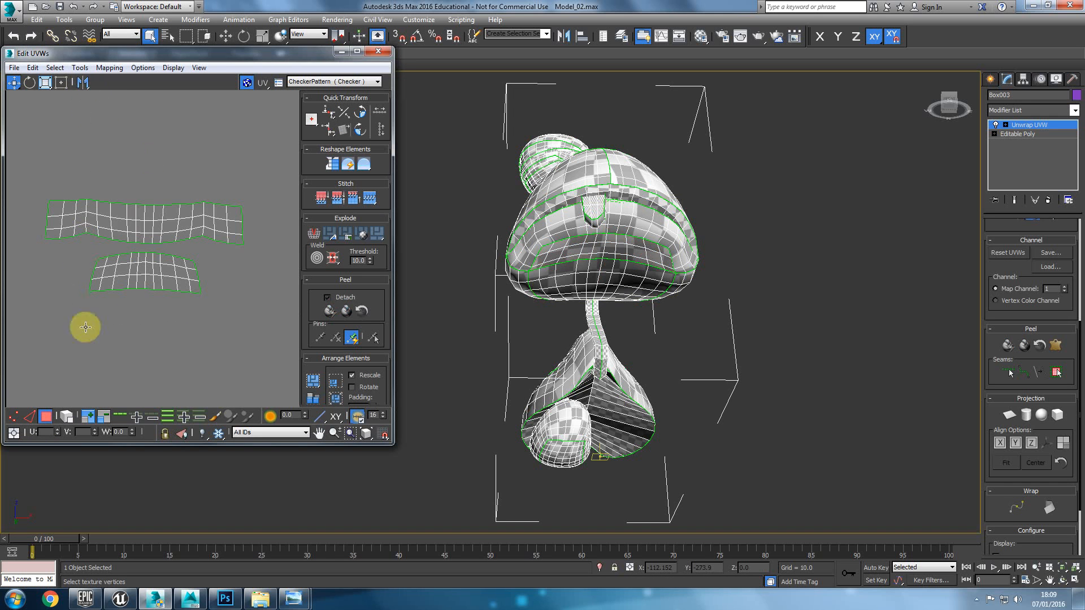
{"action": "double_click", "coordinate": [144, 256]}
{"action": "left_click", "coordinate": [371, 199]}
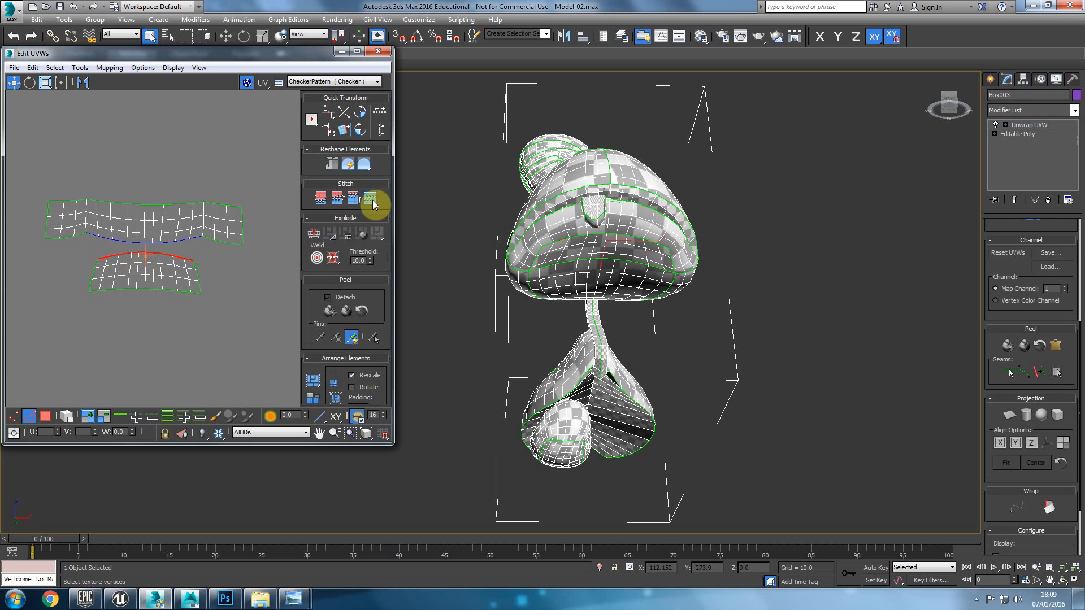
Select all faces of the joined lip island and unfold them with Quick Peel
{"action": "left_click", "coordinate": [44, 417]}
{"action": "left_click_drag", "start_coordinate": [249, 311], "coordinate": [249, 311]}
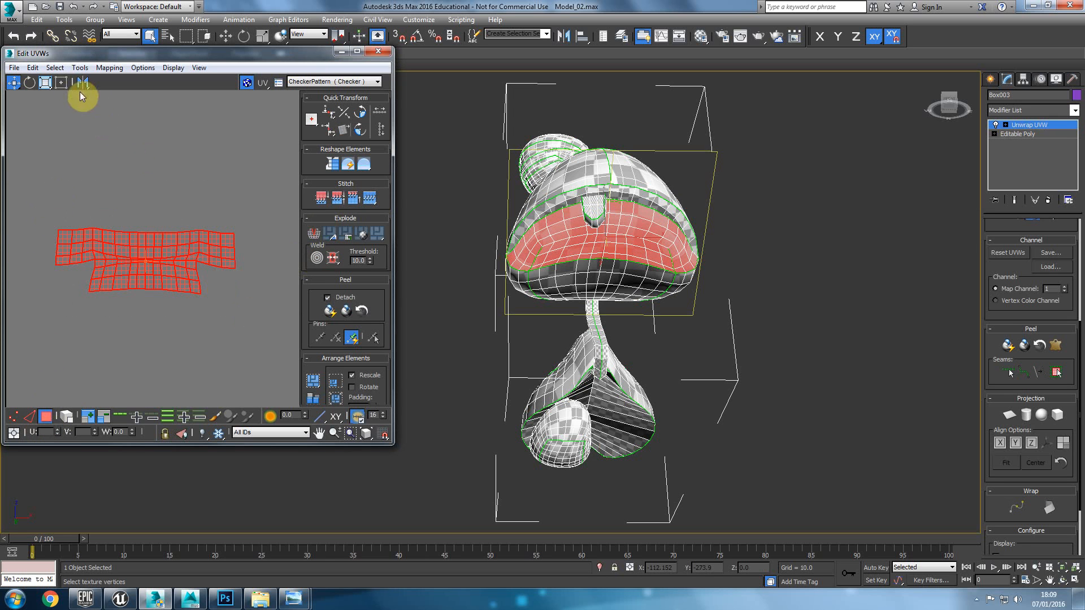
{"action": "left_click", "coordinate": [331, 314]}
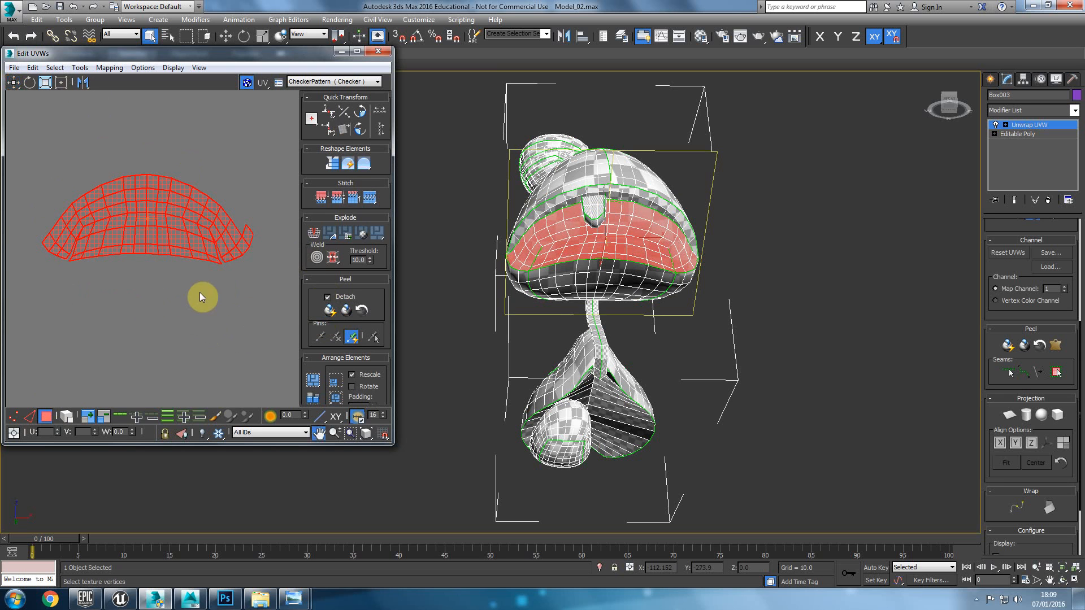
Target weld the split vertices along the open seam at the right corner of the lip island
{"action": "left_click", "coordinate": [13, 417]}
{"action": "scroll", "coordinate": [225, 253], "scroll_direction": "up", "scroll_amount": 5}
{"action": "scroll", "coordinate": [221, 254], "scroll_direction": "up", "scroll_amount": 3}
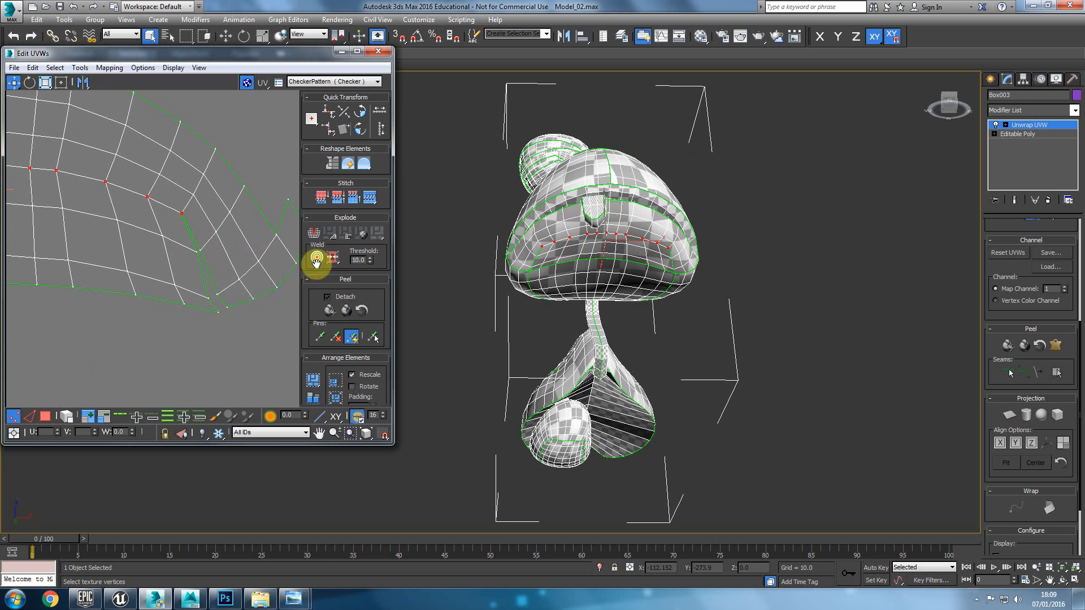
{"action": "left_click", "coordinate": [318, 257]}
{"action": "left_click_drag", "start_coordinate": [194, 252], "coordinate": [198, 252]}
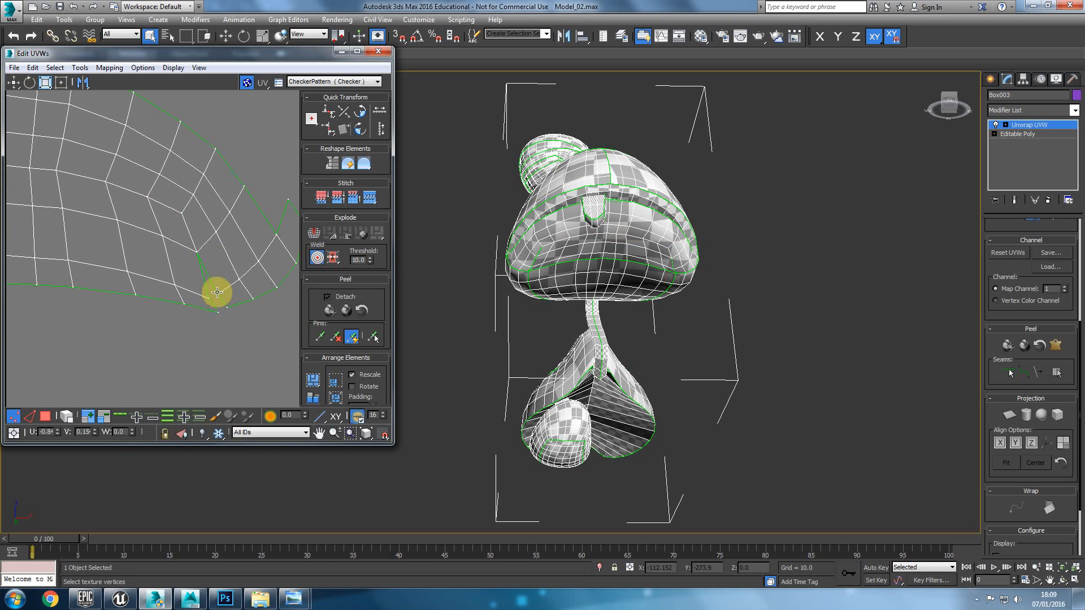
{"action": "left_click_drag", "start_coordinate": [216, 300], "coordinate": [228, 308]}
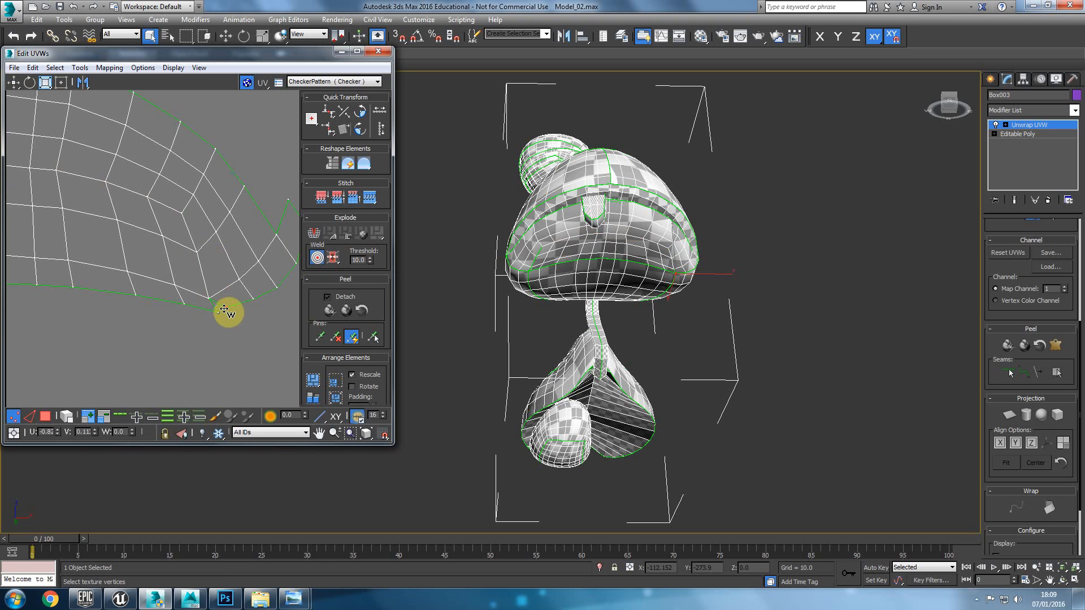
{"action": "scroll", "coordinate": [125, 311], "scroll_direction": "down", "scroll_amount": 5}
{"action": "scroll", "coordinate": [145, 294], "scroll_direction": "up", "scroll_amount": 2}
{"action": "left_click_drag", "start_coordinate": [168, 269], "coordinate": [159, 313]}
{"action": "left_click", "coordinate": [150, 313]}
Examine the open vertices at the lip island's right end and the matching mouth corner on the model
{"action": "scroll", "coordinate": [212, 315], "scroll_direction": "down", "scroll_amount": 4}
{"action": "middle_click_drag", "start_coordinate": [255, 301], "coordinate": [99, 280]}
{"action": "scroll", "coordinate": [171, 273], "scroll_direction": "up", "scroll_amount": 3}
{"action": "left_click", "coordinate": [317, 258]}
{"action": "left_click_drag", "start_coordinate": [152, 273], "coordinate": [151, 274], "text": "ctrl"}
{"action": "key", "text": "z"}
{"action": "middle_click_drag", "start_coordinate": [623, 261], "coordinate": [554, 281], "text": "alt"}
{"action": "middle_click_drag", "start_coordinate": [688, 249], "coordinate": [613, 275], "text": "alt"}
{"action": "scroll", "coordinate": [857, 234], "scroll_direction": "up", "scroll_amount": 4}
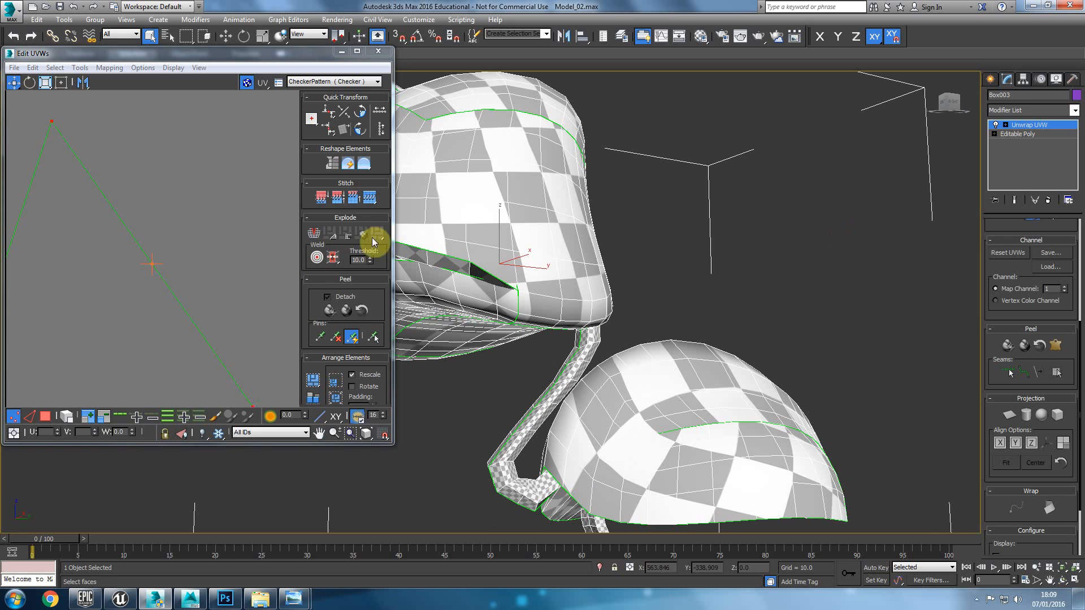
{"action": "scroll", "coordinate": [121, 226], "scroll_direction": "down", "scroll_amount": 12}
{"action": "middle_click_drag", "start_coordinate": [186, 284], "coordinate": [337, 276]}
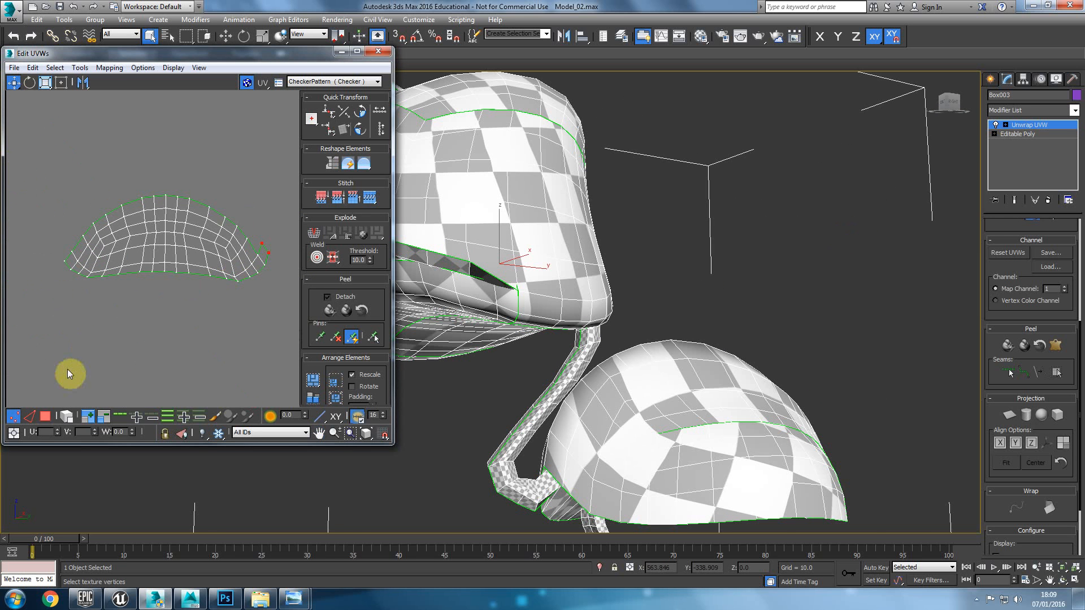
Turn on selection by element, select the whole lip island and Quick Peel it again
{"action": "left_click", "coordinate": [47, 421]}
{"action": "left_click", "coordinate": [155, 332]}
{"action": "left_click", "coordinate": [164, 270]}
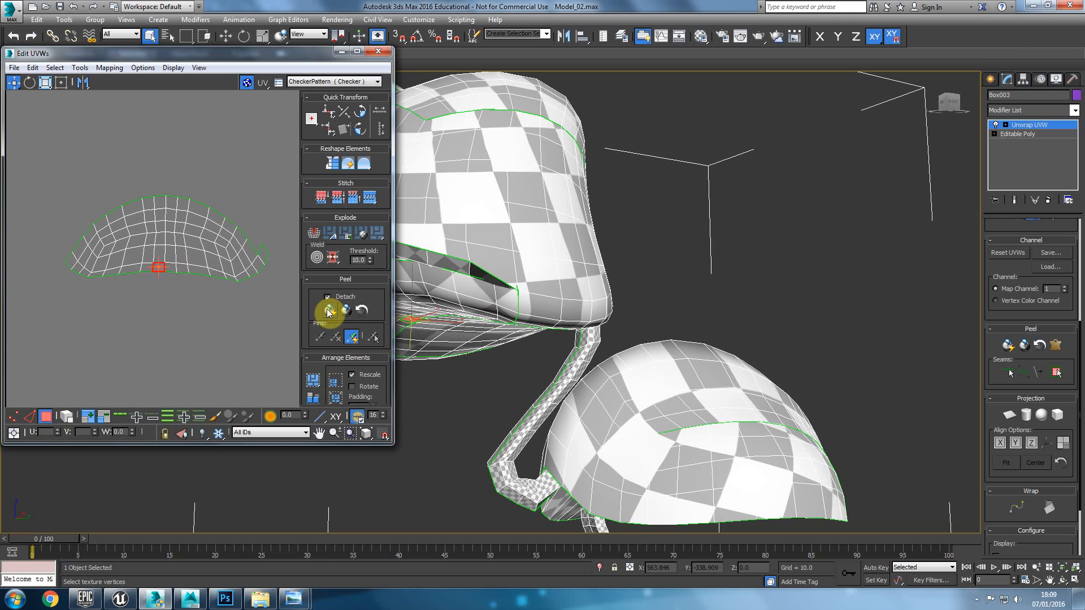
{"action": "left_click", "coordinate": [67, 418]}
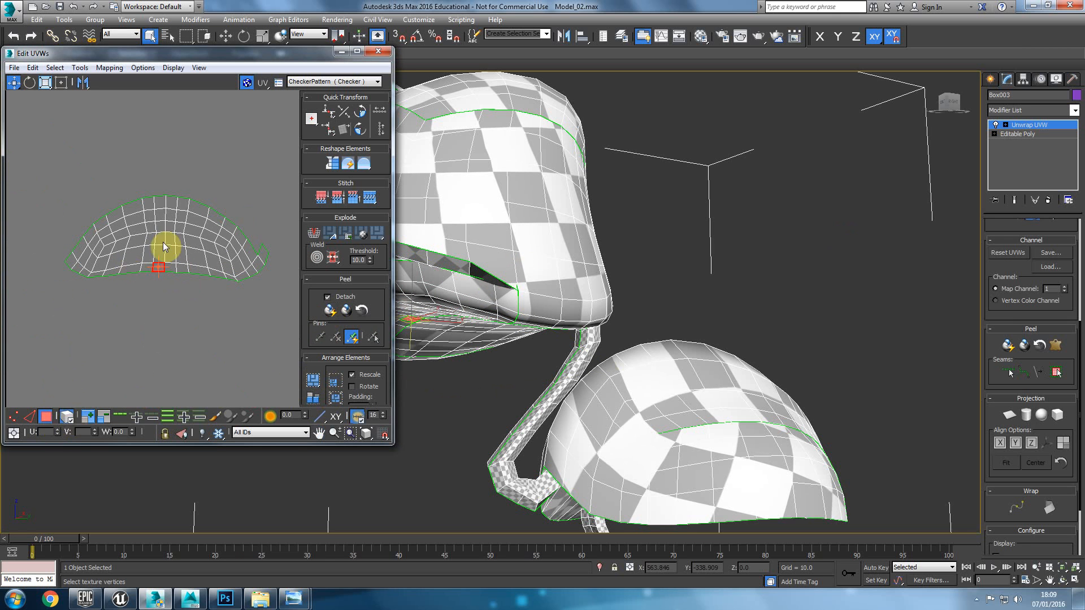
{"action": "left_click", "coordinate": [161, 244]}
{"action": "left_click", "coordinate": [347, 337]}
{"action": "left_click", "coordinate": [213, 313]}
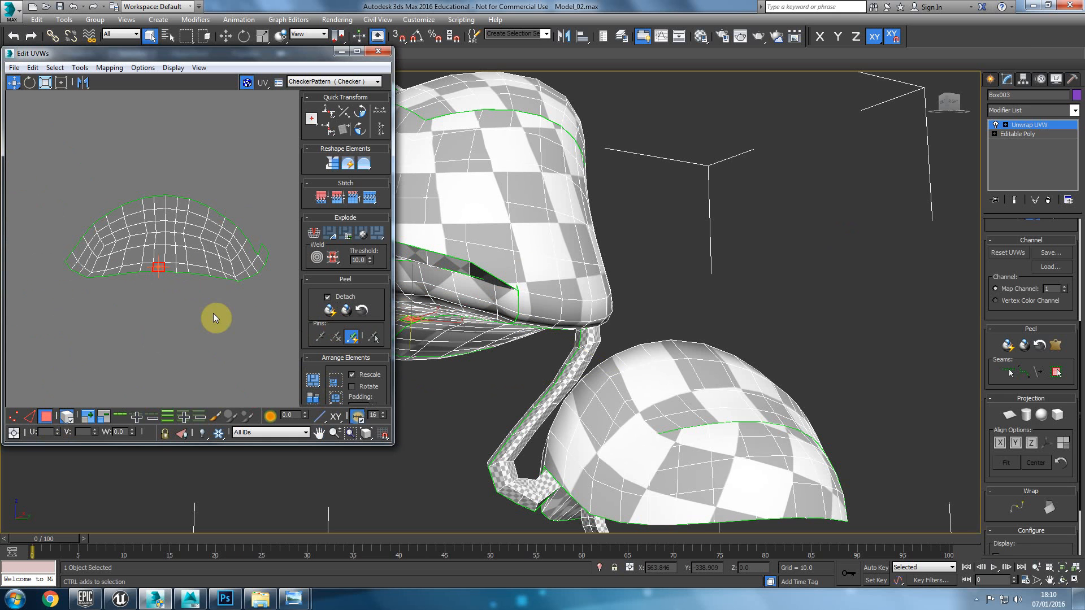
{"action": "left_click", "coordinate": [185, 273]}
{"action": "left_click", "coordinate": [332, 312]}
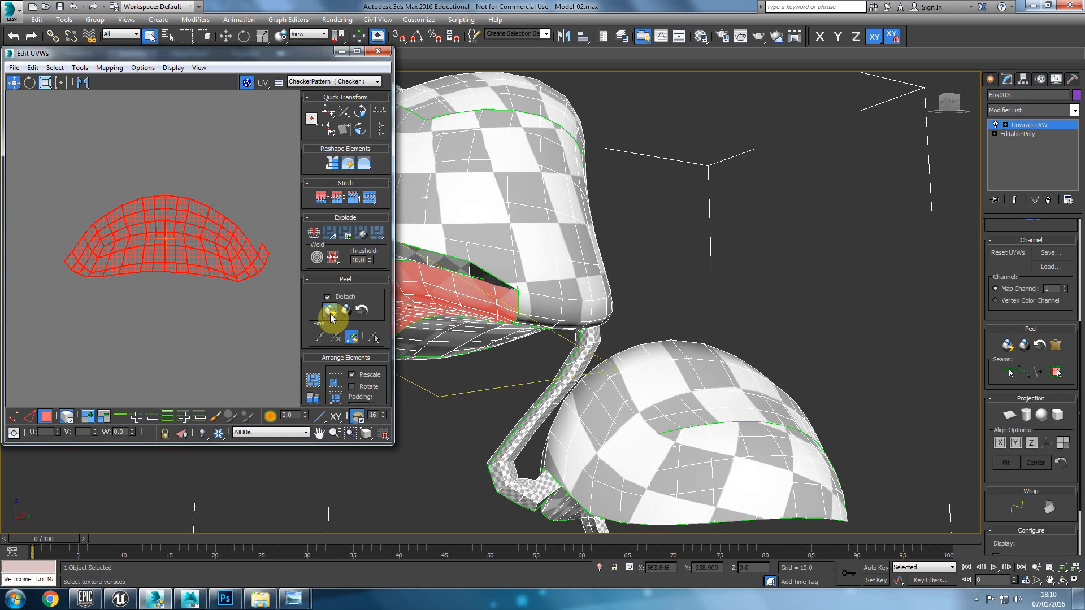
{"action": "left_click", "coordinate": [194, 323]}
Select the lip island's lower border edges to examine which part of the head island shares them
{"action": "middle_click_drag", "start_coordinate": [539, 305], "coordinate": [755, 290]}
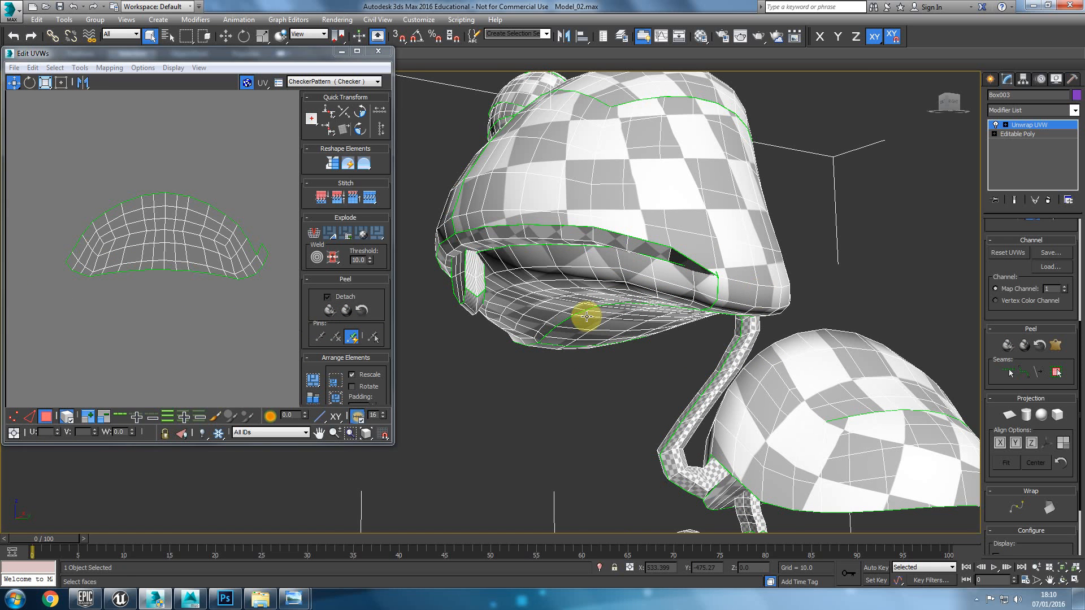
{"action": "scroll", "coordinate": [117, 325], "scroll_direction": "down", "scroll_amount": 5}
{"action": "middle_click_drag", "start_coordinate": [116, 324], "coordinate": [101, 248]}
{"action": "left_click", "coordinate": [29, 417]}
{"action": "scroll", "coordinate": [89, 233], "scroll_direction": "up", "scroll_amount": 3}
{"action": "middle_click_drag", "start_coordinate": [229, 328], "coordinate": [94, 169]}
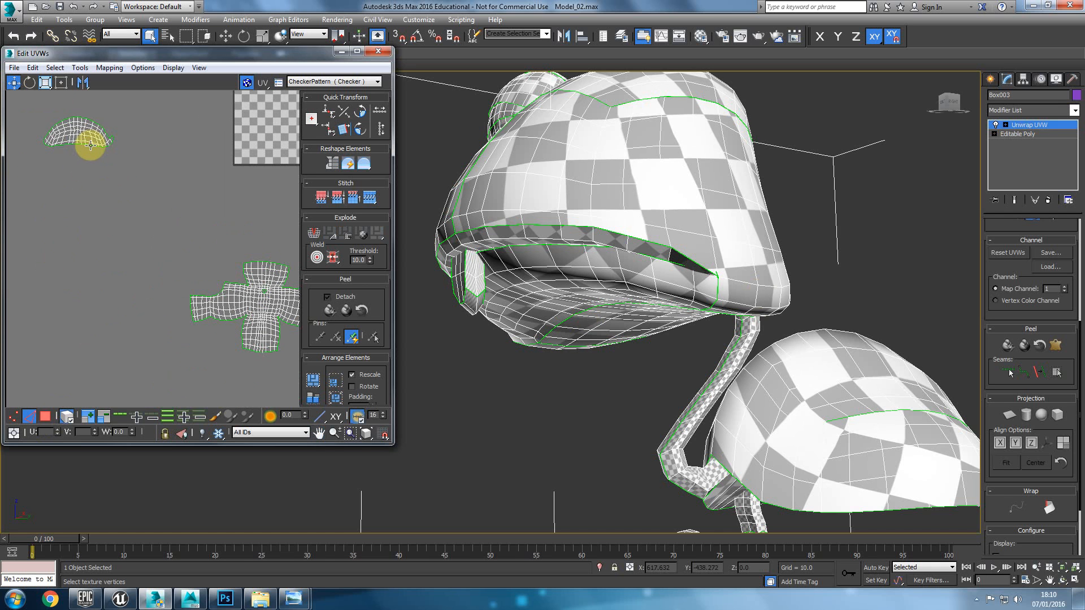
{"action": "left_click", "coordinate": [67, 416]}
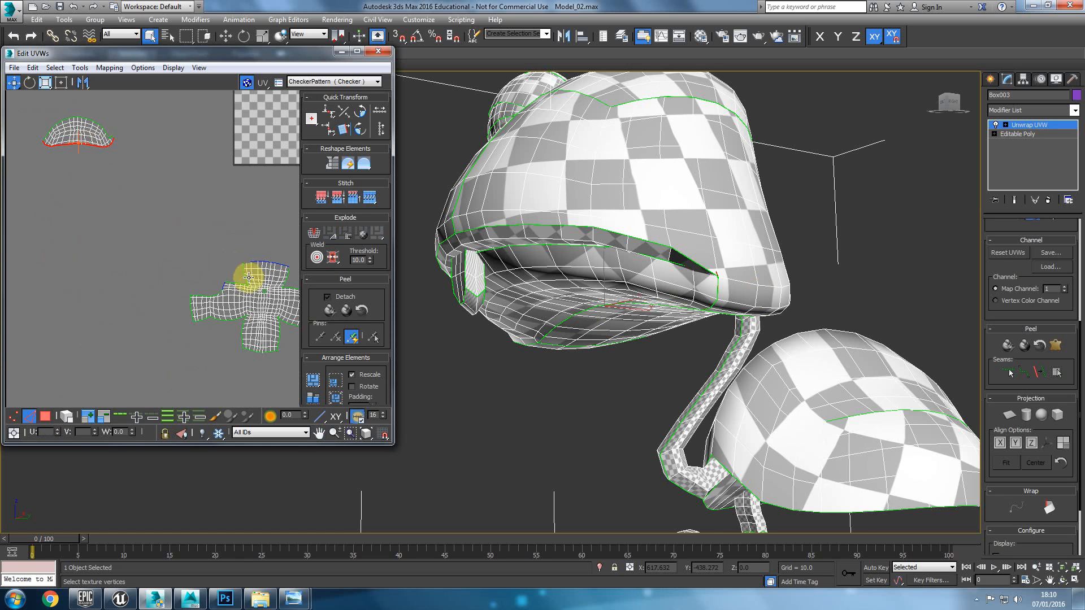
Select the lip island and move it above the upper flap of the head island
{"action": "left_click", "coordinate": [45, 417]}
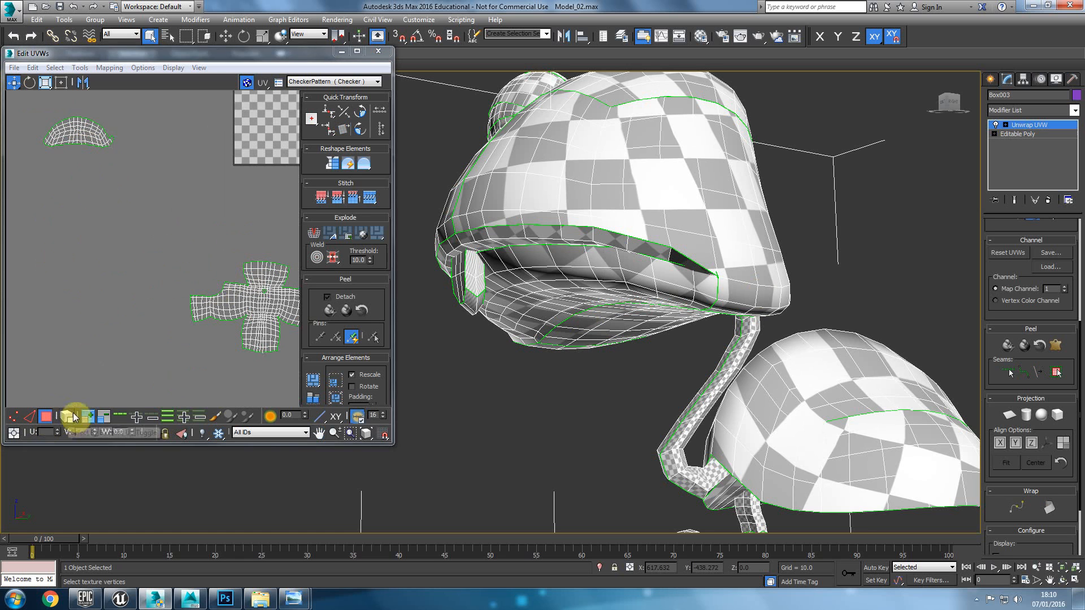
{"action": "left_click_drag", "start_coordinate": [37, 154], "coordinate": [122, 110]}
{"action": "left_click_drag", "start_coordinate": [90, 140], "coordinate": [292, 252]}
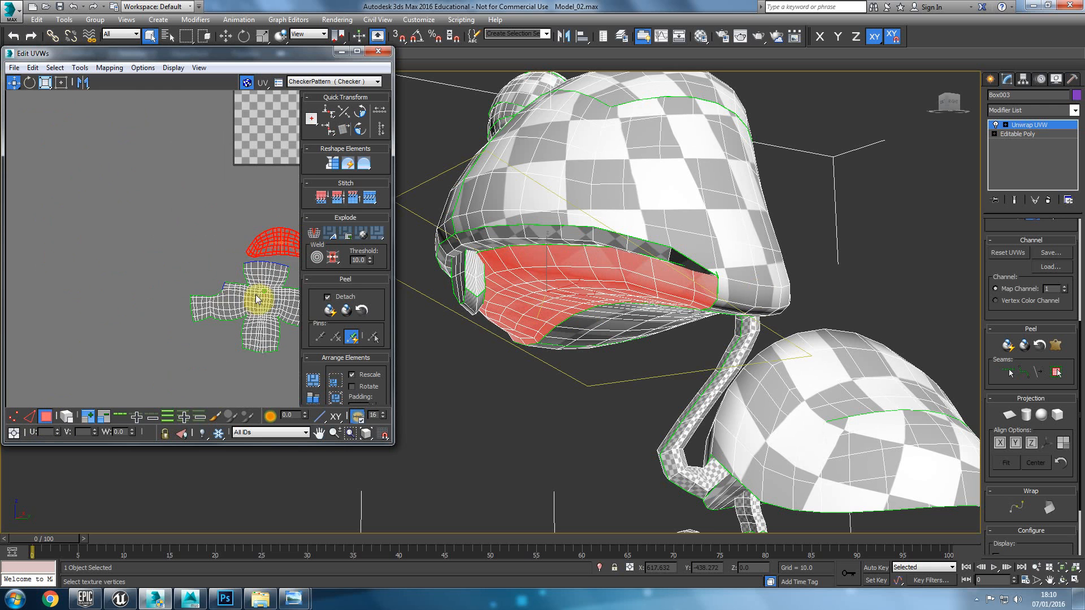
{"action": "middle_click_drag", "start_coordinate": [296, 290], "coordinate": [239, 305]}
{"action": "scroll", "coordinate": [239, 306], "scroll_direction": "up", "scroll_amount": 3}
{"action": "scroll", "coordinate": [285, 264], "scroll_direction": "up", "scroll_amount": 3}
{"action": "left_click_drag", "start_coordinate": [226, 235], "coordinate": [179, 237]}
Scale the lip island in Freeform mode and align it with the head island's upper flap
{"action": "left_click", "coordinate": [61, 83]}
{"action": "left_click_drag", "start_coordinate": [227, 159], "coordinate": [192, 173]}
{"action": "left_click_drag", "start_coordinate": [134, 213], "coordinate": [168, 224]}
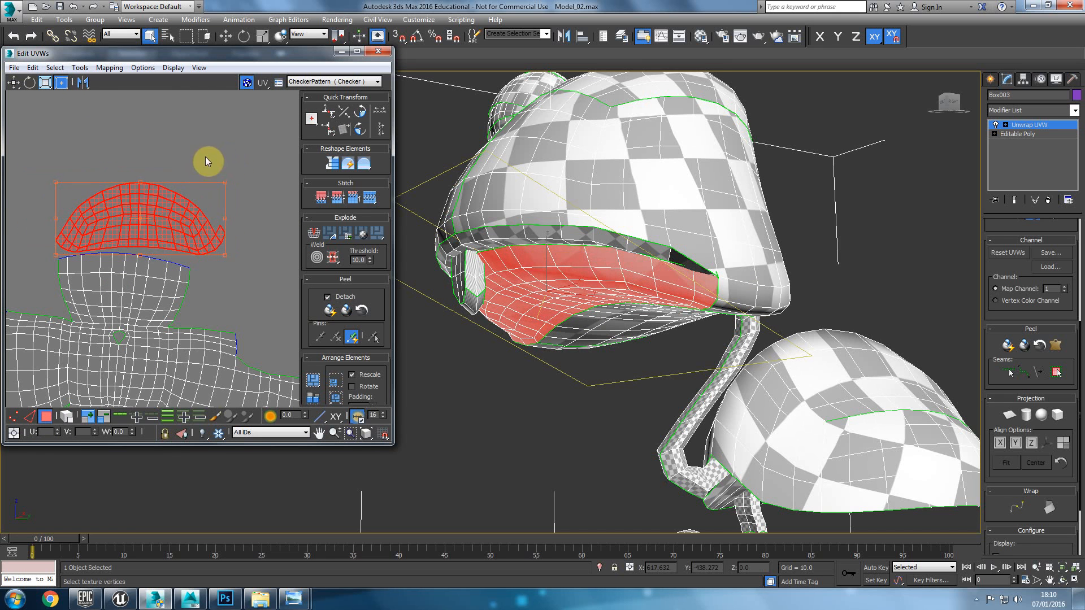
{"action": "left_click", "coordinate": [209, 162]}
{"action": "left_click", "coordinate": [143, 228]}
{"action": "middle_click_drag", "start_coordinate": [115, 307], "coordinate": [142, 300]}
Select the border edge at the end of the head island's upper flap and stitch it to the lip island
{"action": "left_click", "coordinate": [31, 416]}
{"action": "left_click", "coordinate": [207, 296]}
{"action": "double_click", "coordinate": [202, 258]}
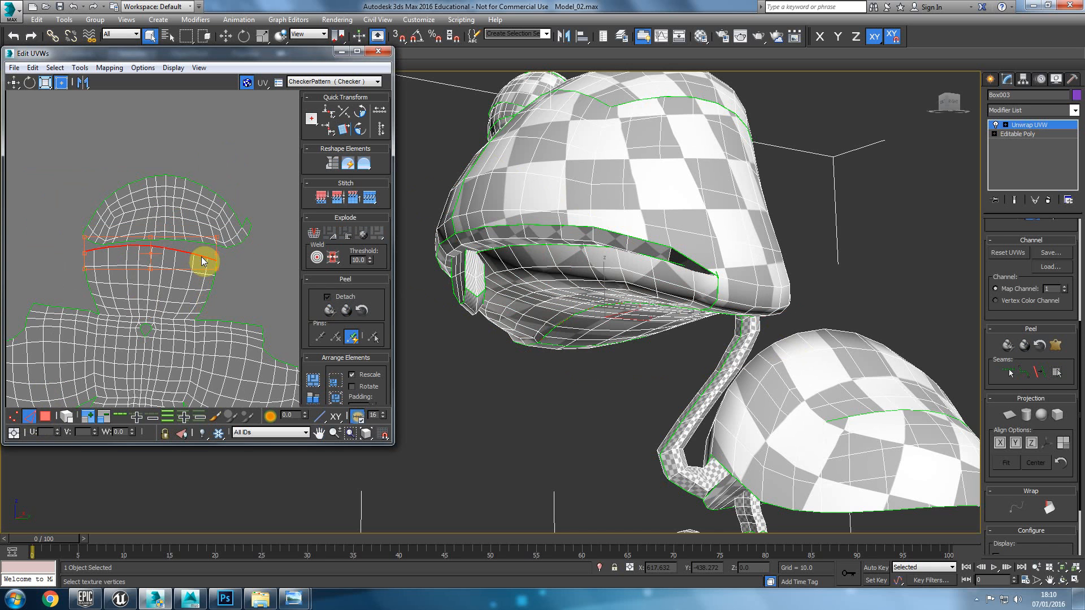
{"action": "scroll", "coordinate": [212, 305], "scroll_direction": "down", "scroll_amount": 5}
{"action": "scroll", "coordinate": [206, 284], "scroll_direction": "up", "scroll_amount": 4}
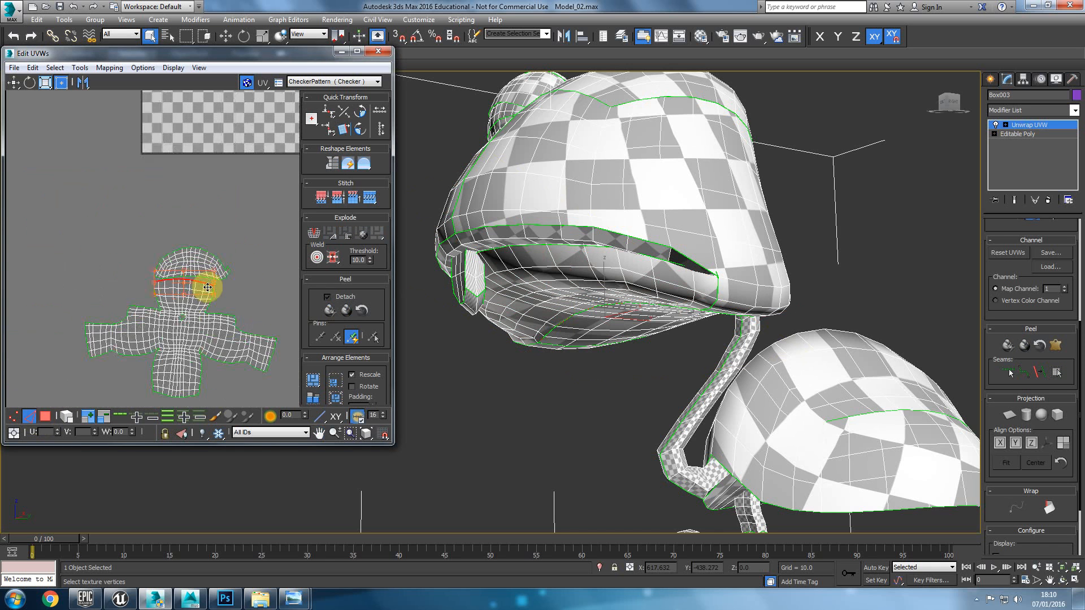
{"action": "left_click", "coordinate": [370, 198]}
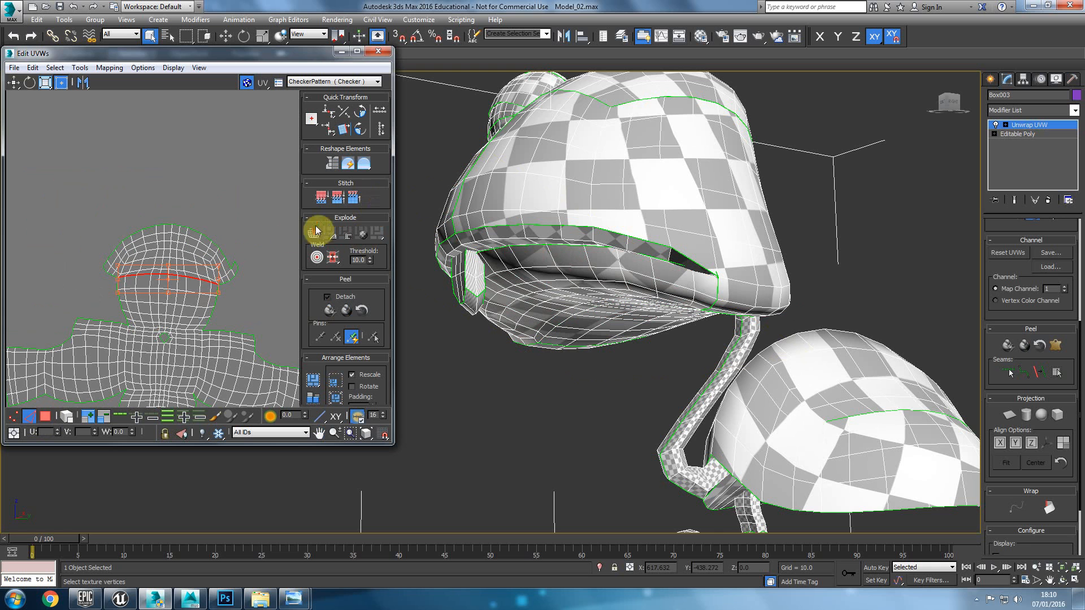
Select the entire joined head and lip island by element and turn off automatic pinning of moved vertices
{"action": "left_click", "coordinate": [74, 409]}
{"action": "left_click", "coordinate": [170, 322]}
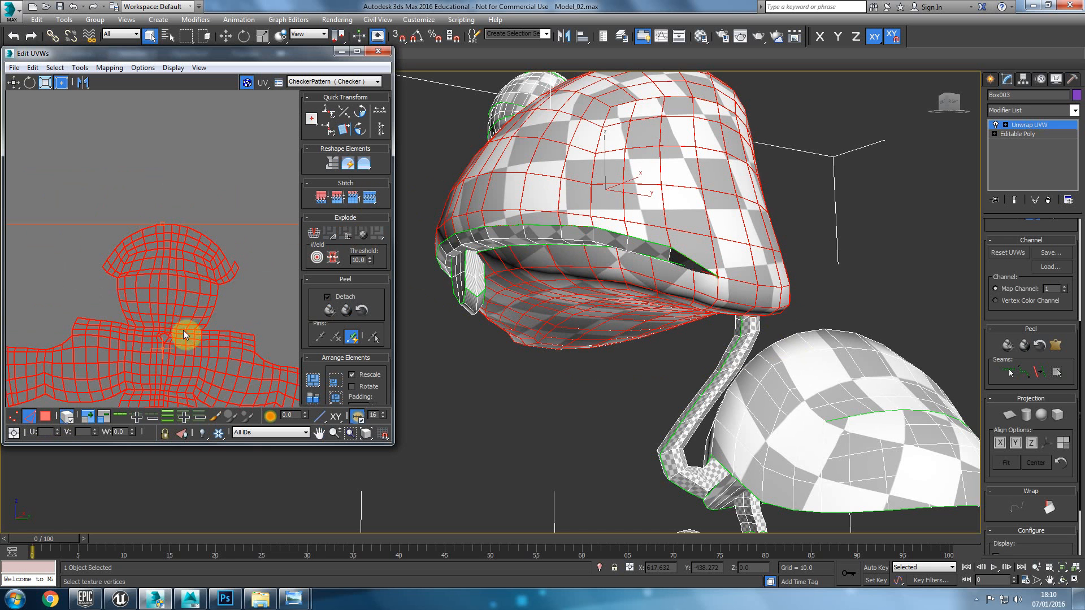
{"action": "scroll", "coordinate": [175, 323], "scroll_direction": "down", "scroll_amount": 3}
{"action": "left_click", "coordinate": [333, 310]}
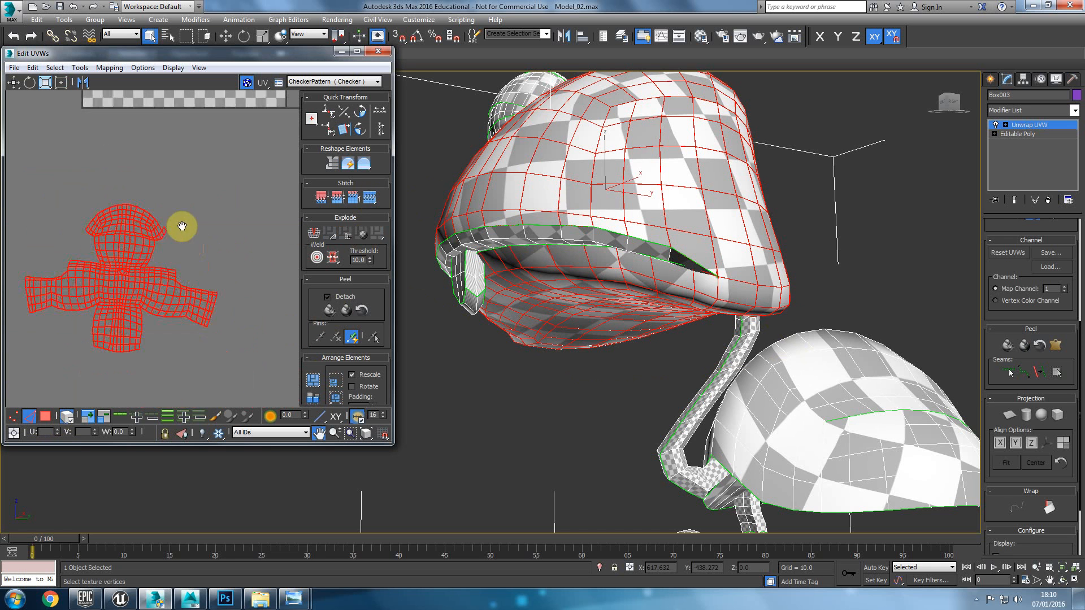
{"action": "left_click", "coordinate": [327, 297]}
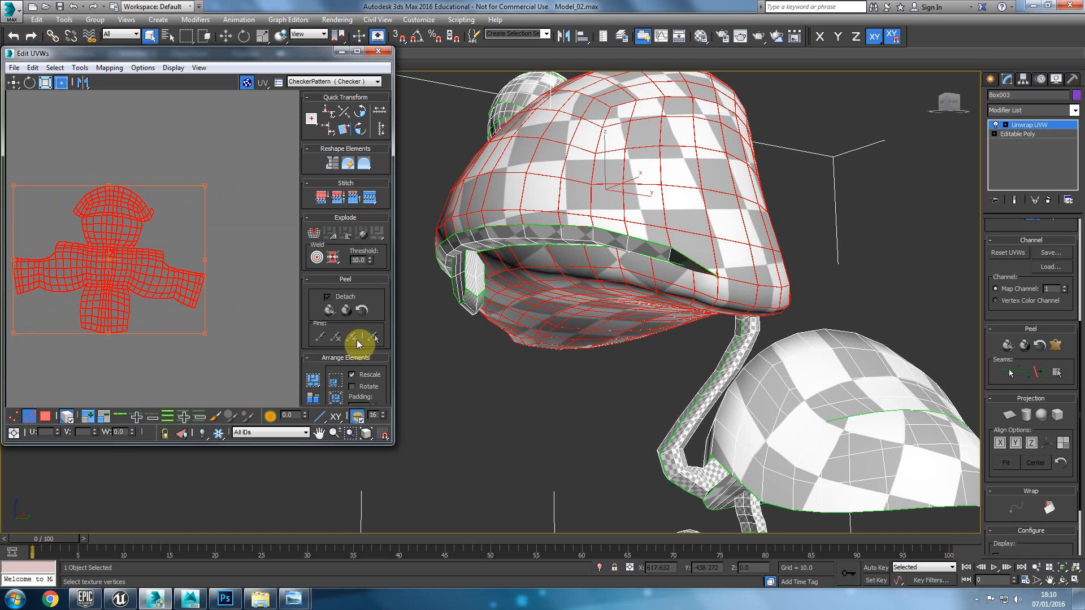
{"action": "left_click", "coordinate": [353, 336]}
{"action": "left_click", "coordinate": [192, 365]}
{"action": "left_click", "coordinate": [114, 242]}
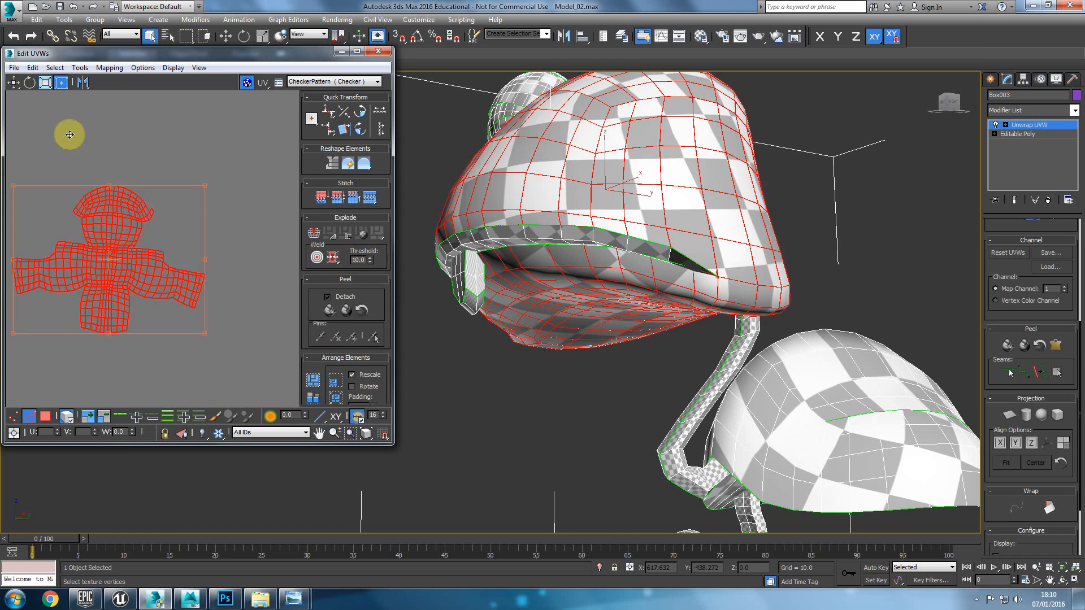
Relax the joined head and lip island by polygon angles with 100 iterations, amount 0.1 and stretch 0
{"action": "left_click", "coordinate": [80, 68]}
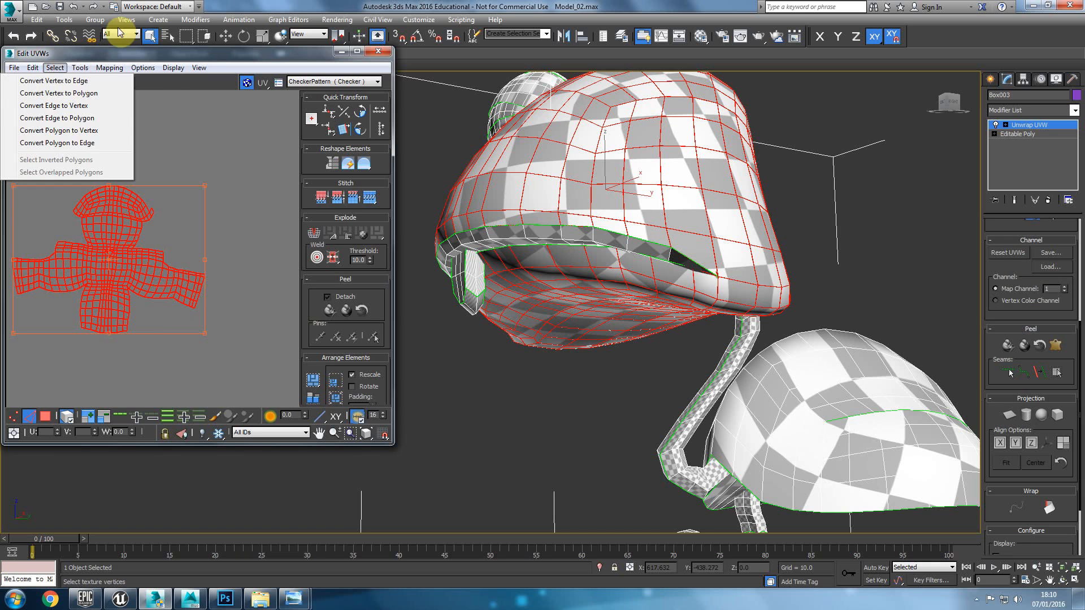
{"action": "left_click", "coordinate": [87, 259]}
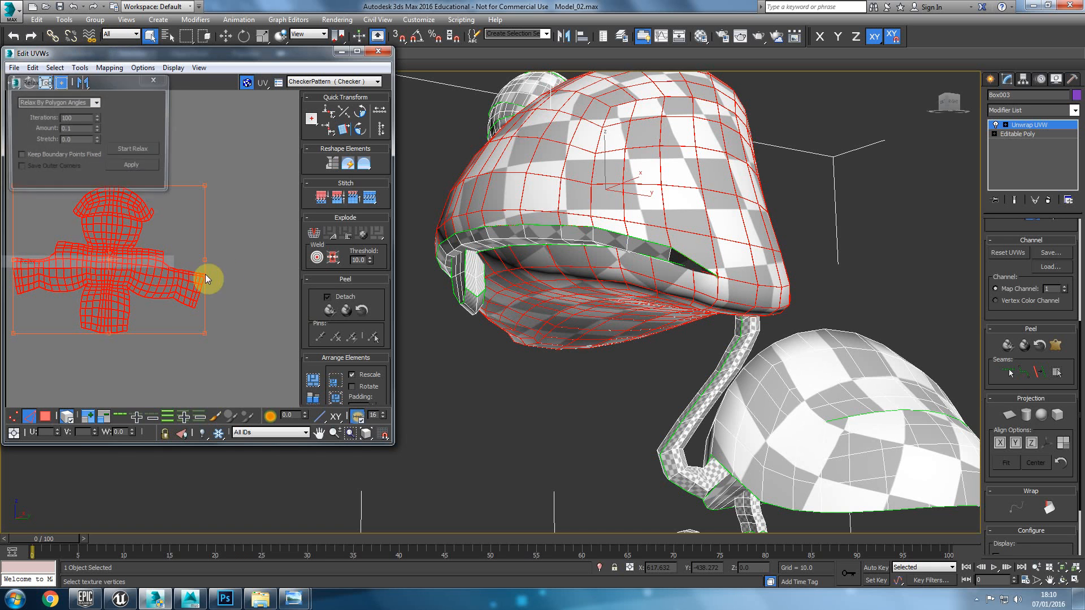
{"action": "left_click", "coordinate": [144, 148]}
{"action": "left_click", "coordinate": [163, 79]}
{"action": "middle_click_drag", "start_coordinate": [605, 264], "coordinate": [620, 275], "text": "alt"}
{"action": "left_click", "coordinate": [839, 233]}
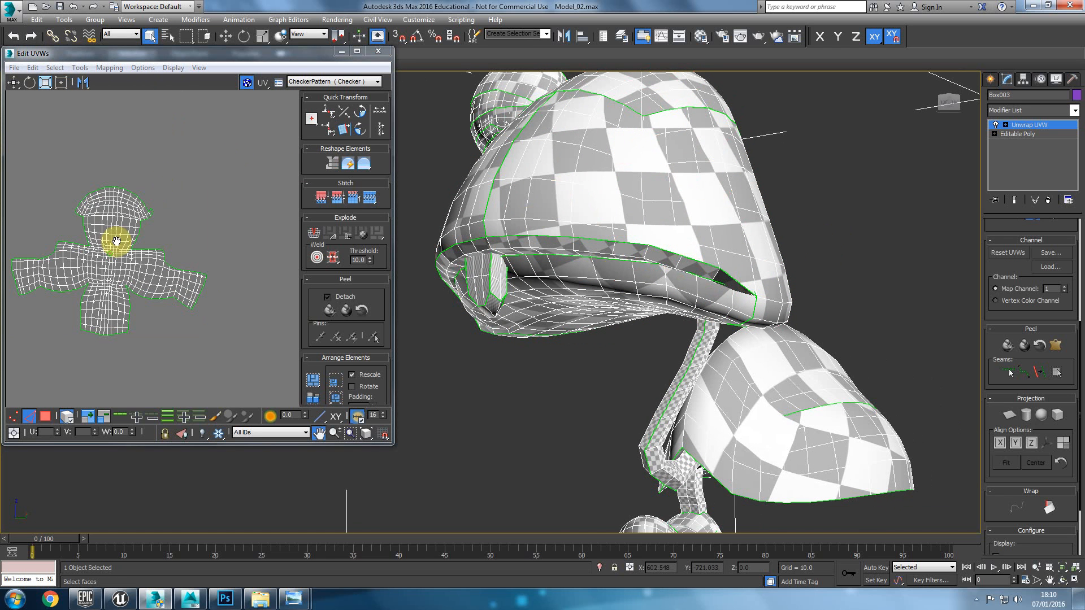
{"action": "scroll", "coordinate": [140, 264], "scroll_direction": "down", "scroll_amount": 1}
{"action": "scroll", "coordinate": [145, 305], "scroll_direction": "down", "scroll_amount": 3}
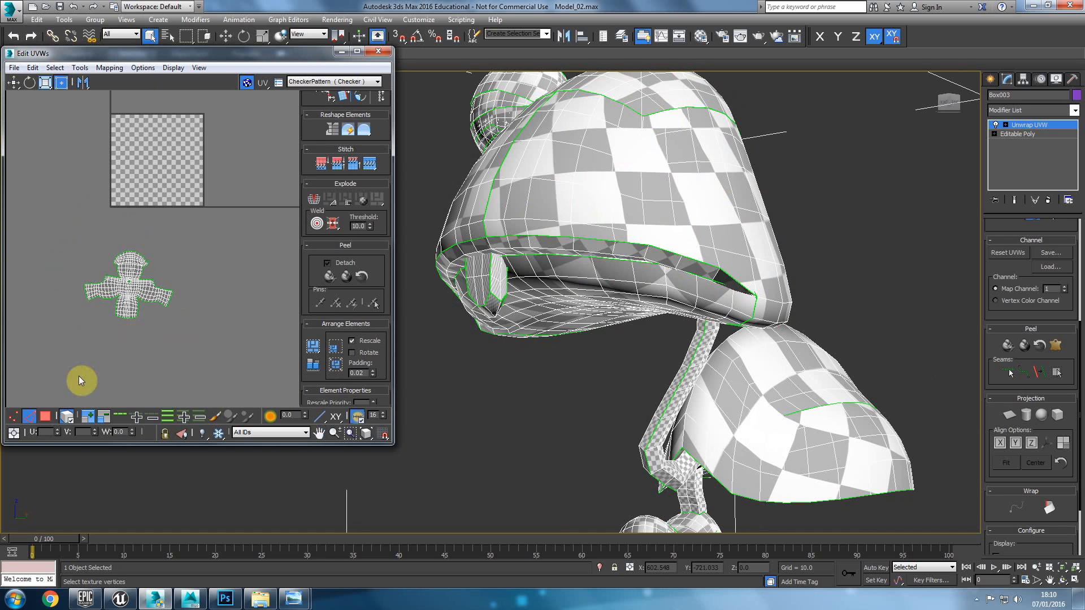
Move the whole relaxed head and lip island up beside the other finished islands in the UV layout
{"action": "left_click", "coordinate": [46, 417]}
{"action": "left_click_drag", "start_coordinate": [65, 196], "coordinate": [237, 380]}
{"action": "middle_click_drag", "start_coordinate": [589, 260], "coordinate": [679, 260], "text": "alt"}
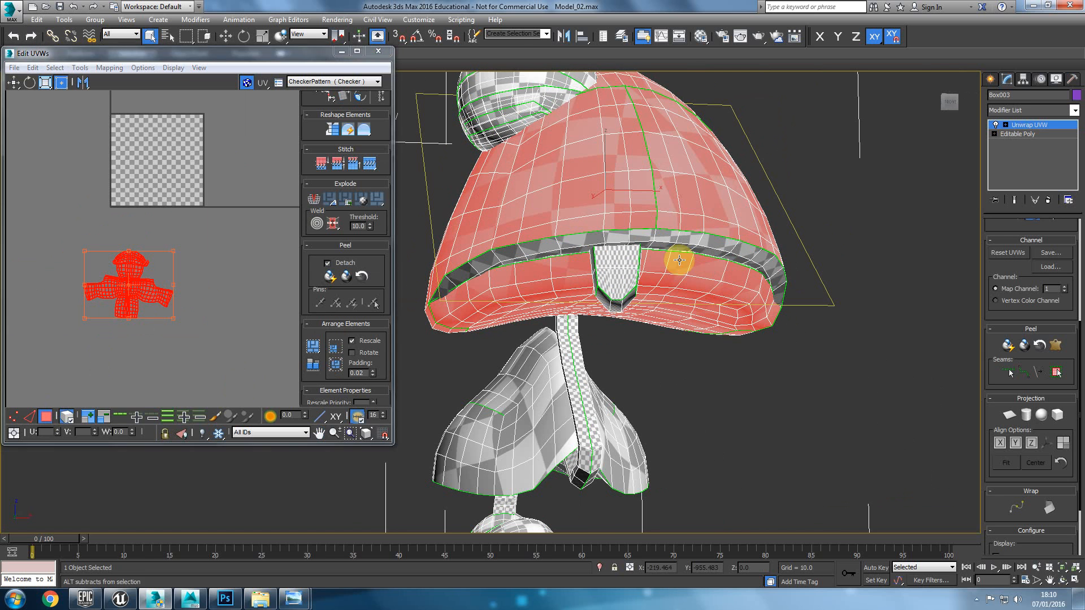
{"action": "left_click", "coordinate": [575, 242]}
{"action": "scroll", "coordinate": [243, 229], "scroll_direction": "down", "scroll_amount": 3}
{"action": "middle_click_drag", "start_coordinate": [241, 230], "coordinate": [73, 241]}
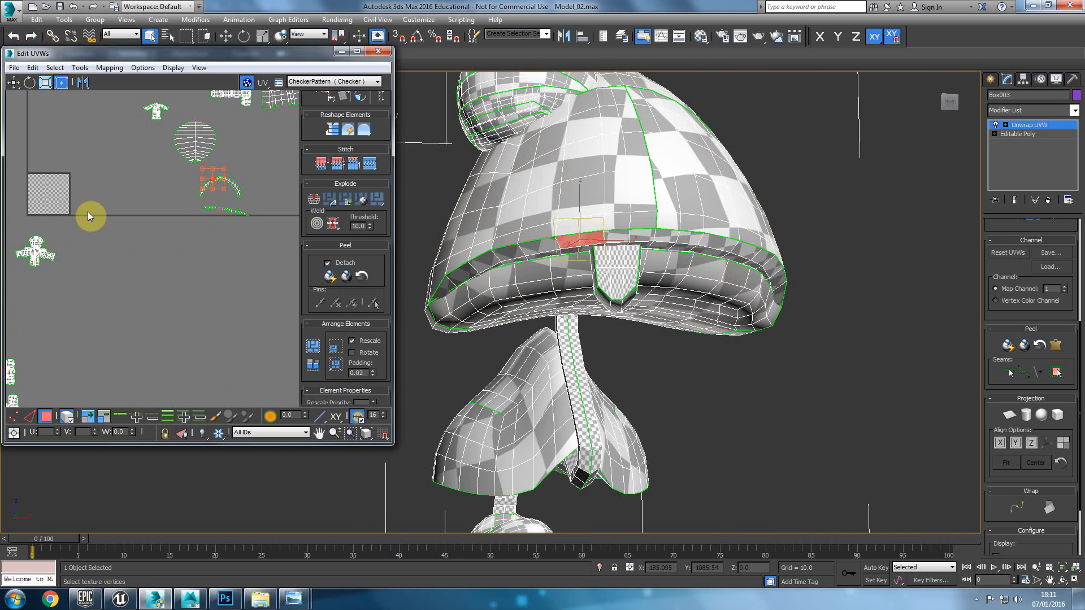
{"action": "middle_click_drag", "start_coordinate": [528, 242], "coordinate": [602, 214]}
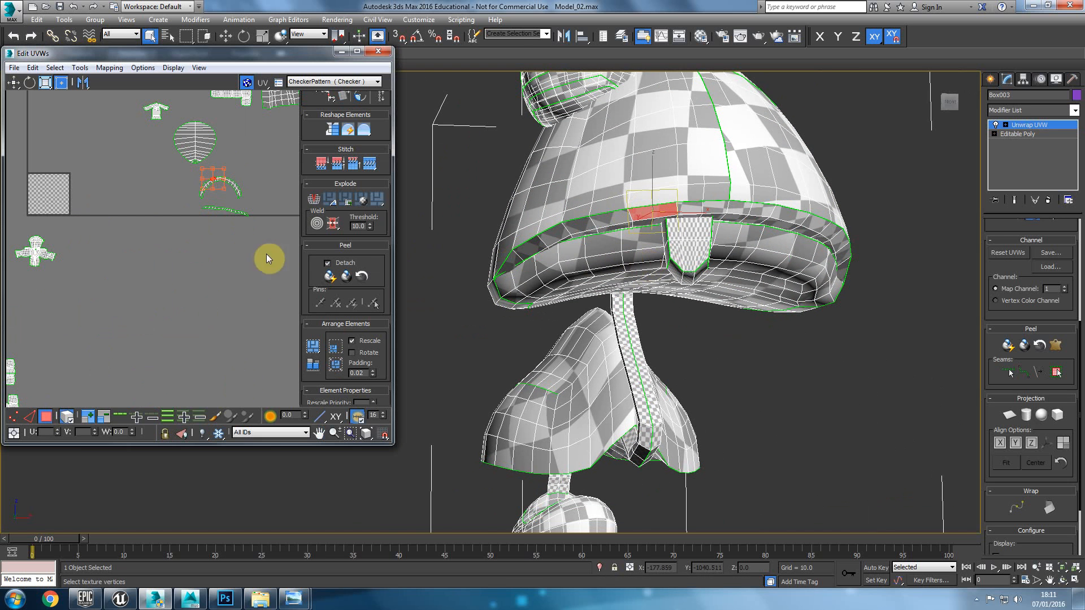
{"action": "middle_click_drag", "start_coordinate": [104, 300], "coordinate": [189, 284]}
{"action": "left_click", "coordinate": [138, 240]}
{"action": "left_click_drag", "start_coordinate": [139, 240], "coordinate": [199, 97]}
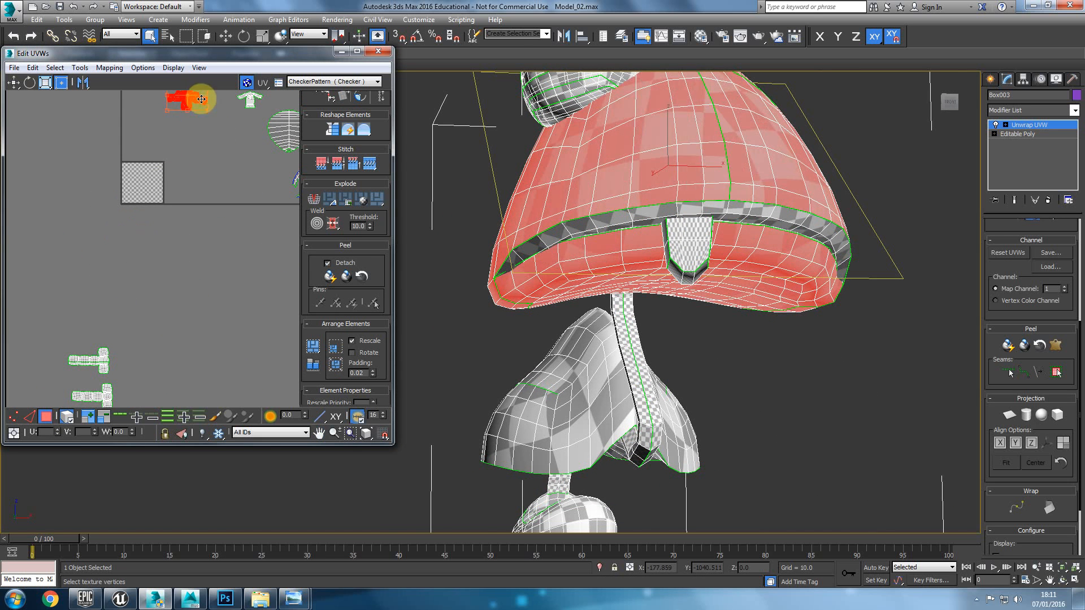
Pull the upper half of the upper T-shaped eye island away from its lower half and put it back in place
{"action": "middle_click_drag", "start_coordinate": [188, 336], "coordinate": [172, 206]}
{"action": "left_click_drag", "start_coordinate": [84, 257], "coordinate": [83, 258]}
{"action": "middle_click_drag", "start_coordinate": [674, 243], "coordinate": [651, 360]}
{"action": "left_click", "coordinate": [119, 228]}
{"action": "left_click_drag", "start_coordinate": [179, 257], "coordinate": [71, 308]}
{"action": "scroll", "coordinate": [167, 204], "scroll_direction": "up", "scroll_amount": 4}
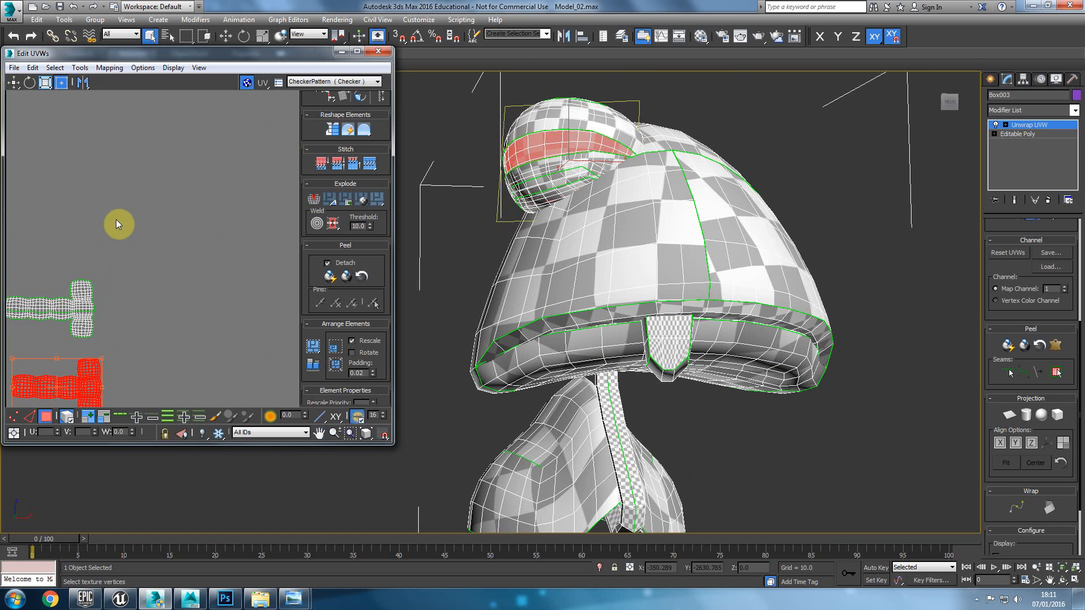
{"action": "left_click", "coordinate": [187, 289]}
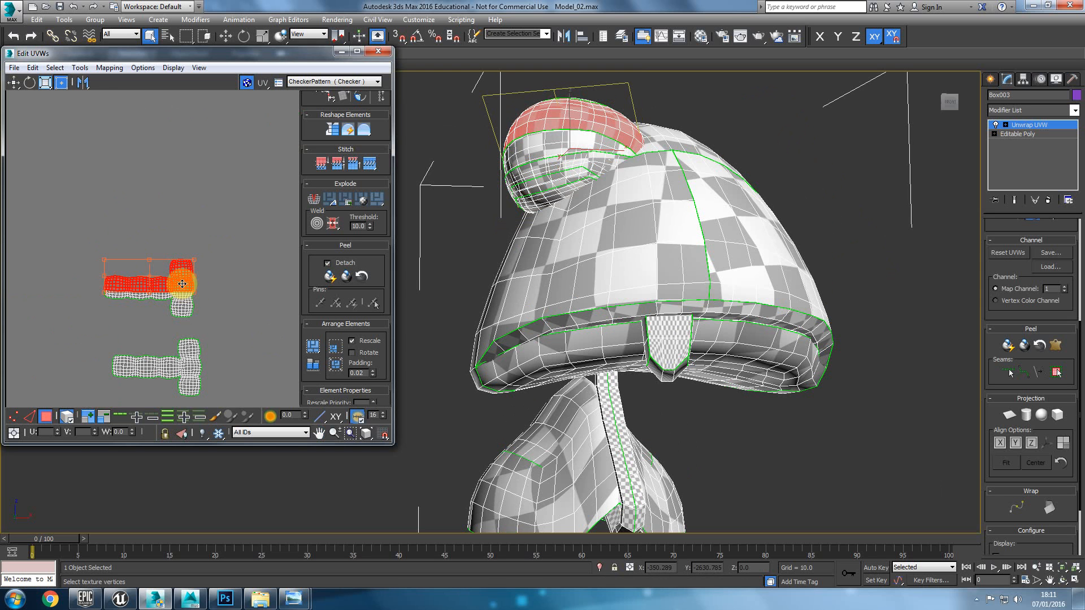
{"action": "left_click_drag", "start_coordinate": [182, 283], "coordinate": [181, 228]}
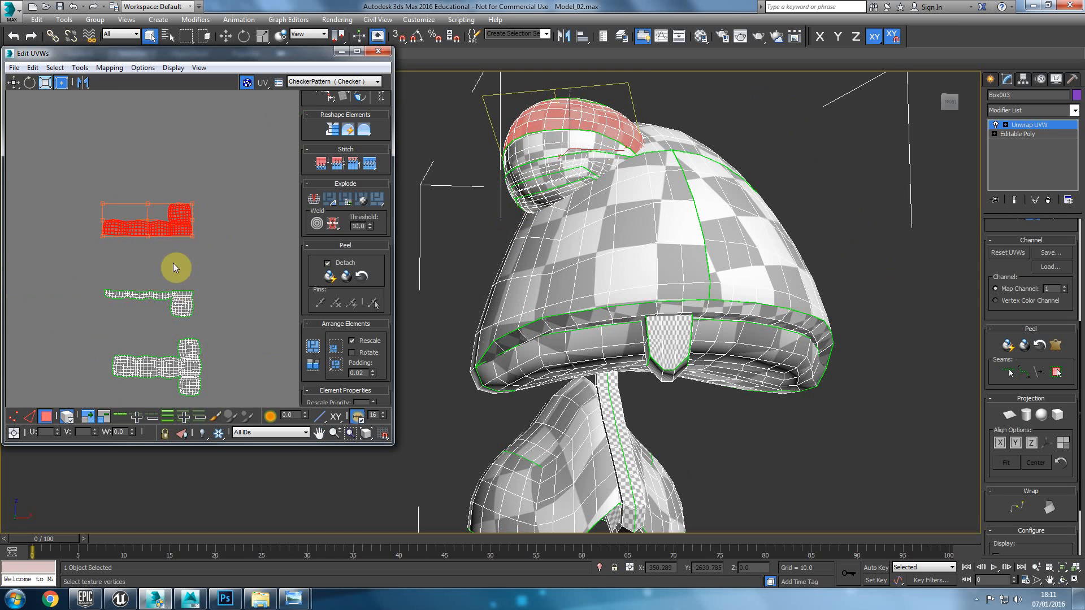
{"action": "mouse_move", "coordinate": [182, 300]}
{"action": "left_mouse_down"}
{"action": "mouse_move", "coordinate": [181, 323]}
{"action": "mouse_move", "coordinate": [180, 302]}
{"action": "left_mouse_up"}
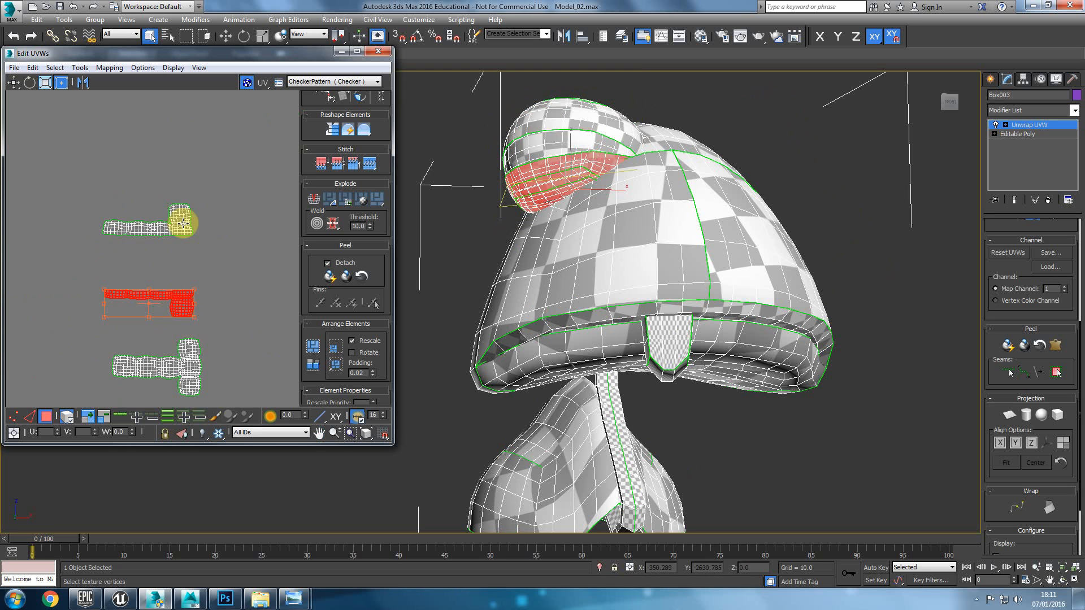
{"action": "left_click_drag", "start_coordinate": [182, 222], "coordinate": [199, 295]}
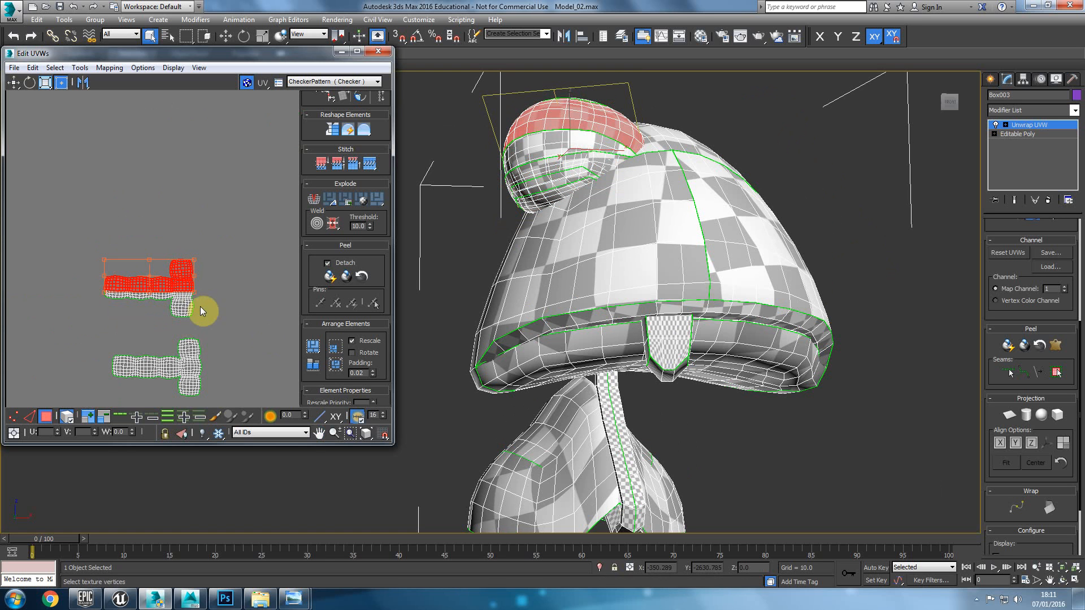
{"action": "left_click", "coordinate": [187, 374]}
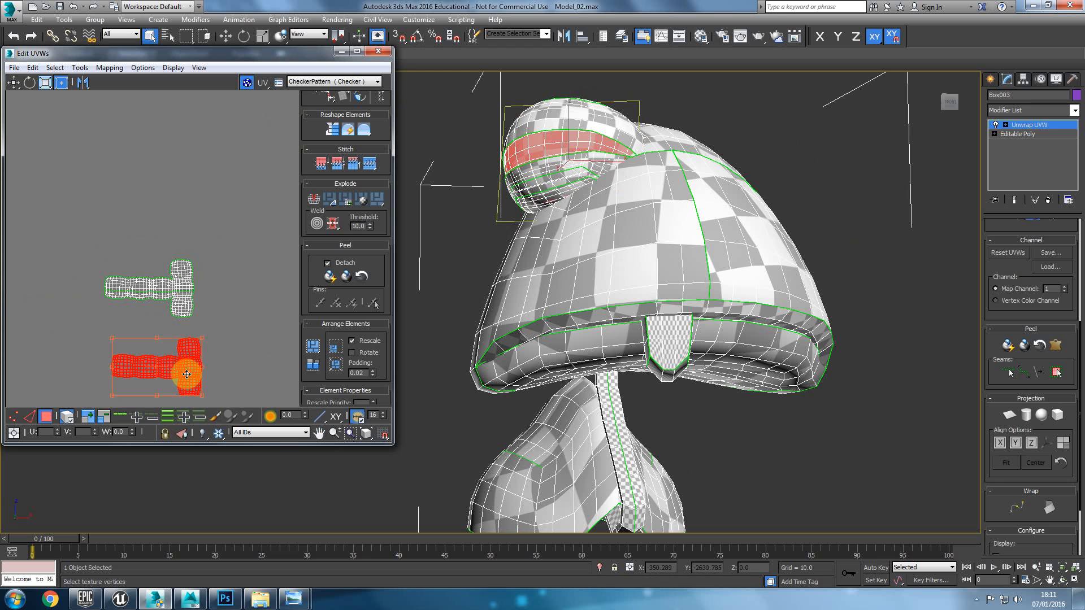
Spread the overlapping square islands of the tooth apart so that all six faces lie separately
{"action": "scroll", "coordinate": [218, 309], "scroll_direction": "down", "scroll_amount": 3}
{"action": "middle_click_drag", "start_coordinate": [225, 314], "coordinate": [60, 266]}
{"action": "scroll", "coordinate": [60, 266], "scroll_direction": "down", "scroll_amount": 1}
{"action": "scroll", "coordinate": [233, 300], "scroll_direction": "down", "scroll_amount": 3}
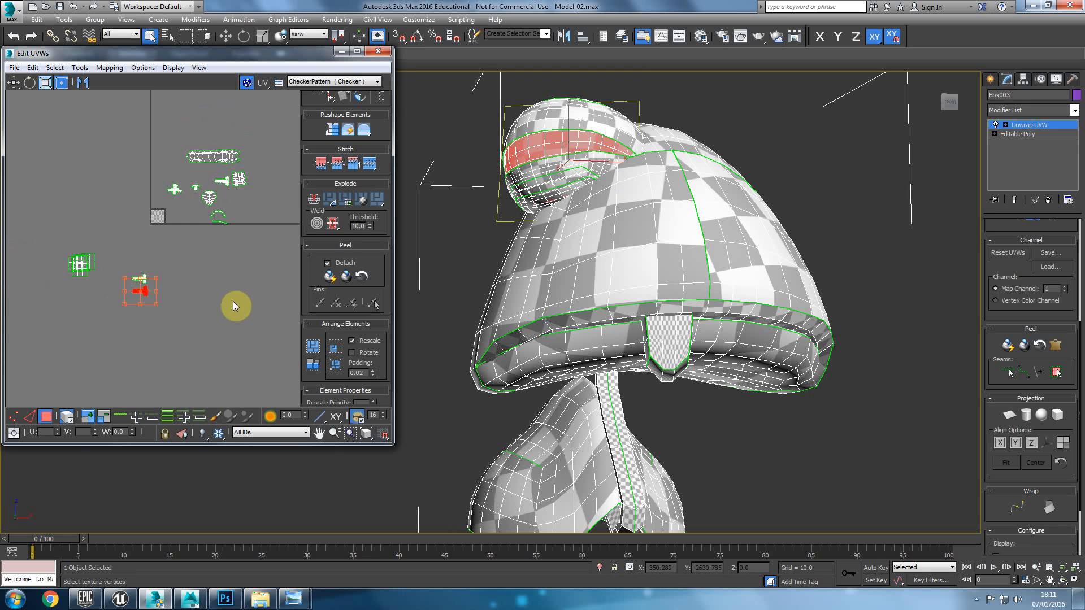
{"action": "scroll", "coordinate": [97, 280], "scroll_direction": "up", "scroll_amount": 5}
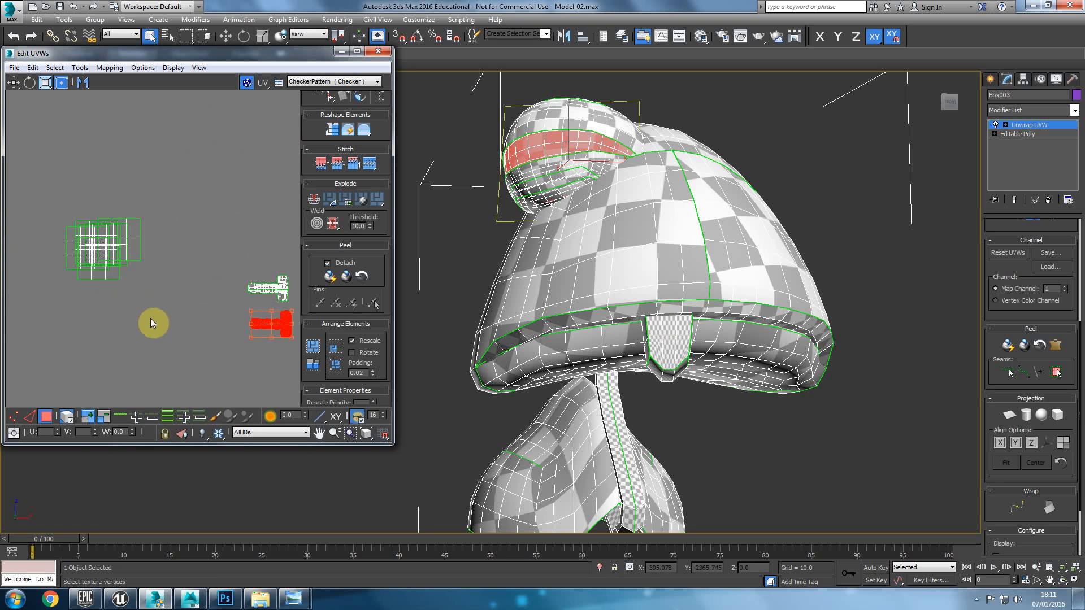
{"action": "left_click", "coordinate": [115, 242]}
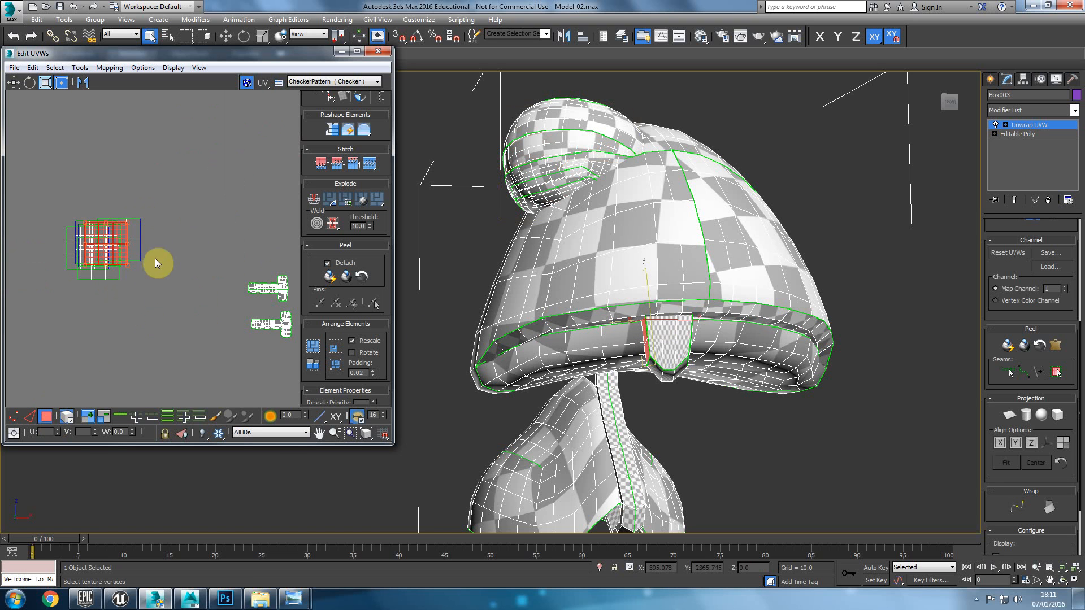
{"action": "left_click_drag", "start_coordinate": [144, 169], "coordinate": [170, 161]}
{"action": "left_click_drag", "start_coordinate": [131, 242], "coordinate": [84, 138]}
{"action": "left_click", "coordinate": [106, 258]}
{"action": "left_click_drag", "start_coordinate": [113, 251], "coordinate": [116, 301]}
{"action": "left_click_drag", "start_coordinate": [93, 225], "coordinate": [111, 203]}
Turn off selection by element and check the UV layout for inverted polygons
{"action": "left_click", "coordinate": [67, 419]}
{"action": "middle_click_drag", "start_coordinate": [139, 349], "coordinate": [160, 368]}
{"action": "left_click", "coordinate": [162, 336]}
{"action": "left_click", "coordinate": [156, 330]}
{"action": "left_click", "coordinate": [113, 356]}
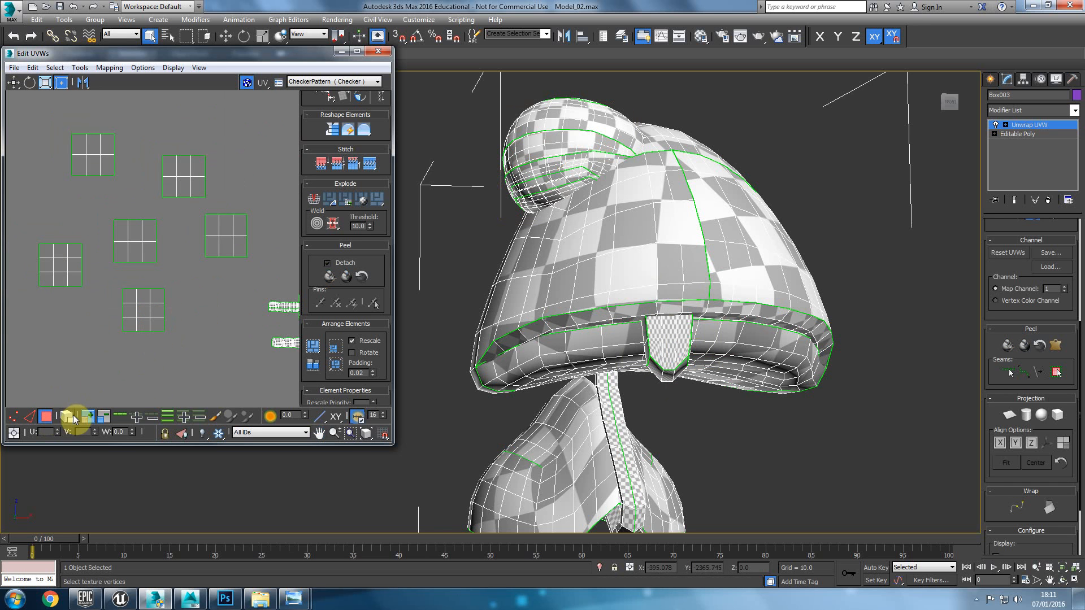
{"action": "left_click", "coordinate": [55, 68]}
{"action": "left_click", "coordinate": [77, 160]}
{"action": "left_click", "coordinate": [43, 199]}
{"action": "left_click", "coordinate": [85, 378]}
Stitch four of the tooth's square islands end to end along their matching edges into one vertical strip
{"action": "left_click", "coordinate": [29, 417]}
{"action": "left_click", "coordinate": [134, 219]}
{"action": "left_click", "coordinate": [369, 164]}
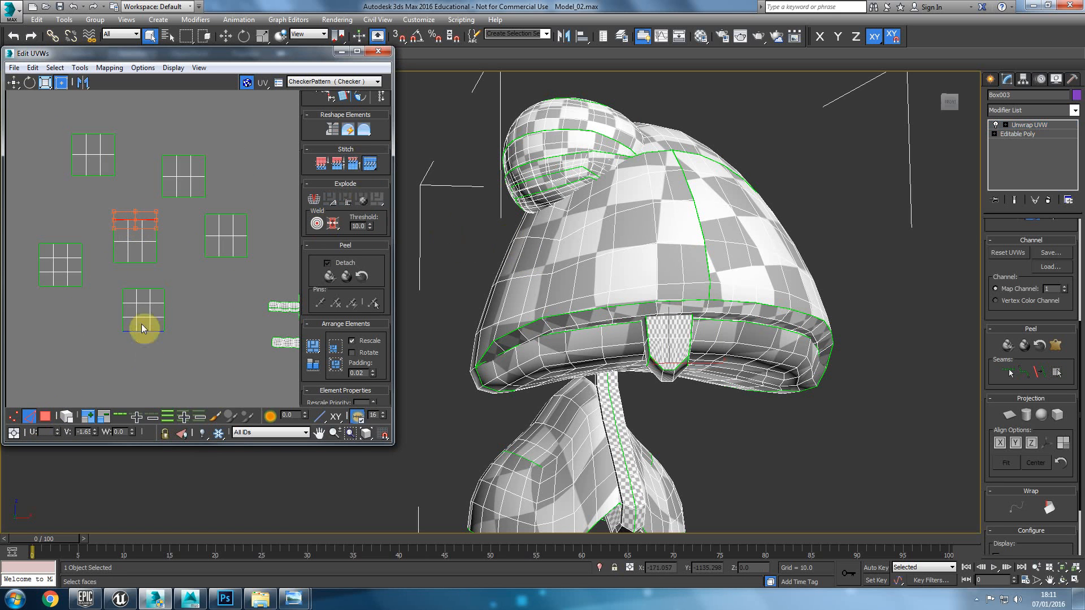
{"action": "left_click", "coordinate": [137, 177]}
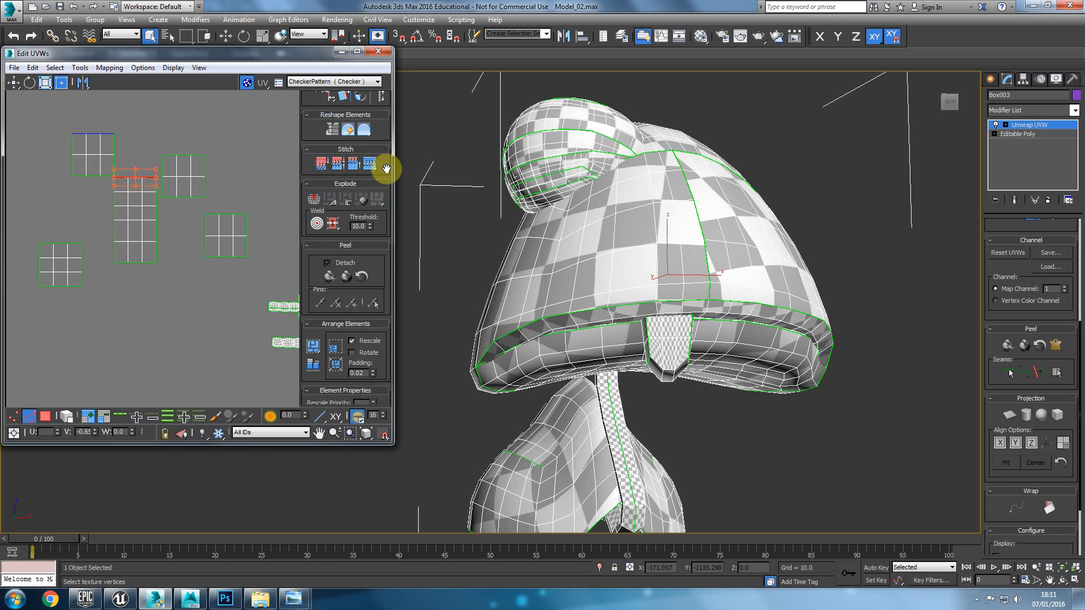
{"action": "left_click", "coordinate": [371, 165]}
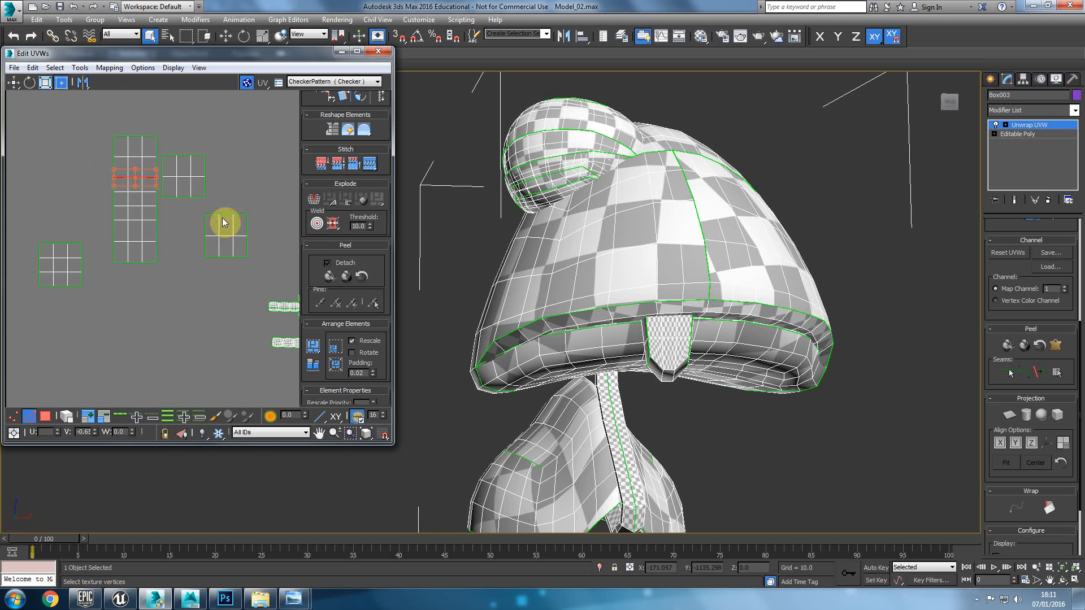
{"action": "left_click", "coordinate": [370, 163]}
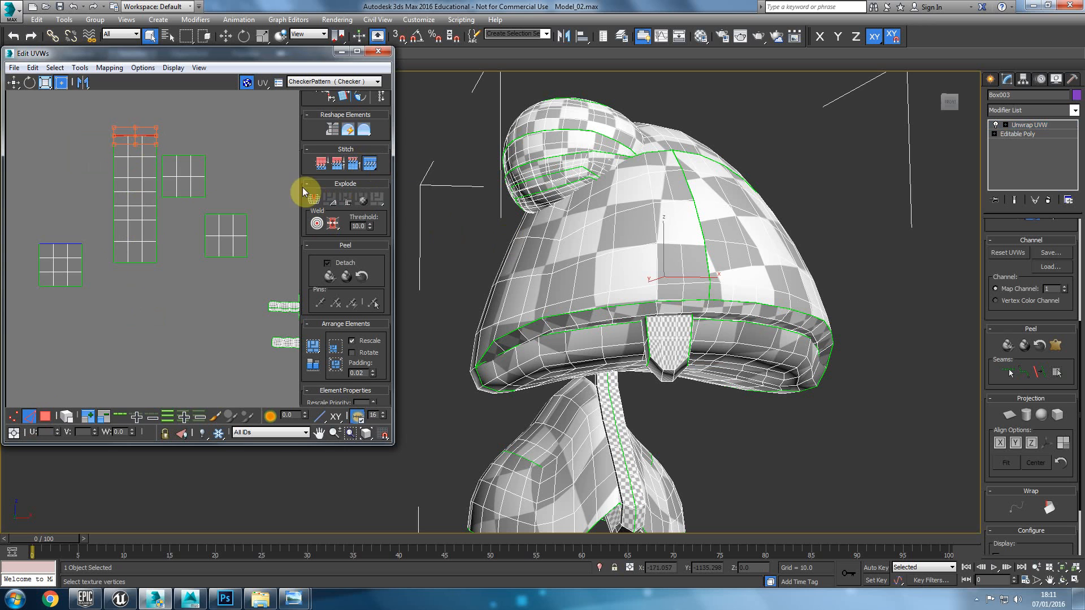
Stitch the two remaining square tooth islands to opposite sides of the vertical strip along their matching edges
{"action": "left_click", "coordinate": [206, 228]}
{"action": "left_click", "coordinate": [370, 164]}
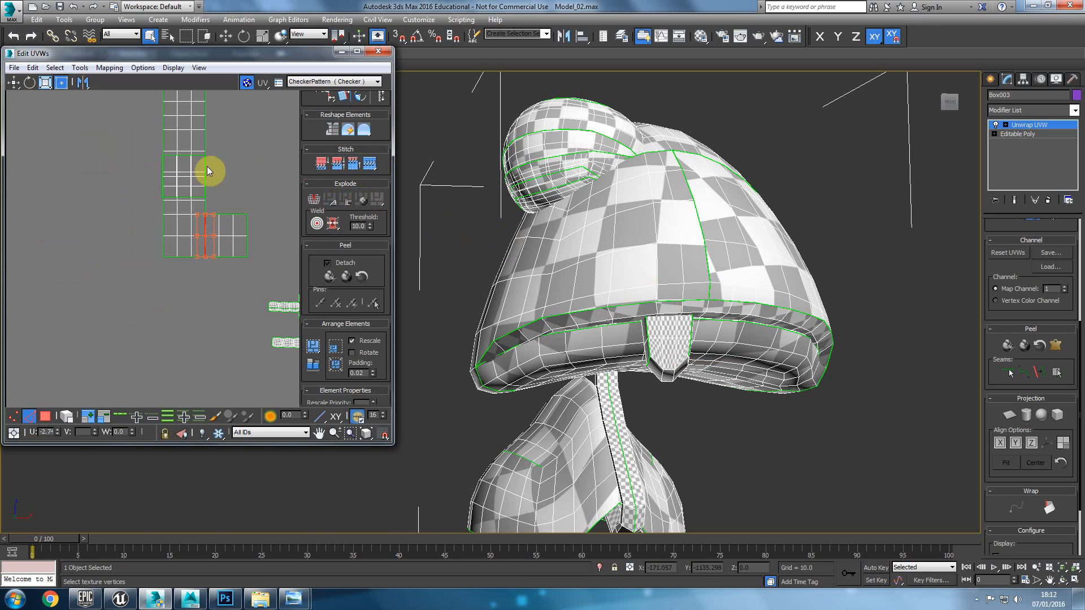
{"action": "double_click", "coordinate": [248, 227]}
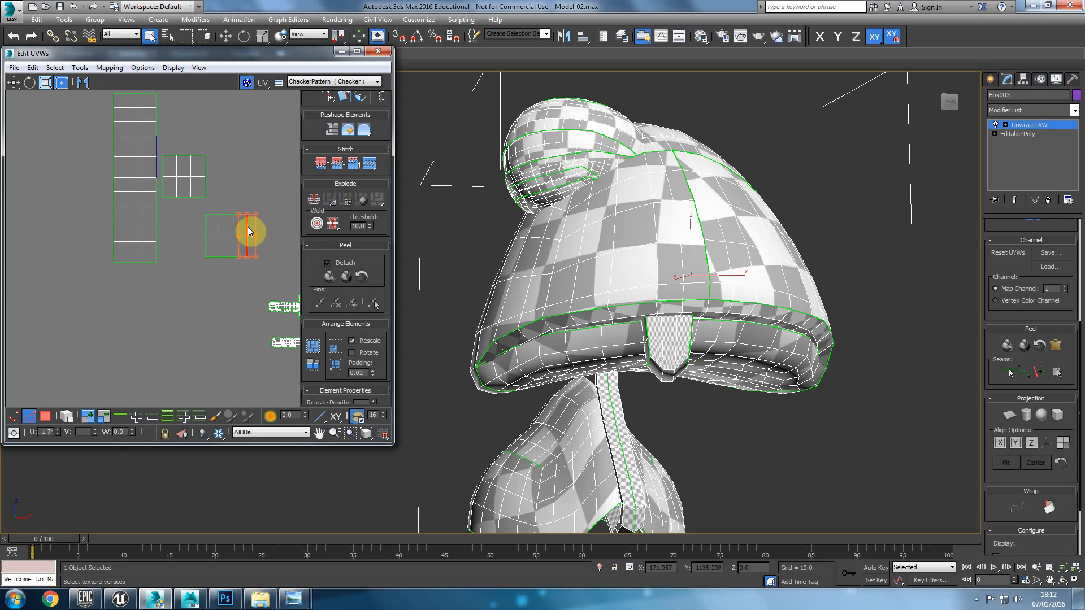
{"action": "left_click", "coordinate": [369, 164]}
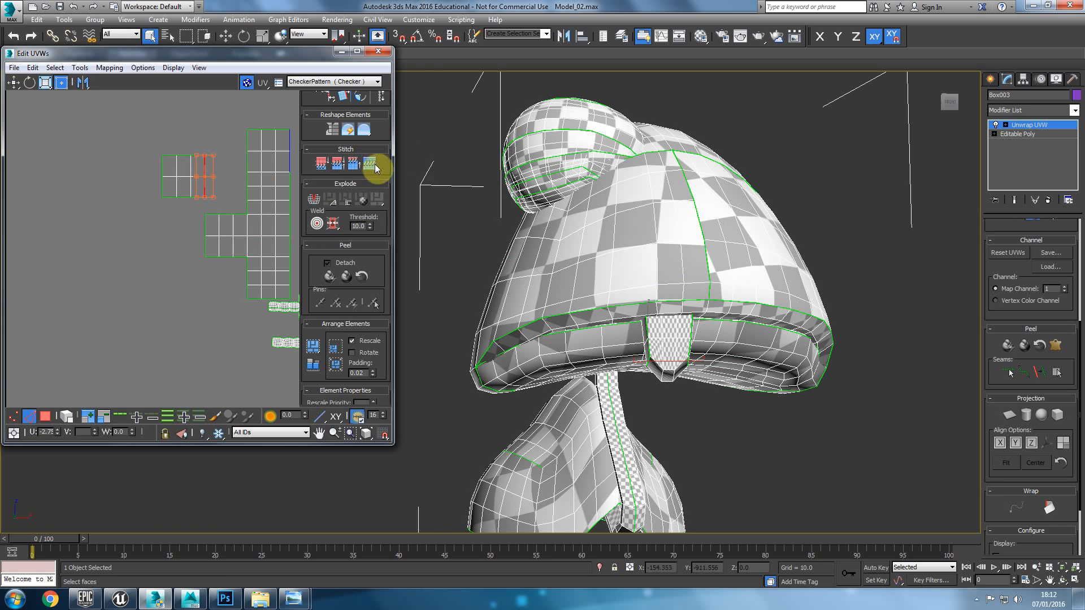
{"action": "left_click", "coordinate": [370, 164]}
{"action": "scroll", "coordinate": [111, 236], "scroll_direction": "down", "scroll_amount": 4}
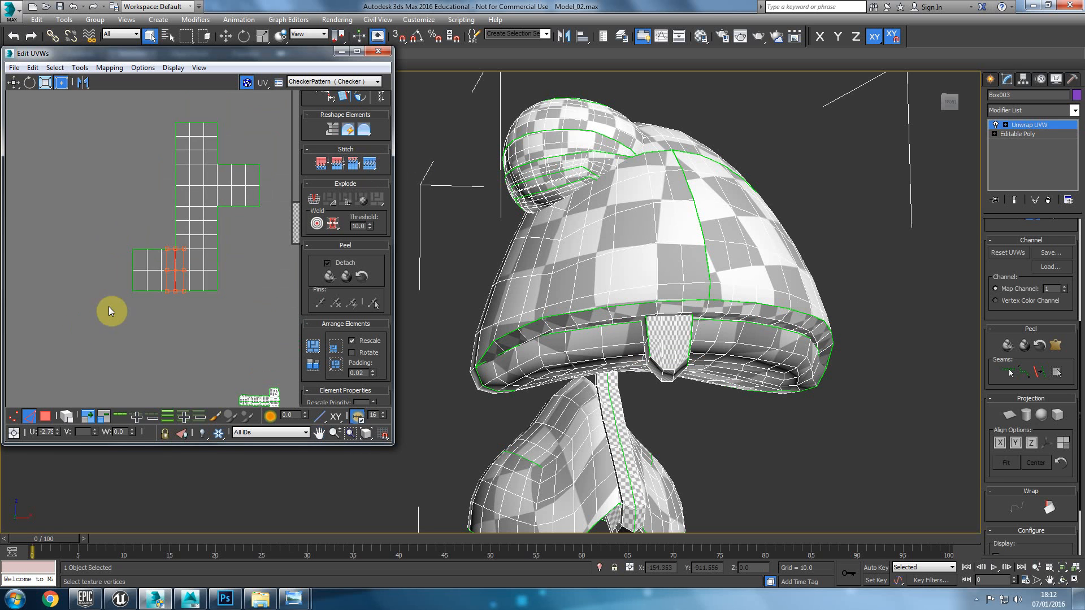
Select all polygons of the joined tooth island and flatten it with Quick Peel
{"action": "left_click", "coordinate": [45, 417]}
{"action": "left_click_drag", "start_coordinate": [190, 266], "coordinate": [189, 277]}
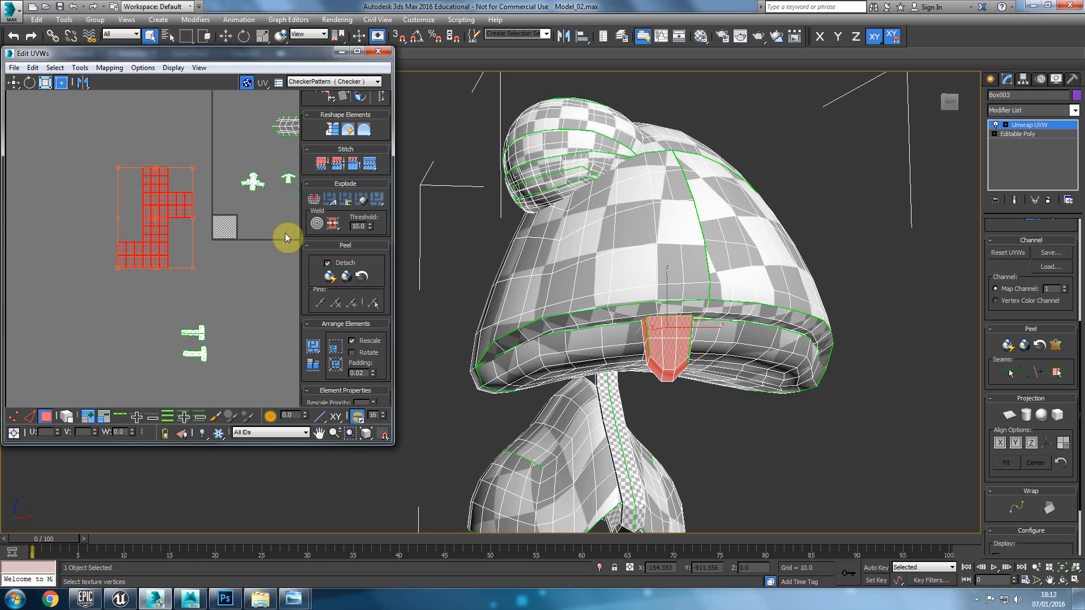
{"action": "left_click", "coordinate": [331, 277]}
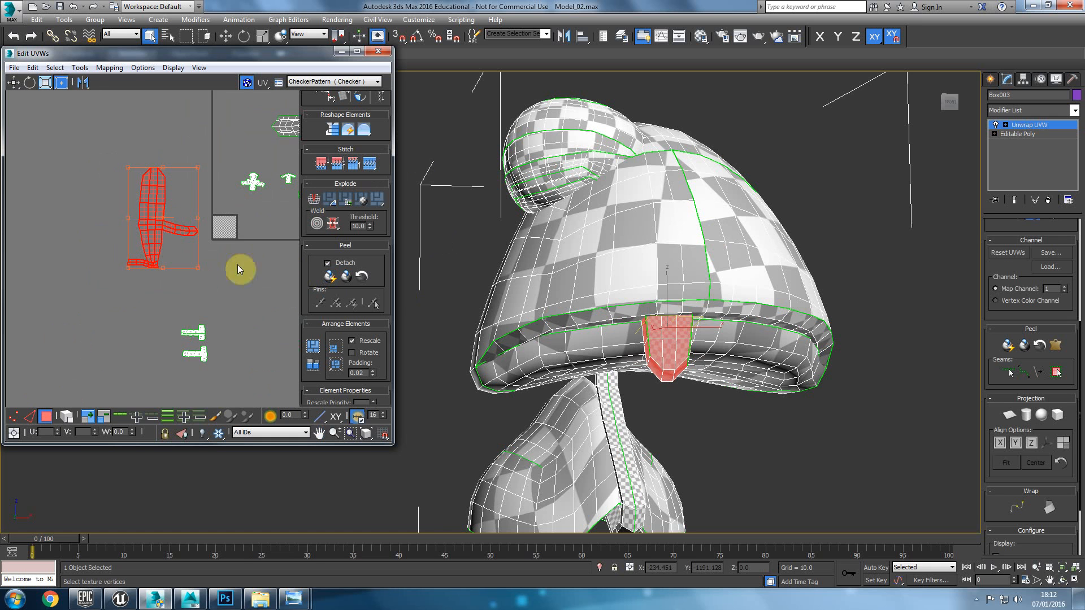
Relax the peeled tooth island by polygon angles with 100 iterations, amount 0.1 and stretch 0
{"action": "left_click", "coordinate": [55, 68]}
{"action": "left_click", "coordinate": [80, 67]}
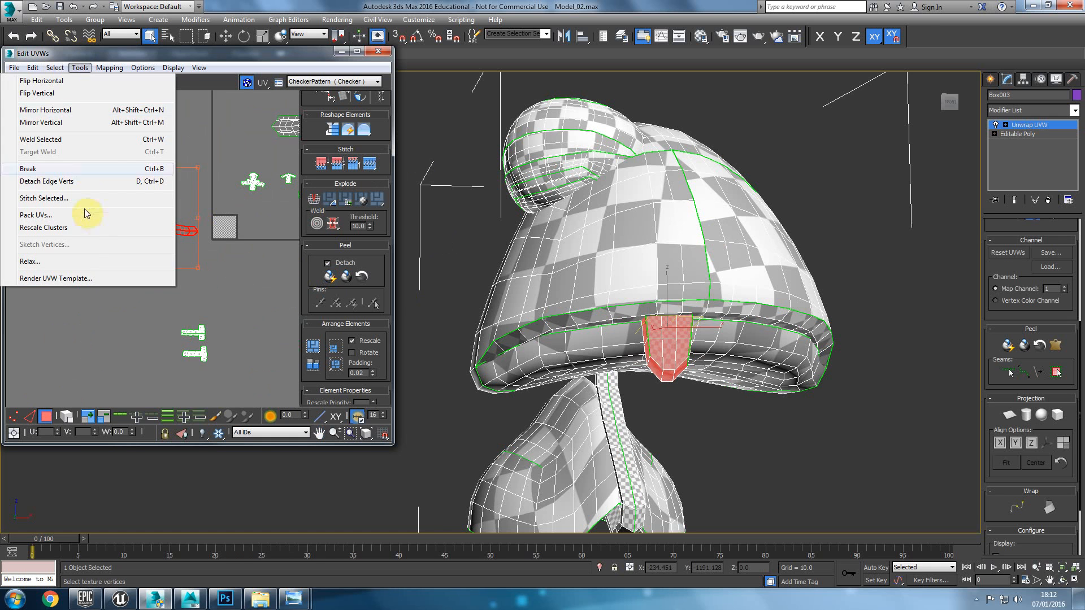
{"action": "left_click", "coordinate": [89, 261]}
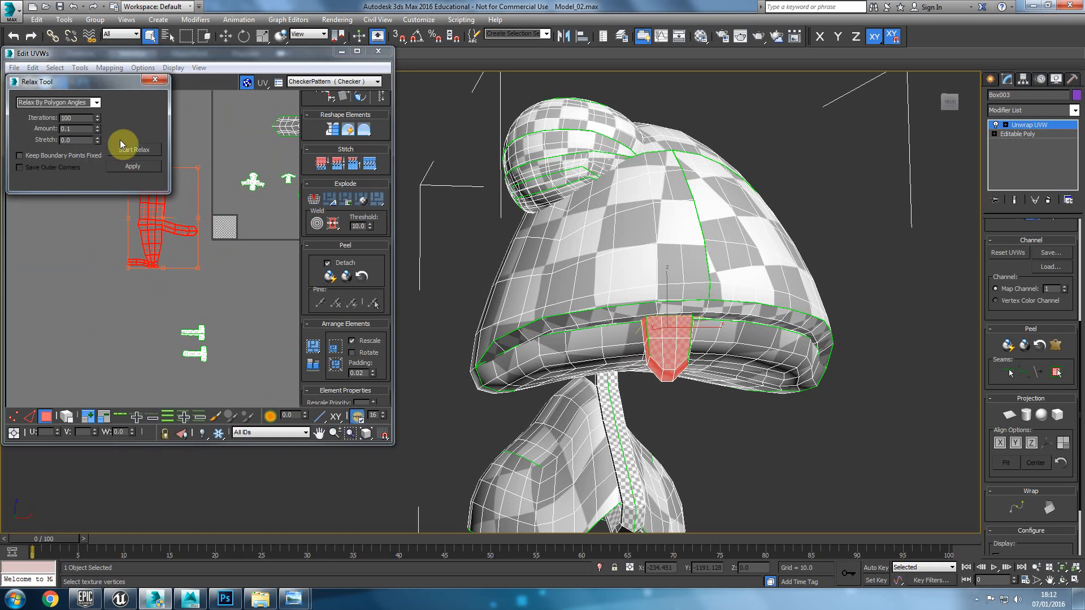
{"action": "left_click", "coordinate": [140, 150]}
{"action": "left_click", "coordinate": [141, 149]}
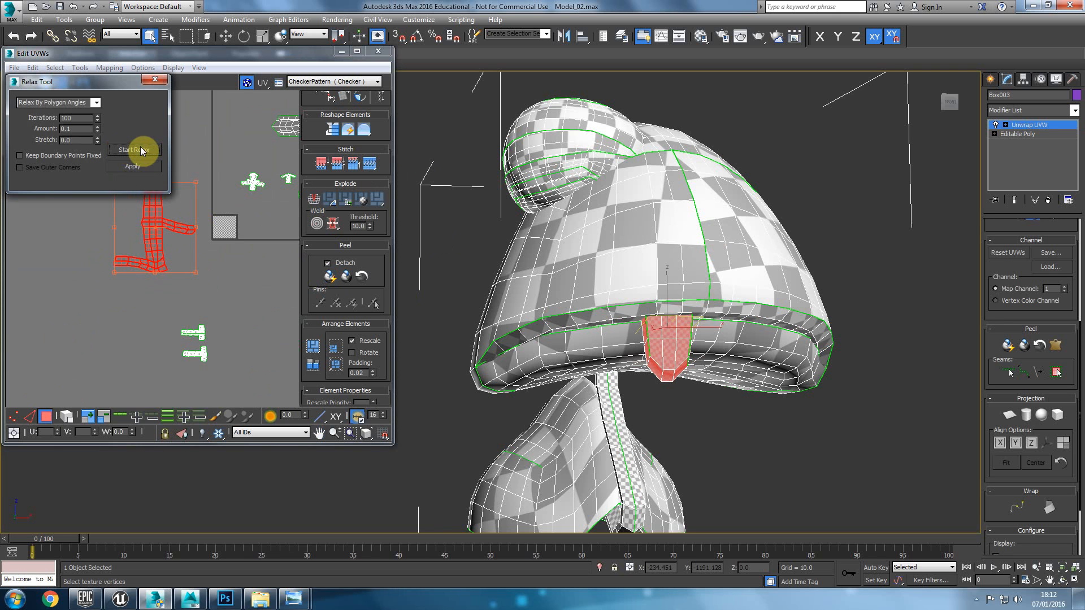
{"action": "left_click", "coordinate": [155, 79]}
Move the relaxed tooth island next to the head island, just above the checker tile
{"action": "scroll", "coordinate": [178, 179], "scroll_direction": "up", "scroll_amount": 3}
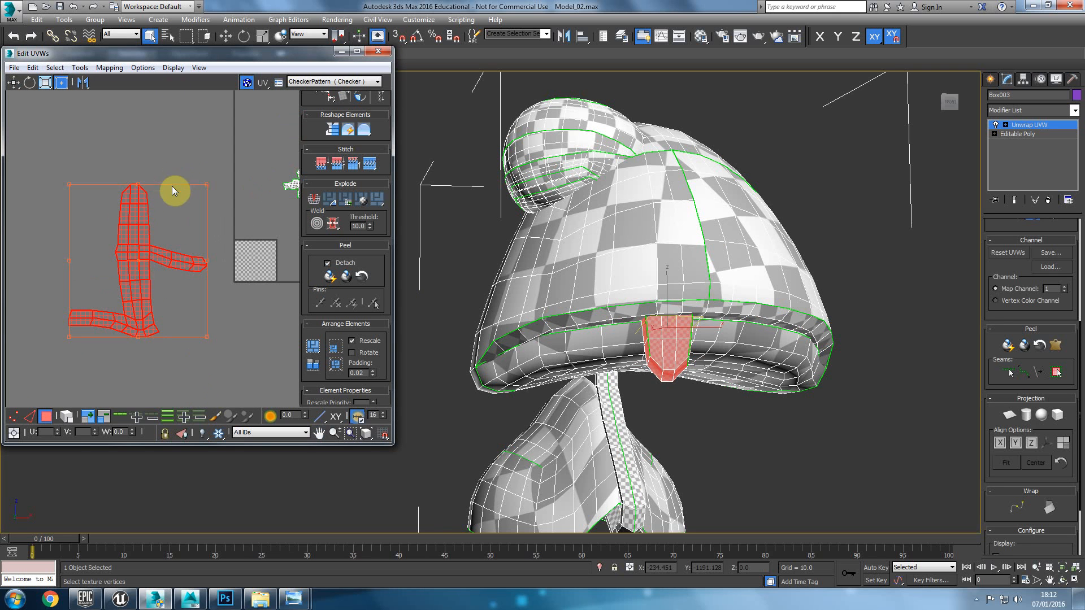
{"action": "scroll", "coordinate": [107, 250], "scroll_direction": "down", "scroll_amount": 3}
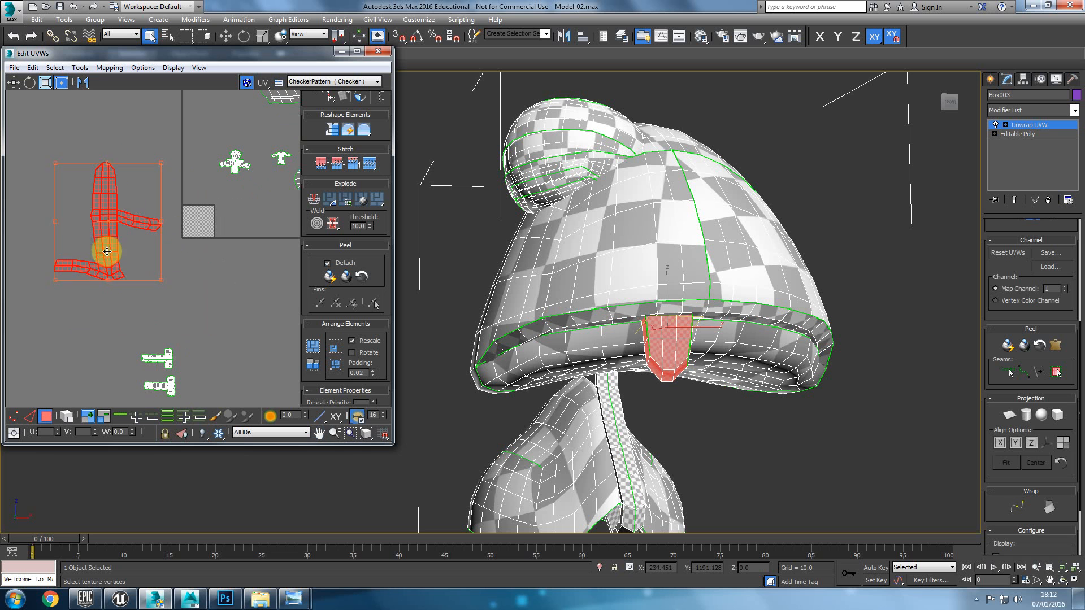
{"action": "left_click_drag", "start_coordinate": [65, 228], "coordinate": [197, 196]}
Examine the checker pattern on the whole character and the arrangement of its islands in the UV layout
{"action": "middle_click", "coordinate": [650, 351]}
{"action": "scroll", "coordinate": [633, 371], "scroll_direction": "down", "scroll_amount": 5}
{"action": "middle_click_drag", "start_coordinate": [633, 407], "coordinate": [674, 417], "text": "alt"}
{"action": "middle_click_drag", "start_coordinate": [595, 430], "coordinate": [692, 375]}
{"action": "middle_click_drag", "start_coordinate": [192, 294], "coordinate": [30, 382]}
{"action": "scroll", "coordinate": [93, 340], "scroll_direction": "down", "scroll_amount": 2}
{"action": "scroll", "coordinate": [94, 340], "scroll_direction": "down", "scroll_amount": 2}
{"action": "middle_click_drag", "start_coordinate": [94, 341], "coordinate": [177, 243]}
{"action": "middle_click_drag", "start_coordinate": [619, 337], "coordinate": [566, 344], "text": "alt"}
{"action": "middle_click_drag", "start_coordinate": [150, 220], "coordinate": [116, 249]}
{"action": "scroll", "coordinate": [165, 283], "scroll_direction": "up", "scroll_amount": 3}
{"action": "scroll", "coordinate": [164, 283], "scroll_direction": "down", "scroll_amount": 2}
Check the UV layout for overlapped polygons and turn selection by element back on
{"action": "left_click", "coordinate": [54, 68]}
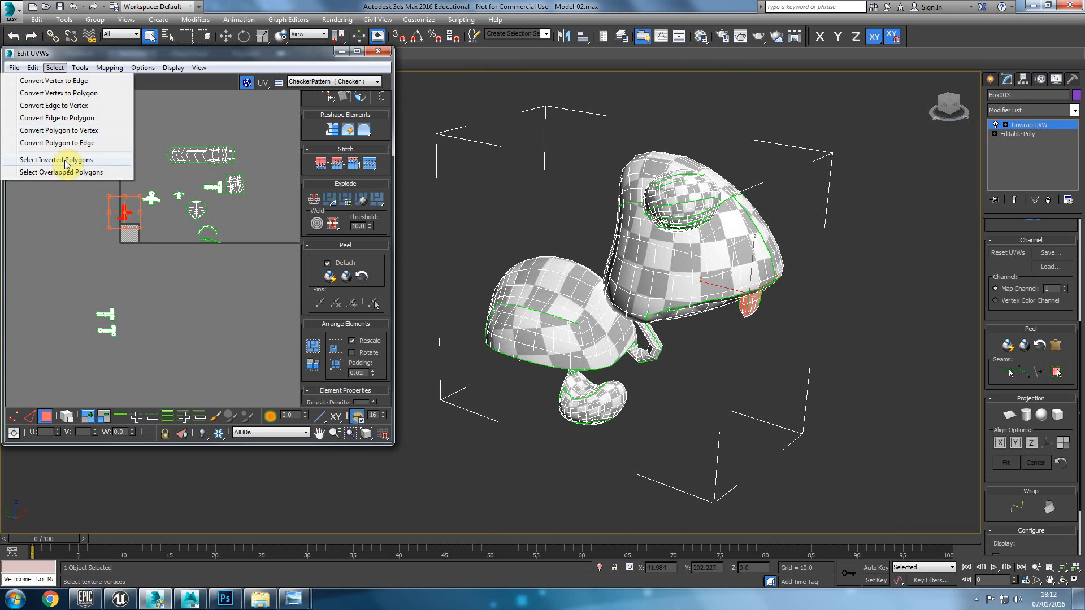
{"action": "left_click", "coordinate": [62, 171]}
{"action": "left_click", "coordinate": [188, 211]}
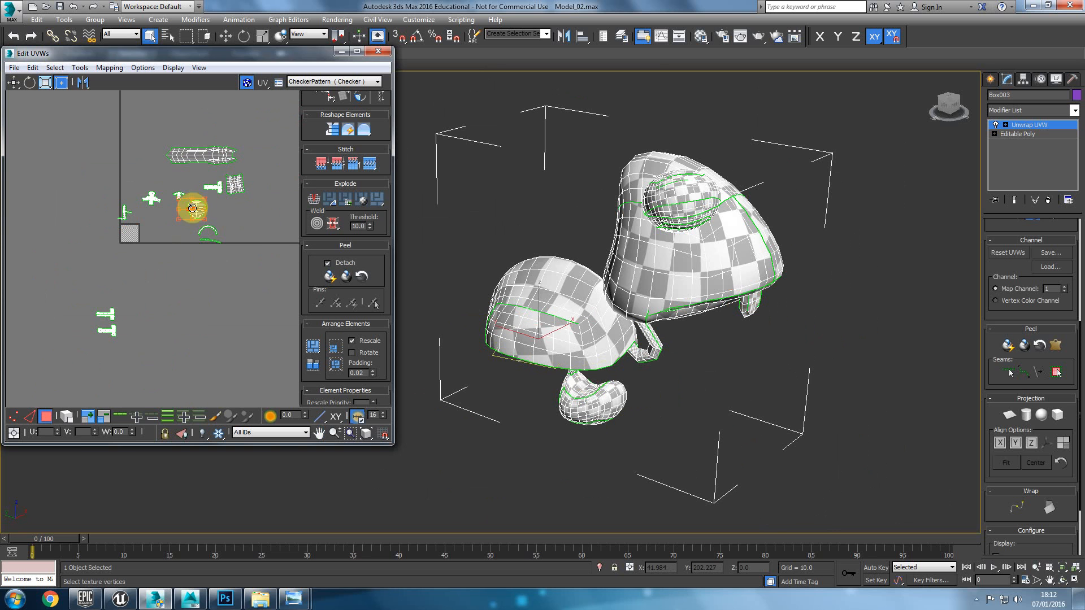
{"action": "left_click", "coordinate": [67, 419]}
{"action": "left_click", "coordinate": [194, 211]}
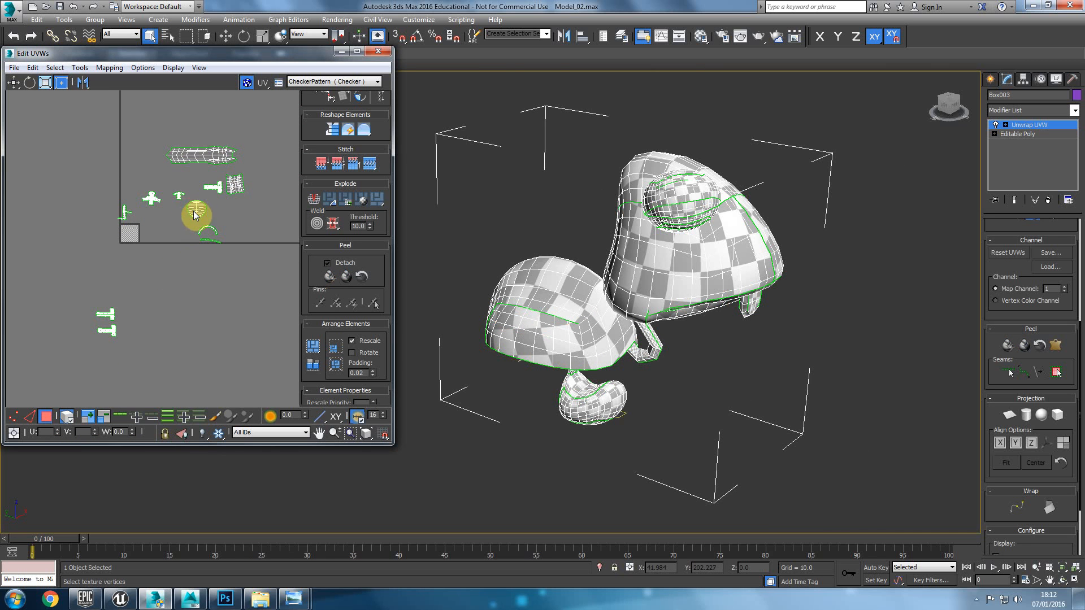
Repeat the overlapped polygon selection on the UV layout and maximize the UV editor window
{"action": "left_click", "coordinate": [66, 121]}
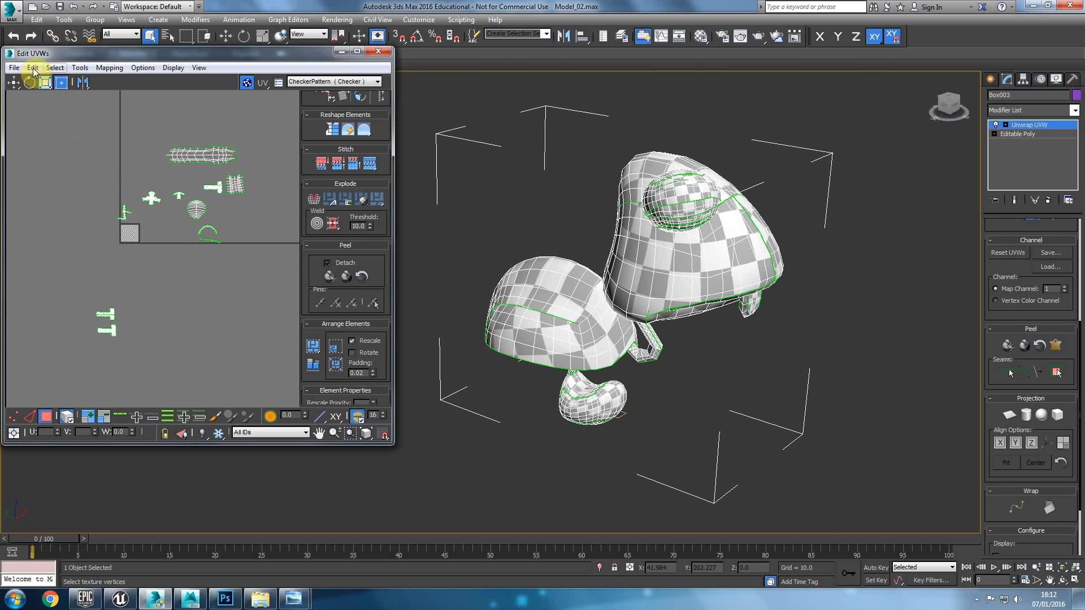
{"action": "left_click", "coordinate": [33, 67]}
{"action": "left_click", "coordinate": [60, 163]}
{"action": "left_click", "coordinate": [50, 68]}
{"action": "left_click", "coordinate": [51, 67]}
{"action": "left_click", "coordinate": [59, 70]}
{"action": "left_click", "coordinate": [65, 172]}
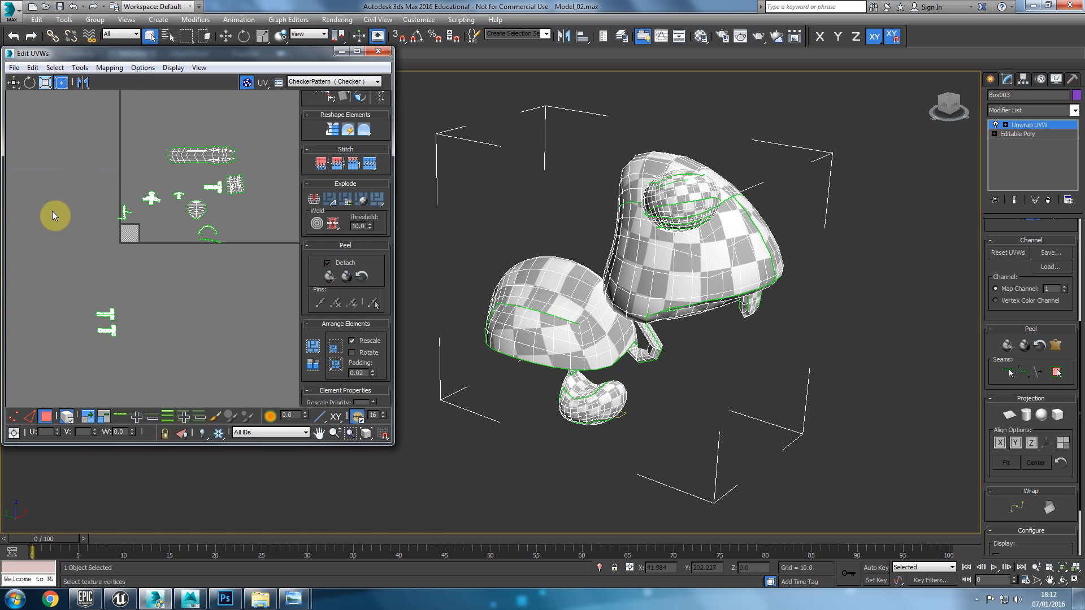
{"action": "double_click", "coordinate": [182, 53]}
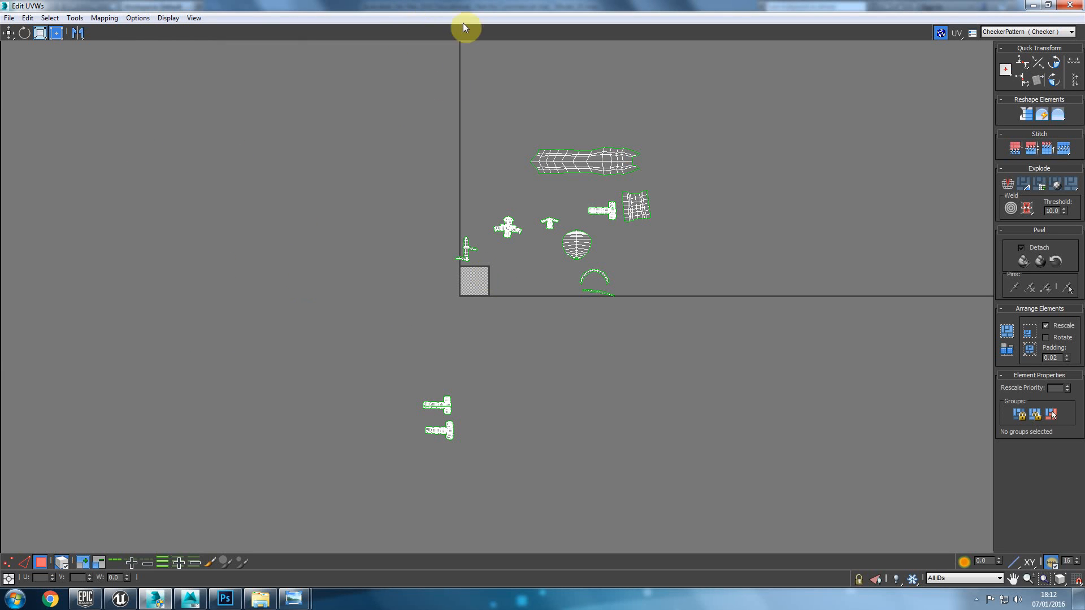
Select all UV islands, shift them clear of the checker tile, and restore the UV editor to a smaller window
{"action": "key", "text": "ctrl+a"}
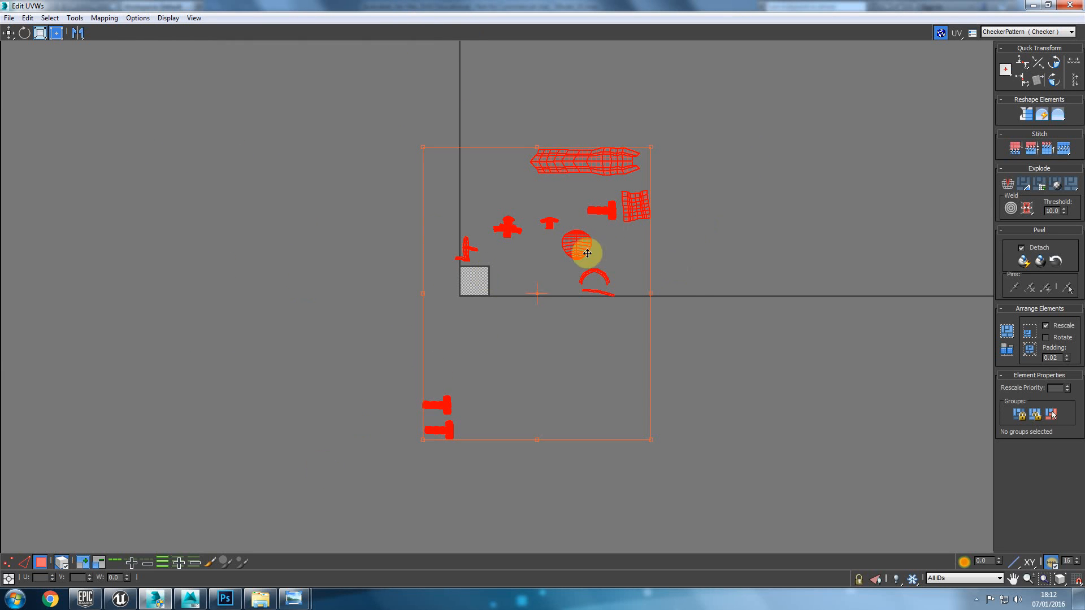
{"action": "left_click_drag", "start_coordinate": [574, 250], "coordinate": [659, 252]}
{"action": "left_click", "coordinate": [453, 232]}
{"action": "left_click_drag", "start_coordinate": [539, 4], "coordinate": [234, 84]}
Move the head island to the empty area far left of the checker tile
{"action": "middle_click_drag", "start_coordinate": [210, 292], "coordinate": [190, 292]}
{"action": "left_click", "coordinate": [222, 233]}
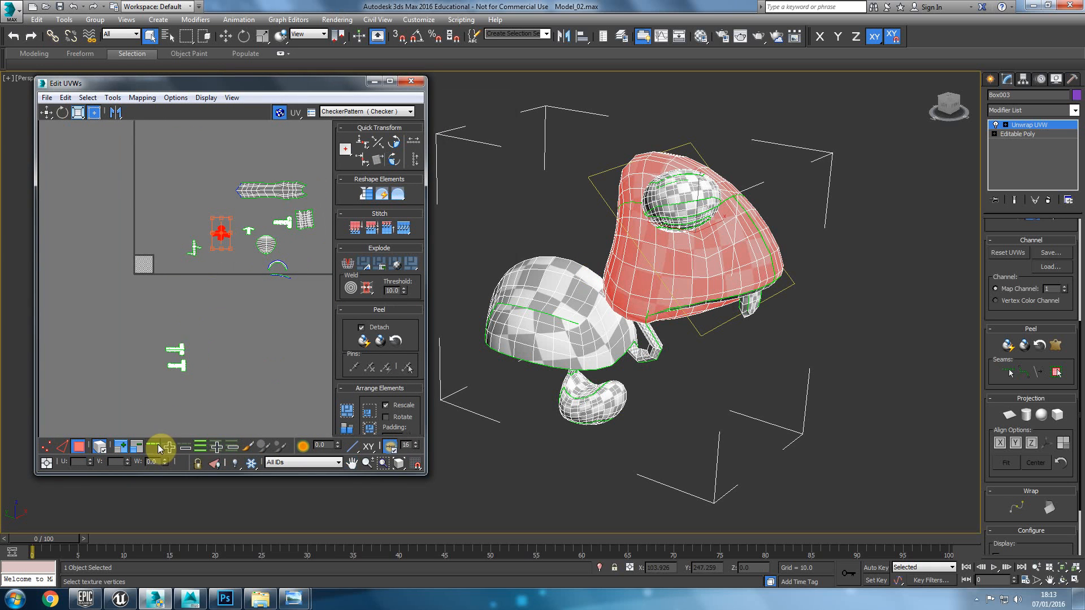
{"action": "left_click_drag", "start_coordinate": [224, 236], "coordinate": [44, 185]}
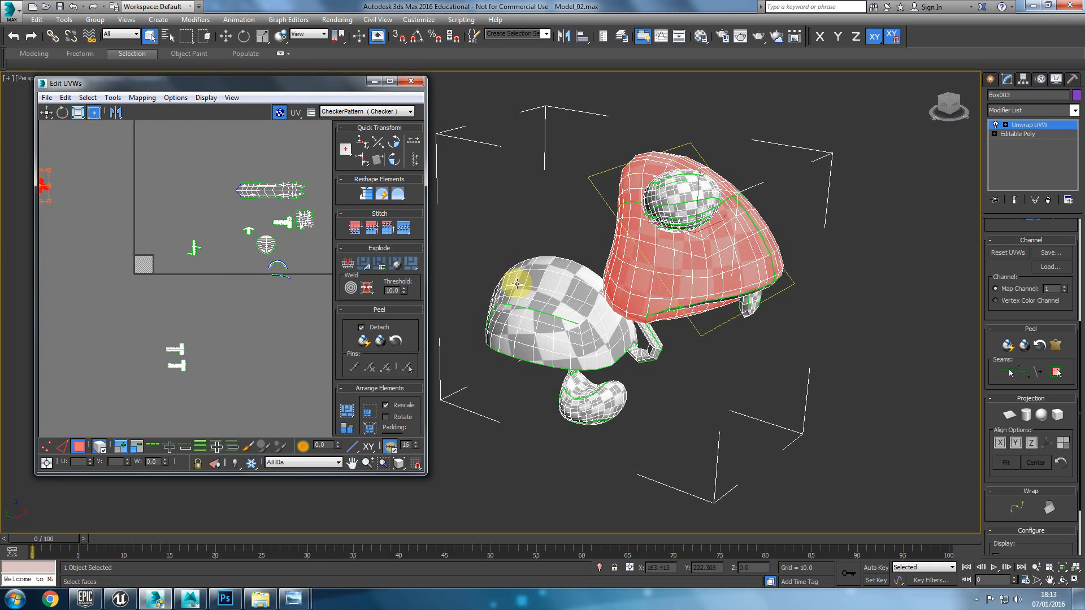
Select the shell-shaped body island and move it beside the head island in the empty area left of the checker tile
{"action": "left_click", "coordinate": [277, 312]}
{"action": "left_click", "coordinate": [260, 243]}
{"action": "scroll", "coordinate": [260, 243], "scroll_direction": "up", "scroll_amount": 4}
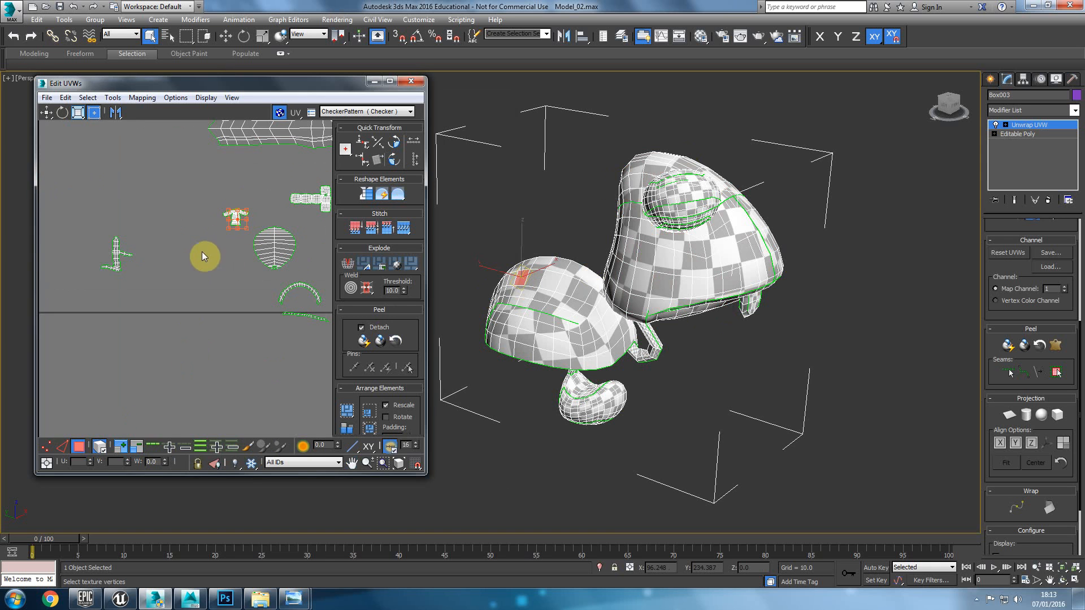
{"action": "left_click", "coordinate": [229, 237]}
{"action": "scroll", "coordinate": [229, 237], "scroll_direction": "down", "scroll_amount": 4}
{"action": "middle_click_drag", "start_coordinate": [188, 267], "coordinate": [226, 263]}
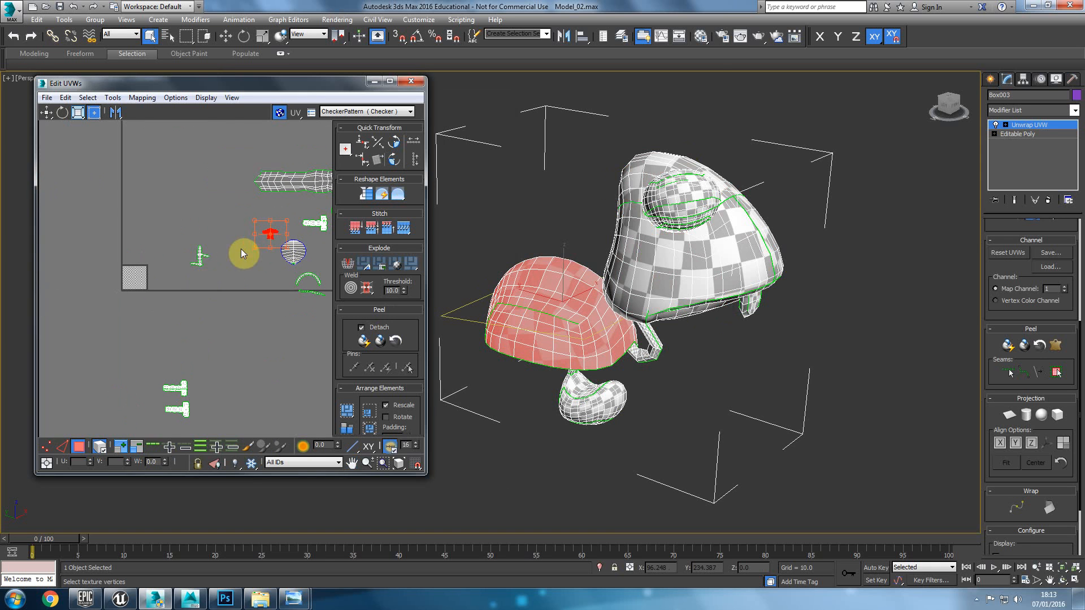
{"action": "left_click_drag", "start_coordinate": [269, 232], "coordinate": [58, 242]}
{"action": "scroll", "coordinate": [144, 266], "scroll_direction": "down", "scroll_amount": 4}
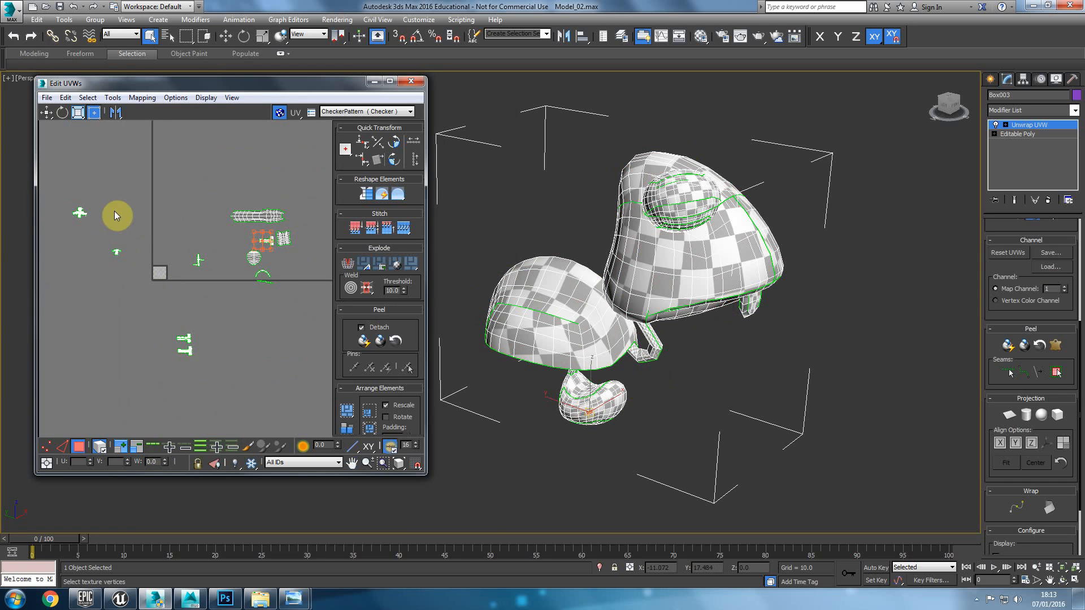
Move the head island onto the checker tile and scale it to fit inside the tile's upper part
{"action": "left_click", "coordinate": [81, 214]}
{"action": "left_click_drag", "start_coordinate": [84, 213], "coordinate": [182, 294]}
{"action": "scroll", "coordinate": [155, 269], "scroll_direction": "up", "scroll_amount": 5}
{"action": "scroll", "coordinate": [164, 288], "scroll_direction": "up", "scroll_amount": 6}
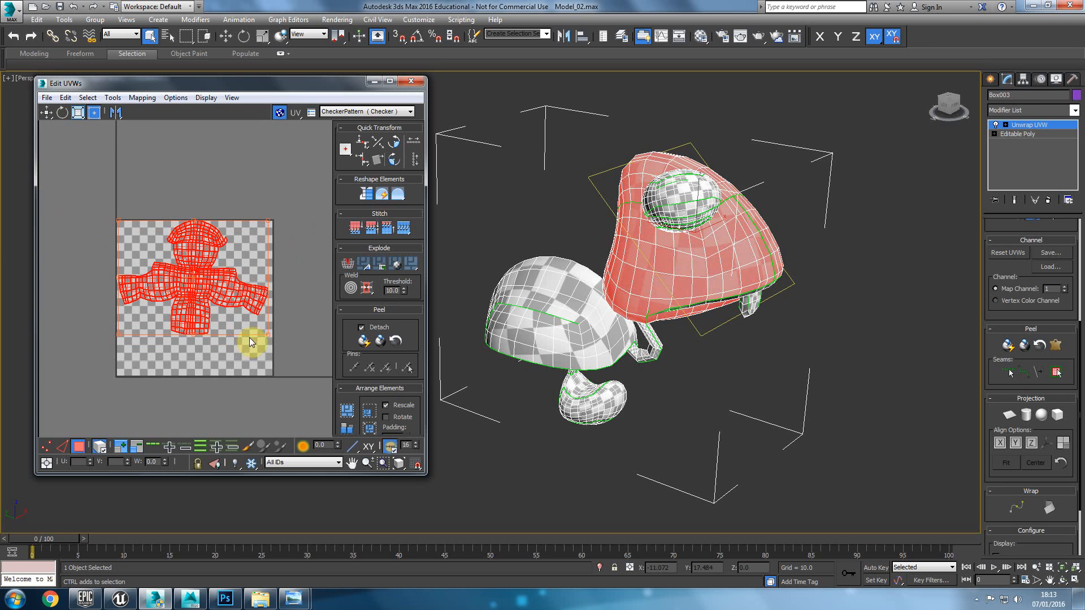
{"action": "left_click_drag", "start_coordinate": [268, 333], "coordinate": [239, 323]}
{"action": "left_click_drag", "start_coordinate": [191, 280], "coordinate": [184, 265]}
{"action": "scroll", "coordinate": [192, 219], "scroll_direction": "up", "scroll_amount": 5}
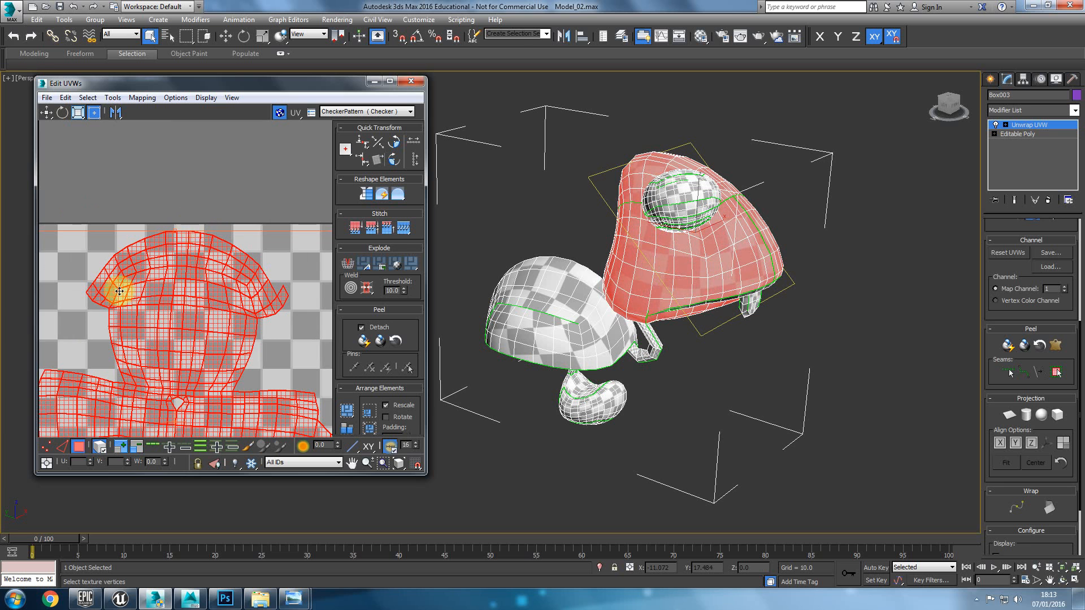
{"action": "scroll", "coordinate": [266, 267], "scroll_direction": "down", "scroll_amount": 6}
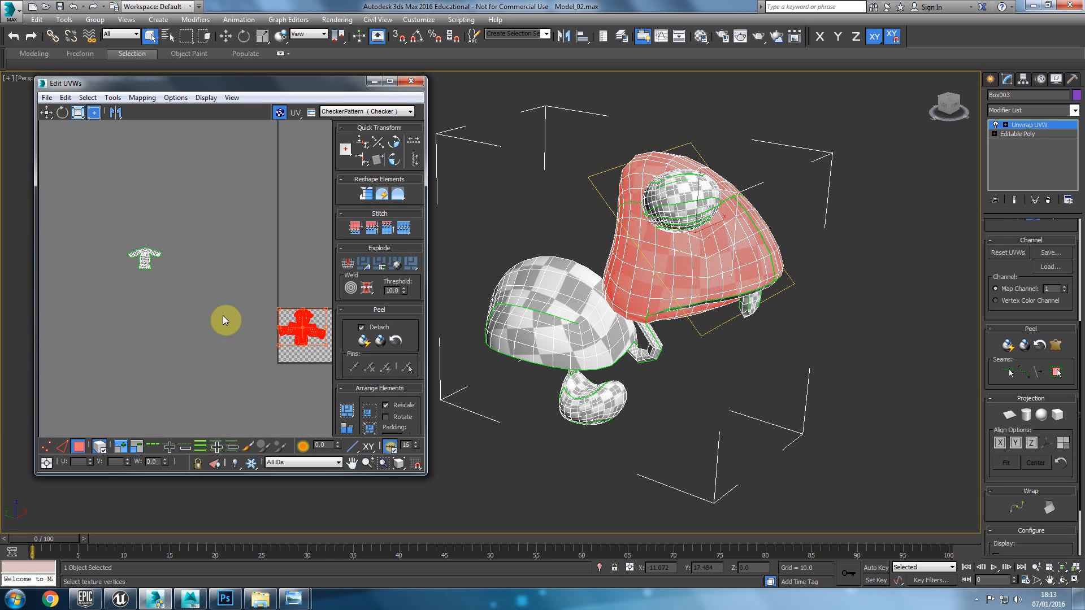
{"action": "left_click_drag", "start_coordinate": [90, 327], "coordinate": [85, 330]}
Move the body island into the checker tile's lower-right corner below the head island, with the UV editor maximized
{"action": "left_click_drag", "start_coordinate": [150, 253], "coordinate": [314, 340]}
{"action": "middle_click_drag", "start_coordinate": [277, 356], "coordinate": [37, 368]}
{"action": "scroll", "coordinate": [159, 314], "scroll_direction": "up", "scroll_amount": 5}
{"action": "scroll", "coordinate": [159, 313], "scroll_direction": "up", "scroll_amount": 1}
{"action": "scroll", "coordinate": [91, 360], "scroll_direction": "up", "scroll_amount": 2}
{"action": "scroll", "coordinate": [156, 312], "scroll_direction": "down", "scroll_amount": 3}
{"action": "left_click_drag", "start_coordinate": [255, 85], "coordinate": [278, 0]}
{"action": "middle_click_drag", "start_coordinate": [474, 357], "coordinate": [342, 310]}
{"action": "scroll", "coordinate": [343, 310], "scroll_direction": "up", "scroll_amount": 2}
{"action": "left_click_drag", "start_coordinate": [361, 311], "coordinate": [414, 344]}
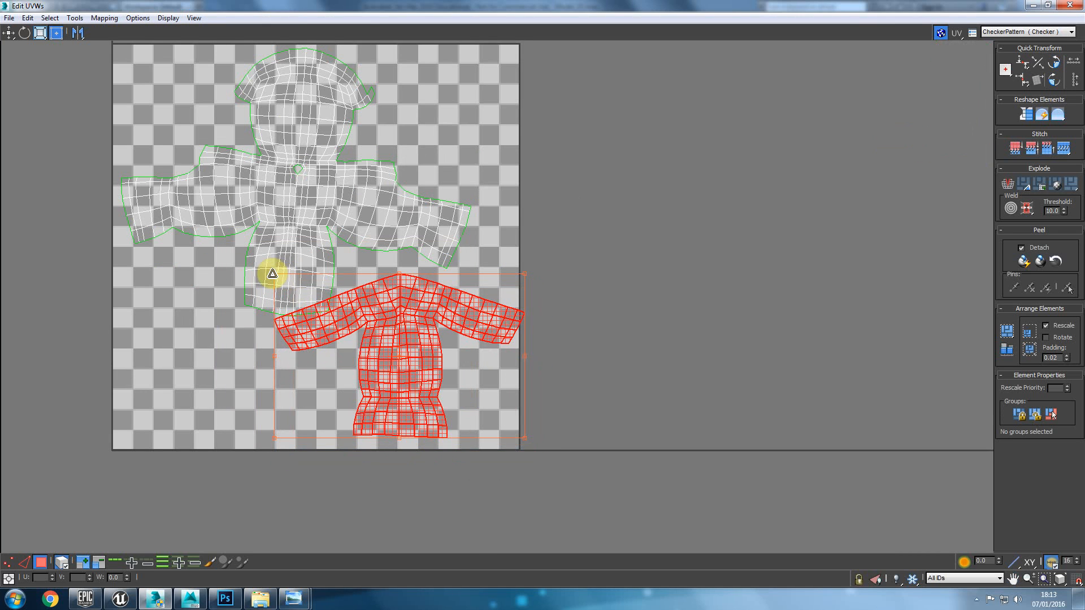
Scale the head island down slightly, keeping it in the checker tile's upper-left corner
{"action": "scroll", "coordinate": [327, 293], "scroll_direction": "down", "scroll_amount": 1}
{"action": "left_click_drag", "start_coordinate": [376, 7], "coordinate": [443, 1]}
{"action": "scroll", "coordinate": [365, 243], "scroll_direction": "down", "scroll_amount": 1}
{"action": "left_click", "coordinate": [323, 224]}
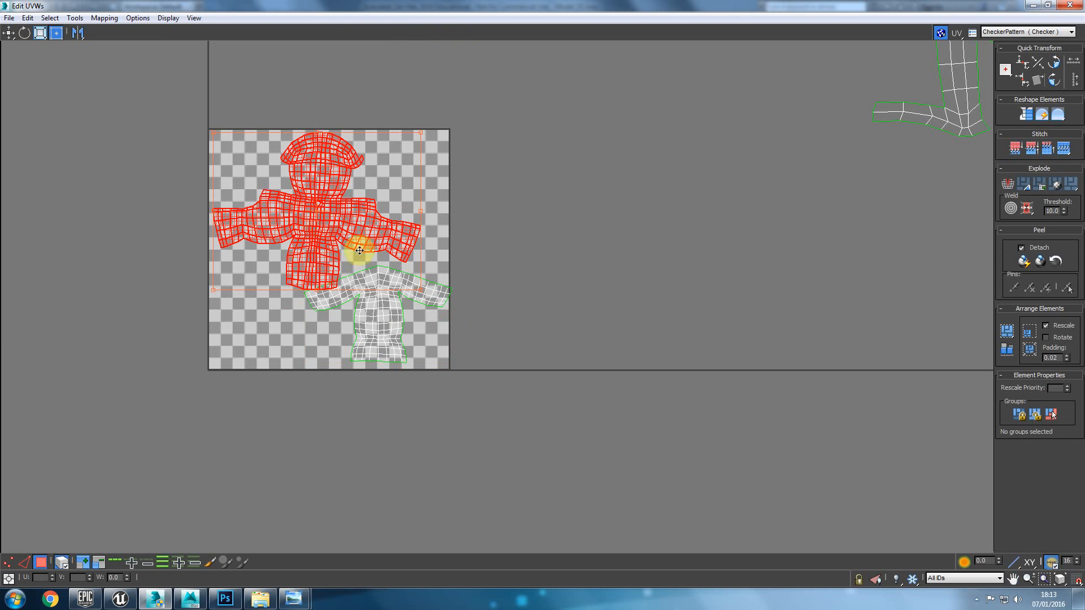
{"action": "left_click_drag", "start_coordinate": [421, 296], "coordinate": [382, 559]}
Turn the body island upside down and enlarge it, and shrink the head island so both fit the tile
{"action": "left_click", "coordinate": [390, 315]}
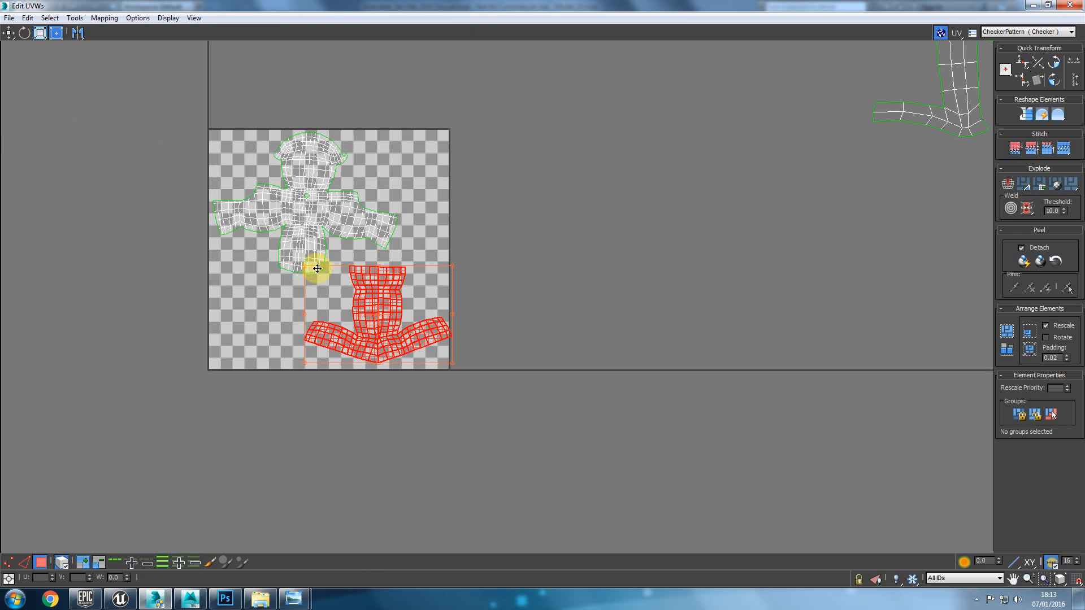
{"action": "left_click_drag", "start_coordinate": [305, 266], "coordinate": [330, 271], "text": "ctrl"}
{"action": "left_click", "coordinate": [280, 197]}
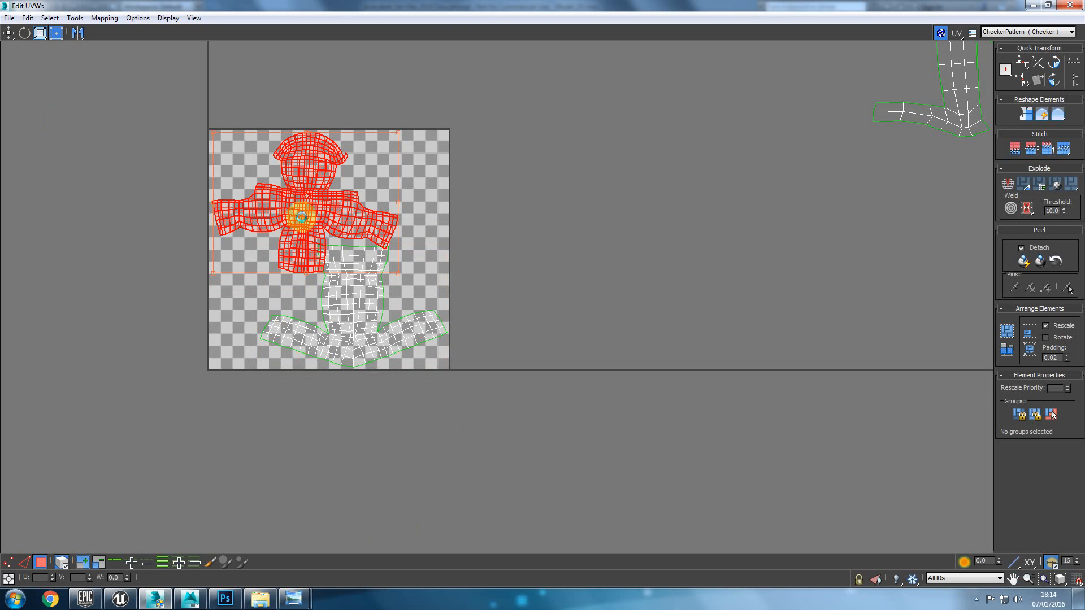
{"action": "left_click_drag", "start_coordinate": [396, 274], "coordinate": [370, 259]}
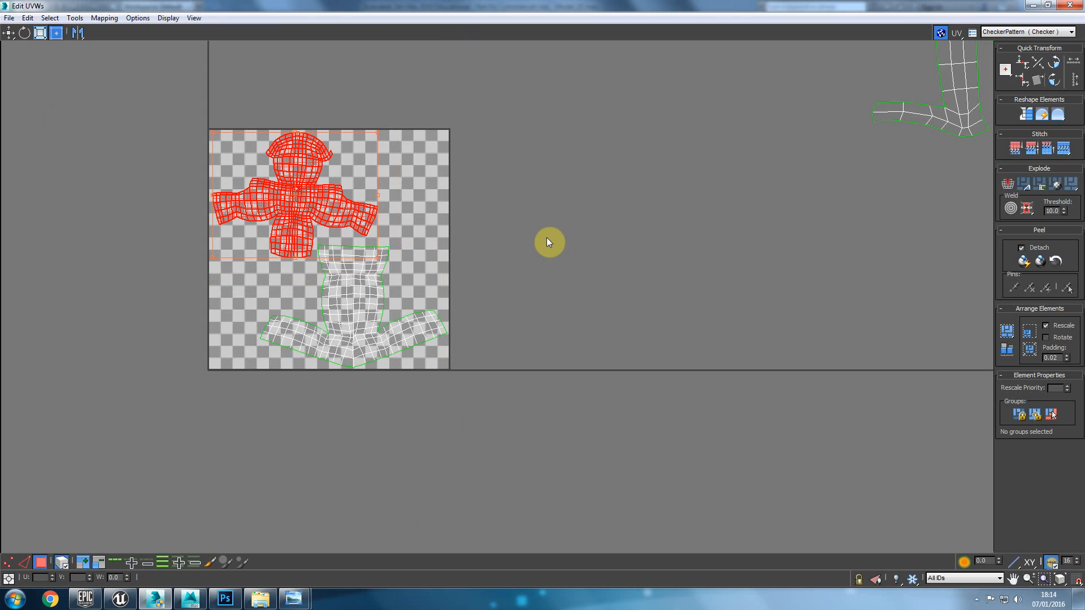
Rotate the body island onto its side and move it to the checker tile's lower-left corner
{"action": "left_click", "coordinate": [358, 304]}
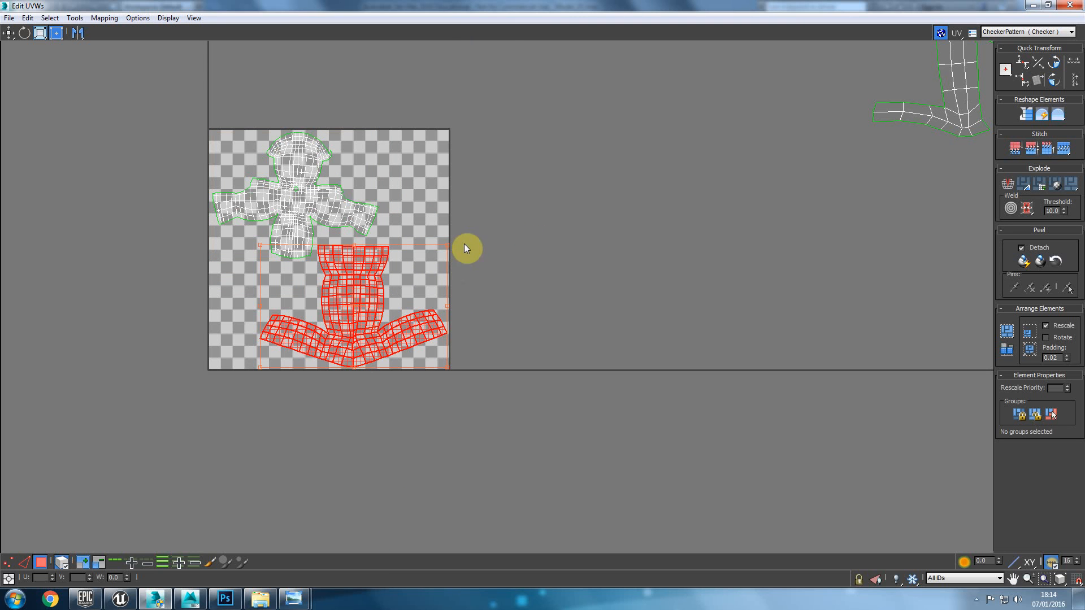
{"action": "left_click_drag", "start_coordinate": [353, 246], "coordinate": [460, 305]}
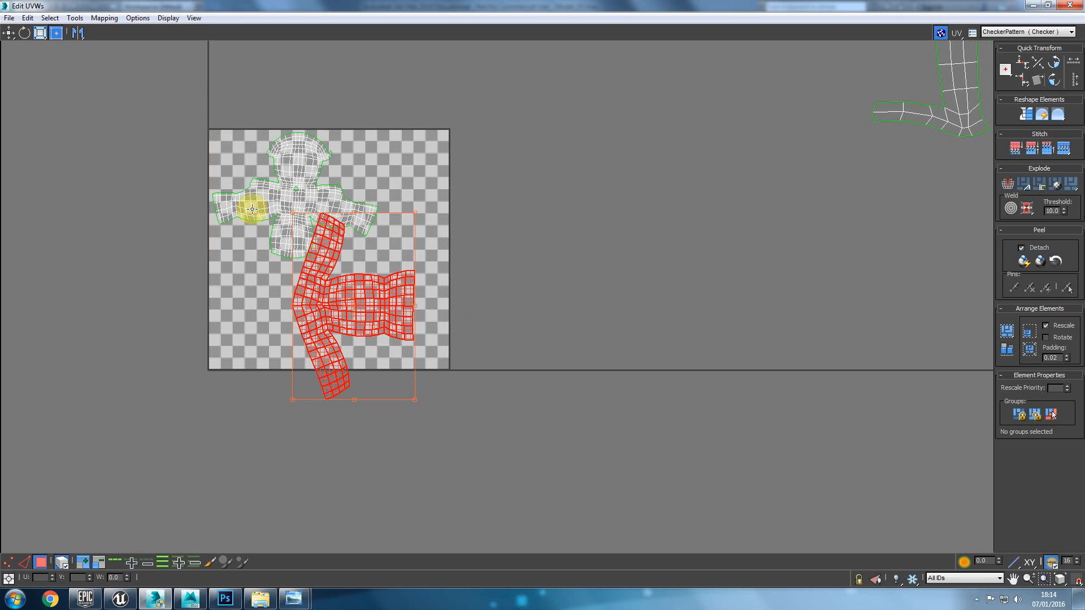
{"action": "left_click_drag", "start_coordinate": [372, 305], "coordinate": [287, 264]}
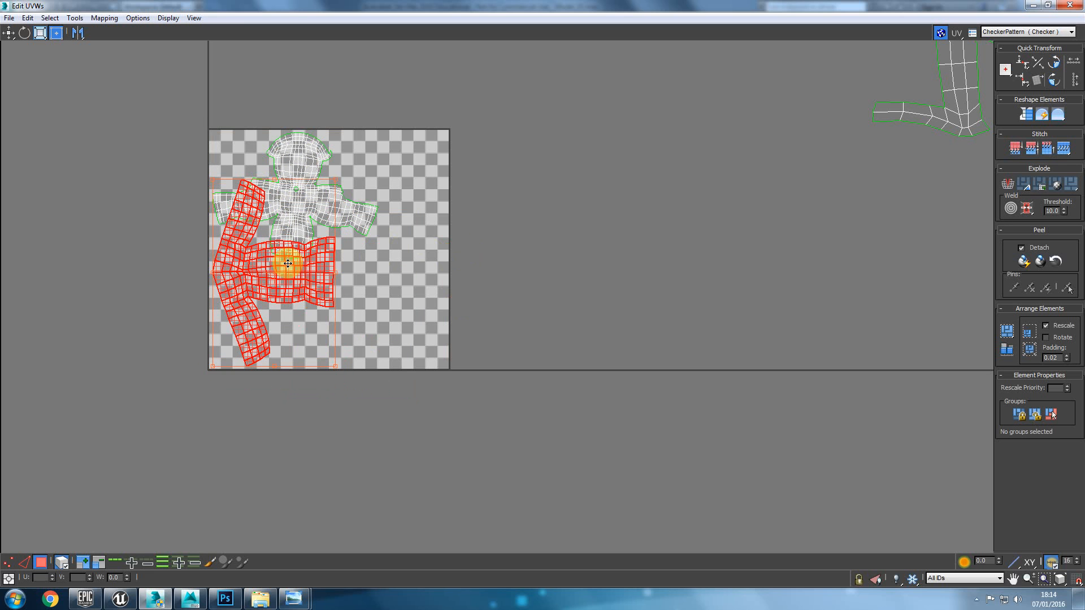
Move the head island to the checker tile's upper-right corner, deselect it, and restore the UV editor to a smaller window
{"action": "left_click", "coordinate": [336, 180]}
{"action": "left_click_drag", "start_coordinate": [319, 215], "coordinate": [387, 216]}
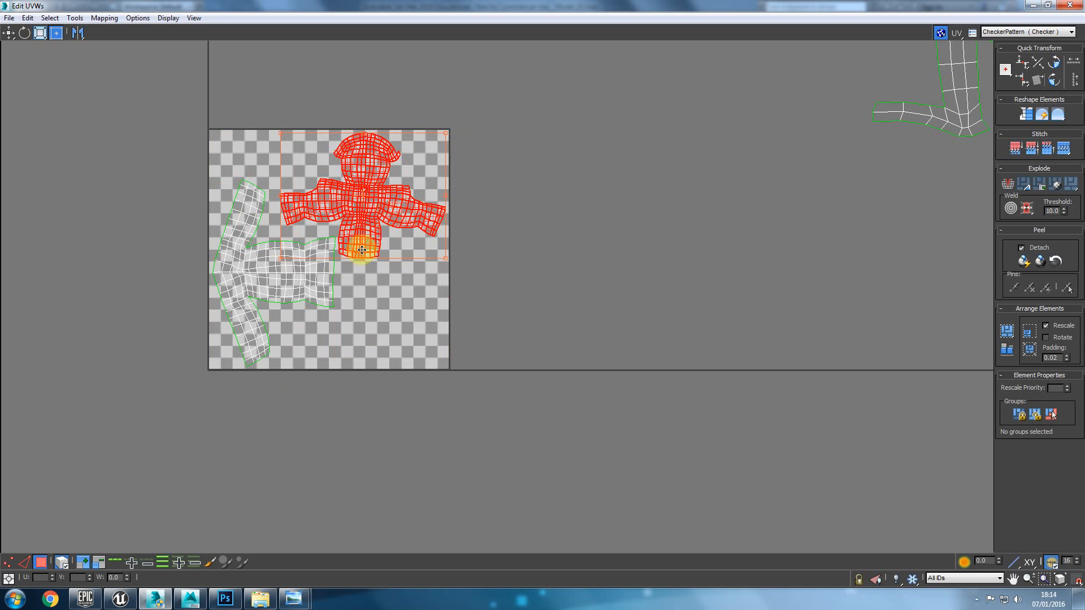
{"action": "left_click", "coordinate": [357, 316]}
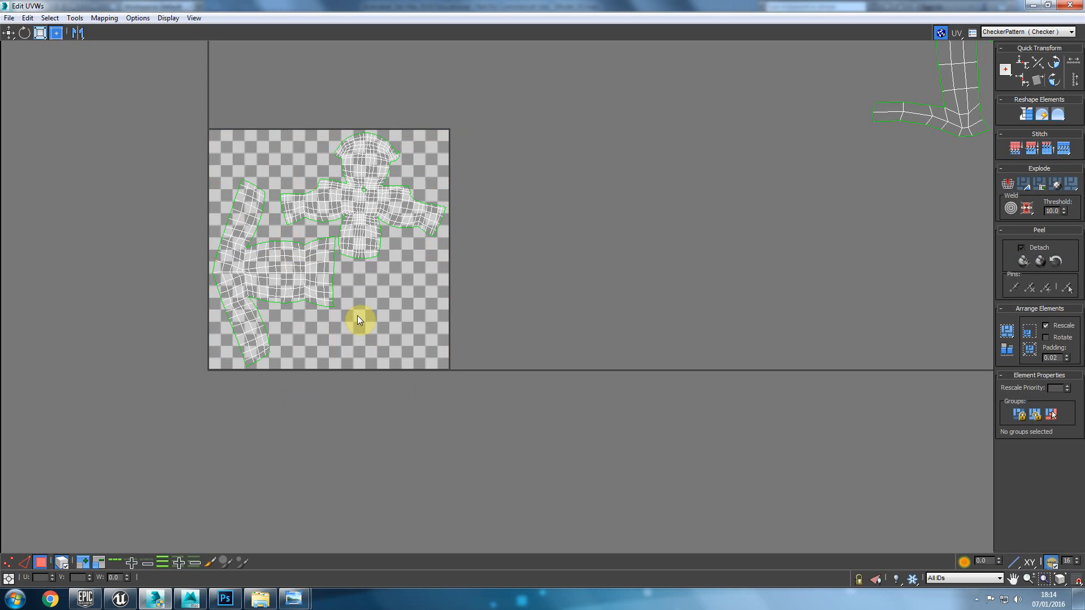
{"action": "left_click_drag", "start_coordinate": [336, 7], "coordinate": [300, 49]}
Select the tooth island and move it across to the top of the checker tile
{"action": "scroll", "coordinate": [254, 218], "scroll_direction": "down", "scroll_amount": 5}
{"action": "middle_click_drag", "start_coordinate": [249, 249], "coordinate": [256, 299]}
{"action": "scroll", "coordinate": [256, 299], "scroll_direction": "down", "scroll_amount": 1}
{"action": "left_click", "coordinate": [329, 252]}
{"action": "scroll", "coordinate": [330, 253], "scroll_direction": "up", "scroll_amount": 3}
{"action": "left_click_drag", "start_coordinate": [330, 252], "coordinate": [196, 265]}
{"action": "middle_click_drag", "start_coordinate": [197, 264], "coordinate": [440, 226]}
{"action": "middle_click_drag", "start_coordinate": [288, 252], "coordinate": [164, 279]}
{"action": "left_click_drag", "start_coordinate": [290, 250], "coordinate": [204, 230]}
Place the tooth island in the checker tile's upper-left corner above the body island
{"action": "scroll", "coordinate": [154, 282], "scroll_direction": "up", "scroll_amount": 2}
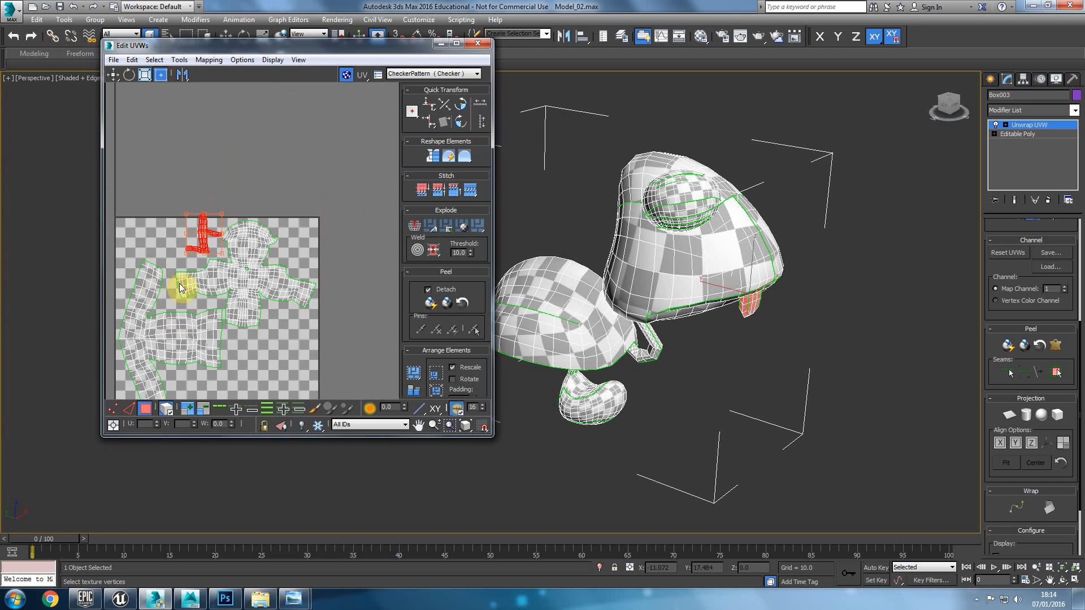
{"action": "middle_click_drag", "start_coordinate": [157, 277], "coordinate": [252, 283]}
{"action": "left_click_drag", "start_coordinate": [269, 235], "coordinate": [199, 242]}
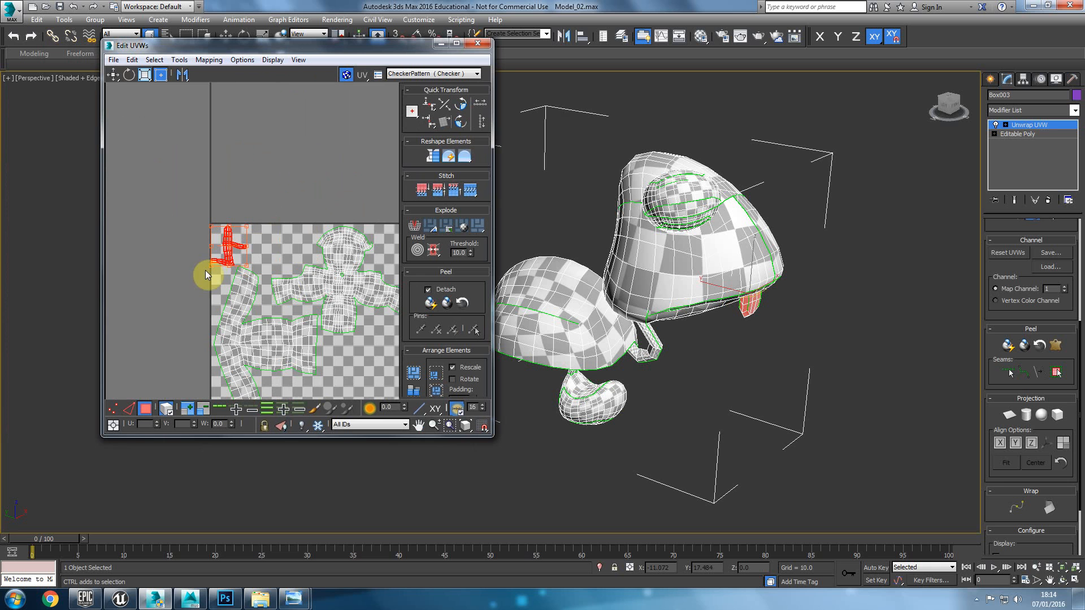
{"action": "scroll", "coordinate": [249, 243], "scroll_direction": "down", "scroll_amount": 8}
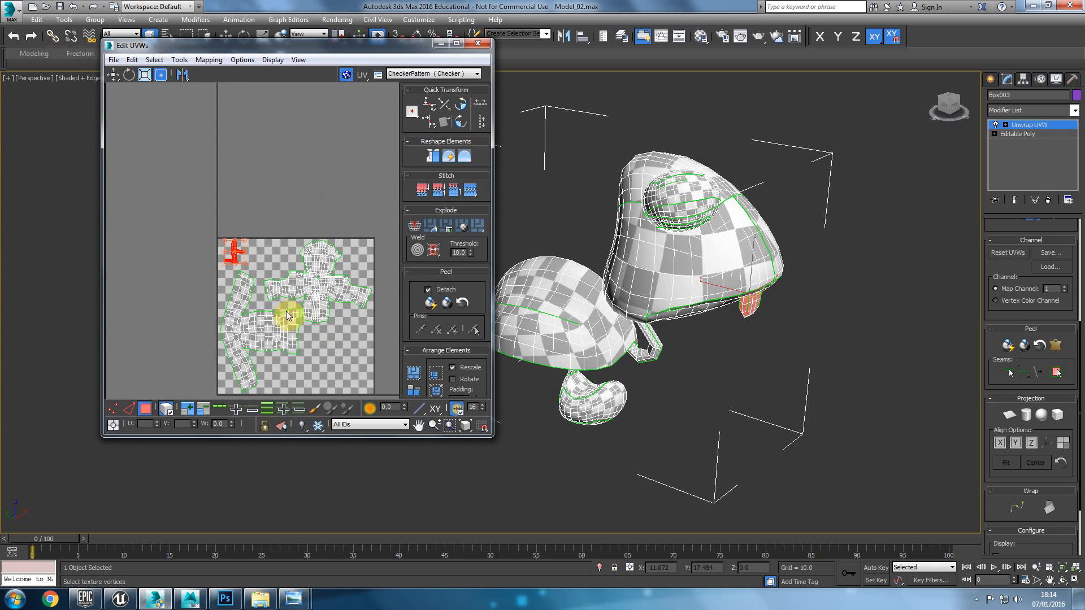
Move the round underside island of the body onto the checker tile
{"action": "scroll", "coordinate": [247, 254], "scroll_direction": "down", "scroll_amount": 2}
{"action": "left_click", "coordinate": [330, 226]}
{"action": "left_click_drag", "start_coordinate": [332, 222], "coordinate": [231, 253]}
{"action": "scroll", "coordinate": [187, 249], "scroll_direction": "up", "scroll_amount": 5}
{"action": "left_click_drag", "start_coordinate": [326, 277], "coordinate": [168, 238]}
{"action": "middle_click_drag", "start_coordinate": [182, 249], "coordinate": [290, 299]}
{"action": "left_click_drag", "start_coordinate": [260, 277], "coordinate": [216, 269]}
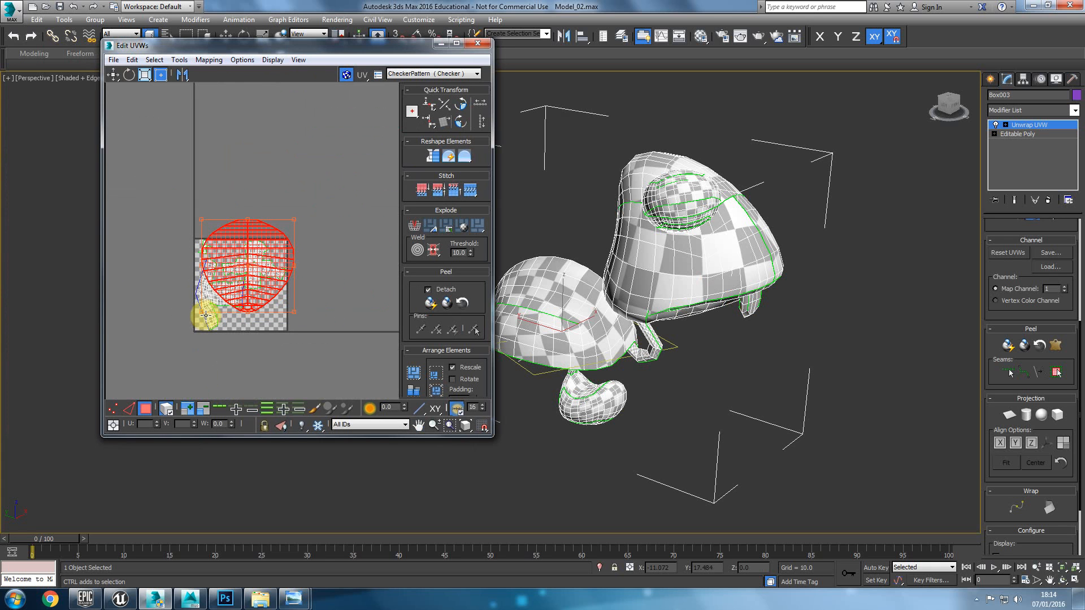
Scale the round underside island down and fit it between the tooth and head islands at the tile's top
{"action": "left_click_drag", "start_coordinate": [199, 318], "coordinate": [161, 289]}
{"action": "scroll", "coordinate": [286, 232], "scroll_direction": "up", "scroll_amount": 4}
{"action": "middle_click_drag", "start_coordinate": [176, 309], "coordinate": [315, 291]}
{"action": "left_click_drag", "start_coordinate": [308, 275], "coordinate": [262, 278]}
{"action": "scroll", "coordinate": [275, 292], "scroll_direction": "down", "scroll_amount": 6}
{"action": "middle_click_drag", "start_coordinate": [218, 285], "coordinate": [121, 237]}
{"action": "middle_click_drag", "start_coordinate": [385, 254], "coordinate": [152, 303]}
Select the T-shaped leg island and move it onto the checker tile
{"action": "left_click", "coordinate": [261, 215]}
{"action": "left_click_drag", "start_coordinate": [258, 218], "coordinate": [169, 269]}
{"action": "middle_click_drag", "start_coordinate": [158, 301], "coordinate": [308, 286]}
{"action": "scroll", "coordinate": [308, 285], "scroll_direction": "down", "scroll_amount": 3}
{"action": "left_click_drag", "start_coordinate": [308, 265], "coordinate": [198, 300]}
{"action": "scroll", "coordinate": [187, 300], "scroll_direction": "up", "scroll_amount": 6}
{"action": "left_click_drag", "start_coordinate": [267, 307], "coordinate": [234, 295]}
Scale the leg island down and place it horizontally in the checker tile's lower-right corner
{"action": "left_click_drag", "start_coordinate": [193, 256], "coordinate": [247, 295], "text": "ctrl"}
{"action": "scroll", "coordinate": [217, 304], "scroll_direction": "up", "scroll_amount": 2}
{"action": "middle_click_drag", "start_coordinate": [190, 310], "coordinate": [249, 312]}
{"action": "scroll", "coordinate": [249, 311], "scroll_direction": "up", "scroll_amount": 2}
{"action": "left_click_drag", "start_coordinate": [239, 260], "coordinate": [241, 262]}
{"action": "left_click_drag", "start_coordinate": [304, 310], "coordinate": [309, 309]}
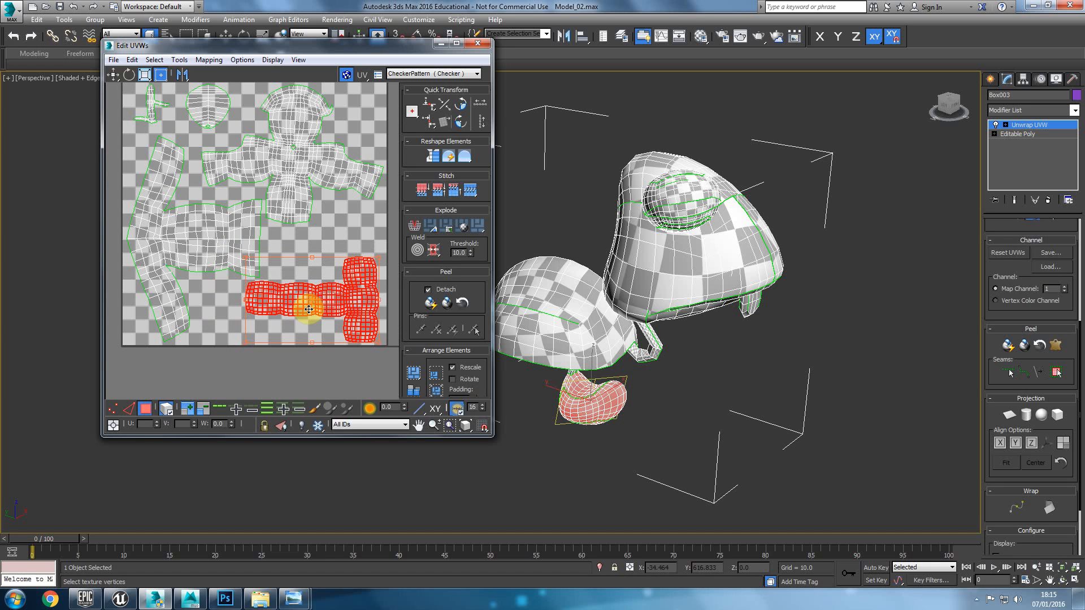
Move the long strip-shaped island from the upper layout area toward the checker tile
{"action": "scroll", "coordinate": [308, 309], "scroll_direction": "down", "scroll_amount": 10}
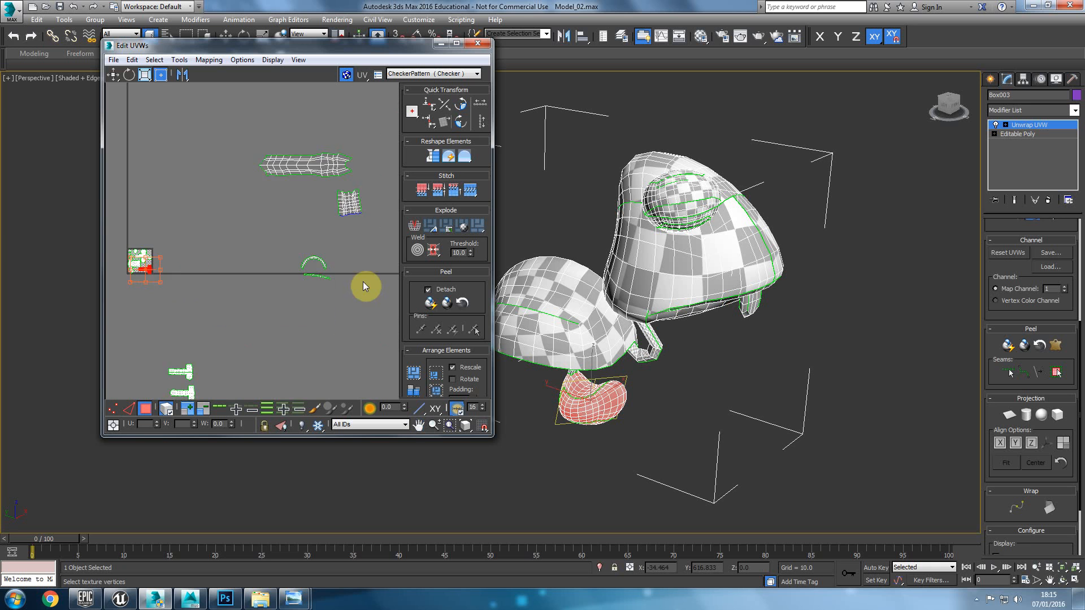
{"action": "left_click_drag", "start_coordinate": [361, 163], "coordinate": [254, 204]}
{"action": "left_click_drag", "start_coordinate": [326, 188], "coordinate": [218, 230]}
{"action": "scroll", "coordinate": [216, 272], "scroll_direction": "up", "scroll_amount": 5}
{"action": "middle_click_drag", "start_coordinate": [200, 274], "coordinate": [286, 296]}
{"action": "left_click_drag", "start_coordinate": [333, 154], "coordinate": [290, 245]}
Scale the long strip island down and park it just below the checker tile
{"action": "middle_click_drag", "start_coordinate": [182, 250], "coordinate": [222, 260]}
{"action": "left_click_drag", "start_coordinate": [144, 214], "coordinate": [268, 276], "text": "ctrl"}
{"action": "scroll", "coordinate": [263, 310], "scroll_direction": "up", "scroll_amount": 3}
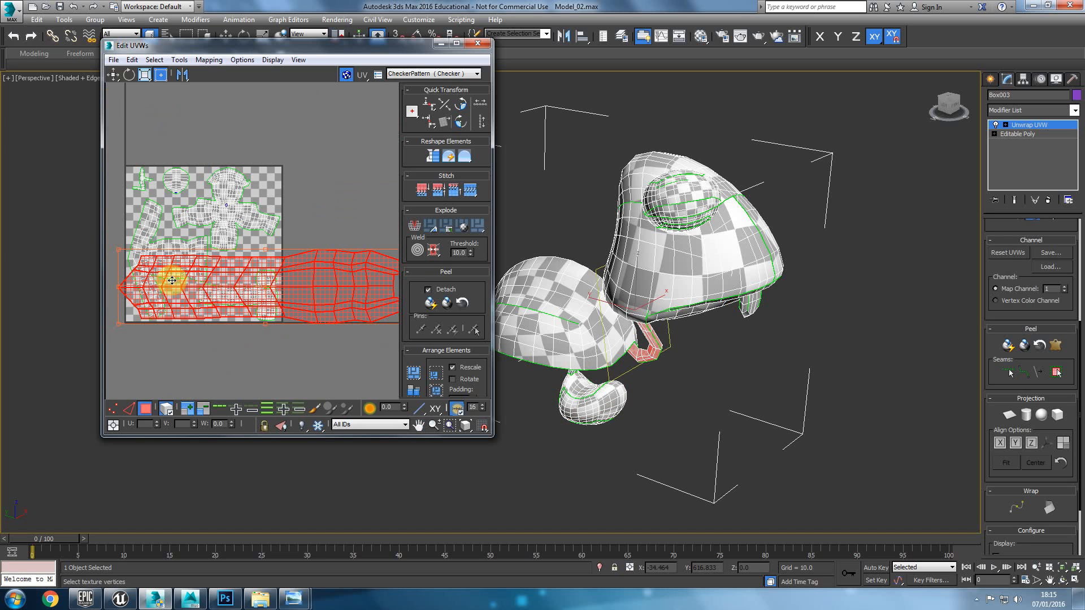
{"action": "left_click_drag", "start_coordinate": [163, 270], "coordinate": [189, 284], "text": "ctrl"}
{"action": "left_click_drag", "start_coordinate": [246, 294], "coordinate": [185, 384]}
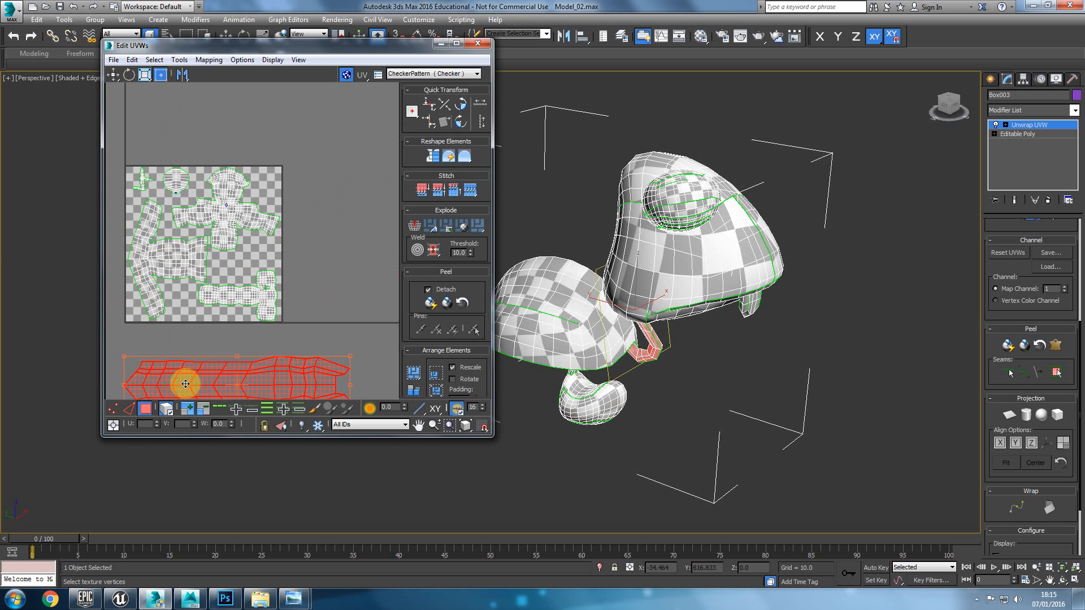
Rotate the leg island about 88 degrees to stand upright and move it into the tile's lower-right corner
{"action": "left_click", "coordinate": [253, 300]}
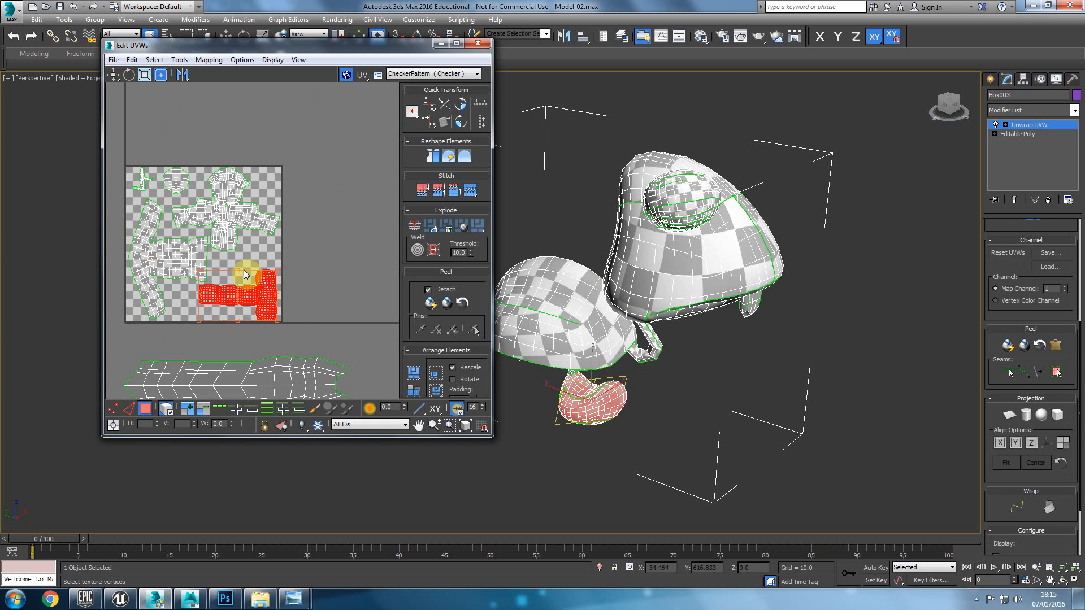
{"action": "left_click_drag", "start_coordinate": [236, 273], "coordinate": [294, 290]}
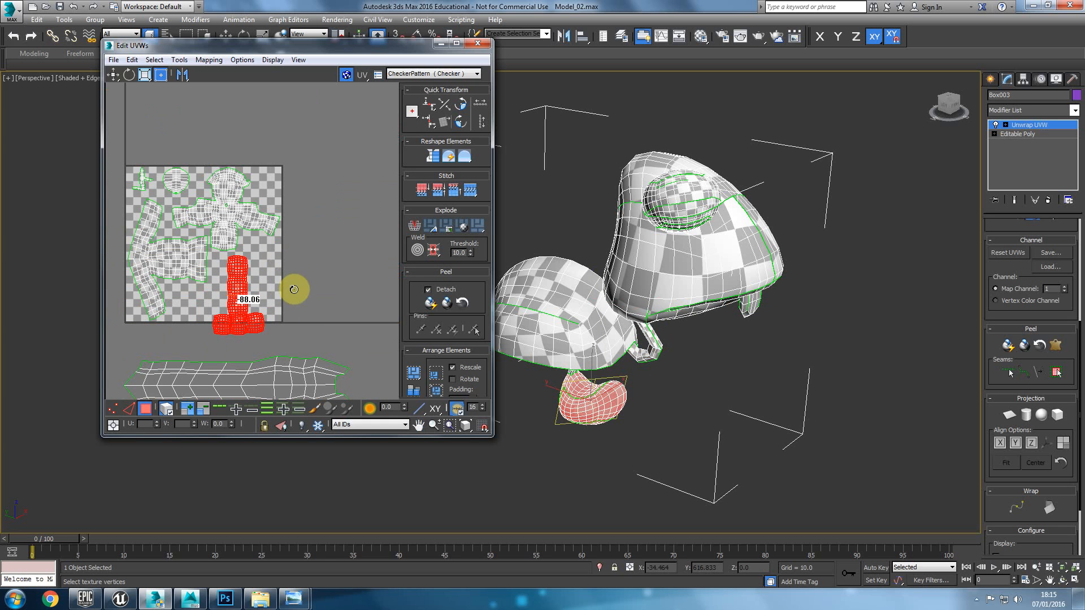
{"action": "left_click_drag", "start_coordinate": [231, 276], "coordinate": [247, 267]}
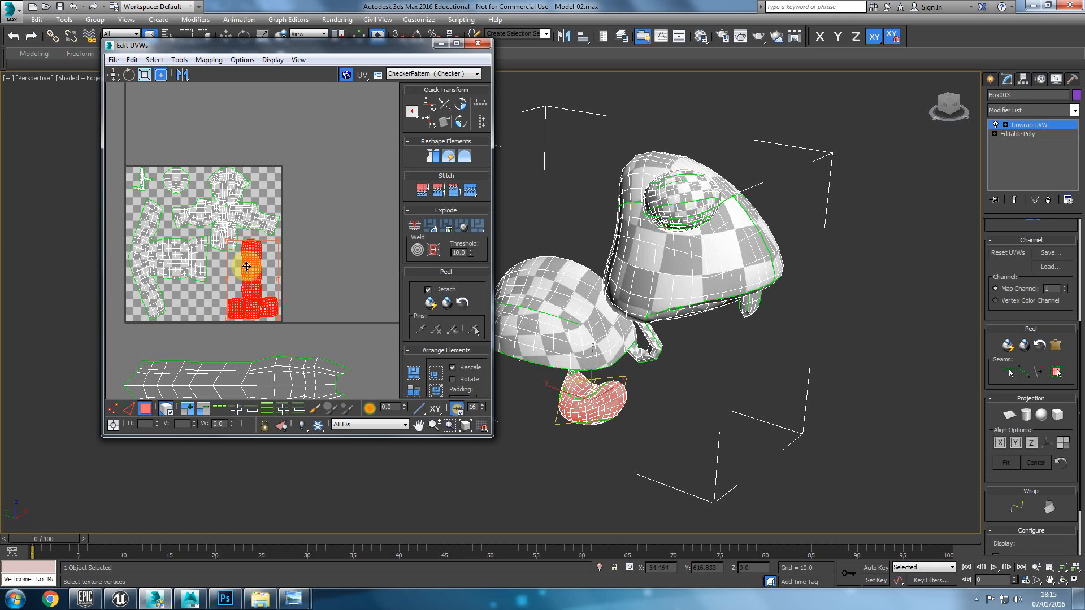
Try the long strip island over the tile, scale it down further, and place it just below the tile
{"action": "left_click", "coordinate": [255, 359]}
{"action": "left_click", "coordinate": [254, 364]}
{"action": "middle_click_drag", "start_coordinate": [254, 375], "coordinate": [290, 299]}
{"action": "left_click_drag", "start_coordinate": [285, 311], "coordinate": [255, 232]}
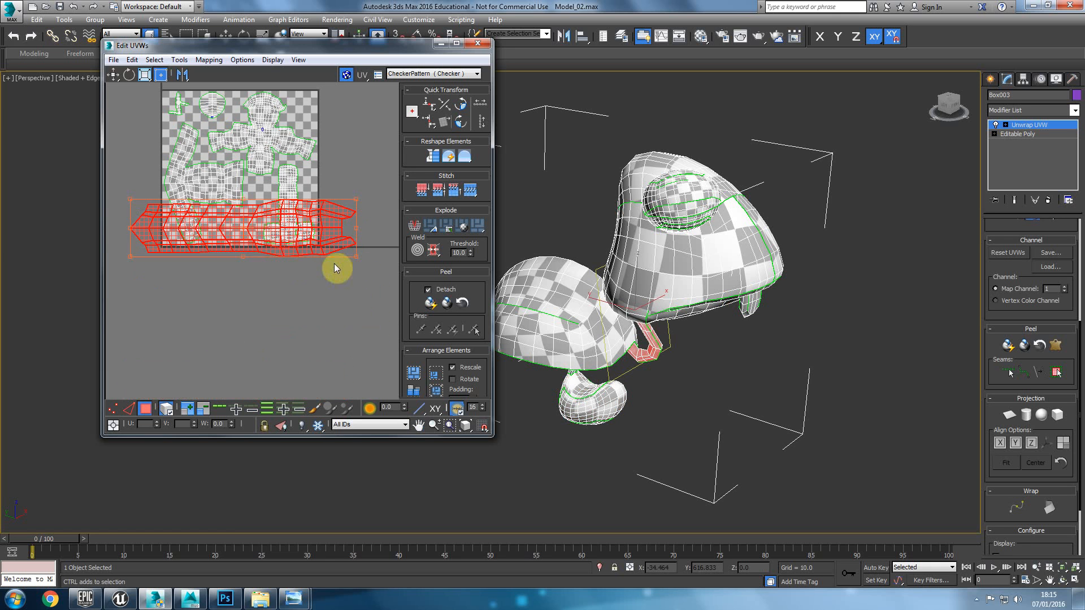
{"action": "left_click_drag", "start_coordinate": [357, 257], "coordinate": [279, 289]}
Rotate the leg island back about 88 degrees and set it diagonally in the tile's lower-right area below the head island
{"action": "left_click", "coordinate": [280, 215]}
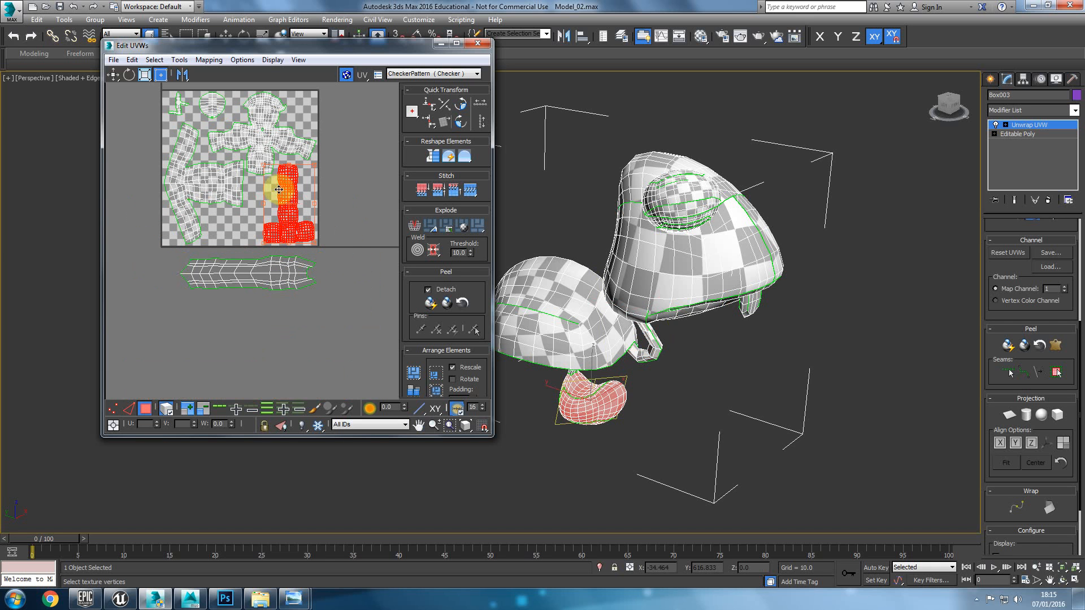
{"action": "left_click_drag", "start_coordinate": [265, 215], "coordinate": [280, 276]}
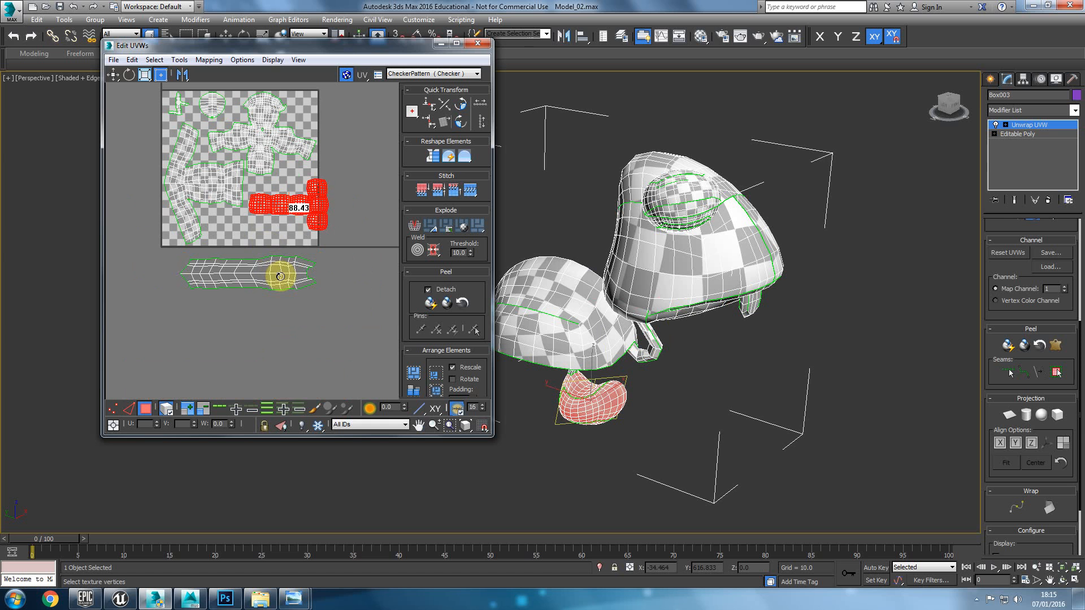
{"action": "left_click_drag", "start_coordinate": [302, 211], "coordinate": [283, 226]}
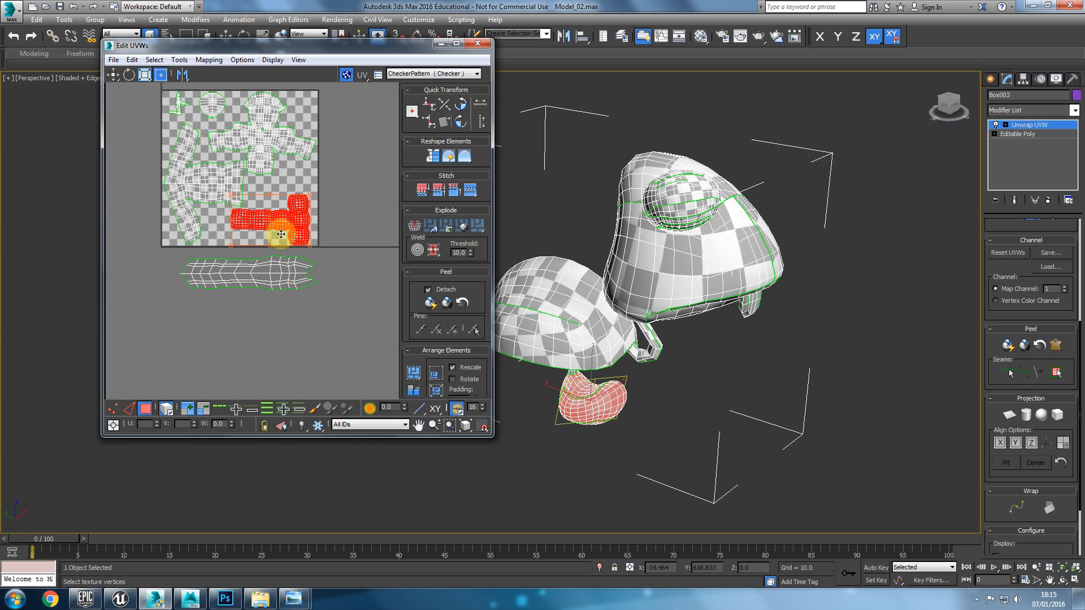
{"action": "left_click_drag", "start_coordinate": [271, 204], "coordinate": [282, 192]}
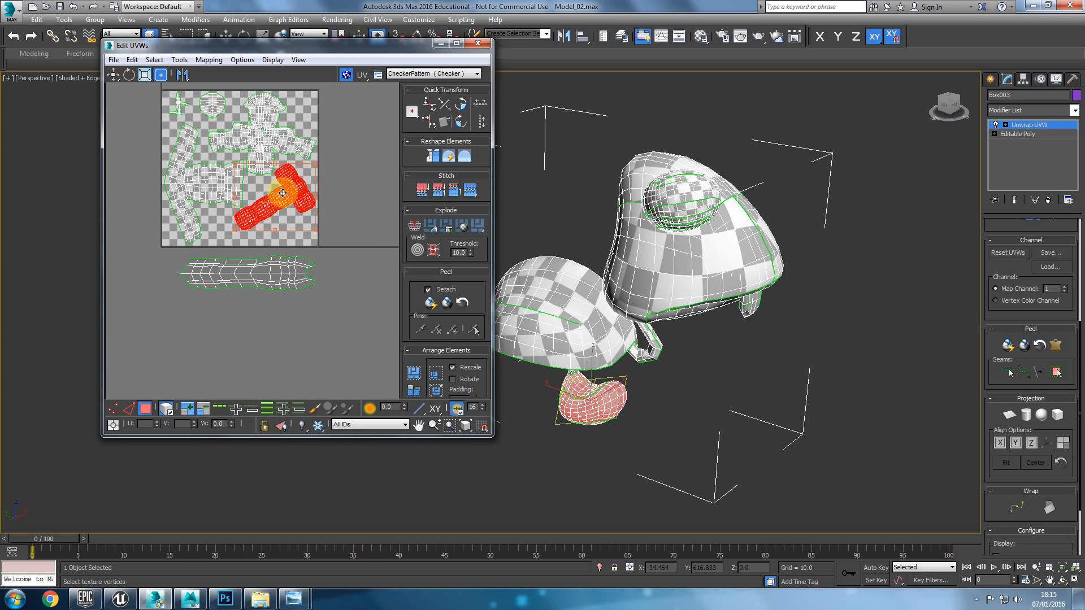
Move the long strip island into the tile along its lower-right edge and scale the leg island down above it
{"action": "left_click_drag", "start_coordinate": [280, 274], "coordinate": [283, 233]}
{"action": "scroll", "coordinate": [282, 238], "scroll_direction": "up", "scroll_amount": 3}
{"action": "left_click_drag", "start_coordinate": [249, 44], "coordinate": [265, 1]}
{"action": "left_click_drag", "start_coordinate": [282, 294], "coordinate": [362, 333]}
{"action": "left_click_drag", "start_coordinate": [602, 362], "coordinate": [611, 359]}
{"action": "left_click", "coordinate": [548, 258]}
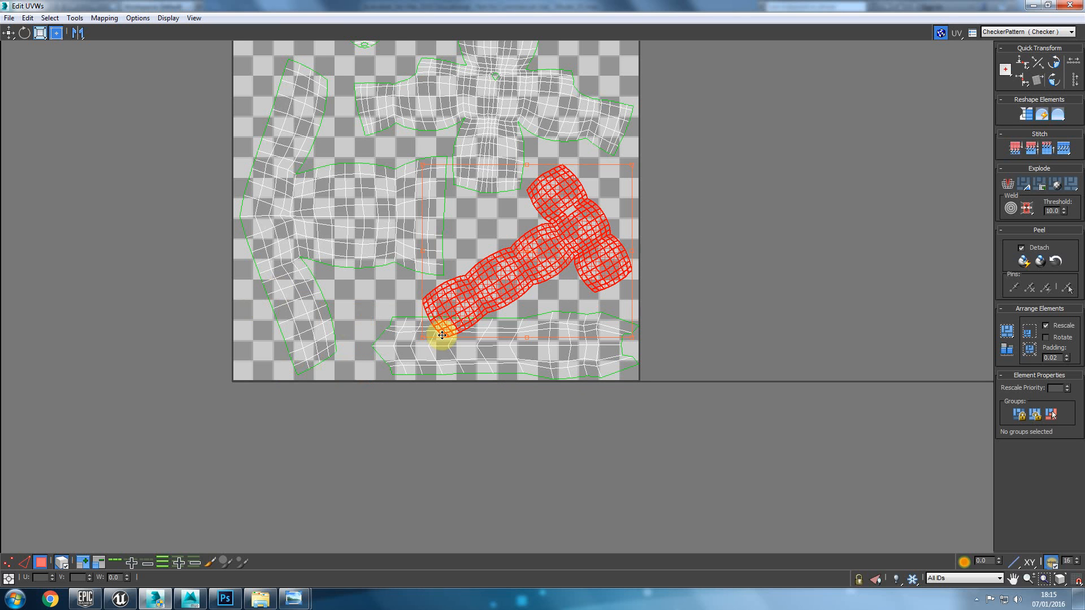
{"action": "left_click_drag", "start_coordinate": [425, 338], "coordinate": [470, 311]}
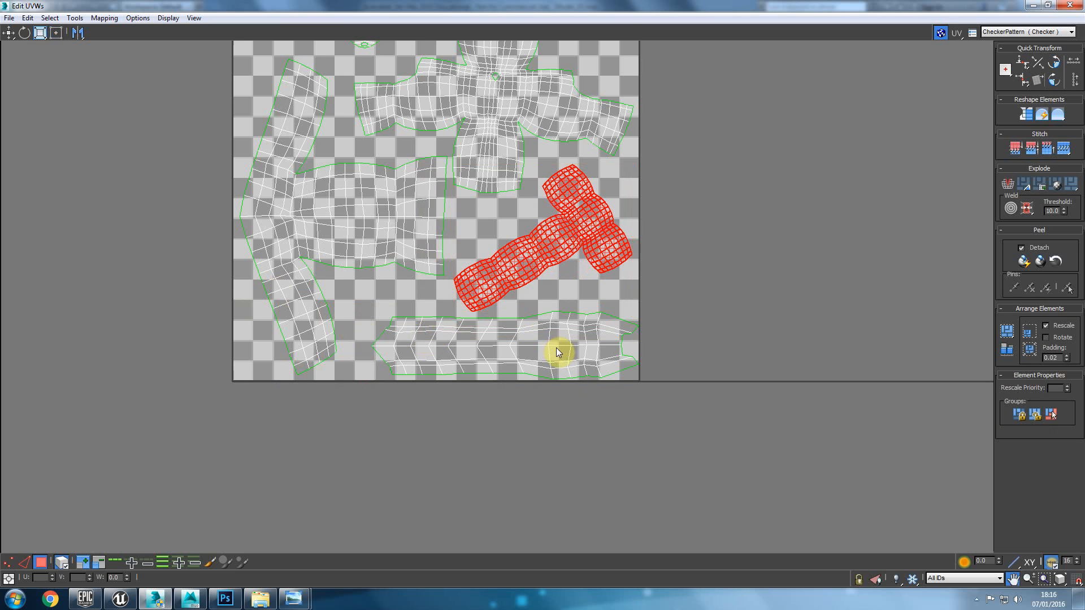
Nudge the long strip island into its final position inside the tile's lower-right corner
{"action": "scroll", "coordinate": [556, 348], "scroll_direction": "down", "scroll_amount": 3}
{"action": "left_click_drag", "start_coordinate": [452, 5], "coordinate": [214, 78]}
{"action": "left_click", "coordinate": [230, 315]}
{"action": "left_click", "coordinate": [215, 295]}
{"action": "scroll", "coordinate": [215, 295], "scroll_direction": "up", "scroll_amount": 5}
{"action": "left_click_drag", "start_coordinate": [196, 322], "coordinate": [197, 318]}
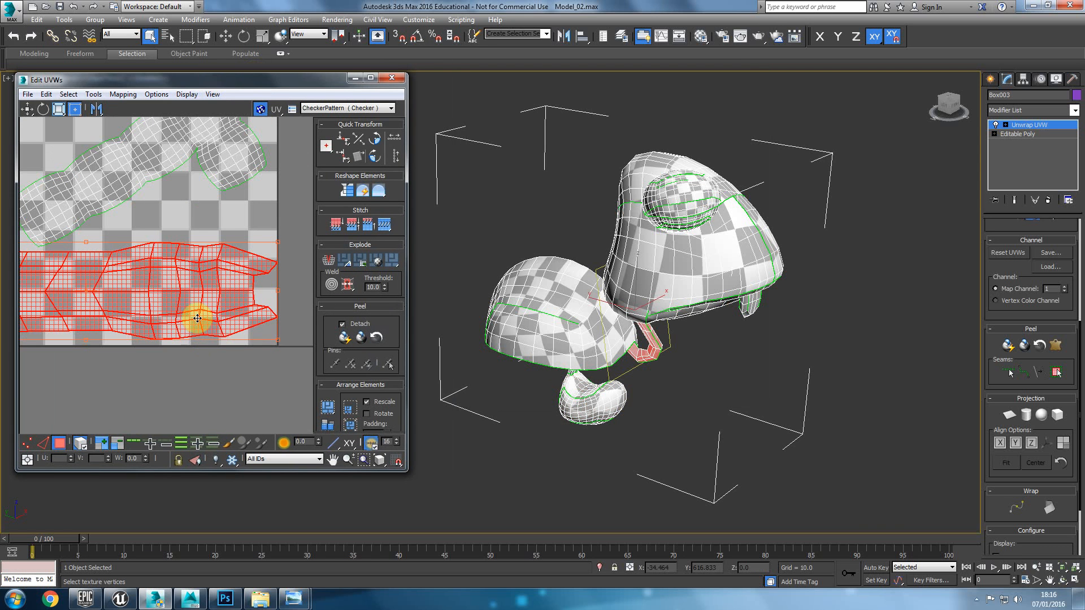
{"action": "scroll", "coordinate": [170, 328], "scroll_direction": "down", "scroll_amount": 2}
{"action": "middle_click_drag", "start_coordinate": [169, 322], "coordinate": [300, 368]}
{"action": "scroll", "coordinate": [178, 358], "scroll_direction": "down", "scroll_amount": 5}
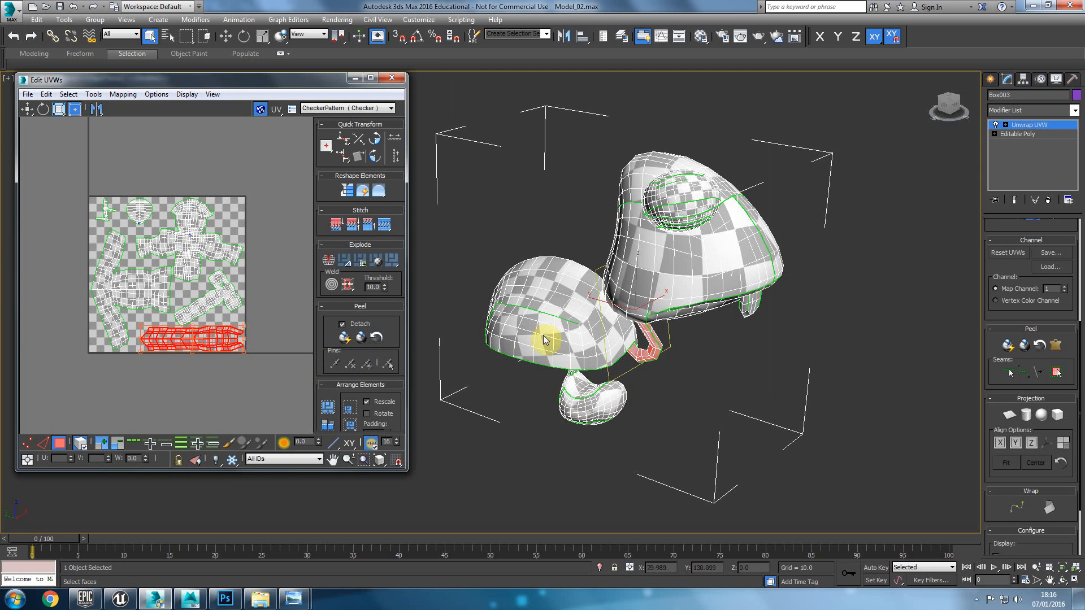
Select both eyeball islands lying below the tile and move them up to the tile's lower edge
{"action": "left_click", "coordinate": [333, 333]}
{"action": "scroll", "coordinate": [170, 323], "scroll_direction": "down", "scroll_amount": 5}
{"action": "middle_click_drag", "start_coordinate": [150, 312], "coordinate": [117, 245]}
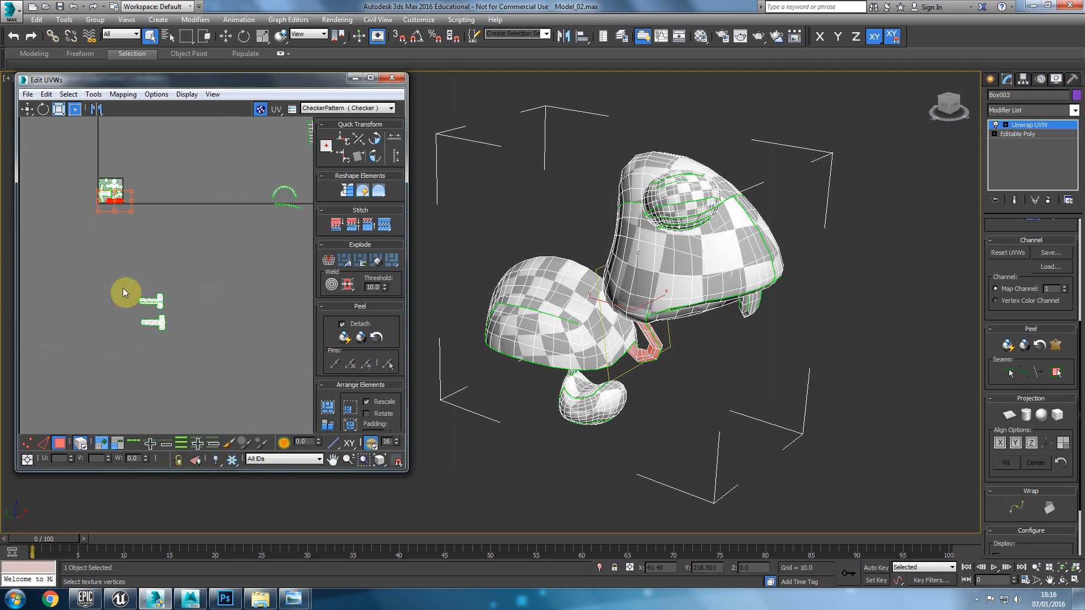
{"action": "left_click", "coordinate": [152, 301]}
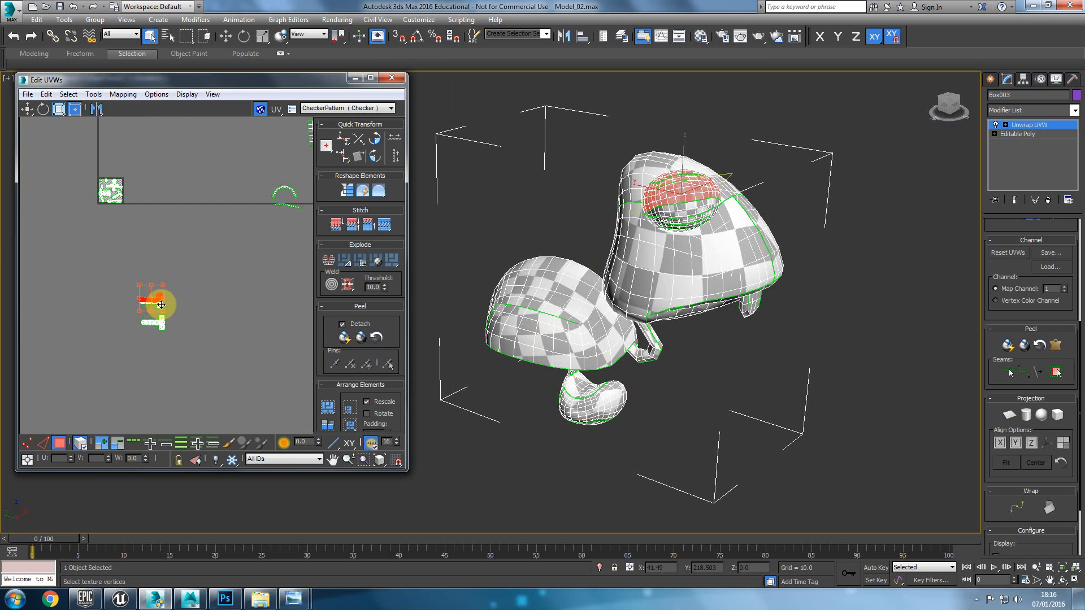
{"action": "left_click", "coordinate": [168, 323], "text": "ctrl"}
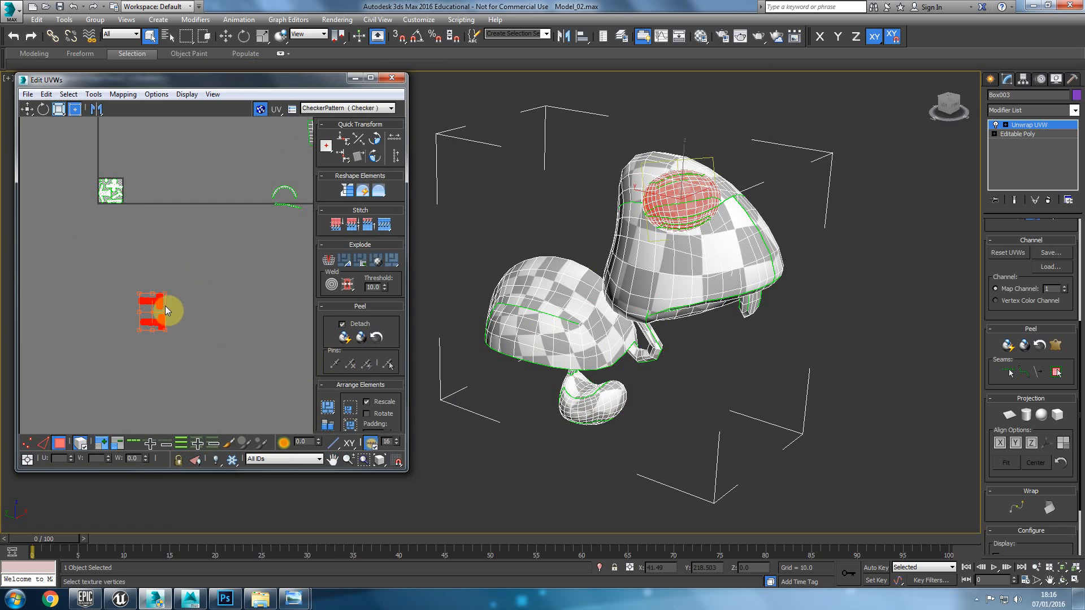
{"action": "left_click_drag", "start_coordinate": [150, 284], "coordinate": [128, 204]}
{"action": "scroll", "coordinate": [128, 204], "scroll_direction": "up", "scroll_amount": 5}
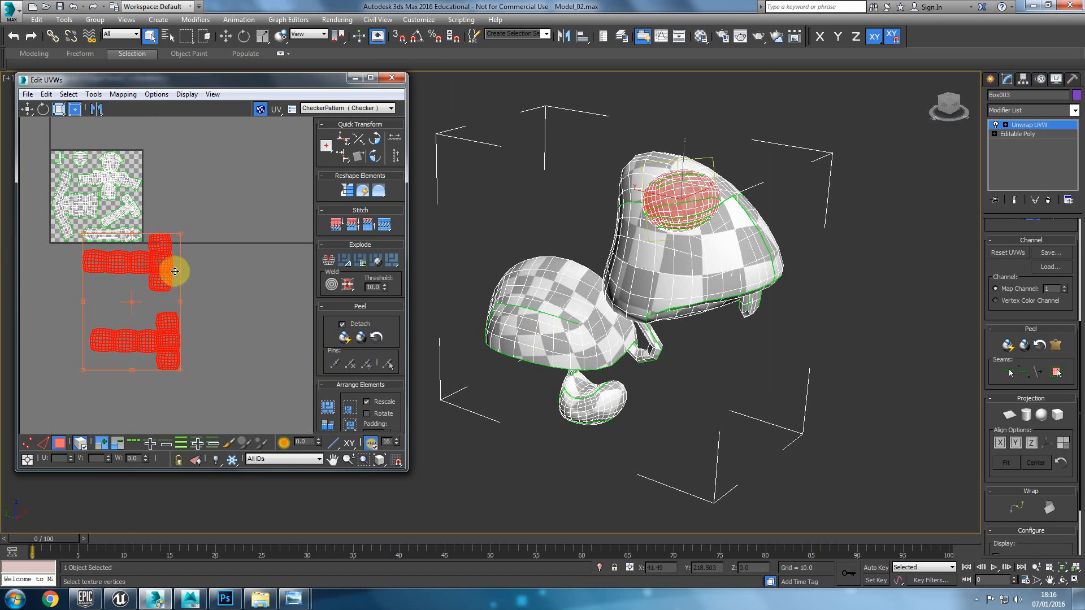
Scale the two eyeball islands down and place them in the tile's upper-right corner, with the upper one turned to face the opposite way
{"action": "left_click_drag", "start_coordinate": [178, 239], "coordinate": [136, 206]}
{"action": "scroll", "coordinate": [141, 166], "scroll_direction": "up", "scroll_amount": 4}
{"action": "left_click_drag", "start_coordinate": [164, 172], "coordinate": [141, 162], "text": "ctrl"}
{"action": "middle_click_drag", "start_coordinate": [138, 202], "coordinate": [206, 274]}
{"action": "left_click_drag", "start_coordinate": [179, 222], "coordinate": [217, 524]}
{"action": "scroll", "coordinate": [119, 210], "scroll_direction": "up", "scroll_amount": 4}
{"action": "left_click", "coordinate": [188, 287]}
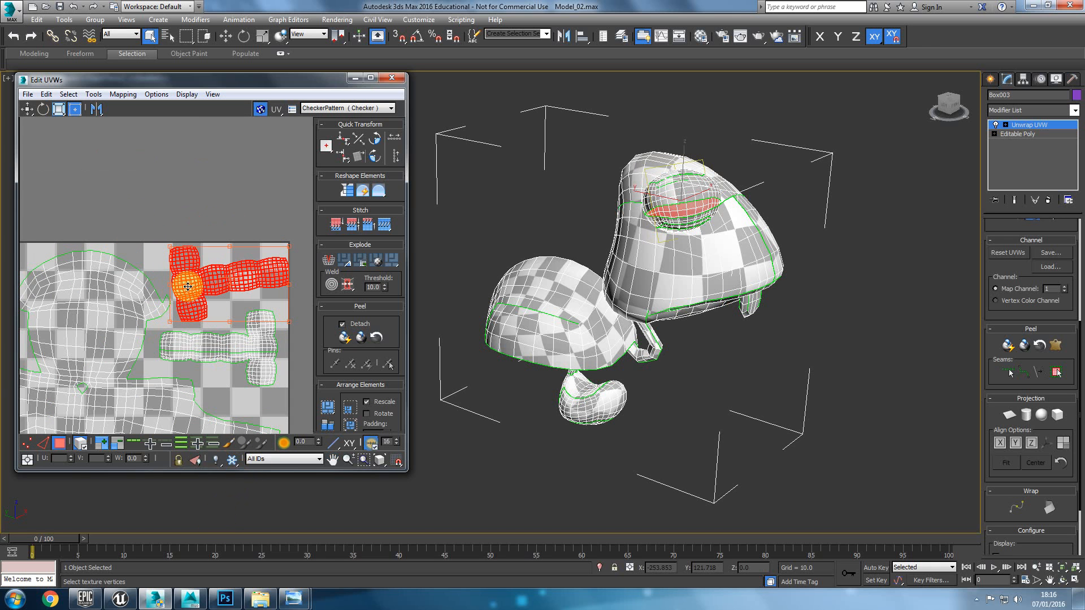
{"action": "left_click_drag", "start_coordinate": [188, 287], "coordinate": [185, 288]}
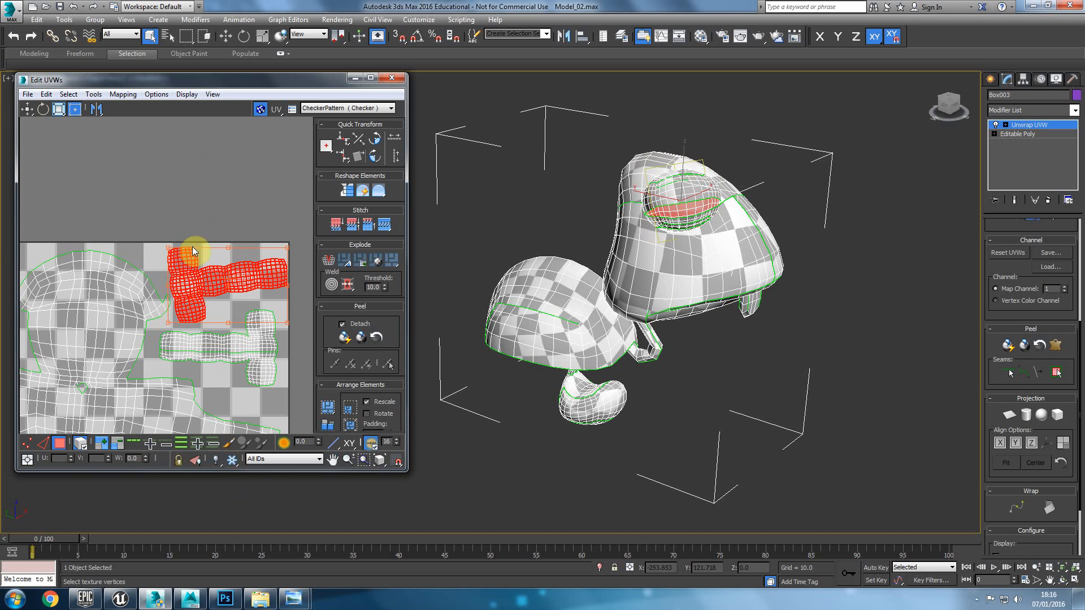
Scale the upper eyeball island down slightly within the tile's upper-right corner
{"action": "scroll", "coordinate": [225, 266], "scroll_direction": "up", "scroll_amount": 3}
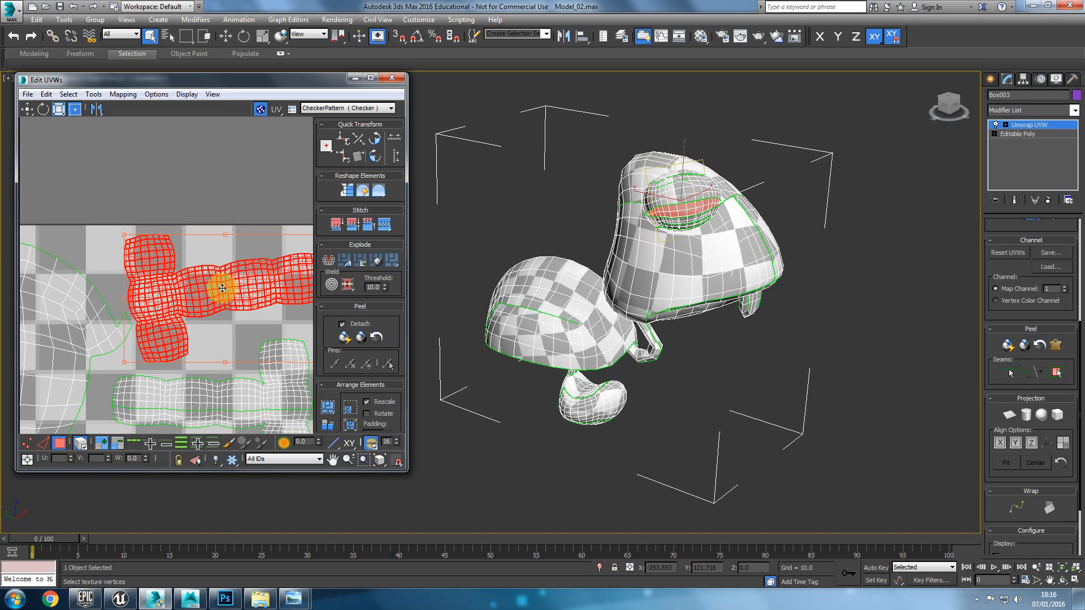
{"action": "left_click", "coordinate": [213, 189]}
{"action": "scroll", "coordinate": [229, 278], "scroll_direction": "down", "scroll_amount": 2}
{"action": "scroll", "coordinate": [254, 319], "scroll_direction": "down", "scroll_amount": 4}
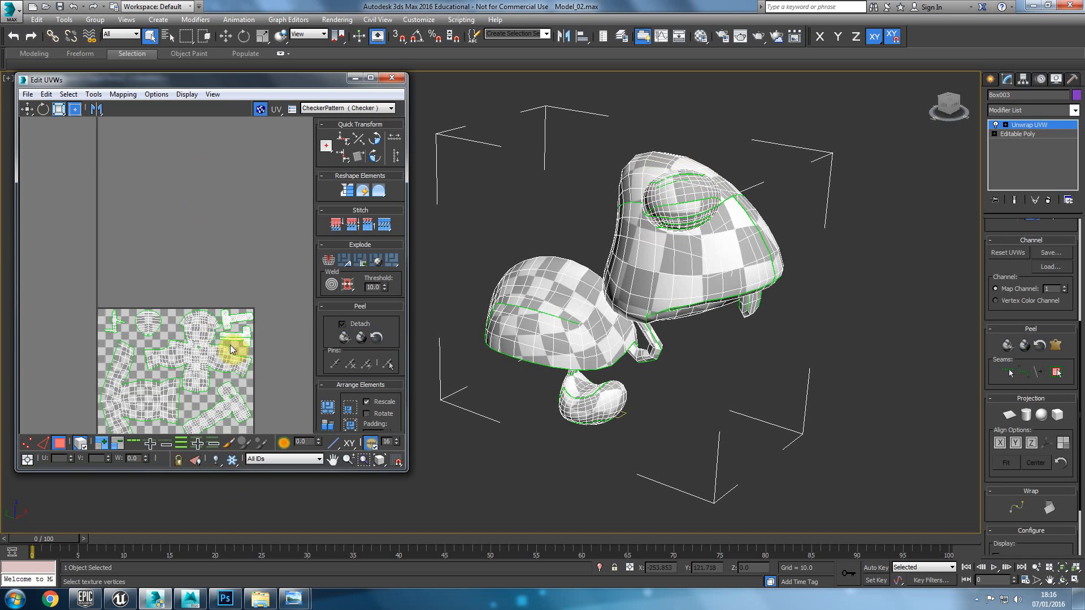
{"action": "scroll", "coordinate": [223, 341], "scroll_direction": "up", "scroll_amount": 5}
{"action": "middle_click_drag", "start_coordinate": [201, 298], "coordinate": [62, 327]}
{"action": "left_click", "coordinate": [164, 278]}
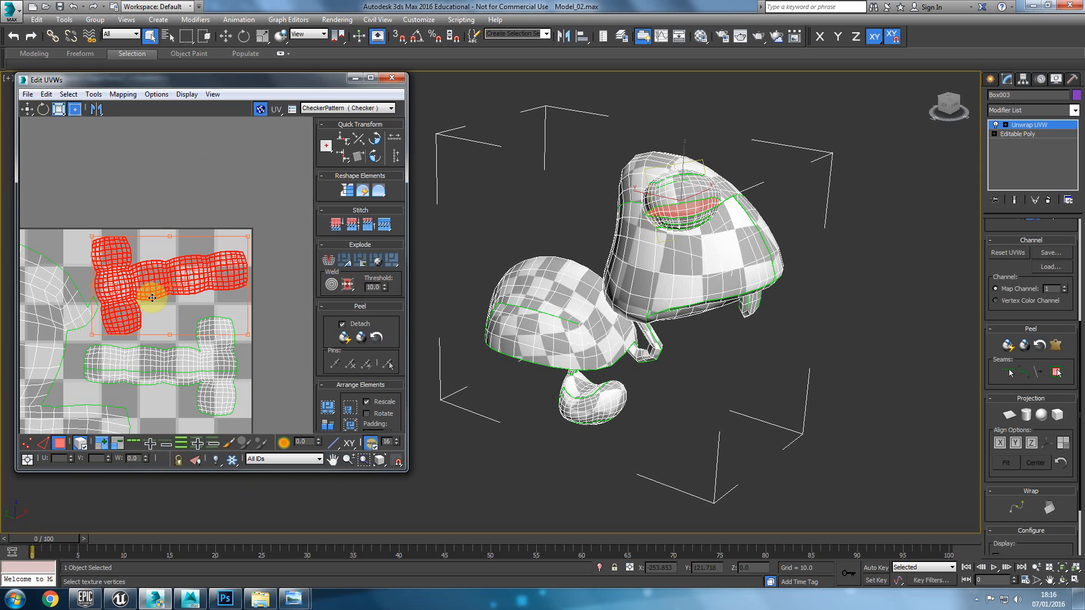
{"action": "left_click_drag", "start_coordinate": [92, 336], "coordinate": [118, 323]}
Select the rectangular ankle island outside the tile and move it over to the tile's right edge
{"action": "scroll", "coordinate": [126, 323], "scroll_direction": "down", "scroll_amount": 6}
{"action": "middle_click_drag", "start_coordinate": [150, 312], "coordinate": [195, 210]}
{"action": "left_click", "coordinate": [231, 307]}
{"action": "scroll", "coordinate": [230, 307], "scroll_direction": "down", "scroll_amount": 4}
{"action": "middle_click_drag", "start_coordinate": [230, 307], "coordinate": [29, 242]}
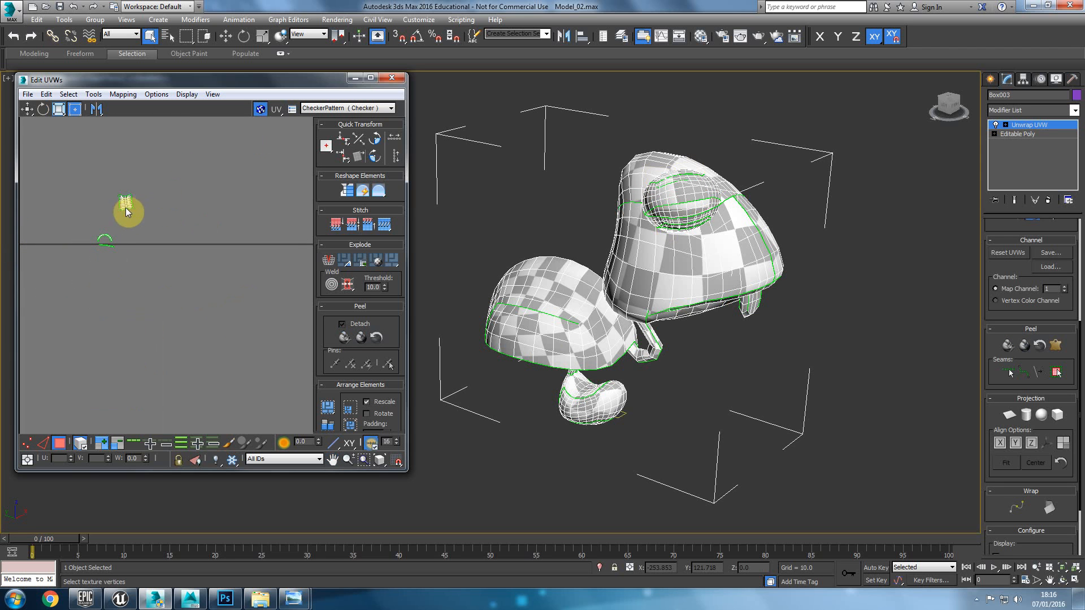
{"action": "middle_click_drag", "start_coordinate": [526, 283], "coordinate": [509, 244], "text": "alt"}
{"action": "middle_click_drag", "start_coordinate": [209, 251], "coordinate": [275, 271]}
{"action": "left_click_drag", "start_coordinate": [198, 232], "coordinate": [141, 258]}
{"action": "scroll", "coordinate": [66, 260], "scroll_direction": "up", "scroll_amount": 5}
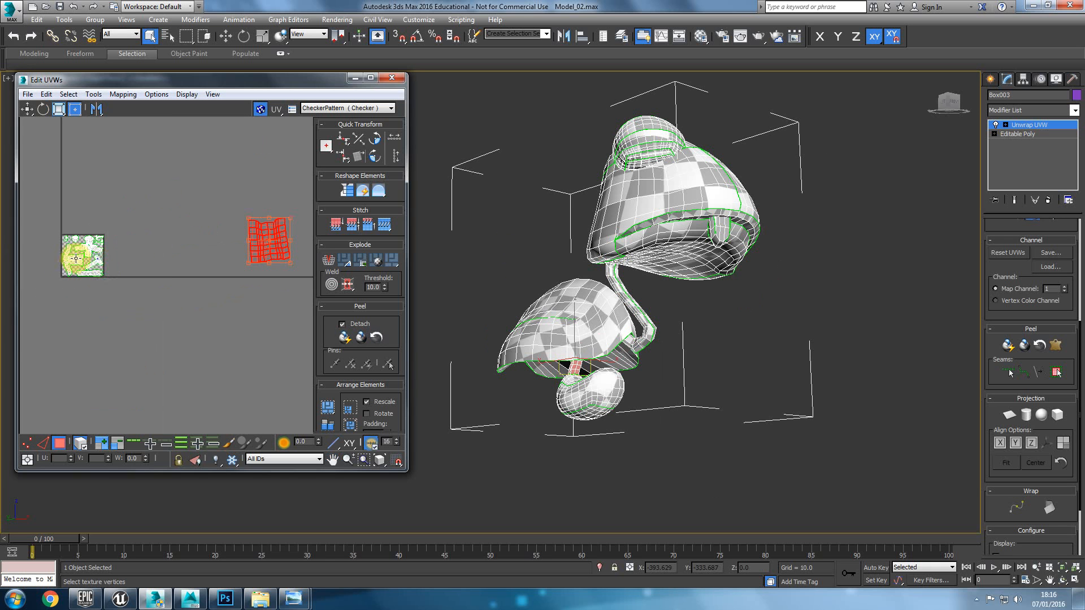
{"action": "left_click_drag", "start_coordinate": [263, 254], "coordinate": [129, 272]}
Scale the ankle island down to a small patch between the head and leg islands
{"action": "scroll", "coordinate": [96, 263], "scroll_direction": "up", "scroll_amount": 5}
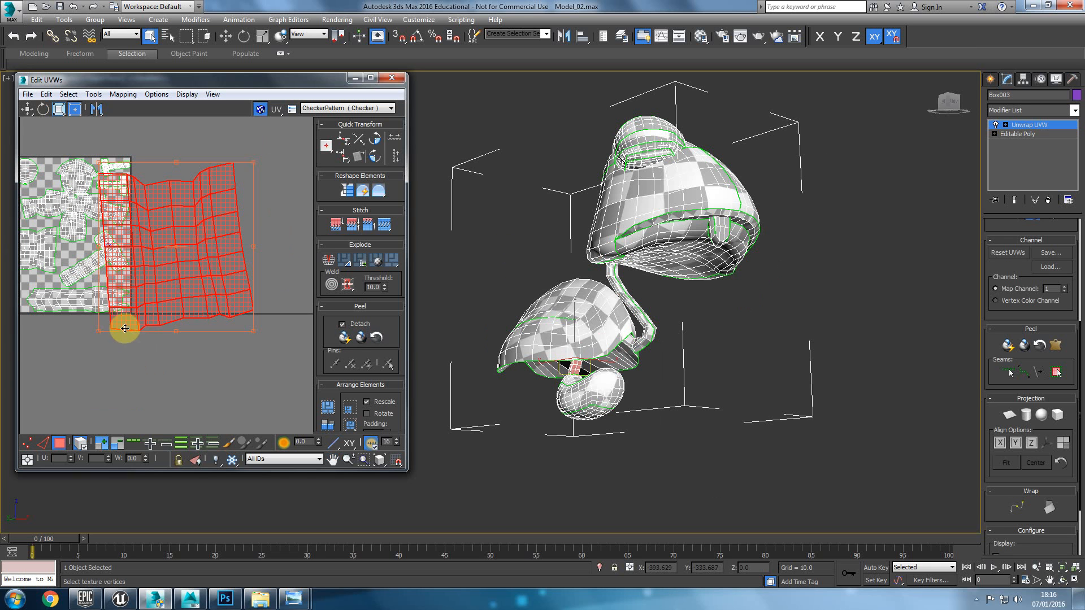
{"action": "left_click_drag", "start_coordinate": [98, 332], "coordinate": [73, 241]}
{"action": "scroll", "coordinate": [67, 264], "scroll_direction": "up", "scroll_amount": 5}
{"action": "scroll", "coordinate": [78, 243], "scroll_direction": "down", "scroll_amount": 6}
Move the two mouth-rim islands to the tile's left edge and scale them down together
{"action": "scroll", "coordinate": [164, 266], "scroll_direction": "down", "scroll_amount": 5}
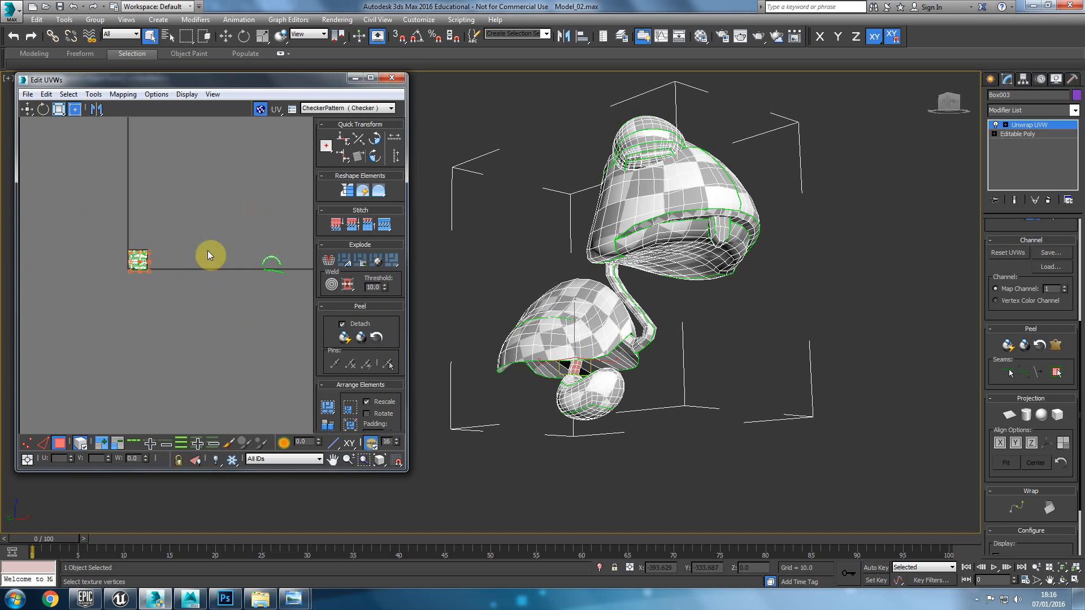
{"action": "left_click_drag", "start_coordinate": [362, 331], "coordinate": [363, 331]}
{"action": "middle_click_drag", "start_coordinate": [597, 313], "coordinate": [534, 308], "text": "alt"}
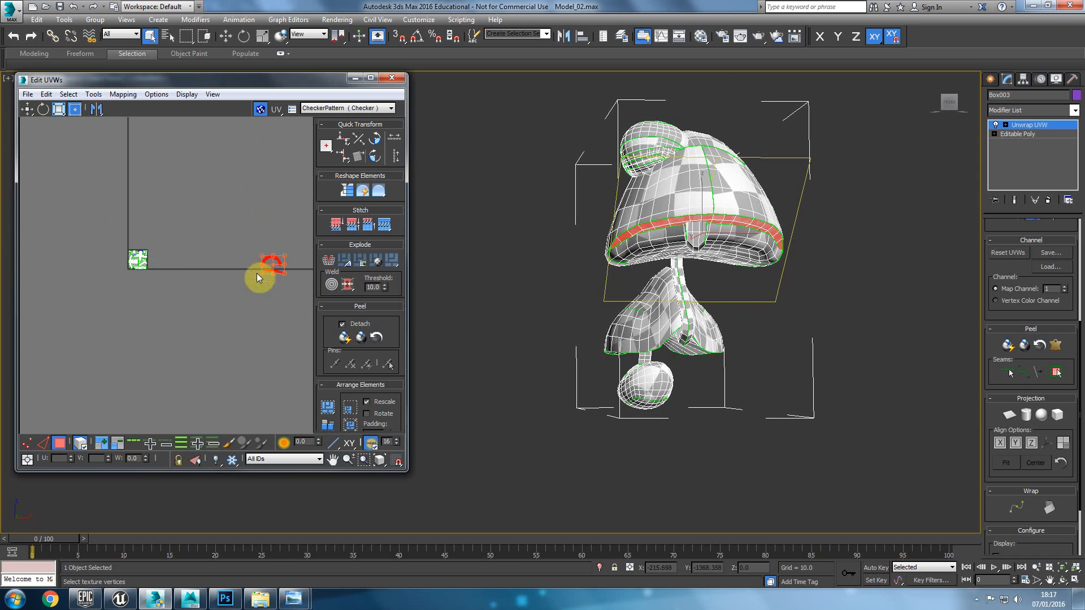
{"action": "left_click_drag", "start_coordinate": [238, 80], "coordinate": [286, 7]}
{"action": "scroll", "coordinate": [572, 301], "scroll_direction": "up", "scroll_amount": 5}
{"action": "middle_click_drag", "start_coordinate": [273, 192], "coordinate": [409, 266]}
{"action": "scroll", "coordinate": [412, 267], "scroll_direction": "up", "scroll_amount": 4}
{"action": "left_click_drag", "start_coordinate": [451, 329], "coordinate": [256, 353]}
{"action": "middle_click_drag", "start_coordinate": [269, 383], "coordinate": [371, 351]}
{"action": "left_click_drag", "start_coordinate": [369, 312], "coordinate": [19, 214]}
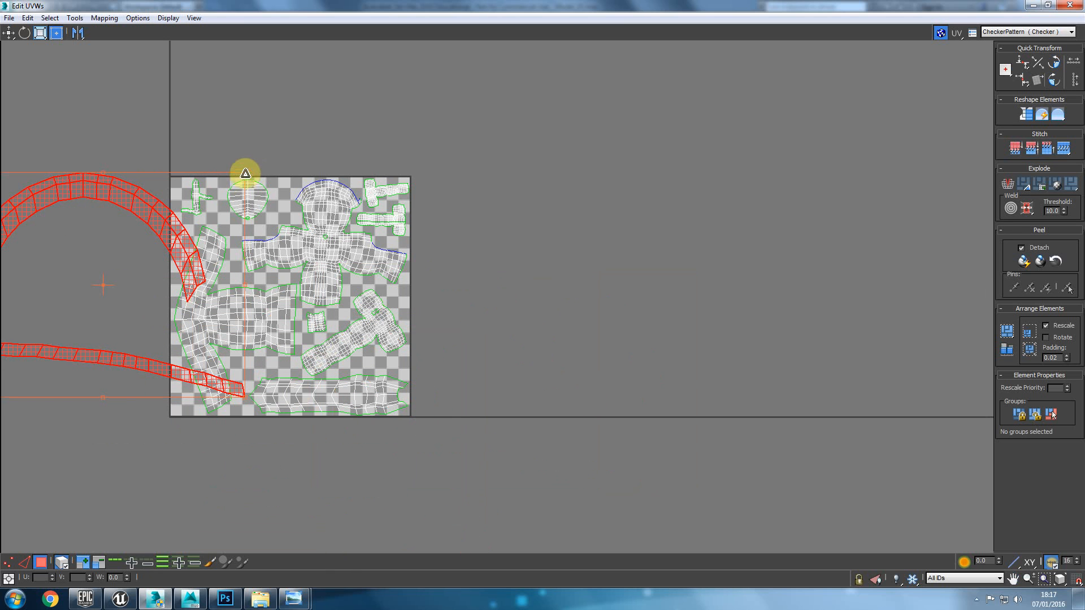
{"action": "left_click_drag", "start_coordinate": [245, 175], "coordinate": [102, 287]}
Place the arched mouth-rim island in the tile's upper-left area and shift the small branched island above it to the left
{"action": "middle_click_drag", "start_coordinate": [154, 241], "coordinate": [238, 192]}
{"action": "left_click", "coordinate": [239, 193]}
{"action": "left_click_drag", "start_coordinate": [155, 264], "coordinate": [327, 191]}
{"action": "scroll", "coordinate": [307, 170], "scroll_direction": "up", "scroll_amount": 3}
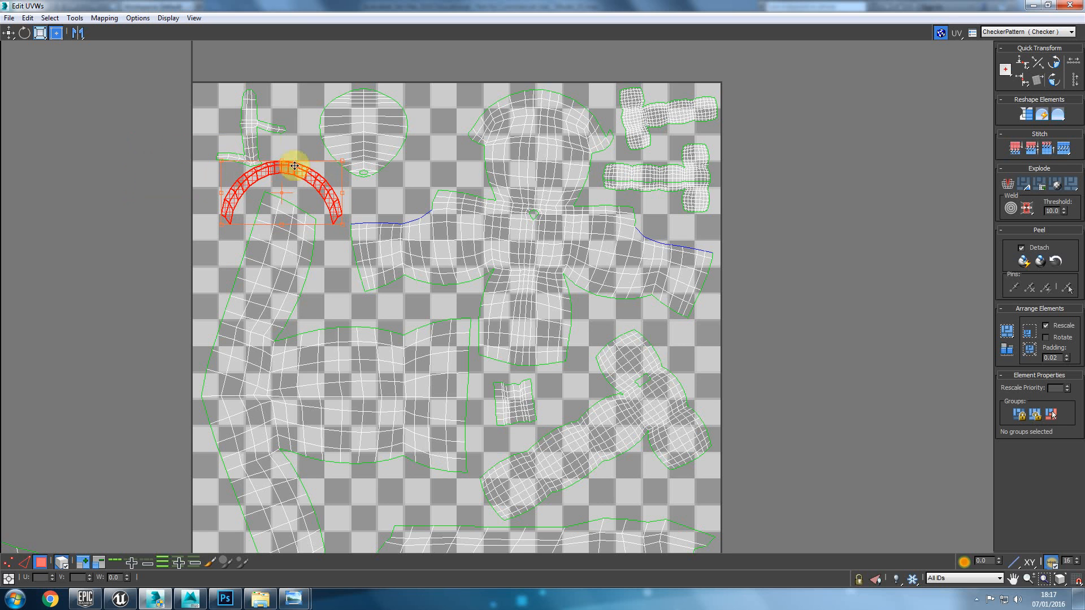
{"action": "middle_click_drag", "start_coordinate": [258, 146], "coordinate": [273, 206]}
{"action": "left_click", "coordinate": [265, 193]}
{"action": "left_click_drag", "start_coordinate": [266, 193], "coordinate": [250, 190]}
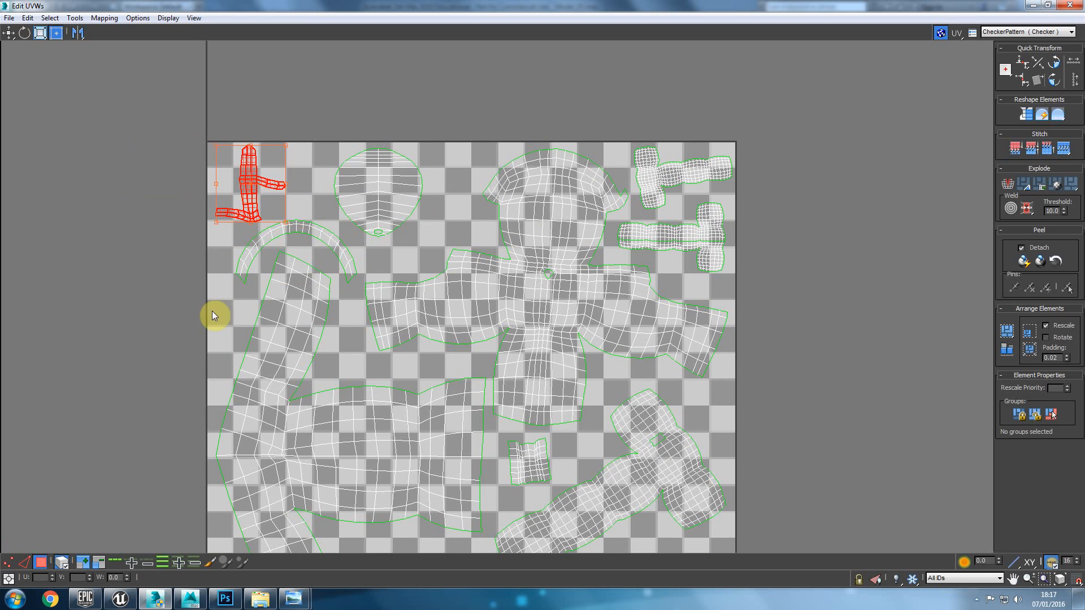
Move the thin curved mouth-rim strip into the tile between the body island and the long strip island
{"action": "scroll", "coordinate": [213, 308], "scroll_direction": "down", "scroll_amount": 4}
{"action": "left_click_drag", "start_coordinate": [235, 267], "coordinate": [168, 379]}
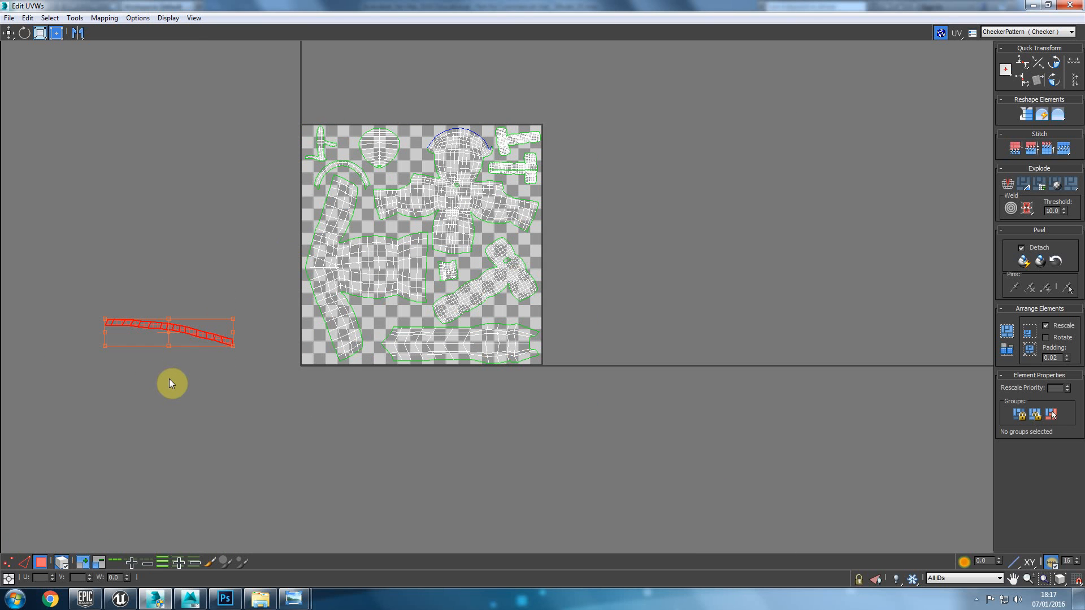
{"action": "left_click_drag", "start_coordinate": [196, 334], "coordinate": [449, 291]}
{"action": "scroll", "coordinate": [426, 321], "scroll_direction": "up", "scroll_amount": 5}
{"action": "left_click_drag", "start_coordinate": [557, 329], "coordinate": [427, 300], "text": "ctrl"}
{"action": "left_click", "coordinate": [387, 393]}
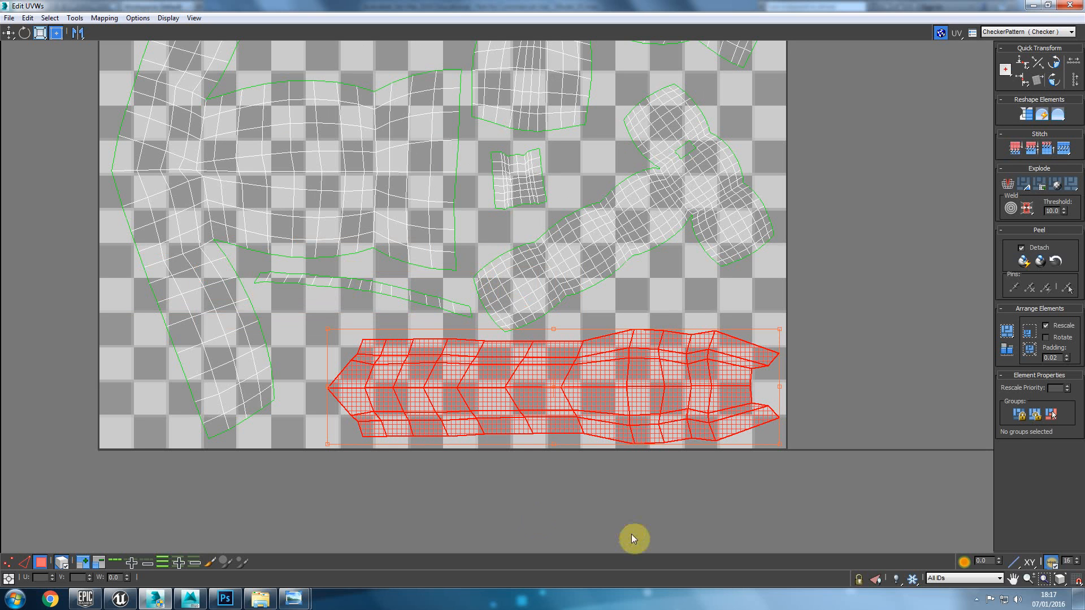
{"action": "left_click", "coordinate": [977, 600]}
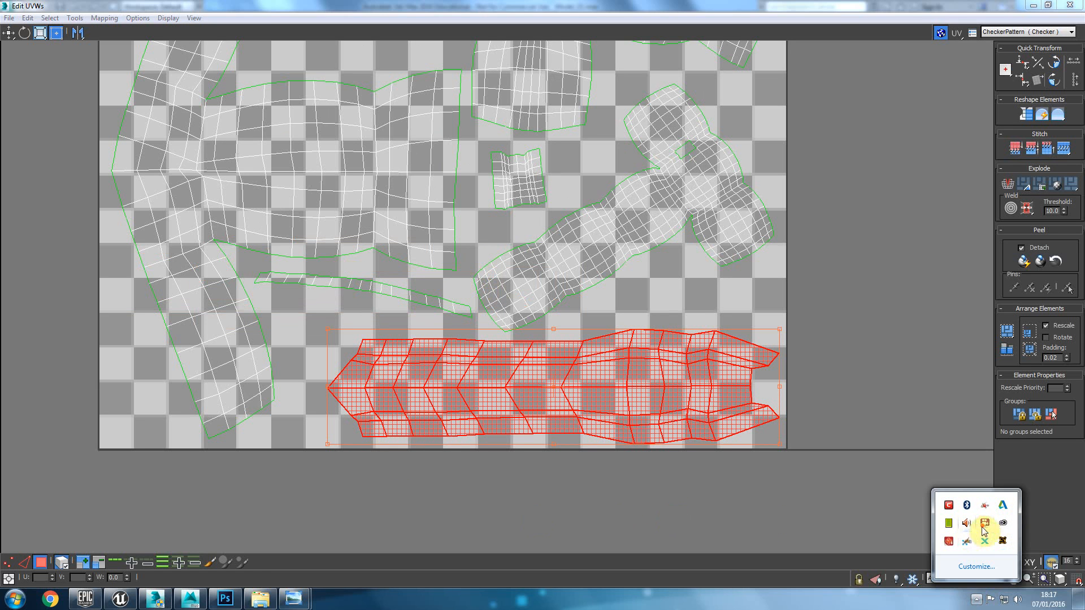
{"action": "left_click", "coordinate": [866, 290]}
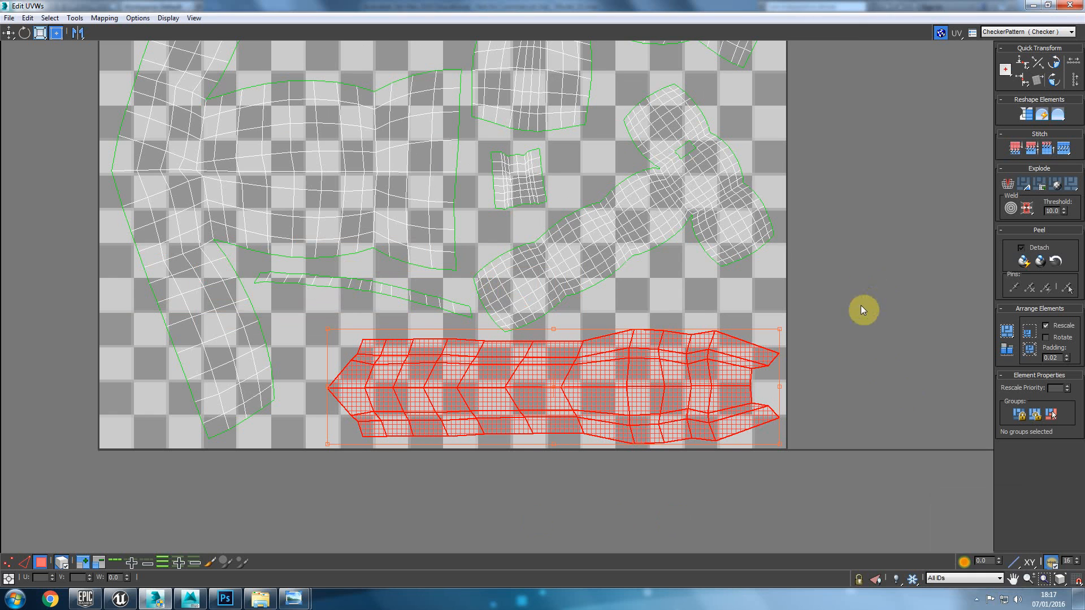
Check the packed layout by selecting inverted polygons and then overlapping polygons
{"action": "scroll", "coordinate": [572, 209], "scroll_direction": "down", "scroll_amount": 5}
{"action": "middle_click_drag", "start_coordinate": [468, 230], "coordinate": [425, 313]}
{"action": "scroll", "coordinate": [476, 251], "scroll_direction": "up", "scroll_amount": 4}
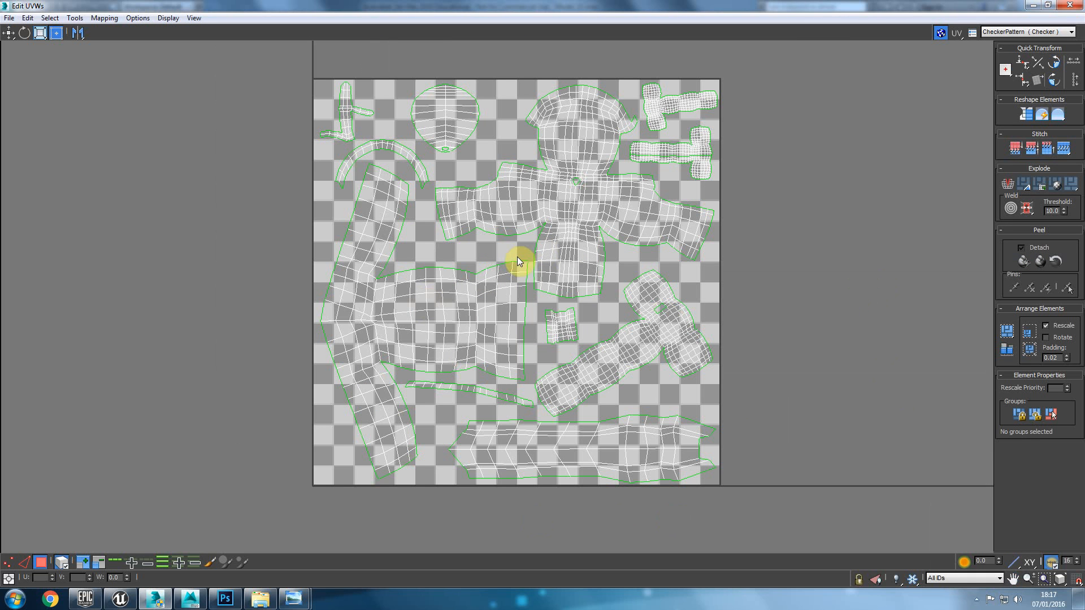
{"action": "left_click", "coordinate": [50, 18]}
{"action": "left_click", "coordinate": [54, 109]}
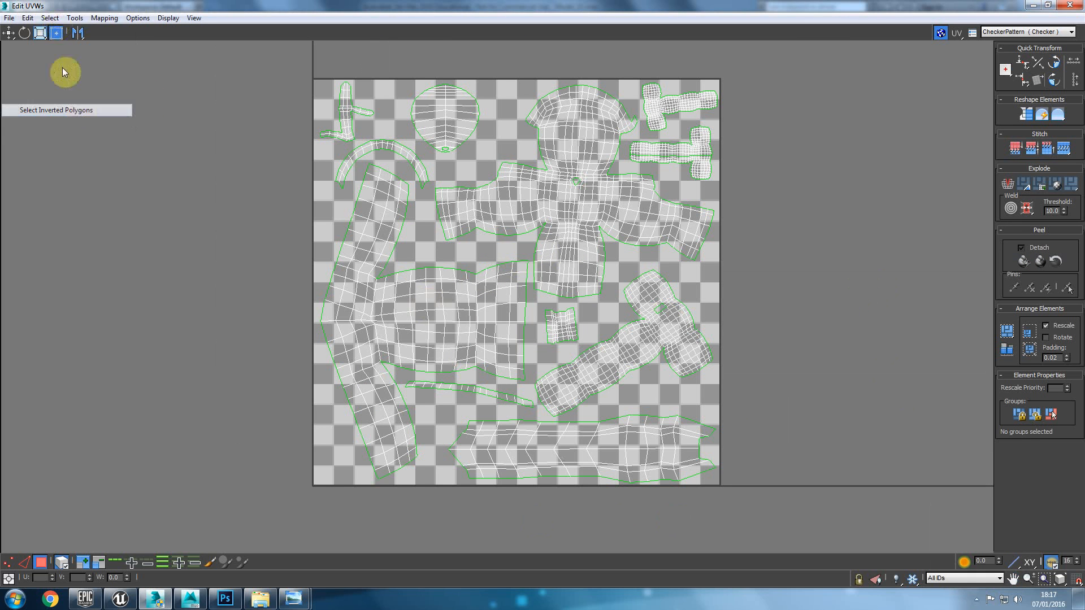
{"action": "left_click", "coordinate": [59, 18]}
{"action": "left_click", "coordinate": [78, 122]}
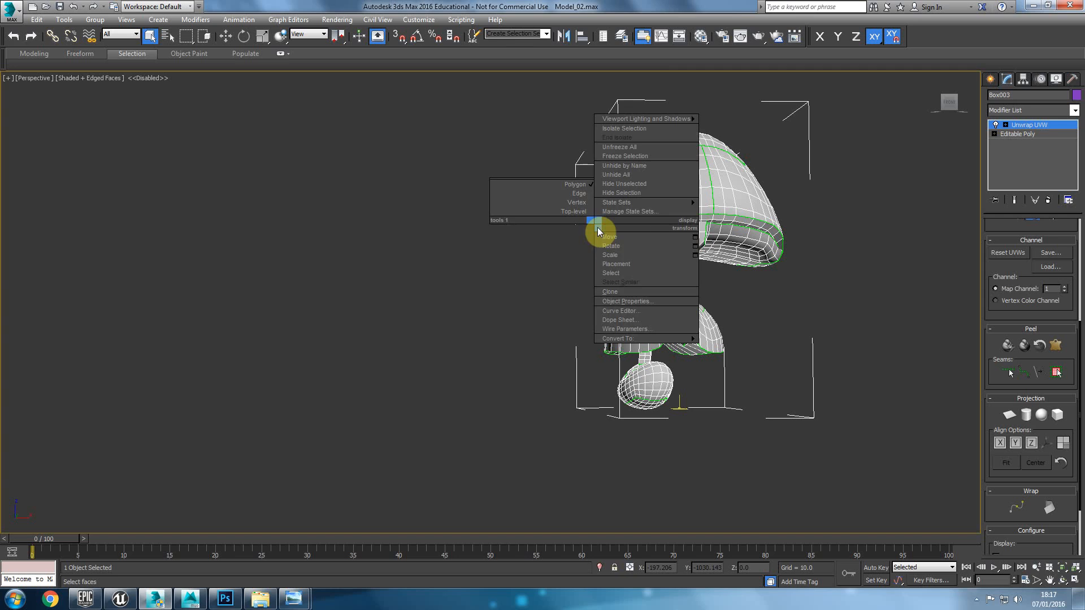
Leave the UV editor and convert the unwrapped model to an Editable Poly
{"action": "left_click", "coordinate": [724, 344]}
{"action": "key", "text": "z"}
{"action": "mouse_move", "coordinate": [514, 332]}
{"action": "middle_mouse_down", "text": "alt"}
{"action": "mouse_move", "coordinate": [438, 266]}
{"action": "mouse_move", "coordinate": [497, 363]}
{"action": "mouse_move", "coordinate": [524, 324]}
{"action": "middle_mouse_up", "text": "alt"}
{"action": "left_click", "coordinate": [610, 312]}
{"action": "left_click", "coordinate": [370, 286]}
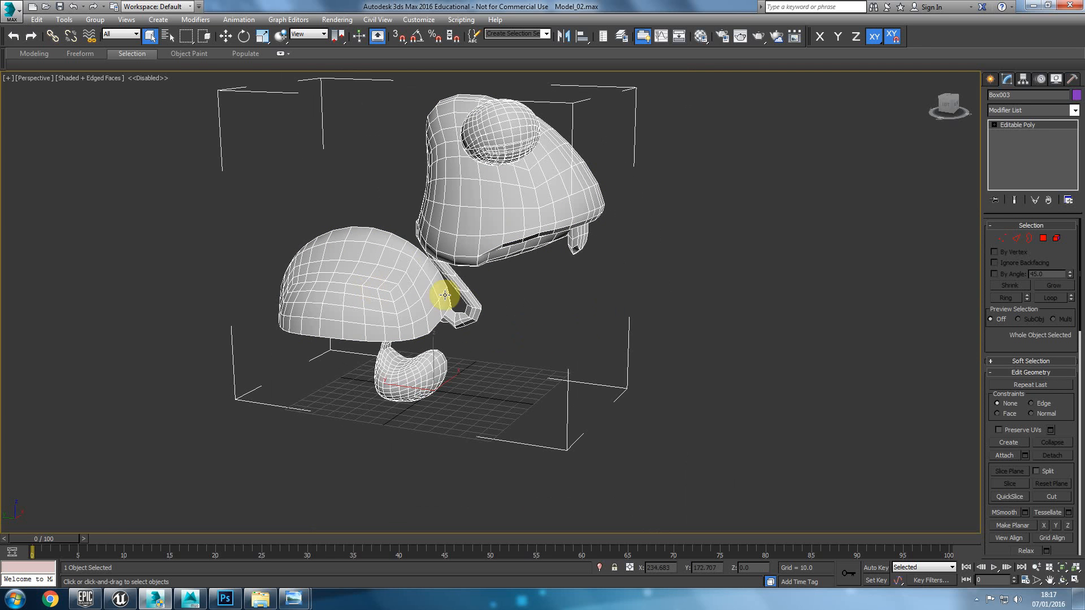
Export the model as FBX over the existing FBX_Test.FBX, keeping the current export options
{"action": "left_click", "coordinate": [4, 8]}
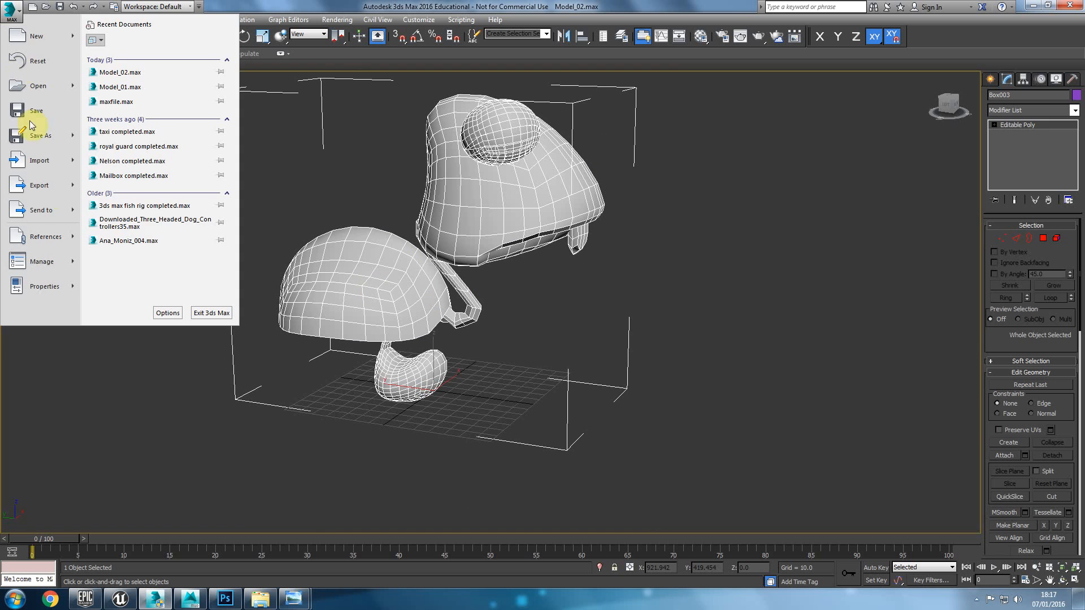
{"action": "left_click", "coordinate": [46, 189]}
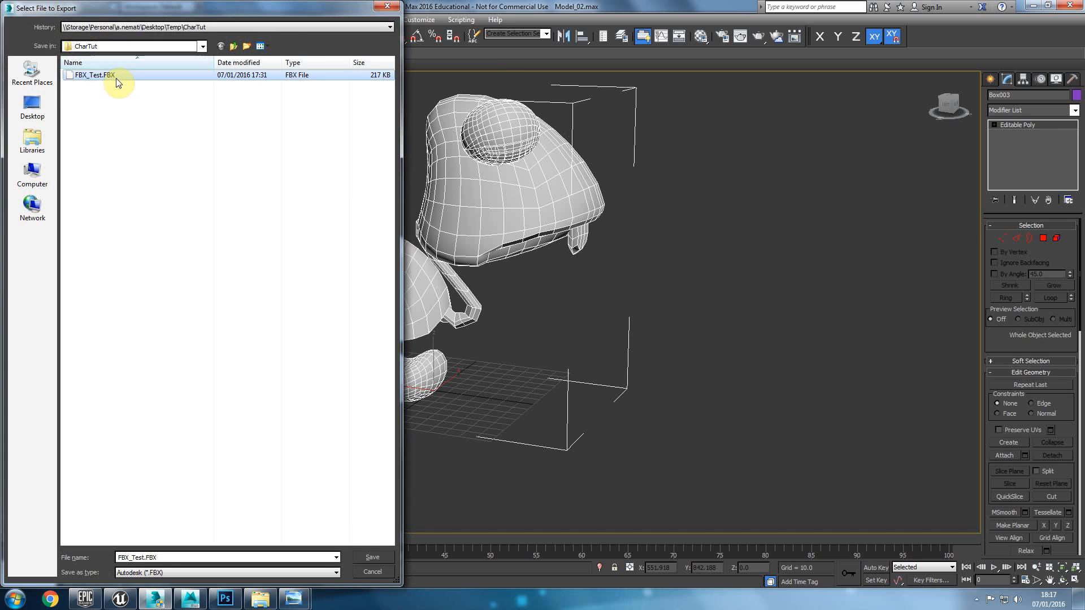
{"action": "double_click", "coordinate": [118, 83]}
{"action": "left_click", "coordinate": [589, 346]}
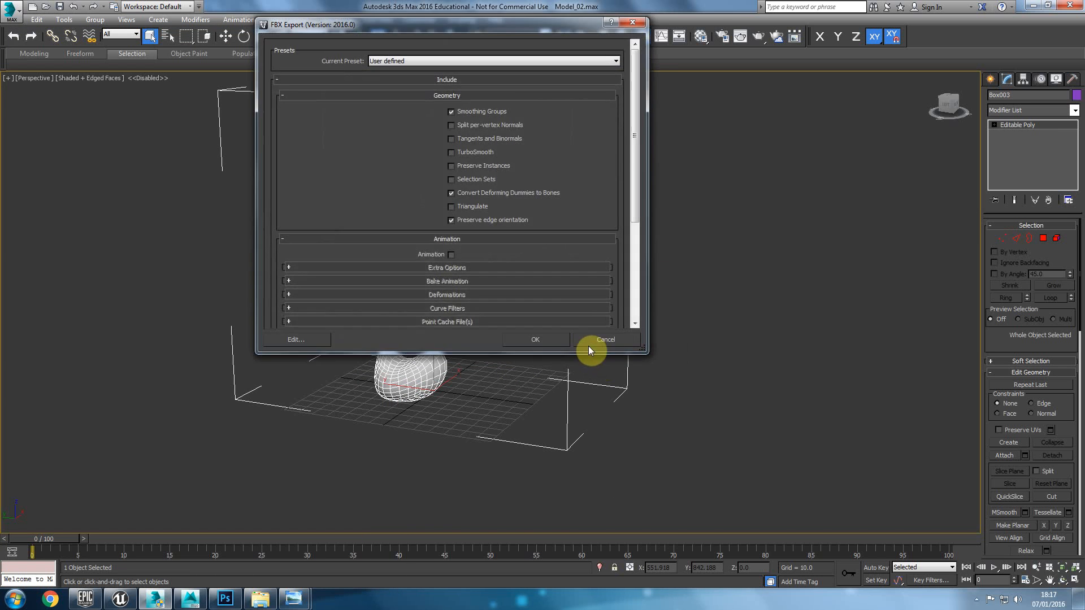
{"action": "left_click", "coordinate": [540, 339]}
Switch to Mudbox and open the exported FBX_Test.FBX in place of the current scene
{"action": "left_click", "coordinate": [206, 597]}
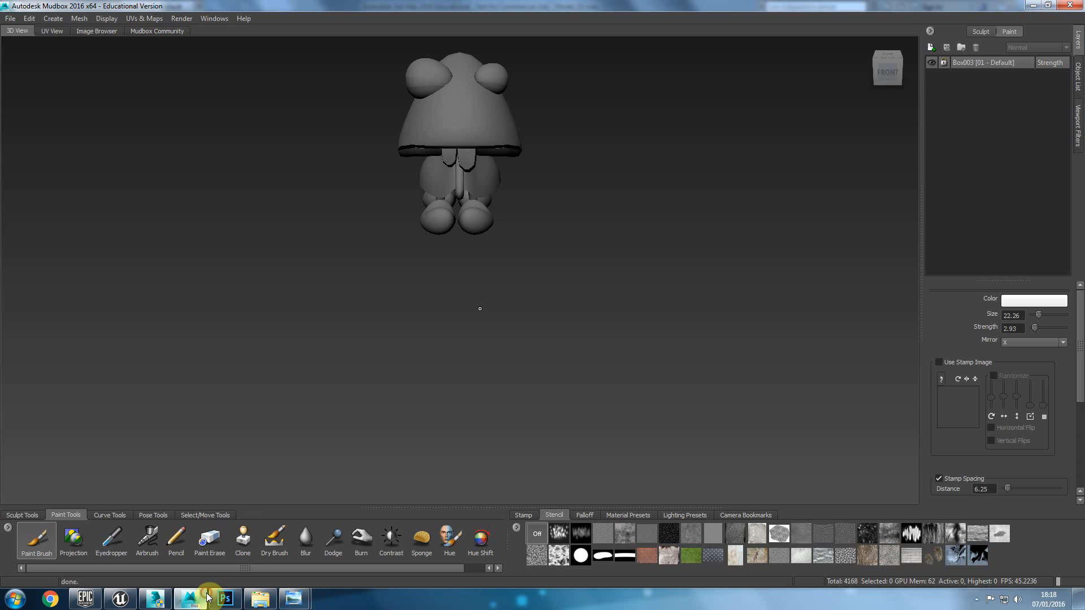
{"action": "left_click", "coordinate": [8, 21]}
{"action": "left_click", "coordinate": [40, 43]}
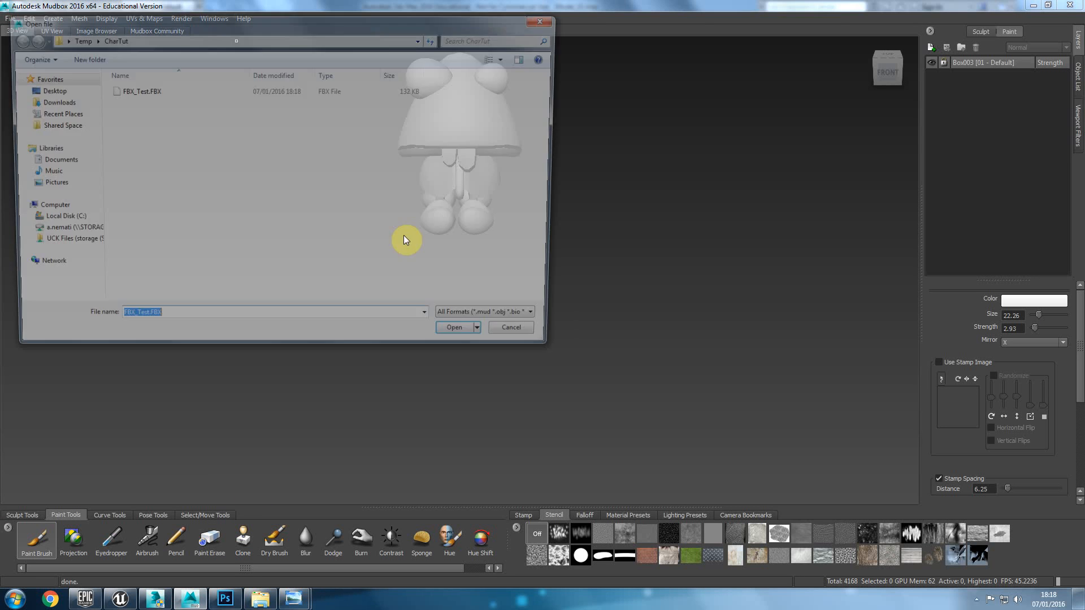
{"action": "left_click", "coordinate": [165, 90]}
{"action": "double_click", "coordinate": [165, 90]}
{"action": "left_click", "coordinate": [552, 310]}
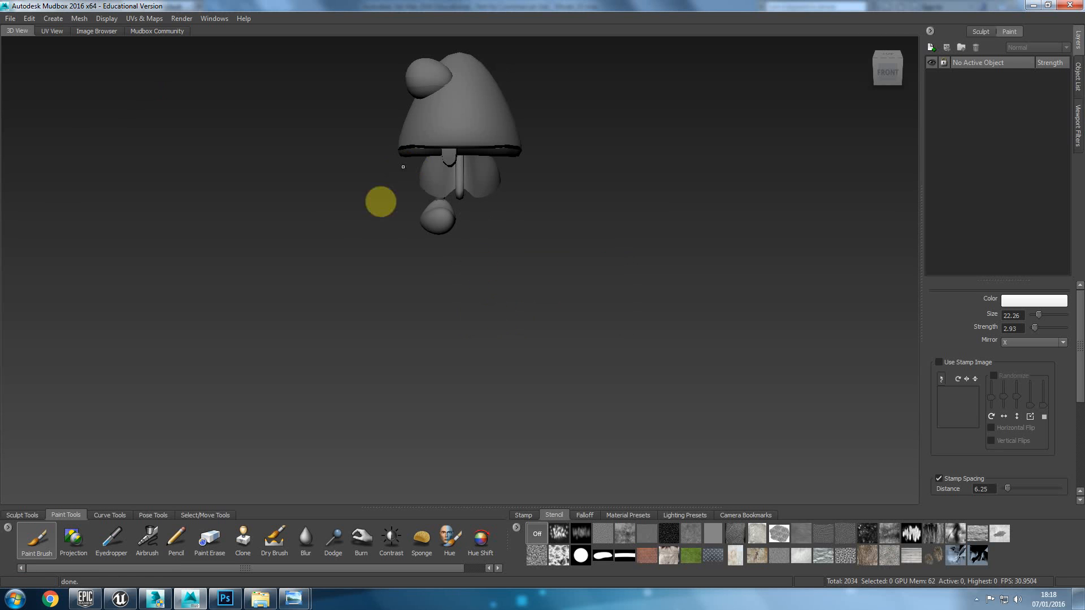
Examine the imported character model's head, shell, neck and foot from the side and from a raised three-quarter angle
{"action": "left_click", "coordinate": [344, 216]}
{"action": "left_click", "coordinate": [586, 330]}
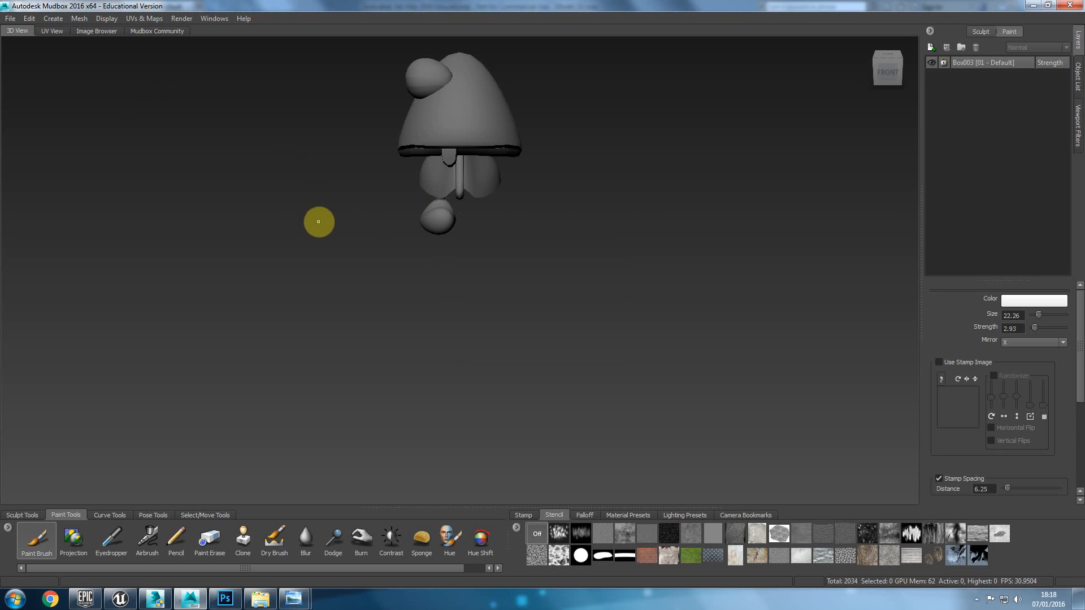
{"action": "left_click_drag", "start_coordinate": [305, 252], "coordinate": [446, 233], "text": "alt"}
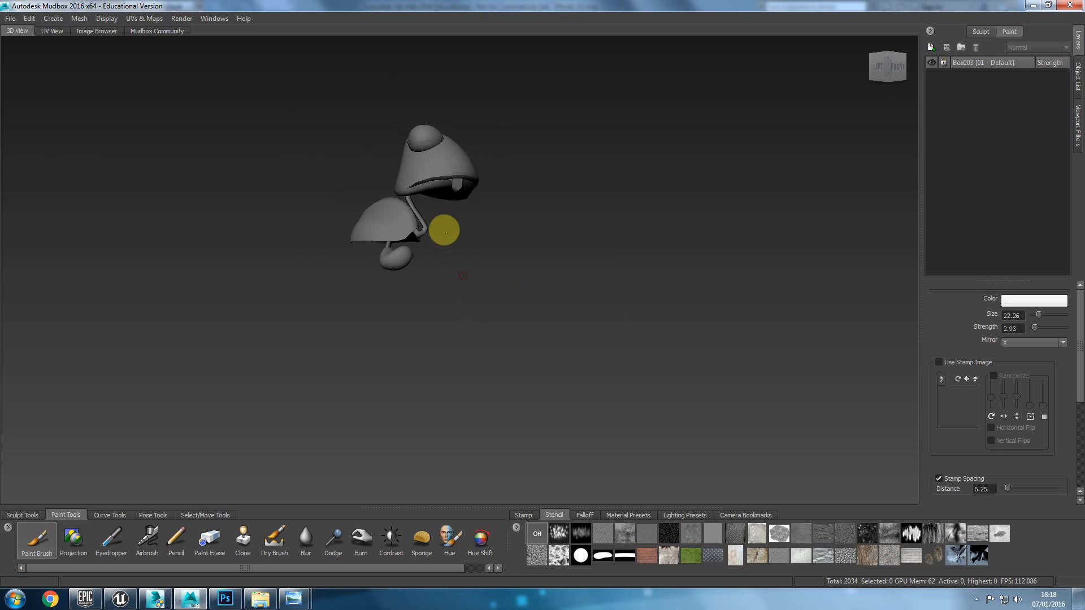
{"action": "scroll", "coordinate": [472, 252], "scroll_direction": "up", "scroll_amount": 2}
{"action": "scroll", "coordinate": [509, 314], "scroll_direction": "up", "scroll_amount": 3}
{"action": "left_click_drag", "start_coordinate": [510, 313], "coordinate": [441, 279], "text": "alt"}
{"action": "mouse_move", "coordinate": [562, 363]}
{"action": "left_mouse_down", "text": "alt"}
{"action": "mouse_move", "coordinate": [479, 345]}
{"action": "mouse_move", "coordinate": [548, 353]}
{"action": "left_mouse_up", "text": "alt"}
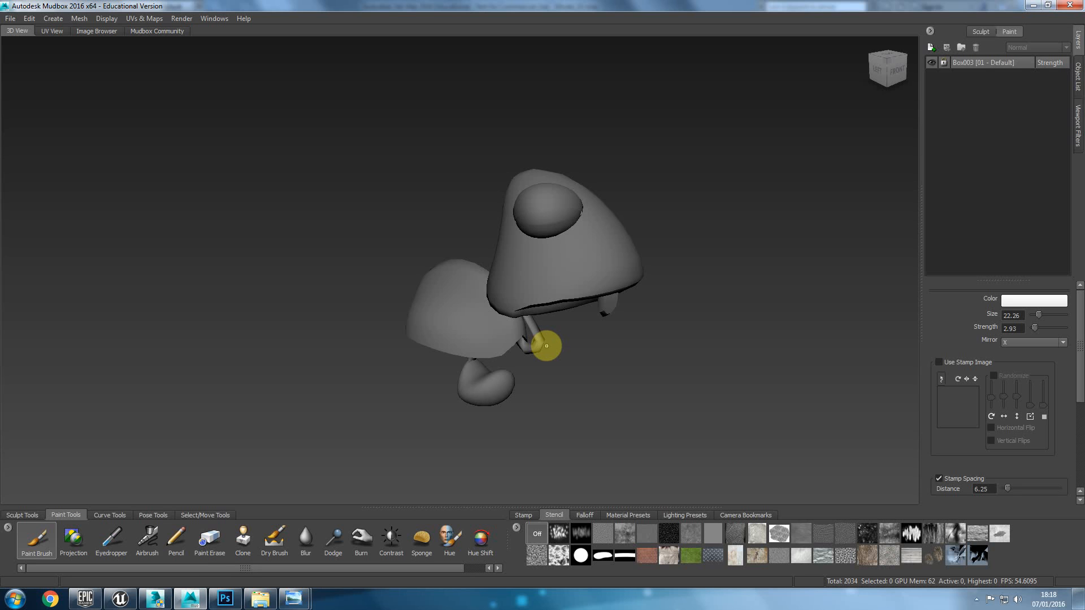
{"action": "mouse_move", "coordinate": [546, 346]}
{"action": "left_mouse_down"}
{"action": "mouse_move", "coordinate": [484, 308]}
{"action": "mouse_move", "coordinate": [533, 324]}
{"action": "left_mouse_up"}
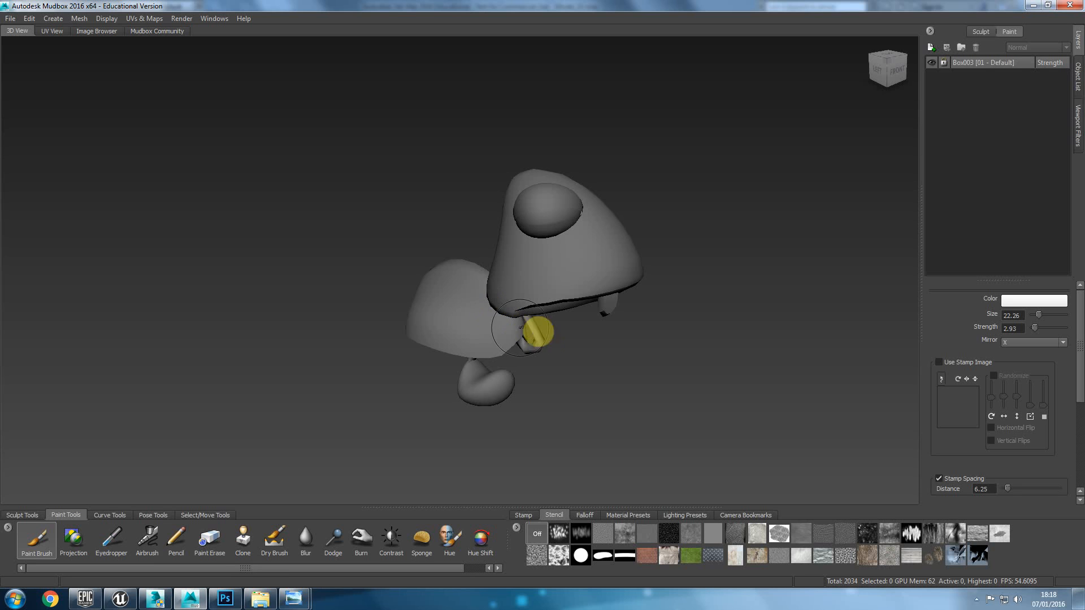
{"action": "left_click", "coordinate": [978, 601]}
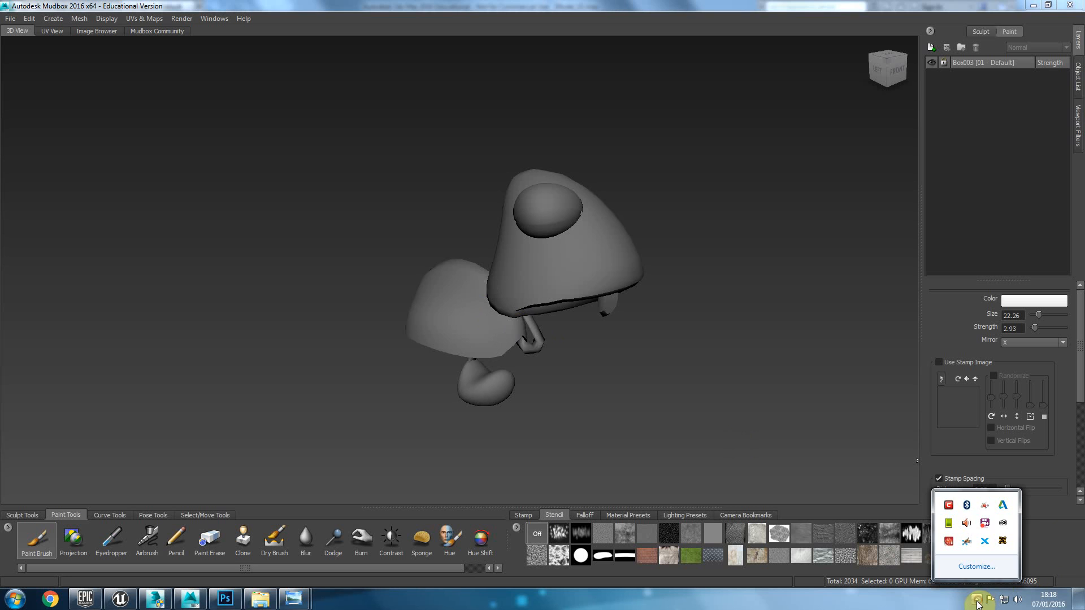
{"action": "left_click", "coordinate": [983, 528]}
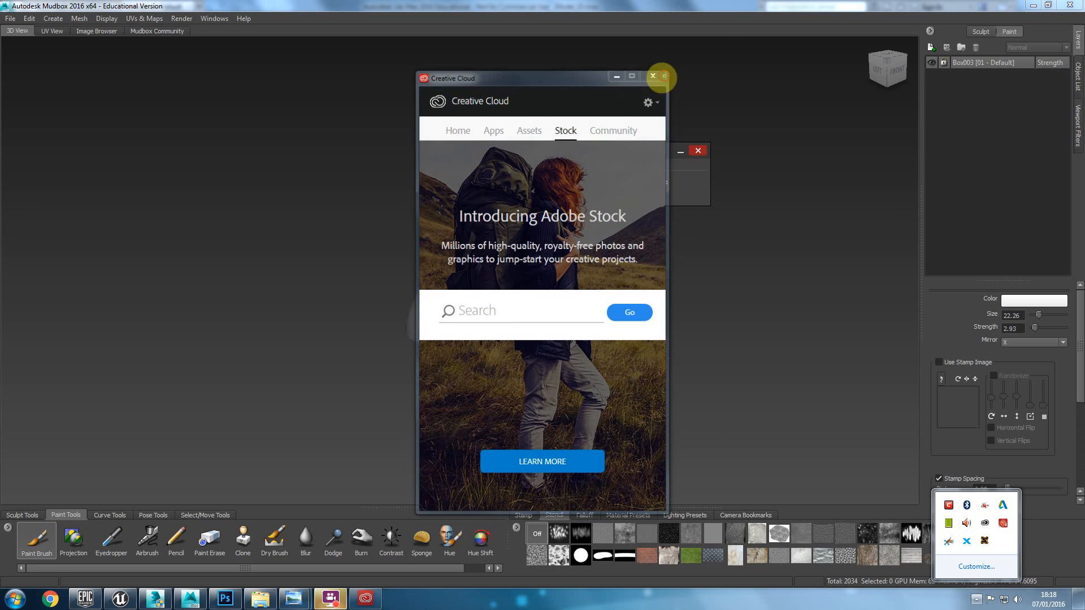